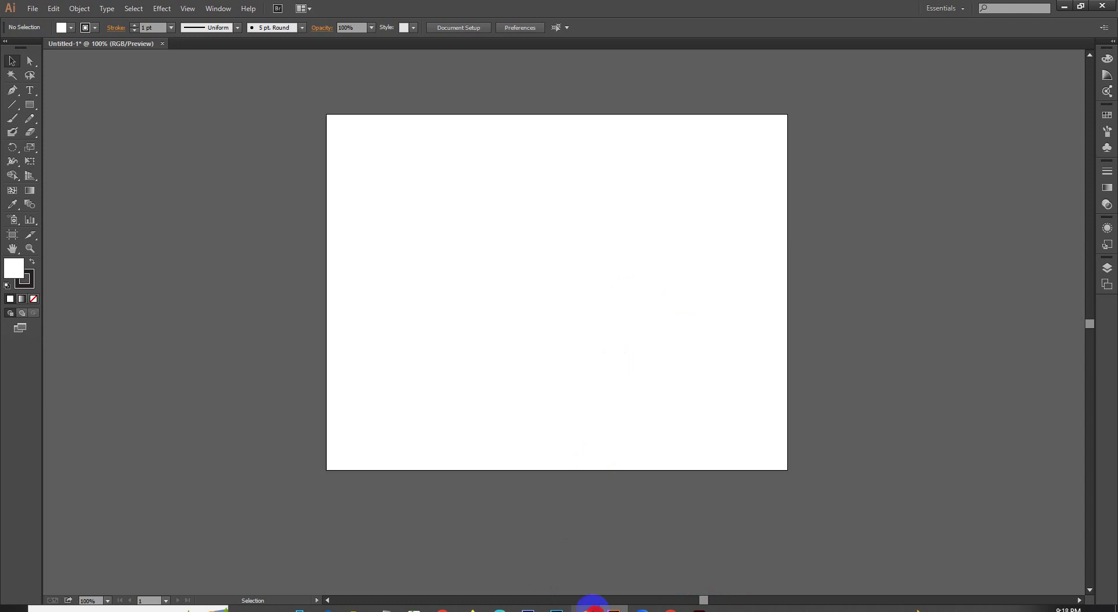
Make Symbol Sprayer the current tool and tear off its flyout to show all symbol tools.
click(14, 235)
click(14, 221)
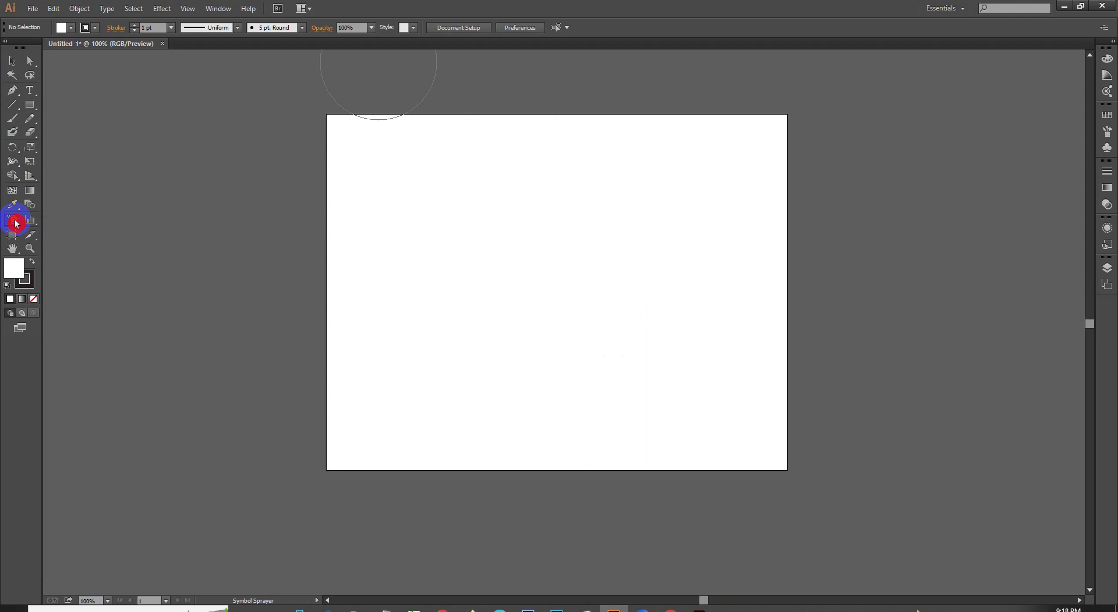
click(15, 224)
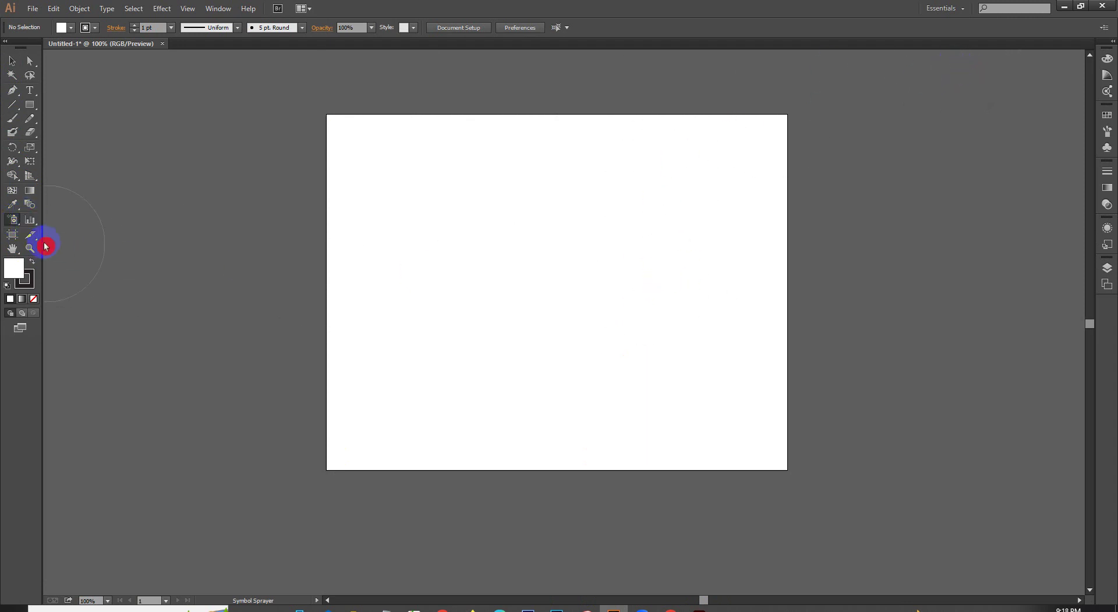
mouse_move(12, 228)
mouse_down()
mouse_move(95, 235)
mouse_move(122, 320)
mouse_move(117, 248)
mouse_move(130, 226)
mouse_up()
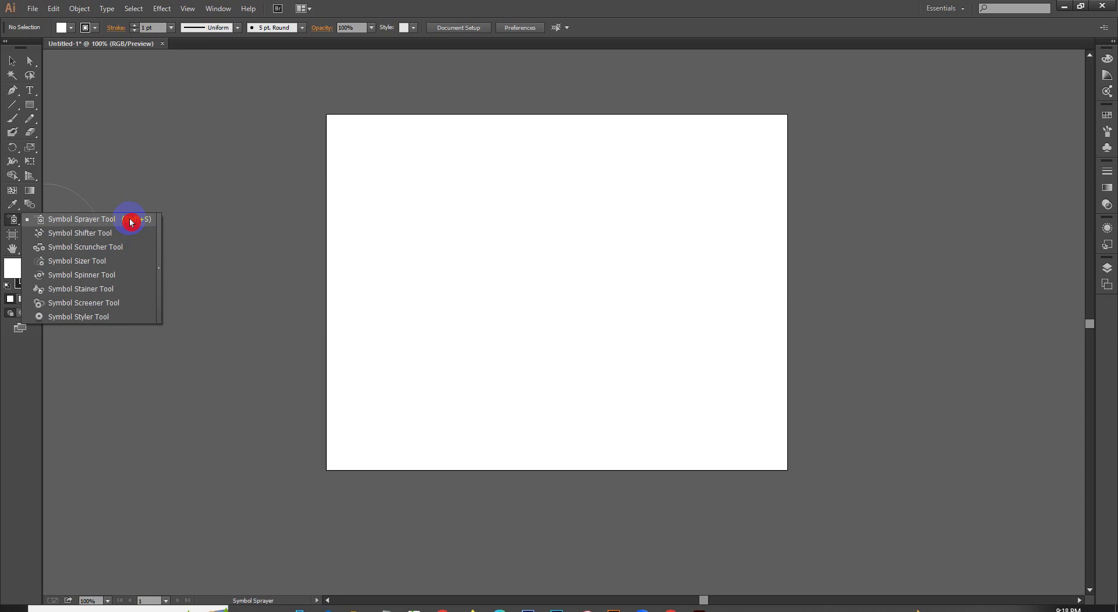
Try spraying on the artboard with Symbol Sprayer and dismiss the missing-symbol alert.
click(130, 220)
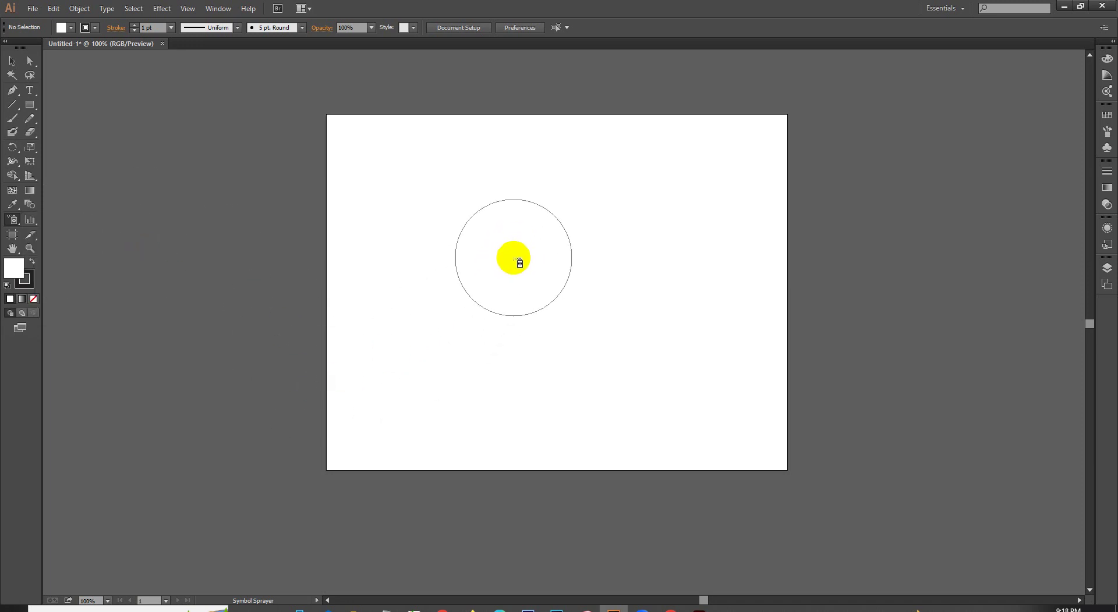
click(512, 258)
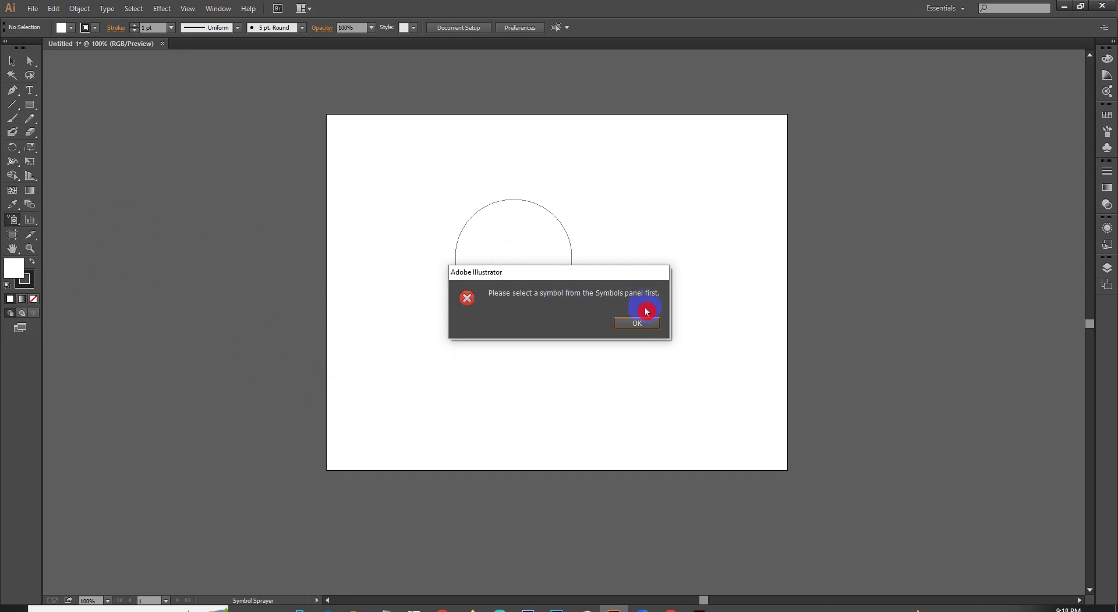
click(636, 330)
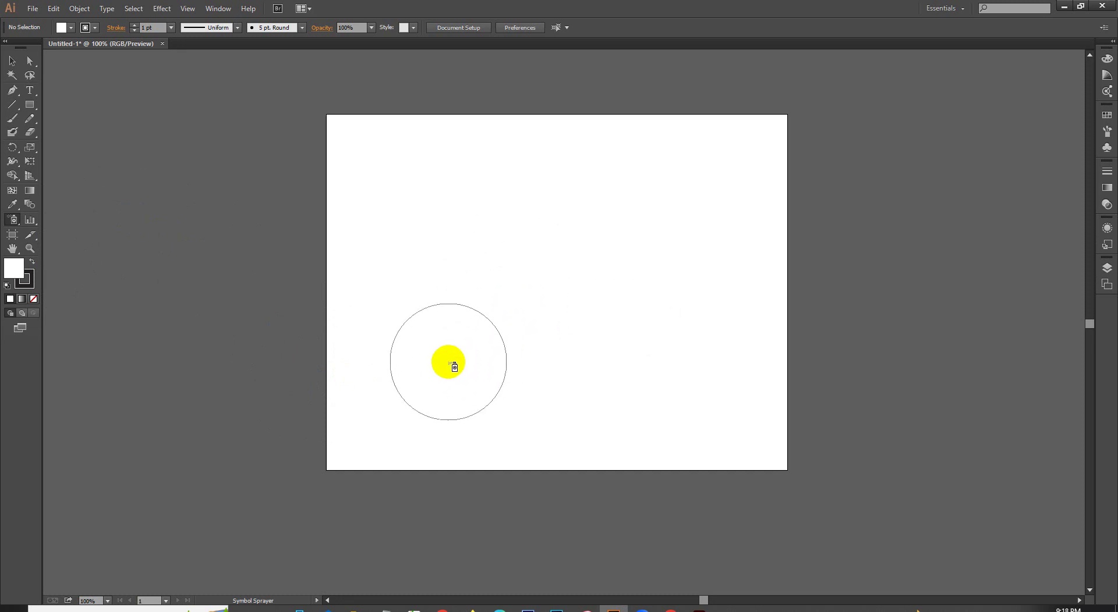
Open the Symbols panel from the dock as a floating panel.
click(1108, 188)
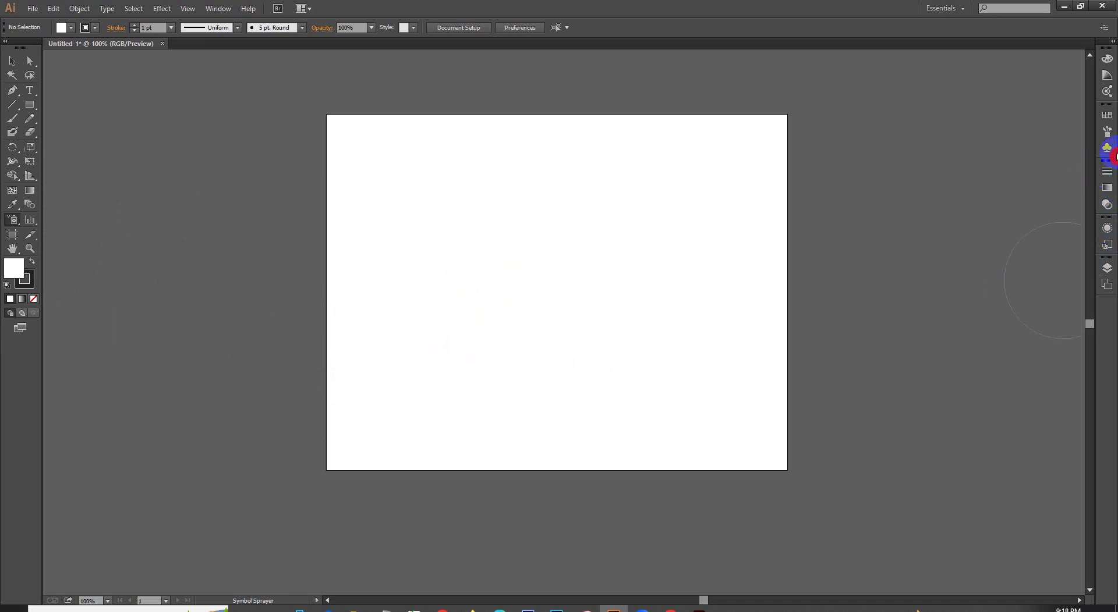
click(1108, 148)
drag(1108, 148, 989, 162)
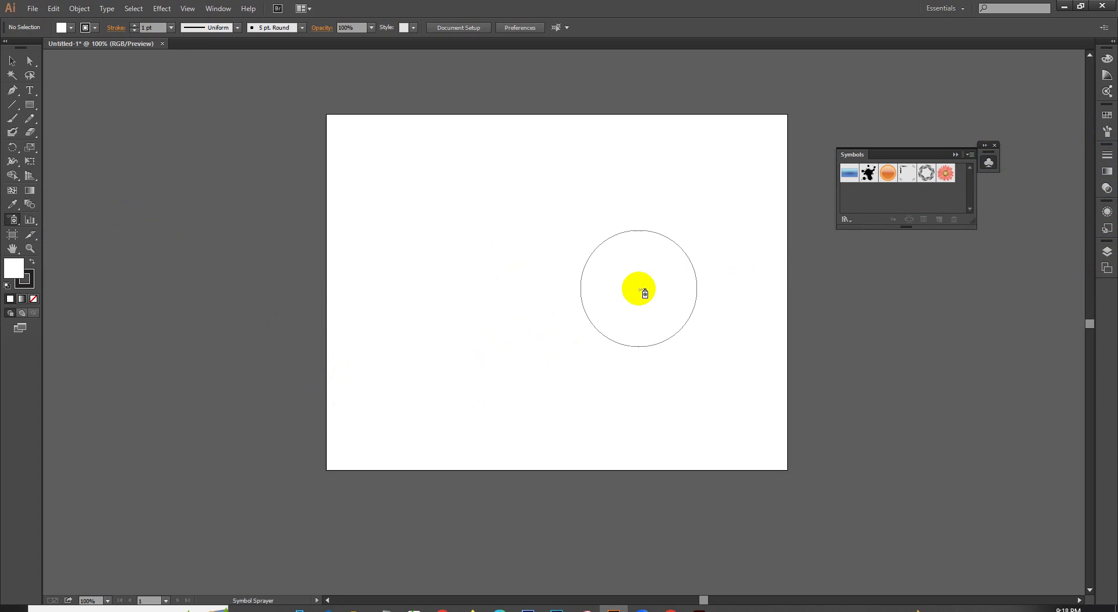
Select the red Gerbera flower symbol, test-spray it, then delete the flowers.
click(859, 197)
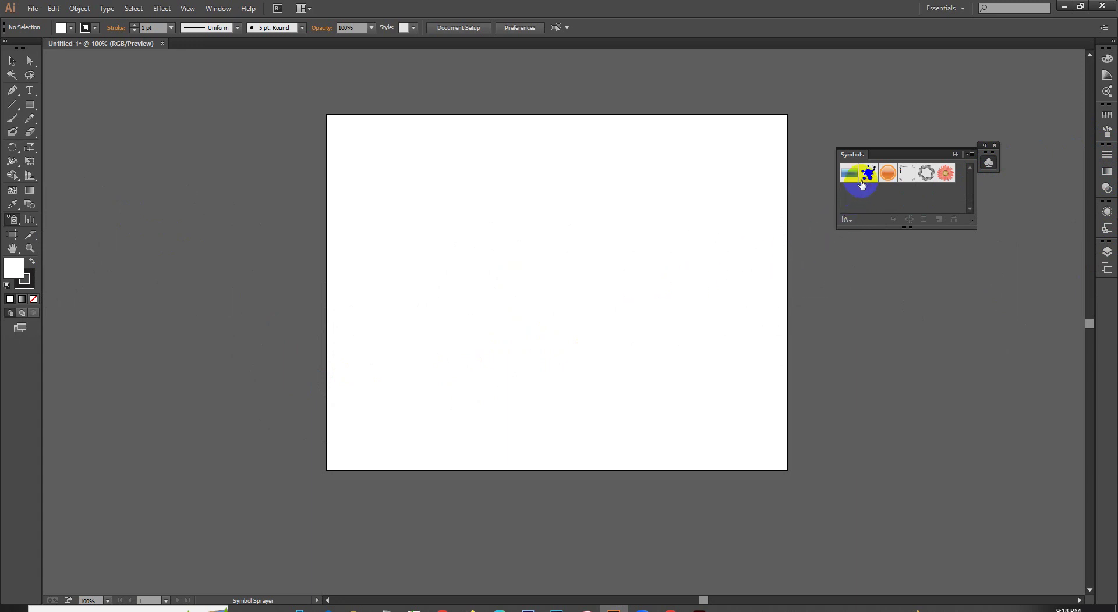
click(964, 187)
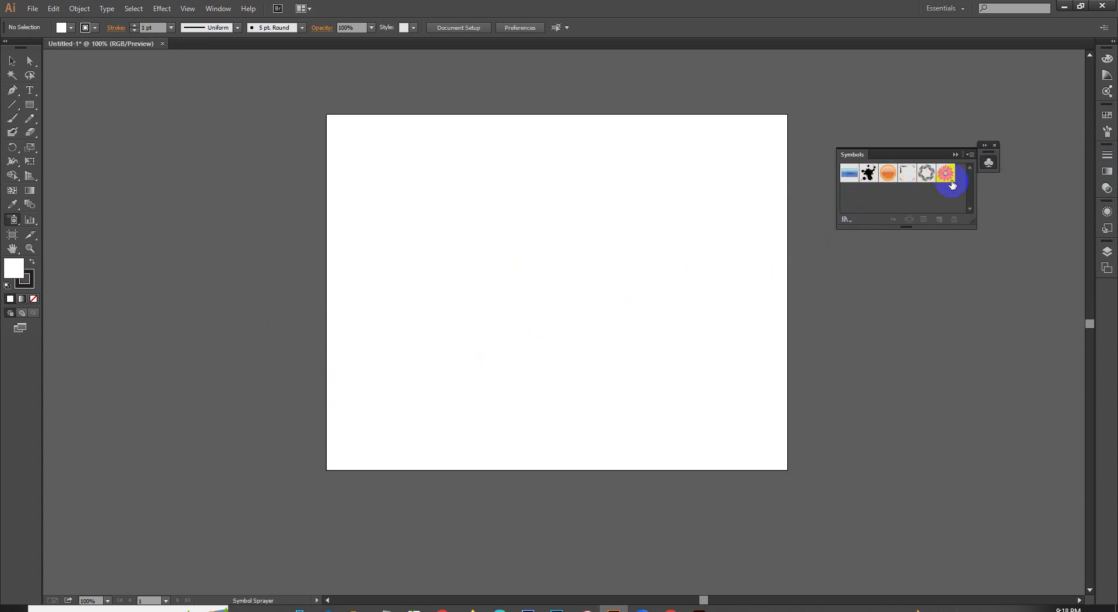
drag(719, 192, 562, 268)
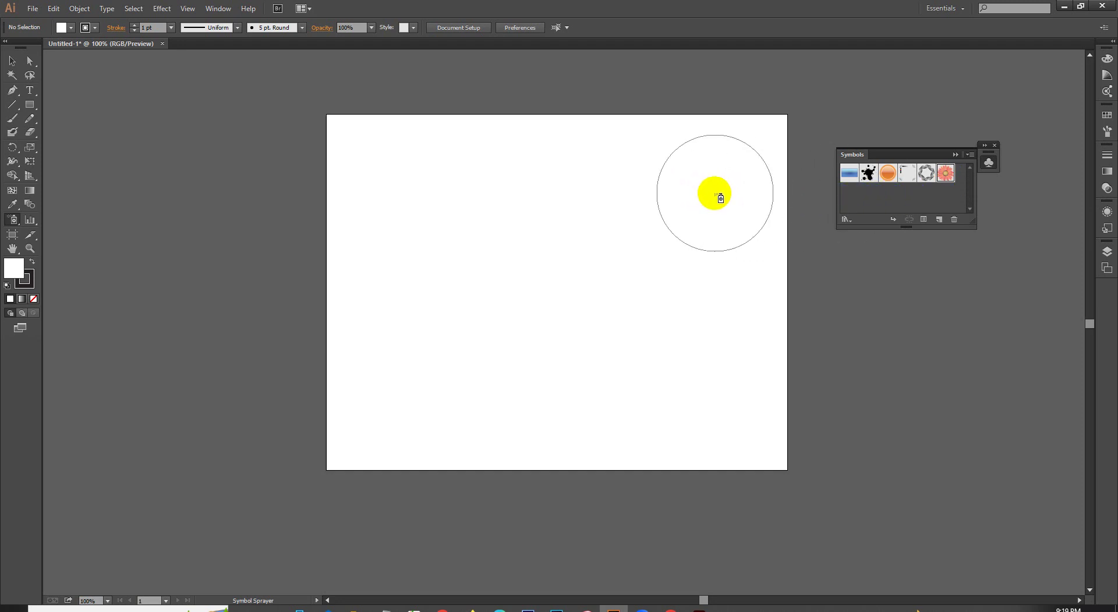
click(425, 294)
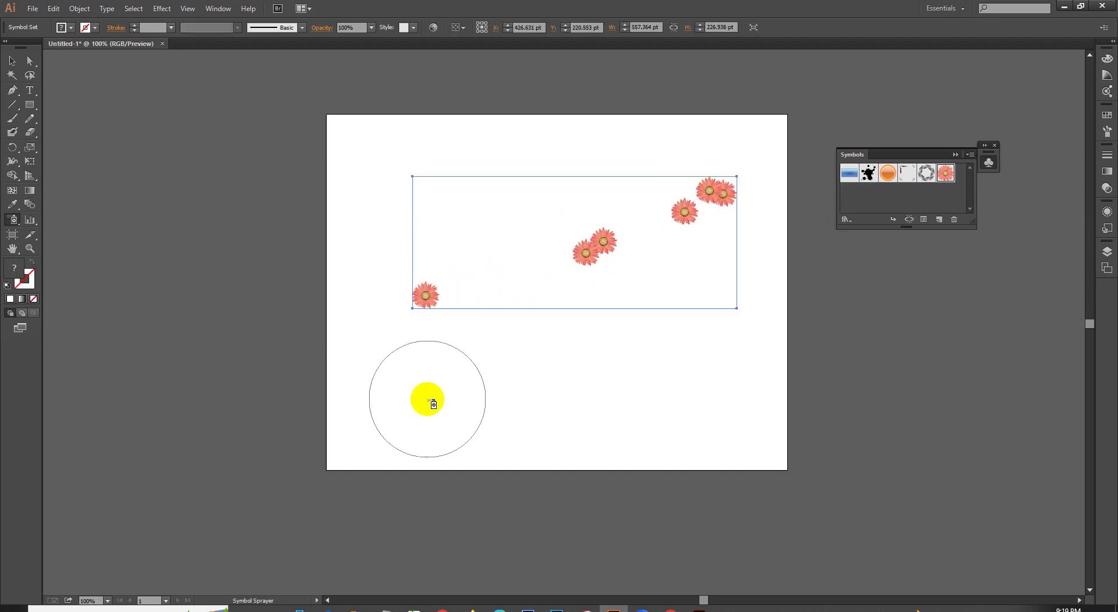
key(Delete)
Spray more trial Gerbera flower sets, including a loop, deleting each attempt.
click(420, 366)
mouse_move(491, 334)
mouse_down()
mouse_move(576, 259)
mouse_move(724, 237)
mouse_move(669, 374)
mouse_up()
click(508, 166)
click(372, 209)
click(484, 222)
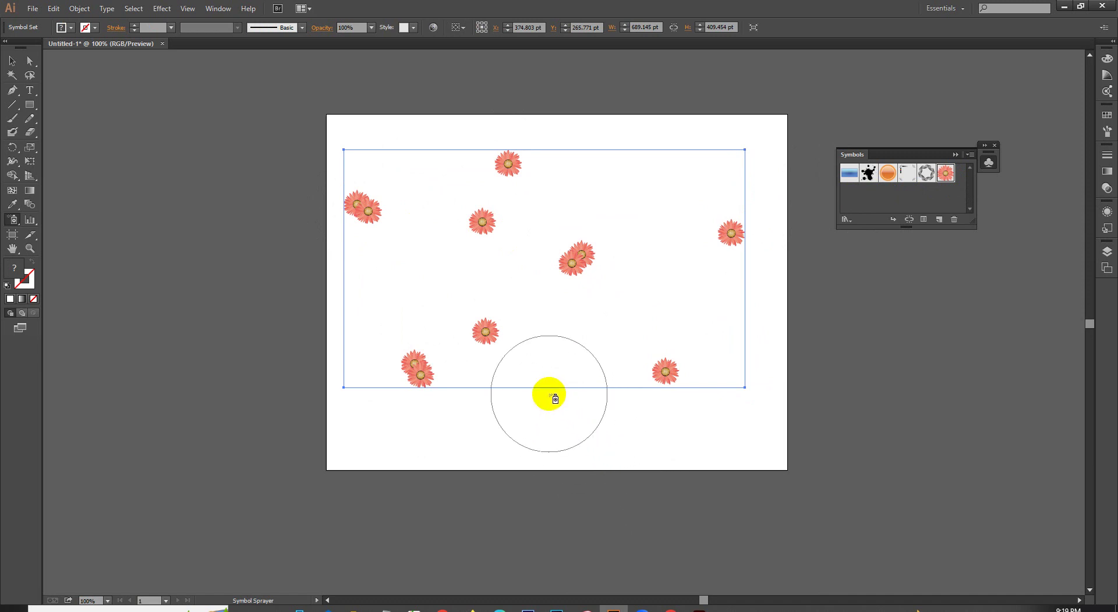
key(Delete)
mouse_move(654, 196)
mouse_down()
mouse_move(514, 186)
mouse_move(392, 370)
mouse_move(683, 328)
mouse_move(584, 291)
mouse_move(637, 230)
mouse_move(676, 142)
mouse_move(309, 262)
mouse_move(512, 441)
mouse_move(768, 338)
mouse_up()
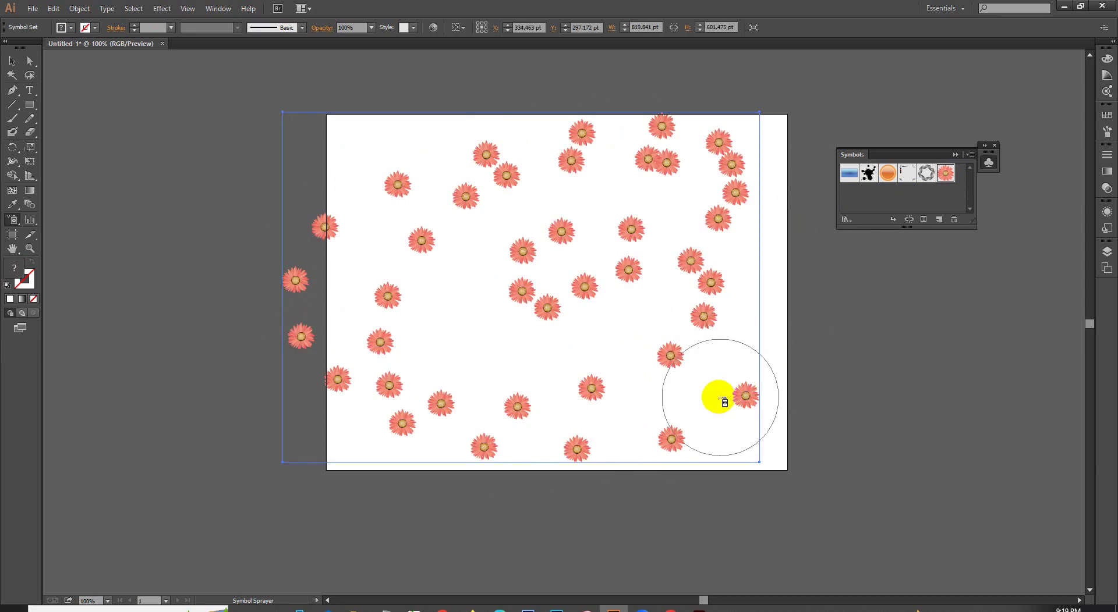
key(Delete)
mouse_move(639, 396)
mouse_down()
mouse_move(514, 350)
mouse_move(456, 304)
mouse_move(534, 592)
mouse_up()
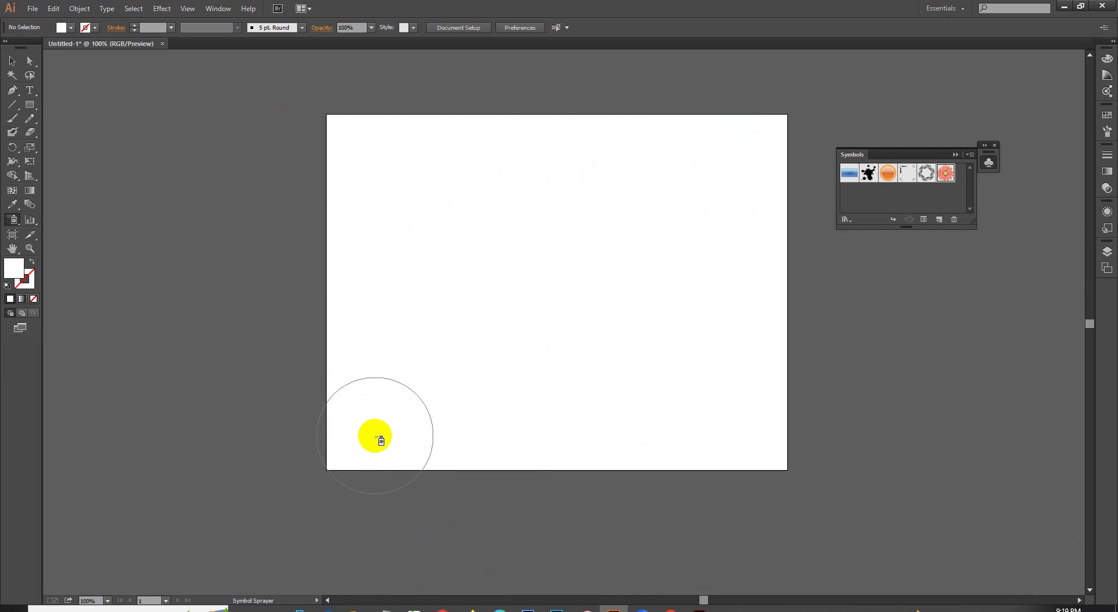
drag(781, 278, 839, 240)
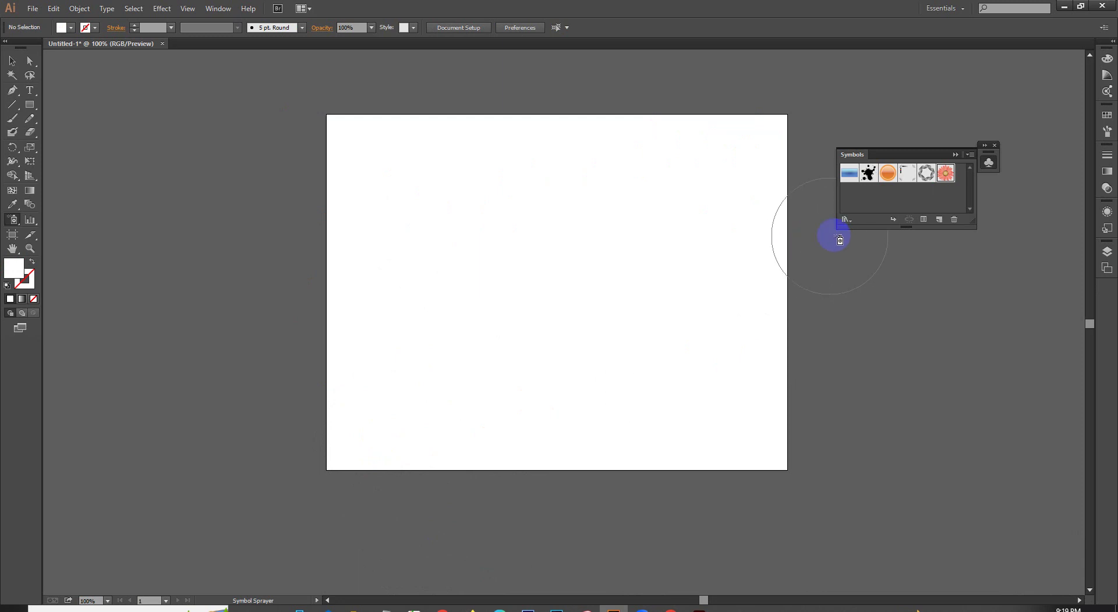
click(844, 222)
click(846, 222)
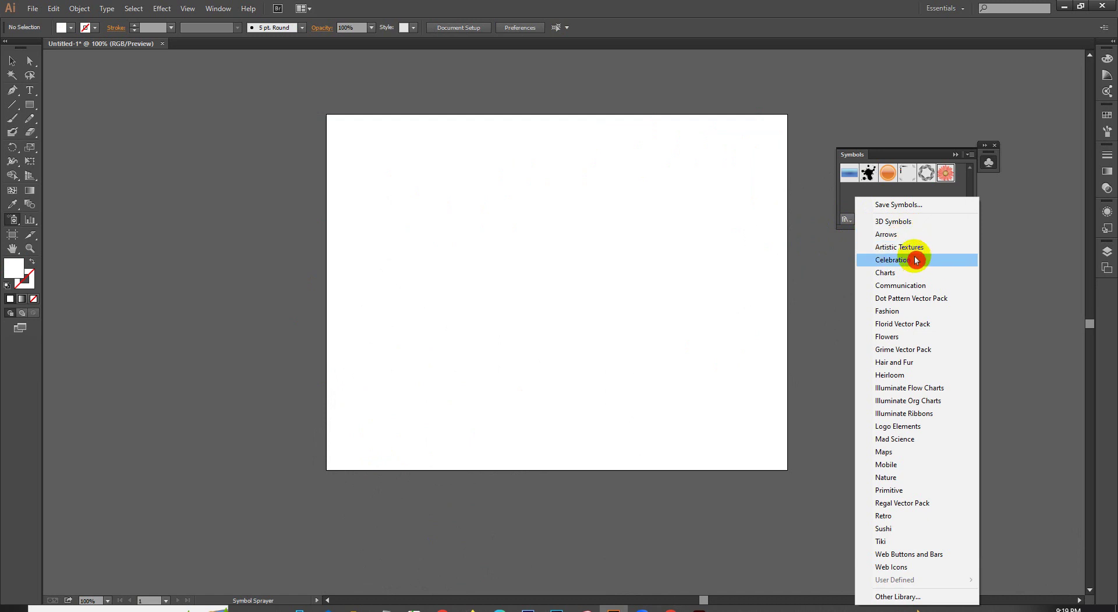
click(909, 273)
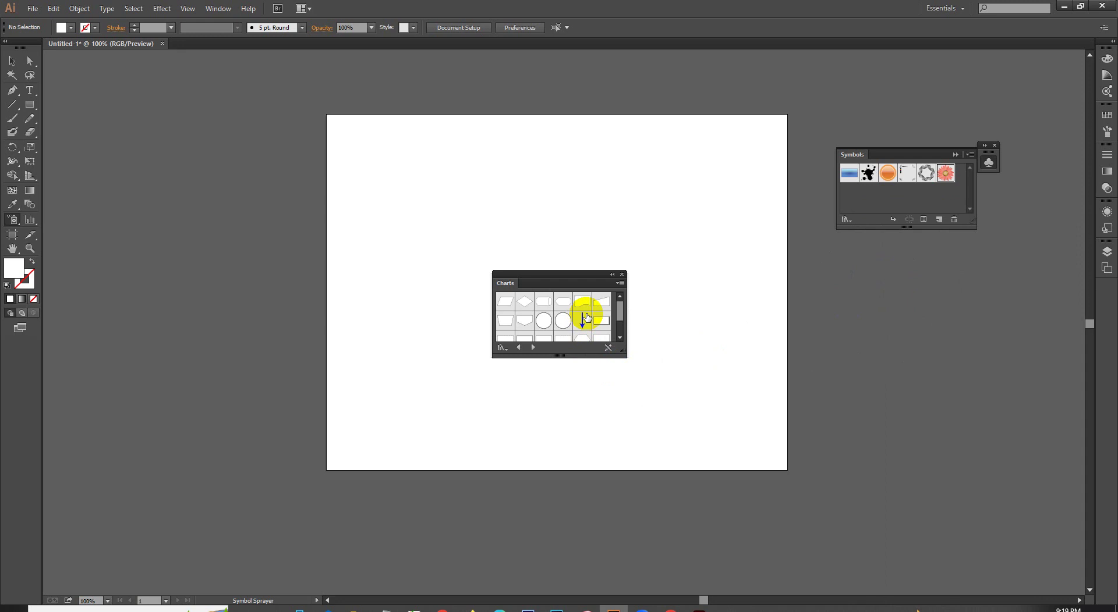
click(606, 283)
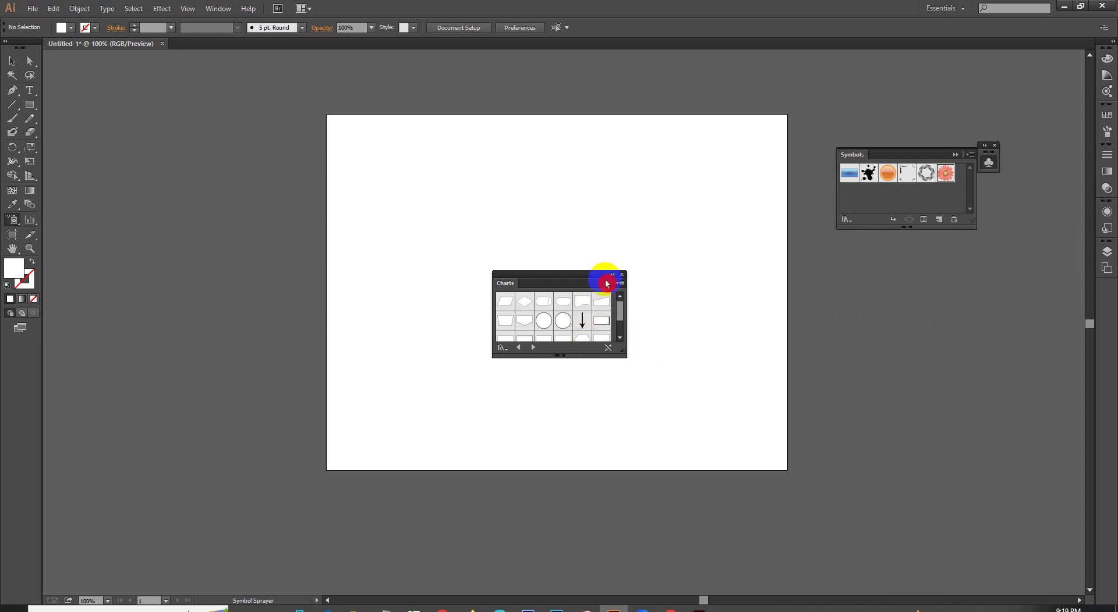
click(623, 277)
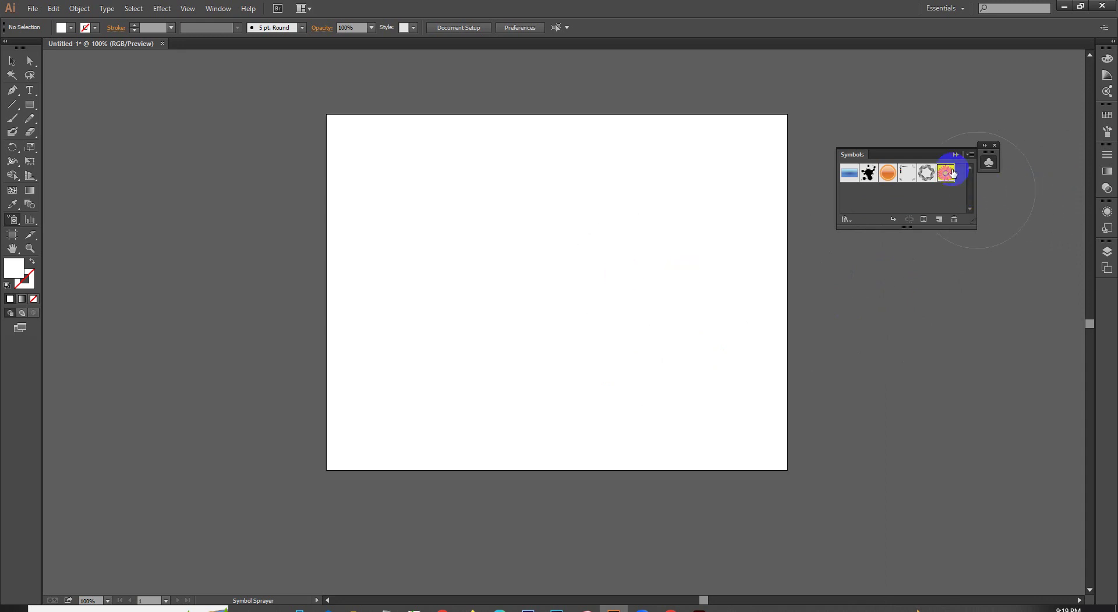
Spray about twenty Gerbera flowers across the artboard, undoing the first trail and re-spraying.
click(706, 209)
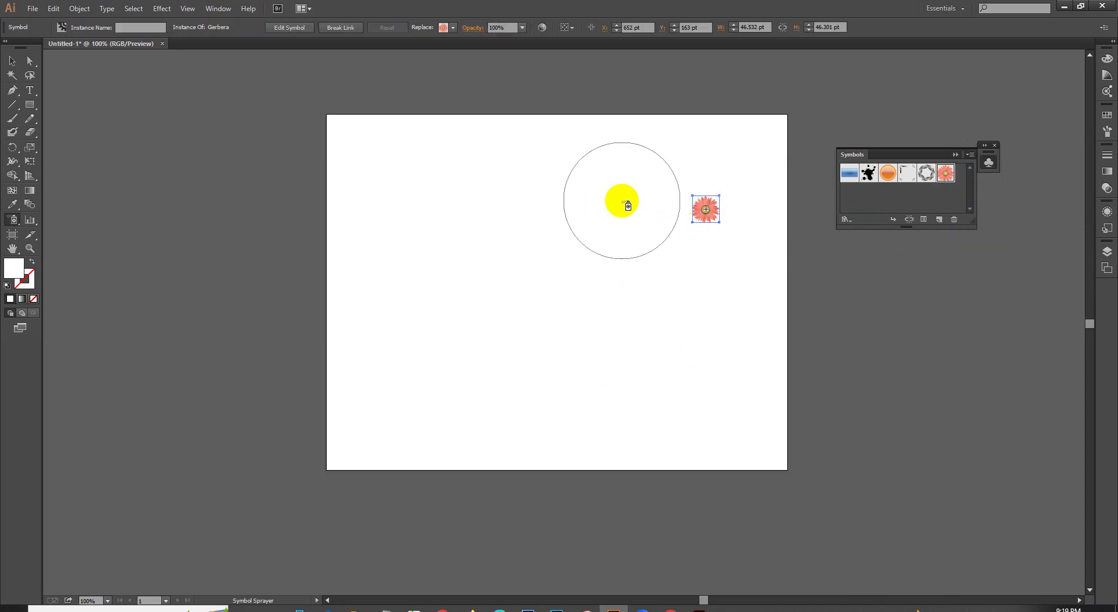
mouse_move(622, 201)
mouse_down()
mouse_move(583, 172)
mouse_move(489, 358)
mouse_move(507, 337)
mouse_move(501, 326)
mouse_up()
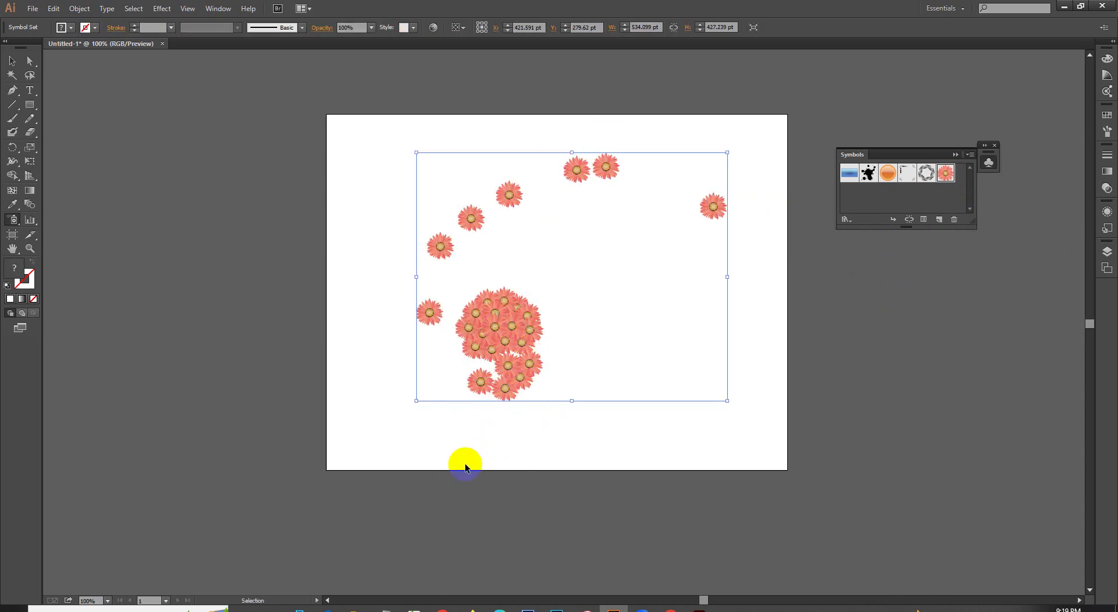
key(ctrl+z)
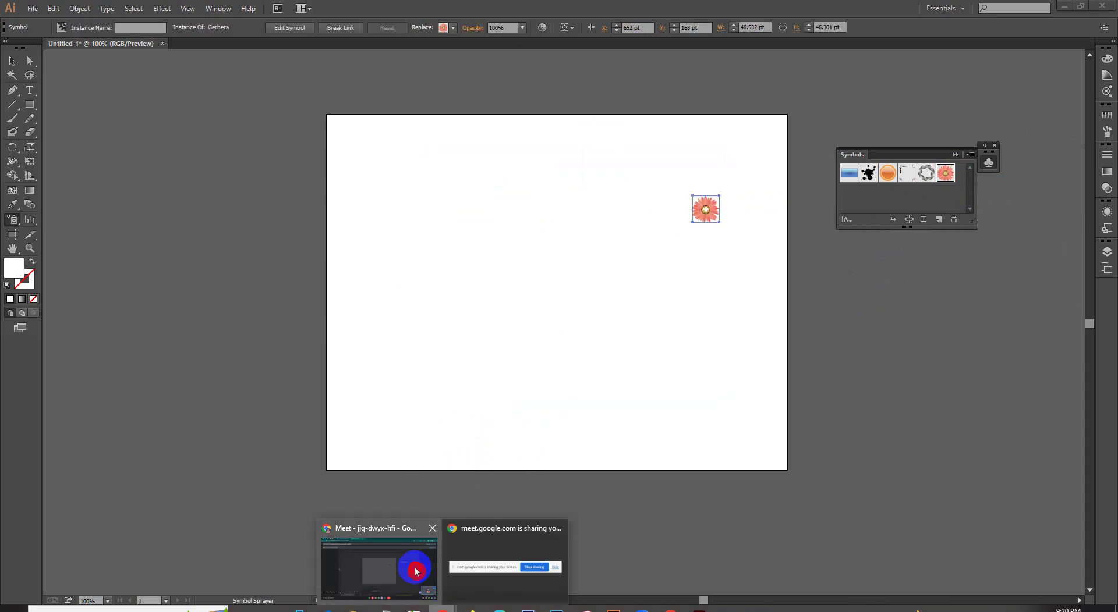
mouse_move(442, 609)
click(415, 566)
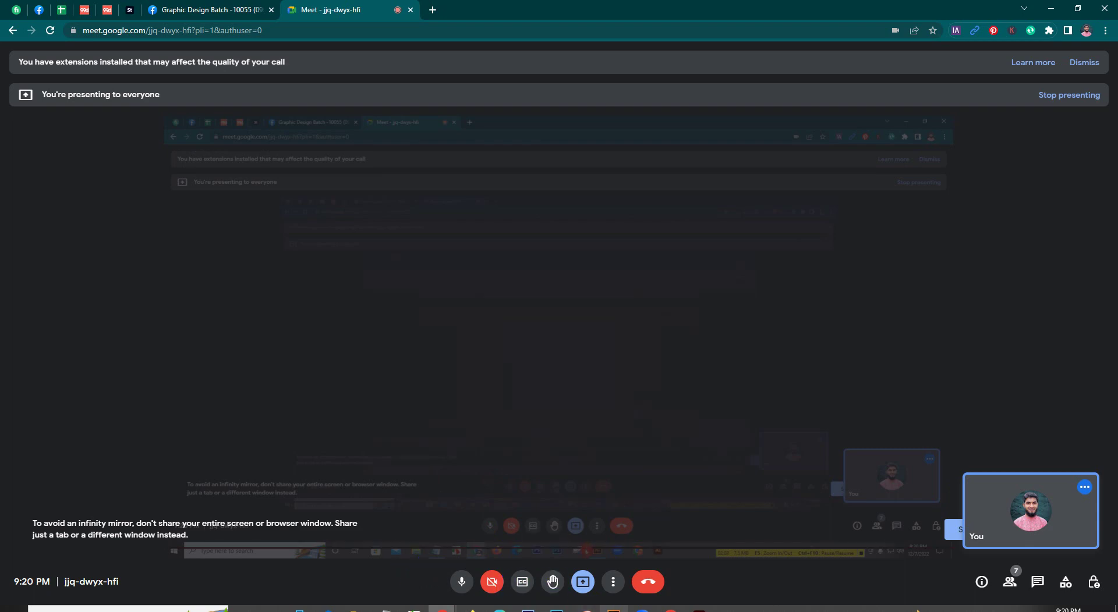
click(613, 608)
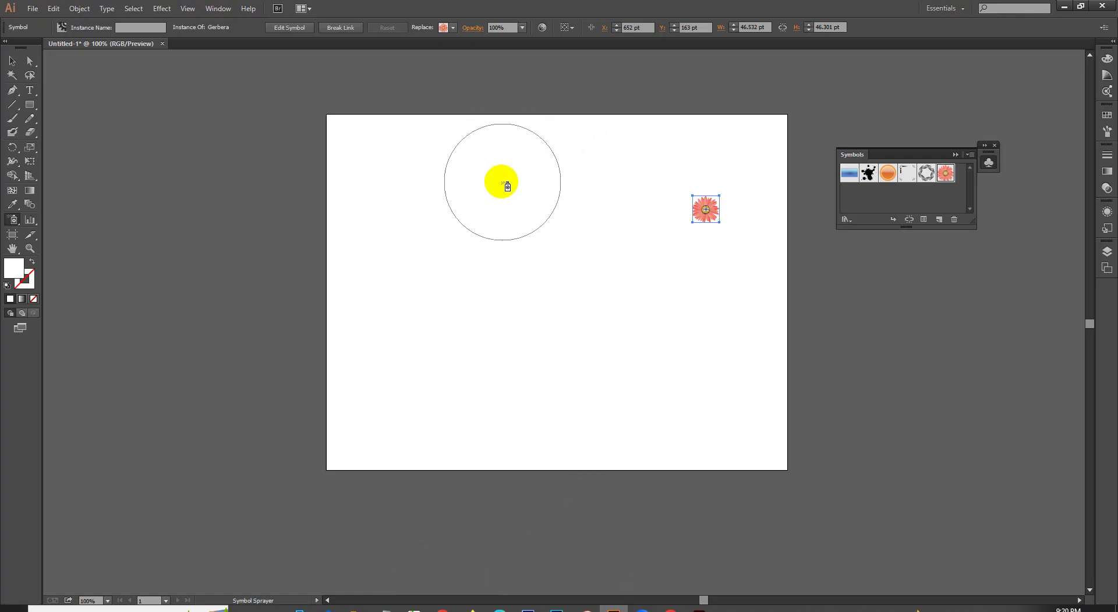
mouse_move(612, 186)
mouse_down()
mouse_move(518, 218)
mouse_move(476, 411)
mouse_move(477, 149)
mouse_move(668, 265)
mouse_move(699, 299)
mouse_up()
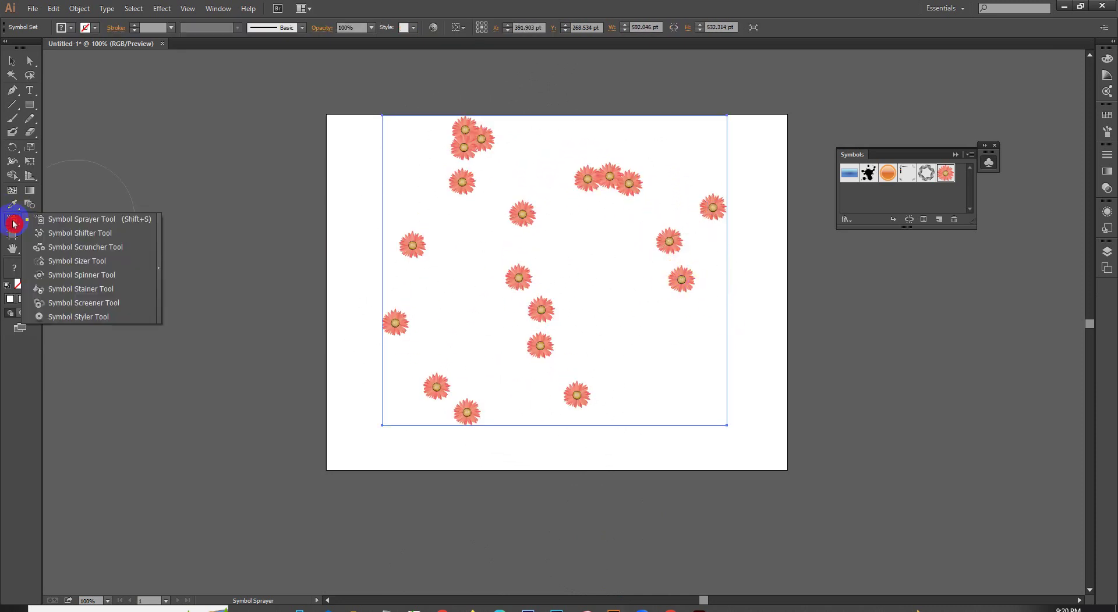
Push the flowers apart with Symbol Shifter, then adjust their spacing with Symbol Scruncher.
drag(15, 224, 28, 230)
mouse_move(454, 151)
mouse_down()
mouse_move(469, 130)
mouse_move(512, 150)
mouse_move(428, 181)
mouse_move(460, 150)
mouse_move(537, 145)
mouse_move(415, 171)
mouse_move(688, 155)
mouse_move(661, 220)
mouse_move(655, 294)
mouse_move(454, 324)
mouse_move(414, 392)
mouse_move(429, 430)
mouse_move(574, 449)
mouse_move(505, 334)
mouse_move(536, 292)
mouse_move(476, 345)
mouse_move(501, 350)
mouse_up()
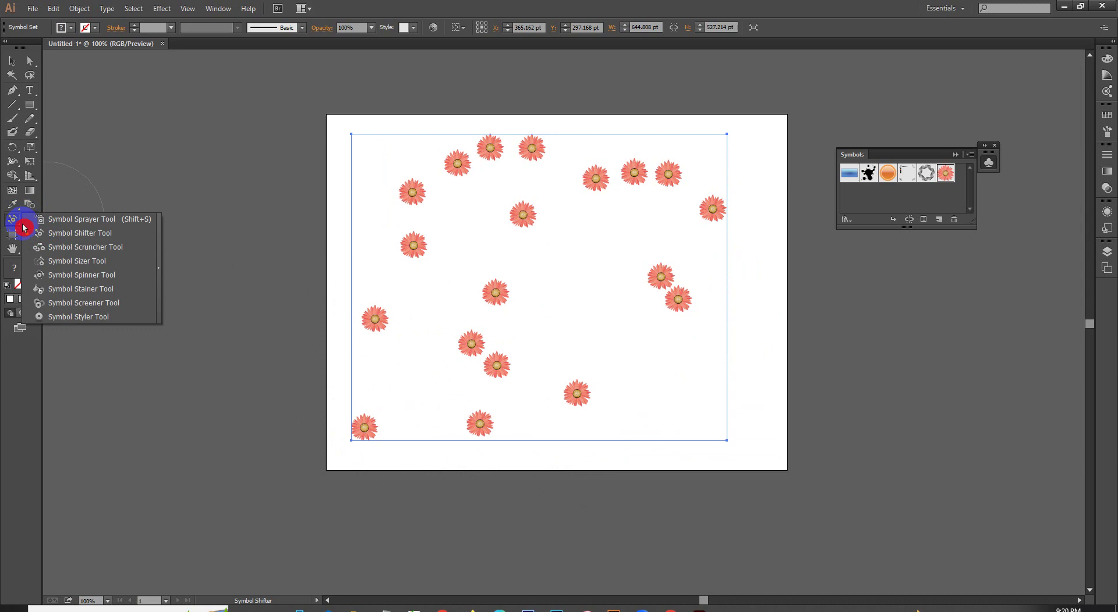
drag(14, 221, 102, 249)
mouse_move(496, 295)
mouse_down()
mouse_move(629, 178)
mouse_move(542, 163)
mouse_up()
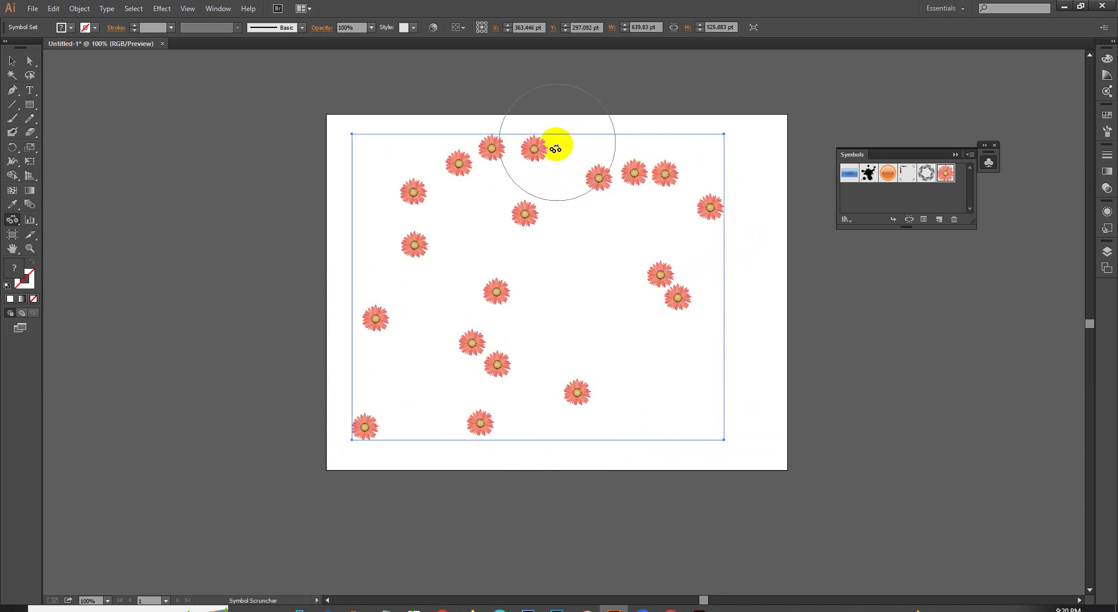
mouse_move(542, 163)
mouse_down()
mouse_move(459, 155)
mouse_move(418, 167)
mouse_move(623, 174)
mouse_up()
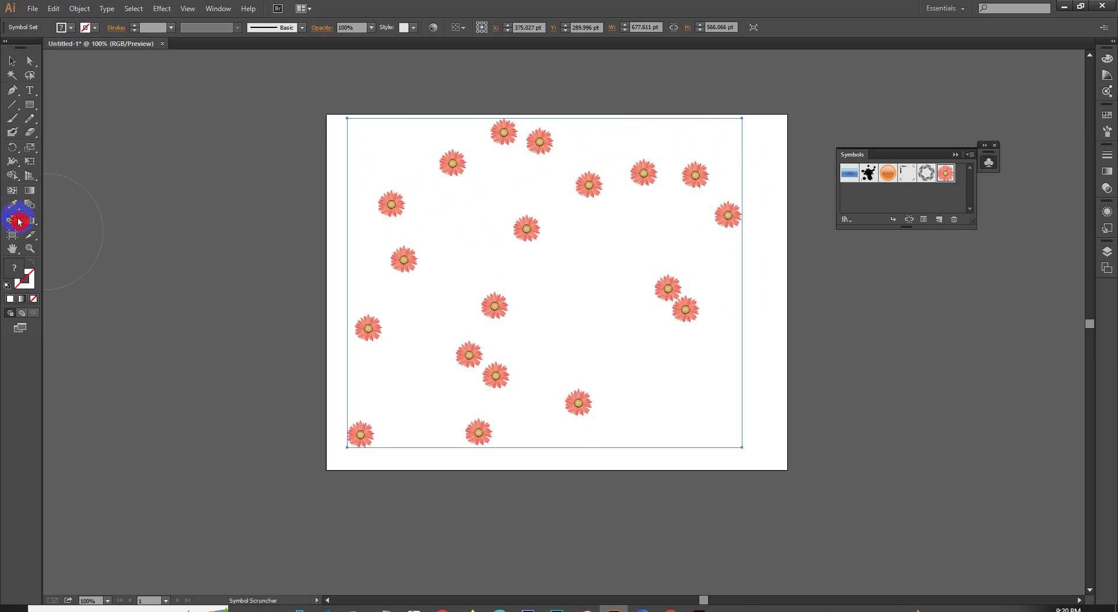
Enlarge several flowers on the right, upper right and centre with Symbol Sizer.
drag(9, 221, 74, 263)
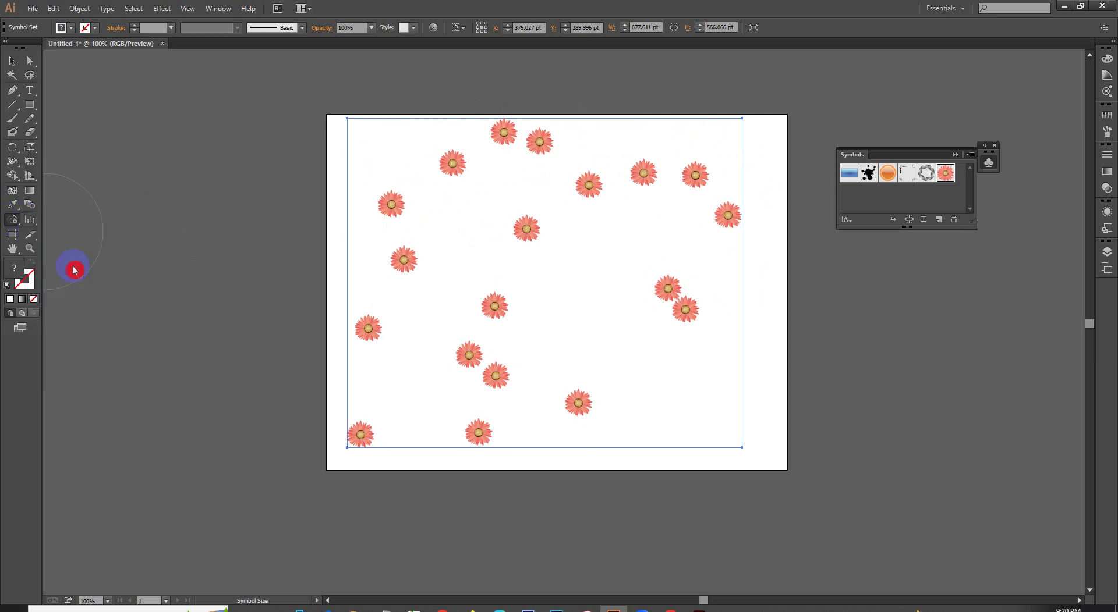
drag(669, 288, 673, 289)
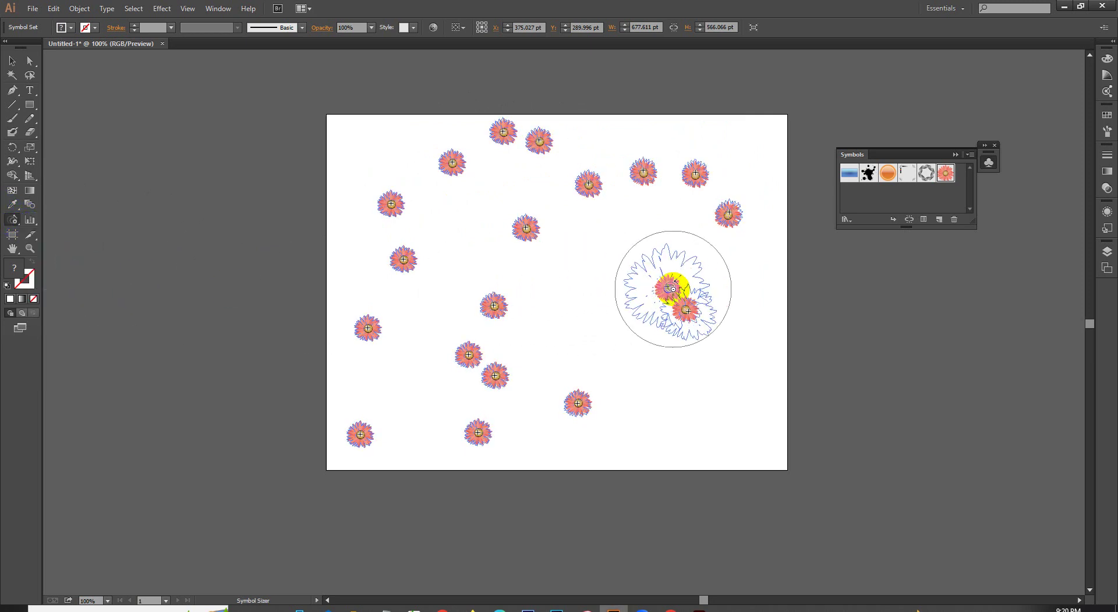
drag(722, 234, 723, 231)
drag(641, 172, 640, 172)
drag(553, 202, 564, 196)
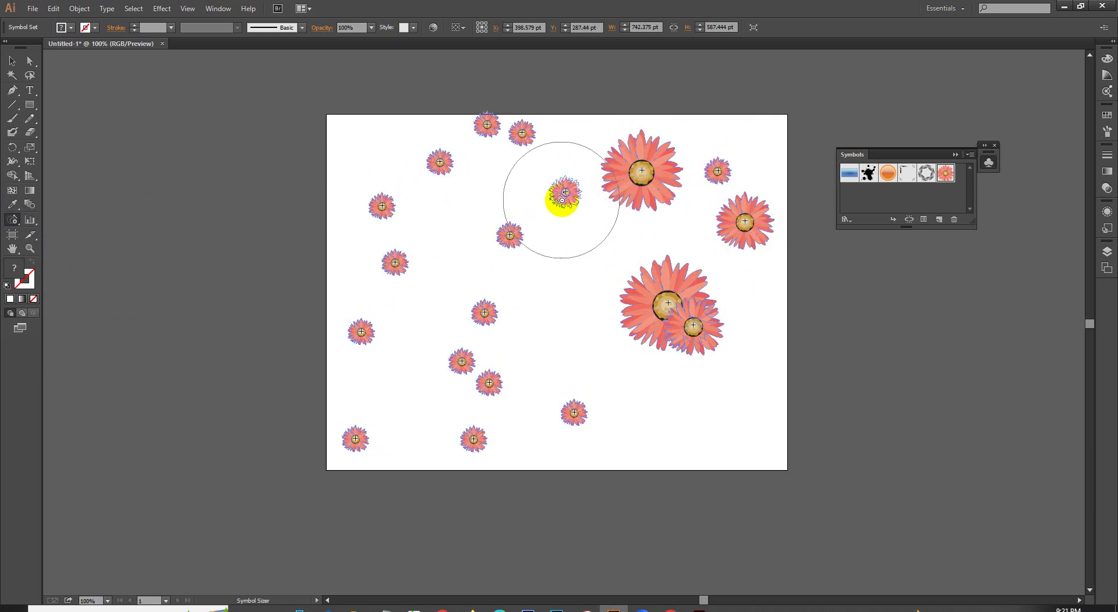
drag(501, 247, 511, 121)
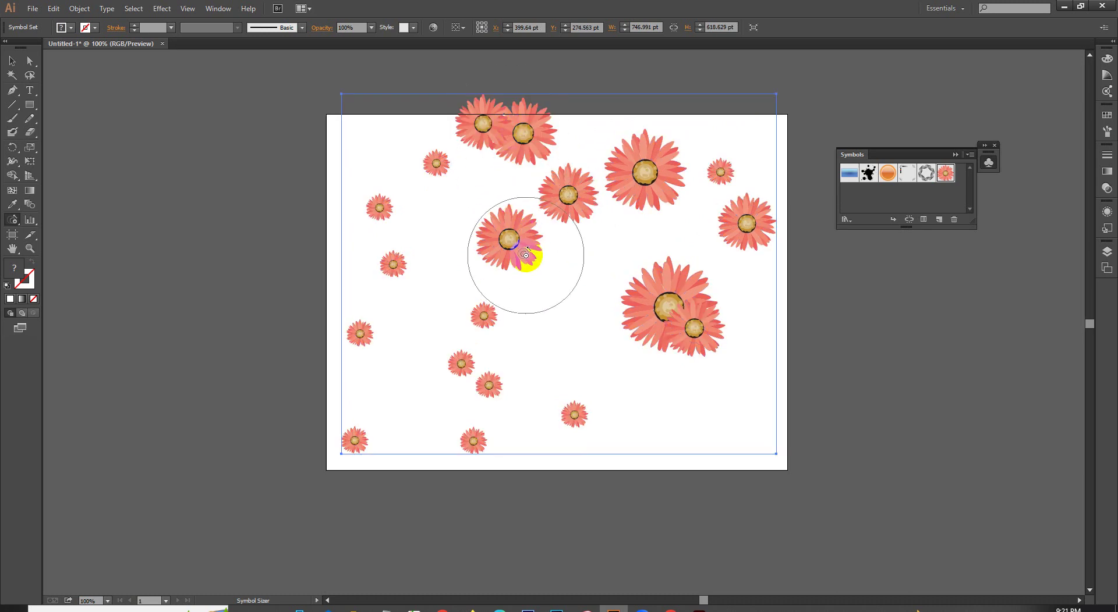
drag(518, 252, 516, 250)
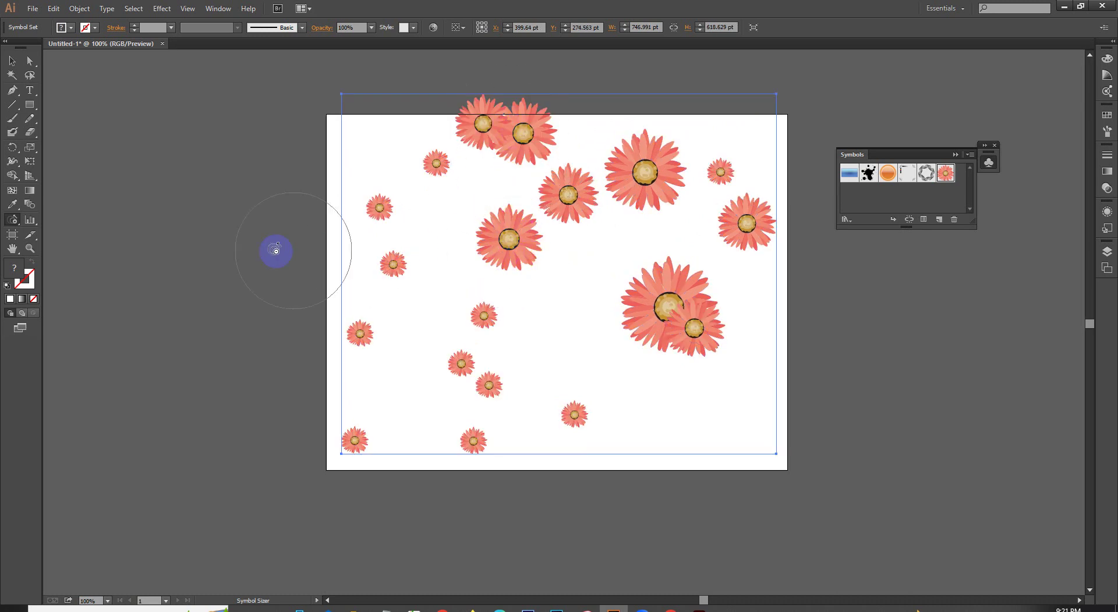
Rotate the middle, upper-right and nearby flowers to varied angles with Symbol Spinner.
click(14, 223)
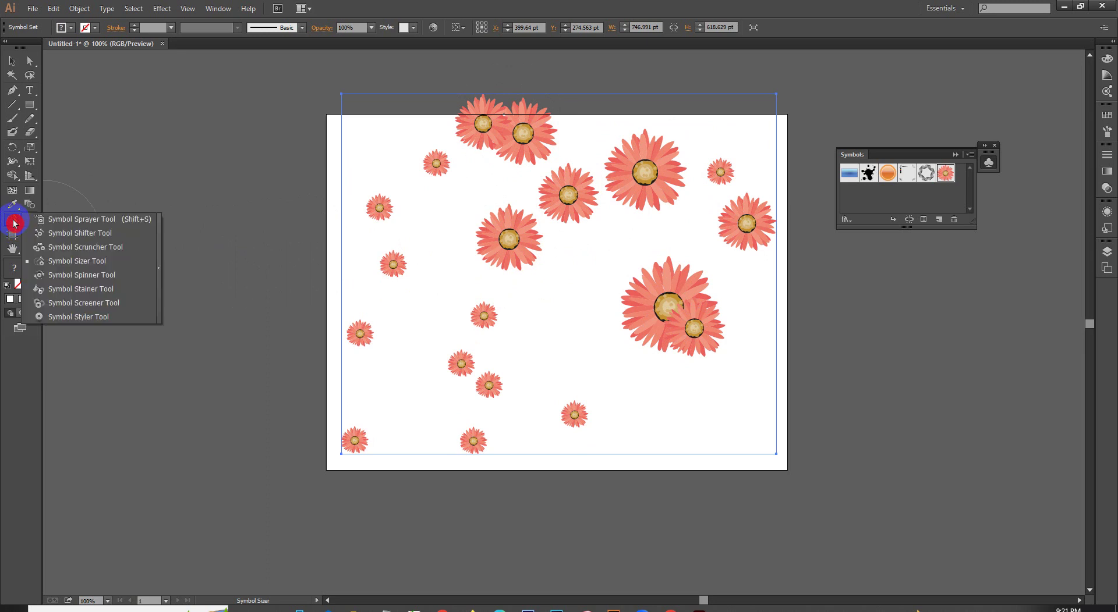
click(83, 280)
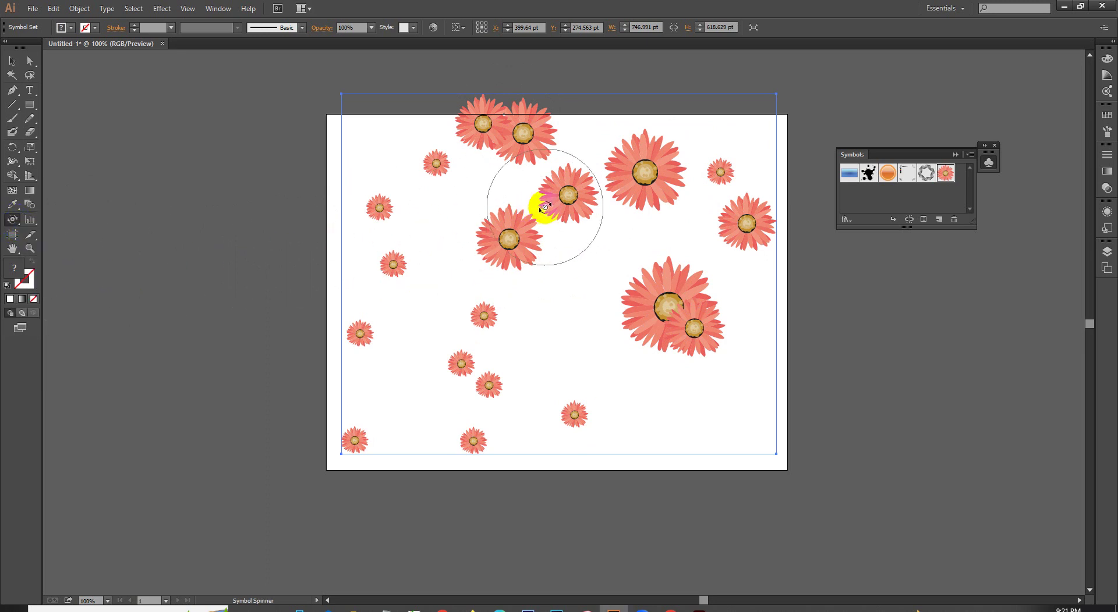
drag(569, 182, 569, 191)
mouse_move(645, 173)
mouse_down()
mouse_move(741, 170)
mouse_move(718, 174)
mouse_move(596, 305)
mouse_move(476, 367)
mouse_up()
mouse_move(440, 371)
mouse_down()
mouse_move(494, 369)
mouse_move(464, 324)
mouse_move(492, 357)
mouse_move(483, 324)
mouse_move(489, 379)
mouse_move(466, 307)
mouse_move(496, 382)
mouse_move(449, 342)
mouse_move(518, 348)
mouse_move(486, 360)
mouse_move(463, 309)
mouse_move(464, 365)
mouse_move(506, 362)
mouse_move(444, 324)
mouse_move(477, 365)
mouse_move(448, 355)
mouse_up()
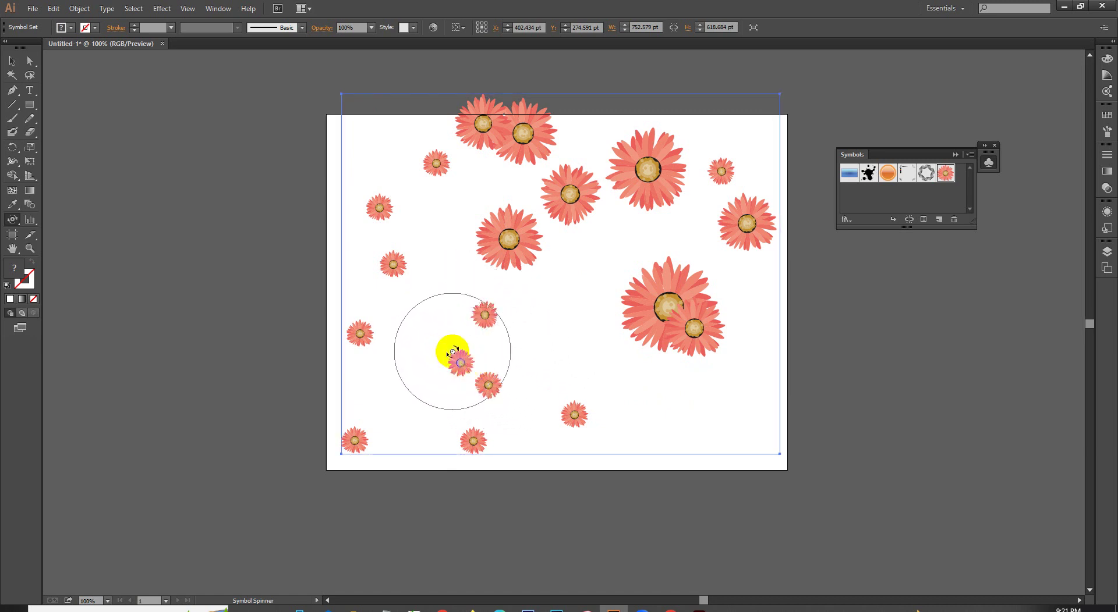
Use Symbol Stainer to tint the central flower dark blue 00067F and the upper-middle flower orange FF883F.
click(8, 222)
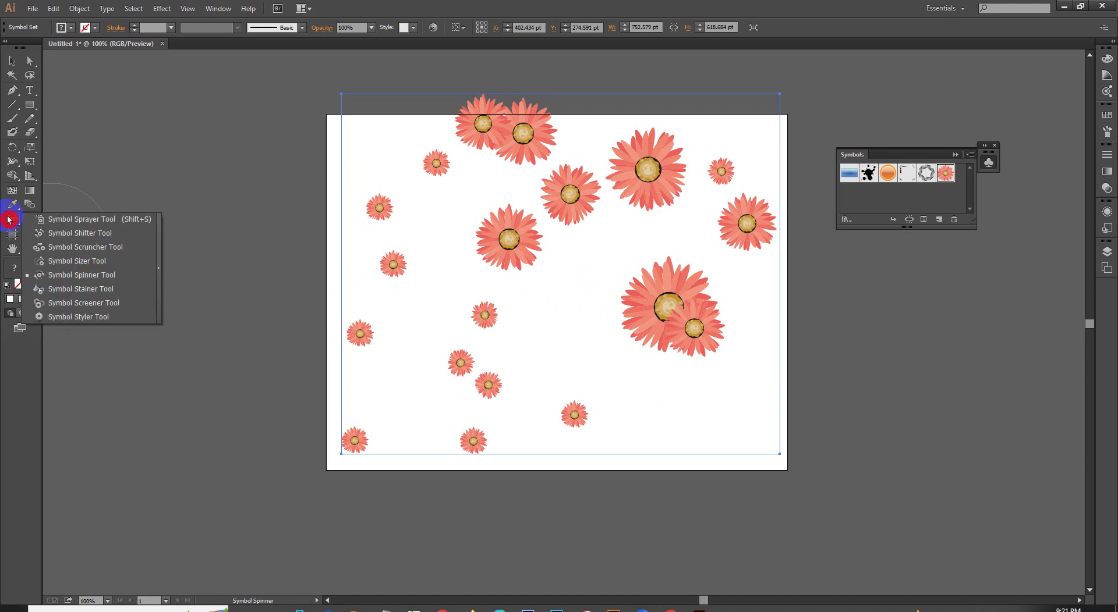
click(94, 293)
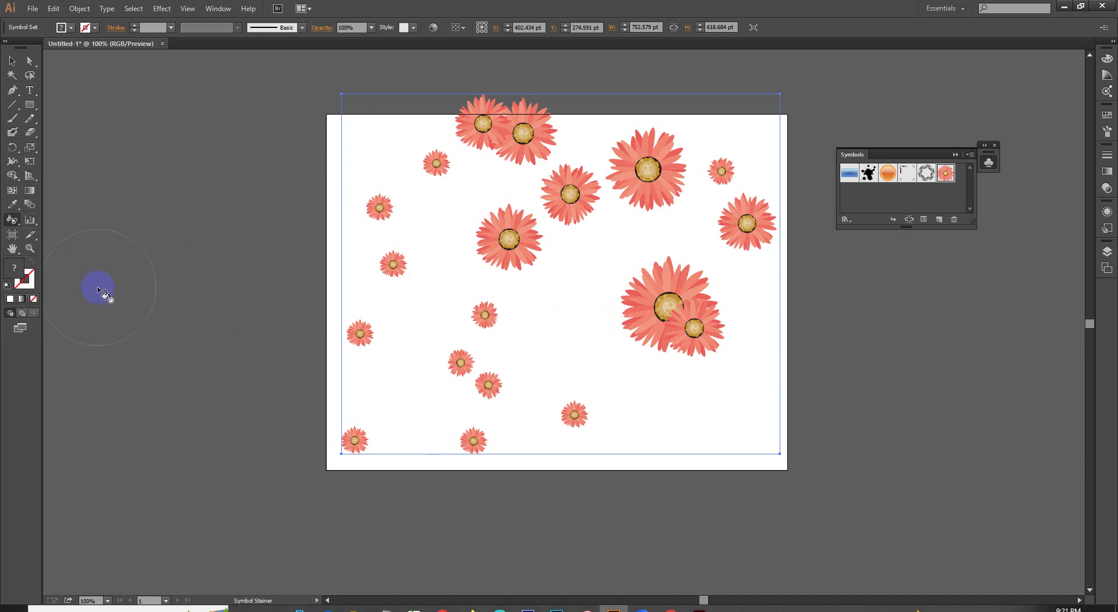
click(510, 236)
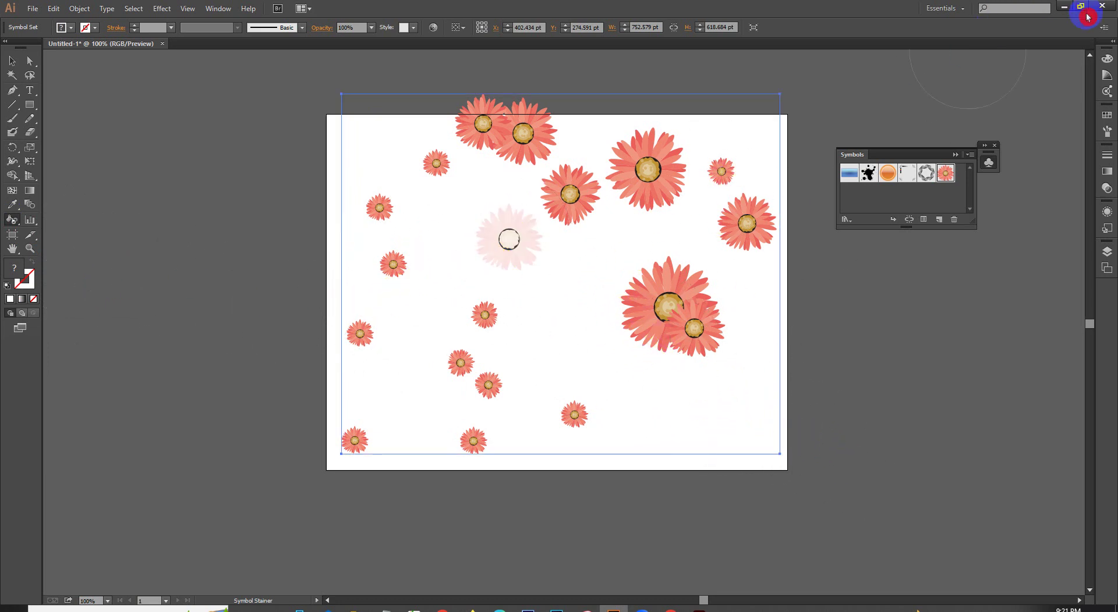
click(1107, 58)
click(1046, 81)
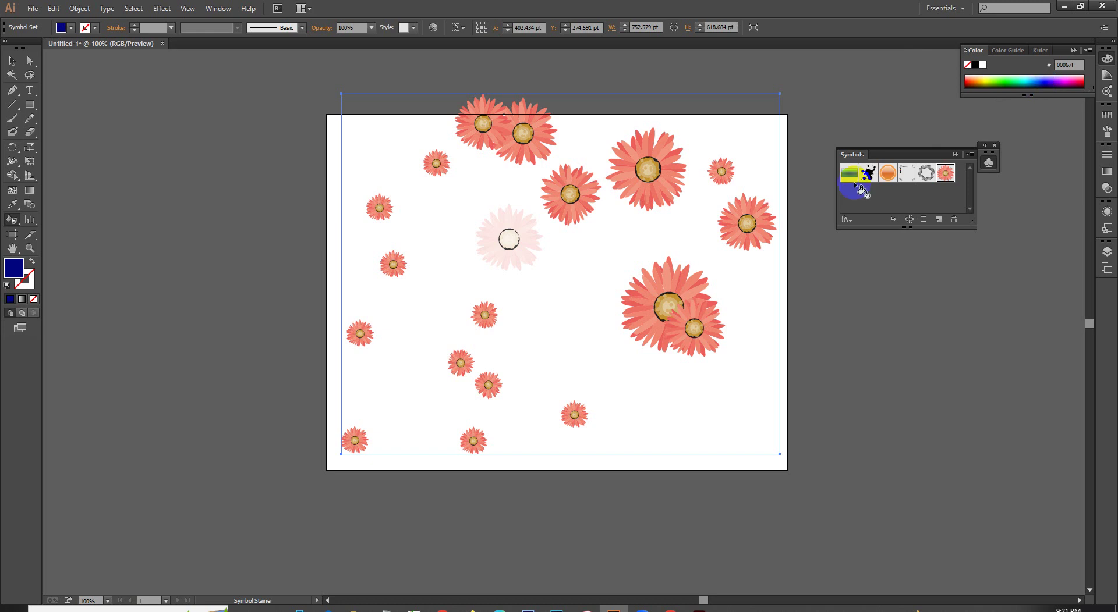
click(510, 239)
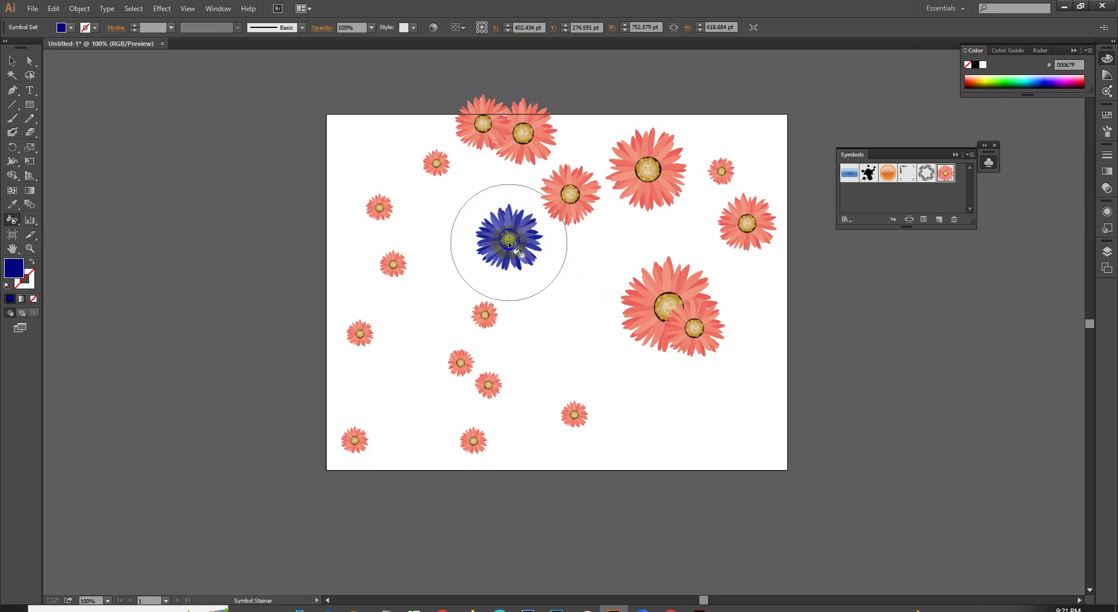
click(974, 77)
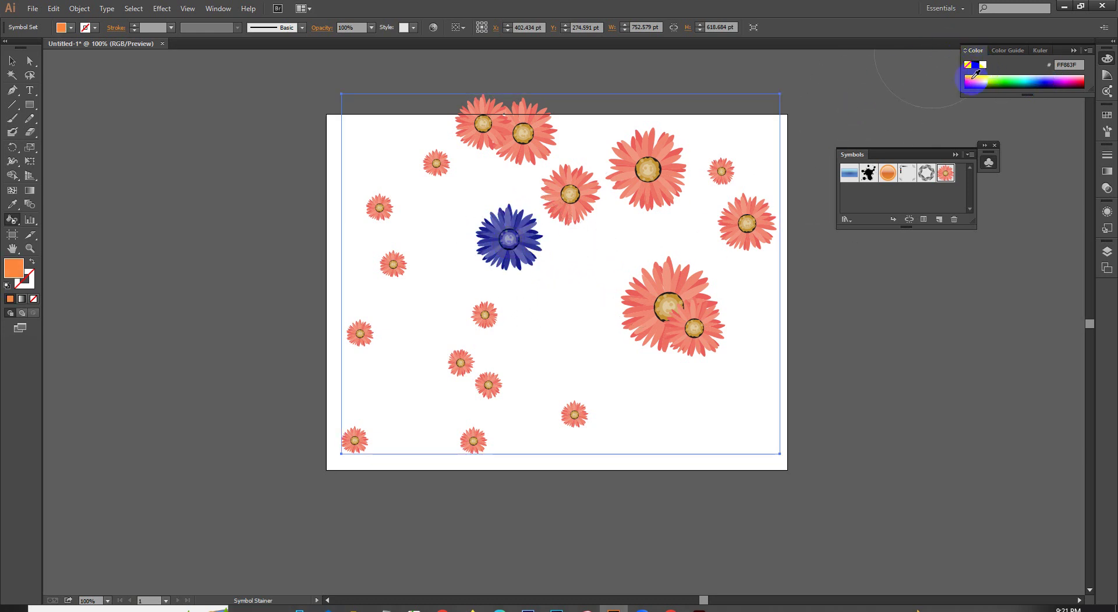
click(569, 194)
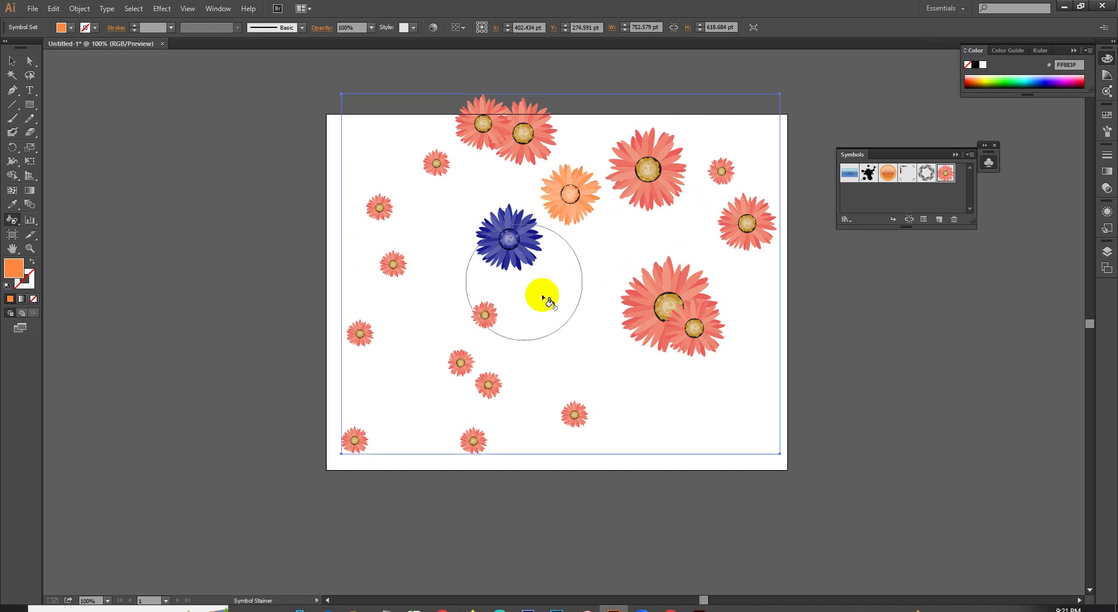
click(7, 219)
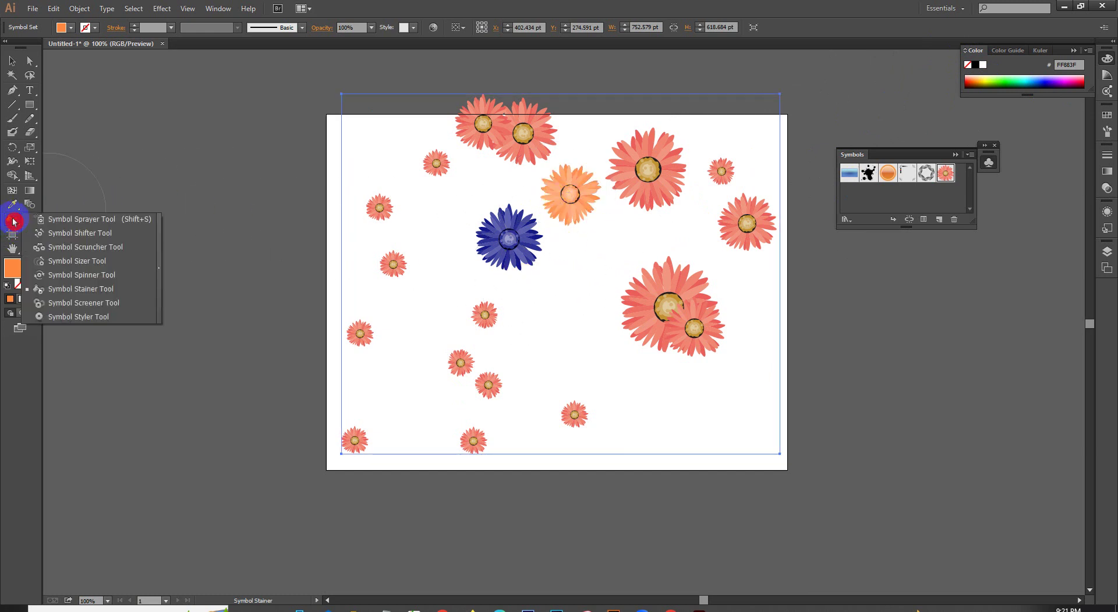
mouse_move(13, 222)
mouse_down()
mouse_move(113, 323)
mouse_move(99, 313)
mouse_up()
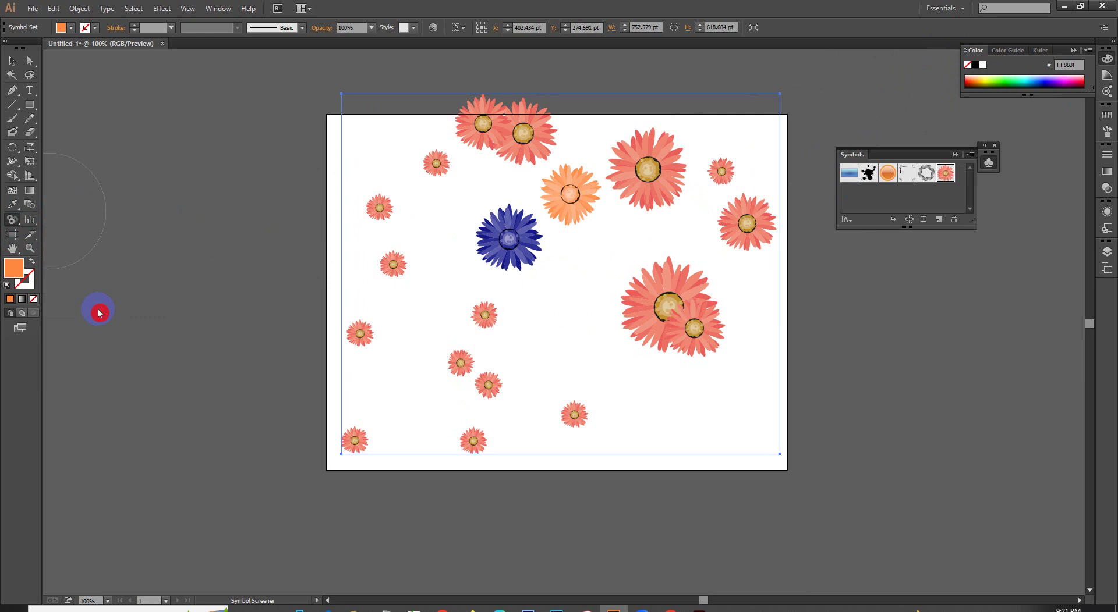
drag(505, 240, 473, 262)
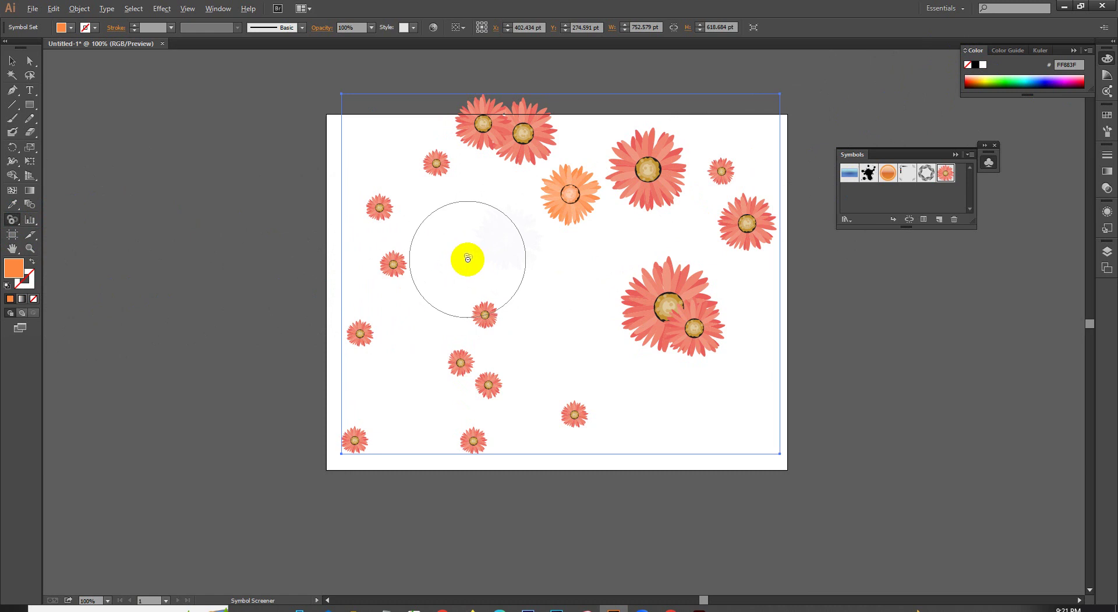
drag(473, 262, 499, 245)
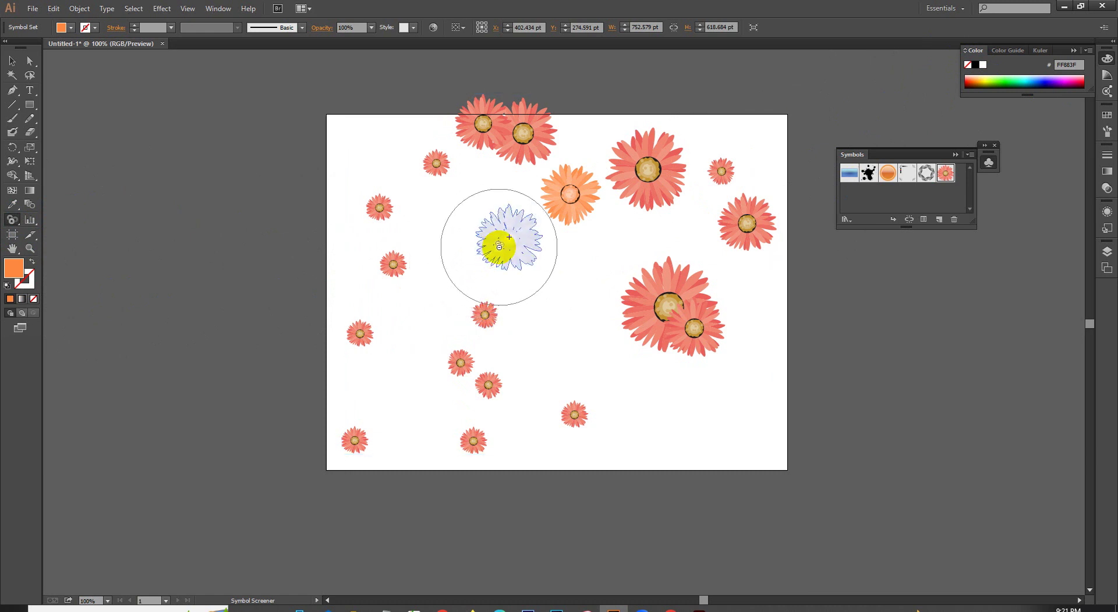
click(16, 233)
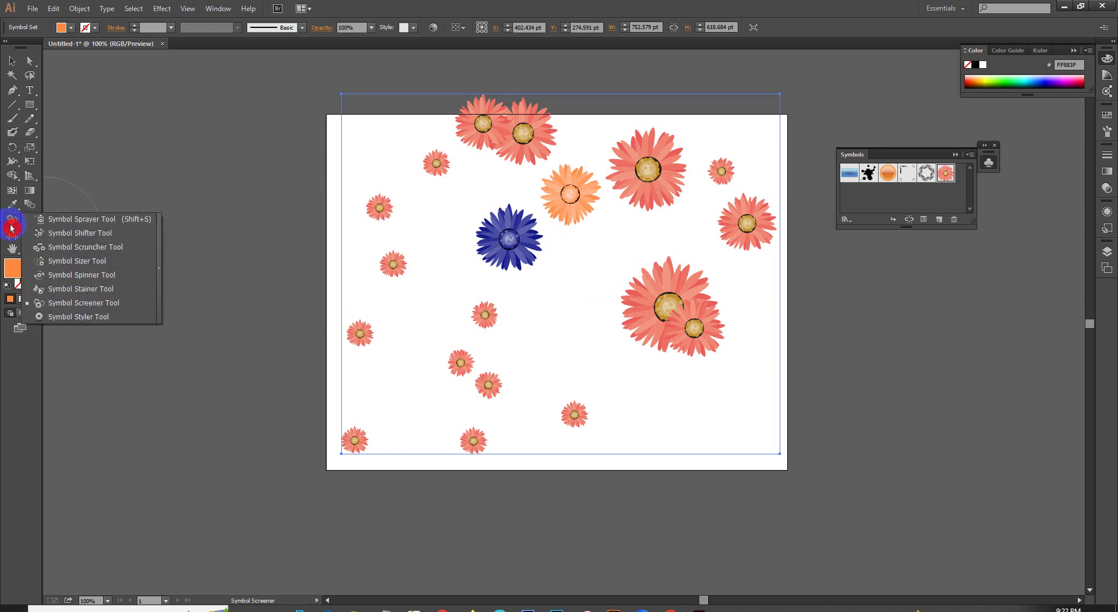
Try applying a style to a flower with Symbol Styler and dismiss the missing-style error.
drag(12, 228, 76, 317)
click(579, 190)
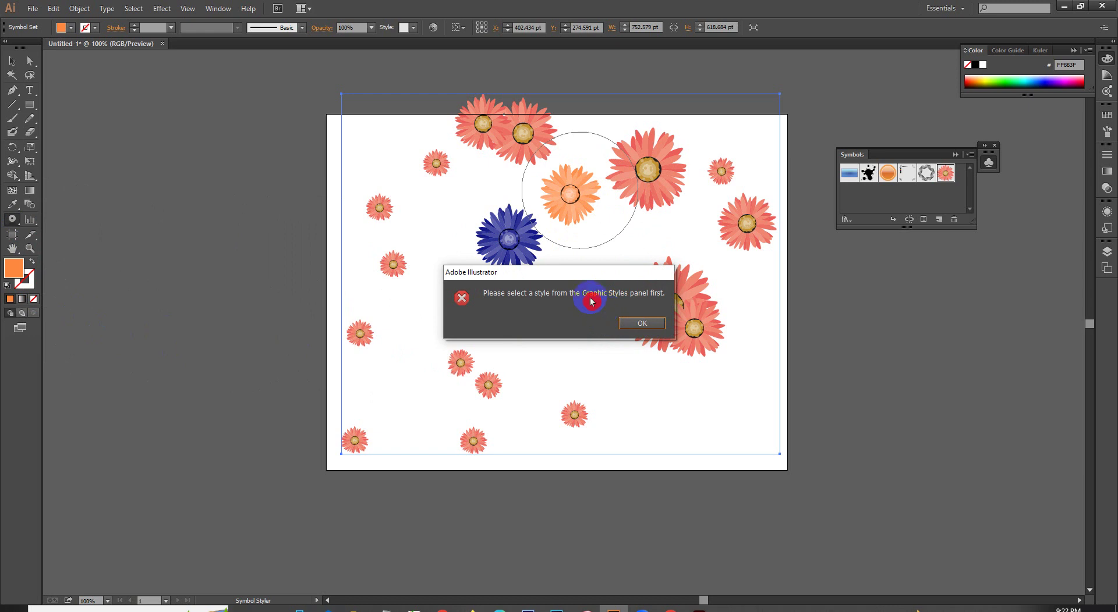
click(643, 321)
Delete all the flowers and place an Illuminated Orange symbol on the artboard.
key(Delete)
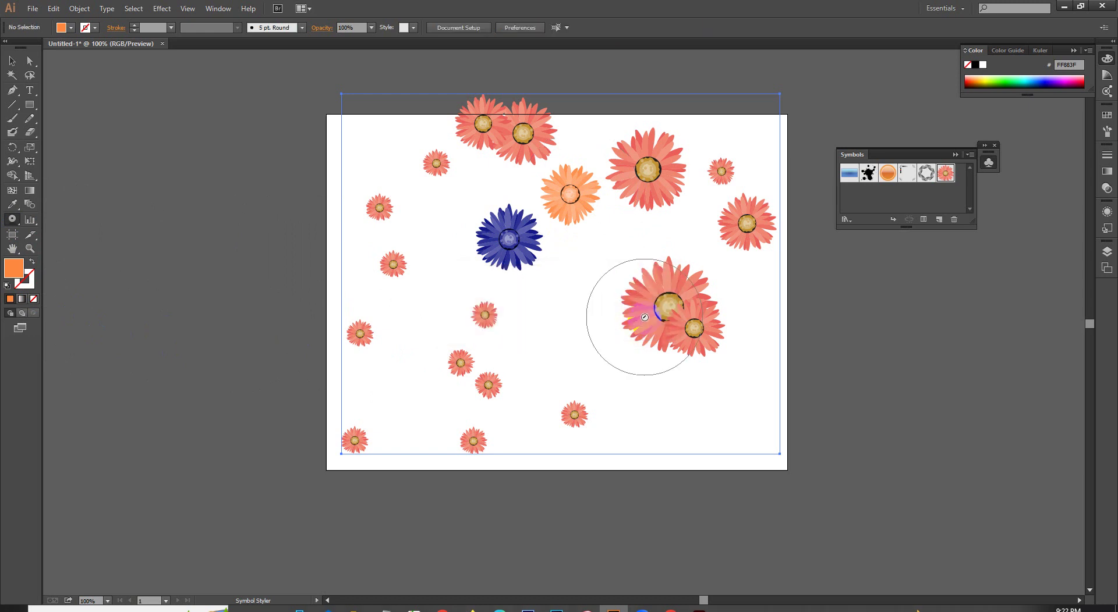
click(887, 173)
click(540, 240)
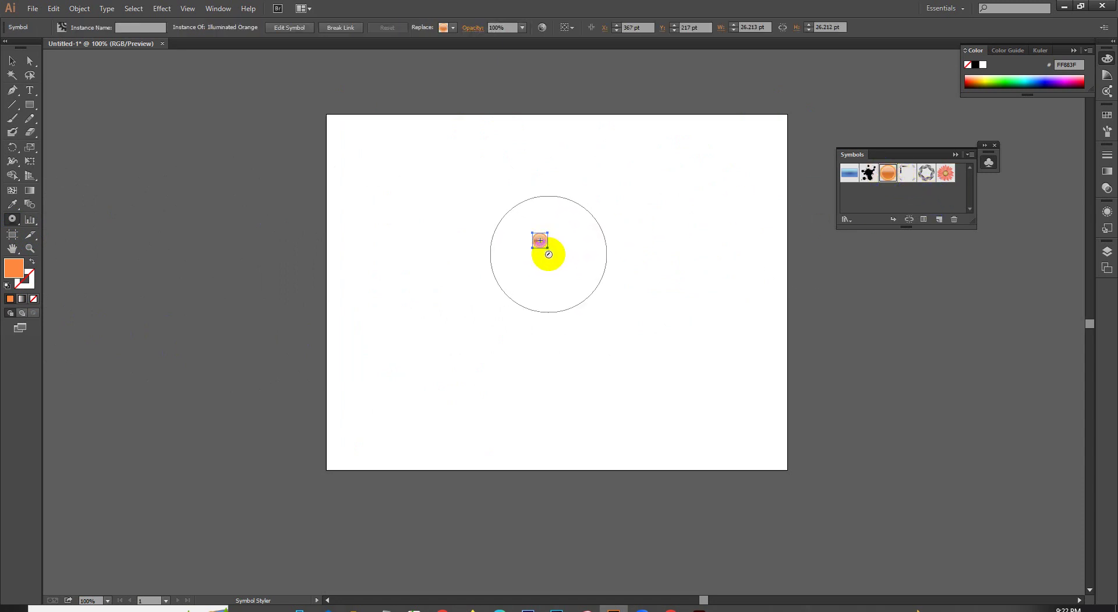
Scale the Illuminated Orange symbol up to about 636 pt and move it down.
click(9, 58)
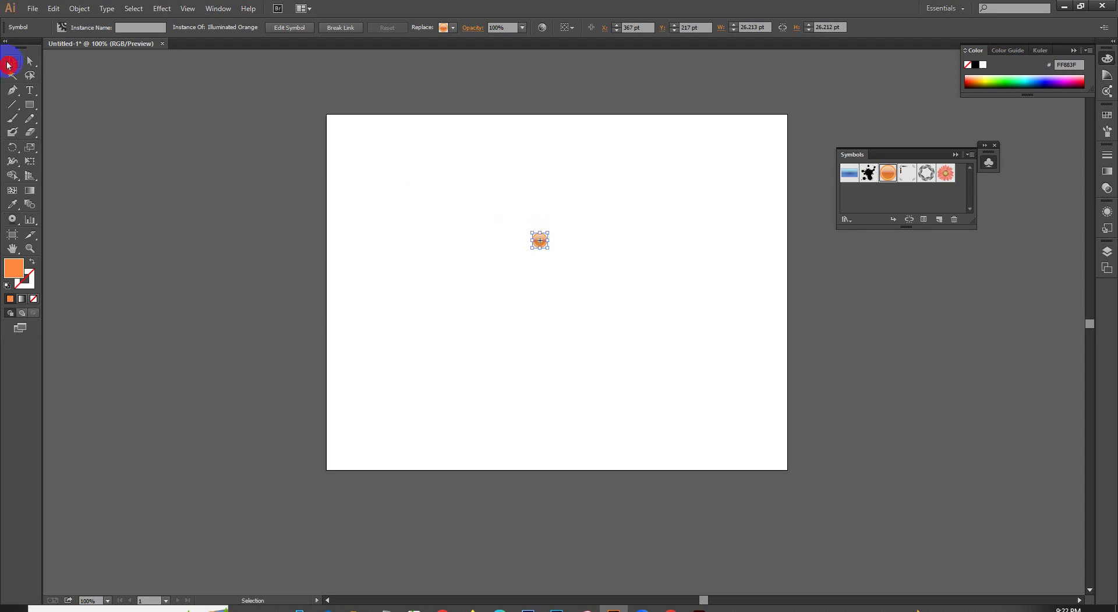
drag(548, 249, 721, 464)
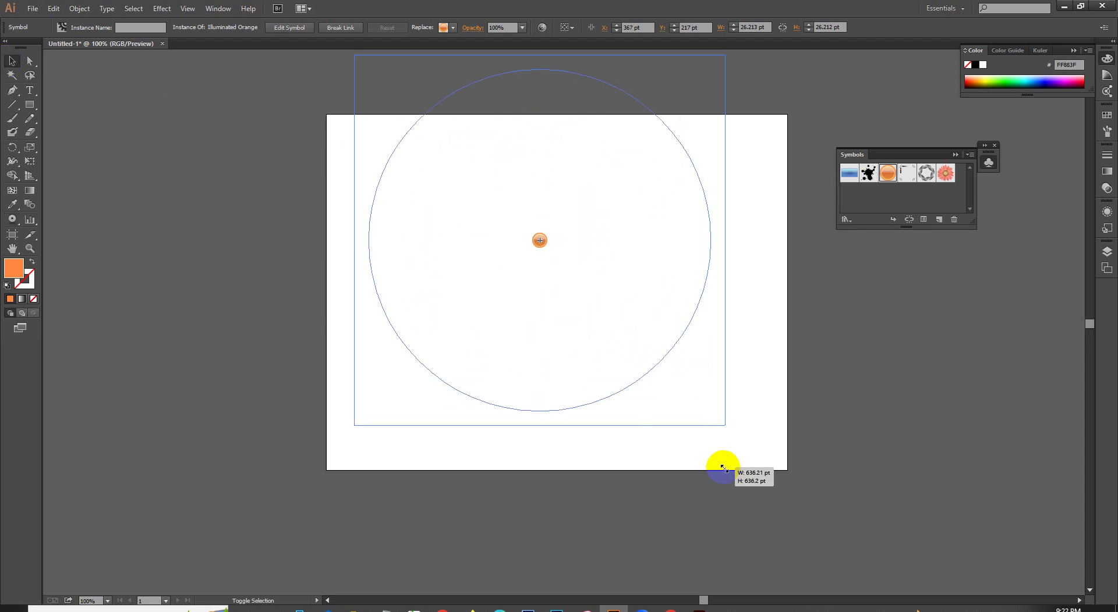
key(ctrl+shift+a)
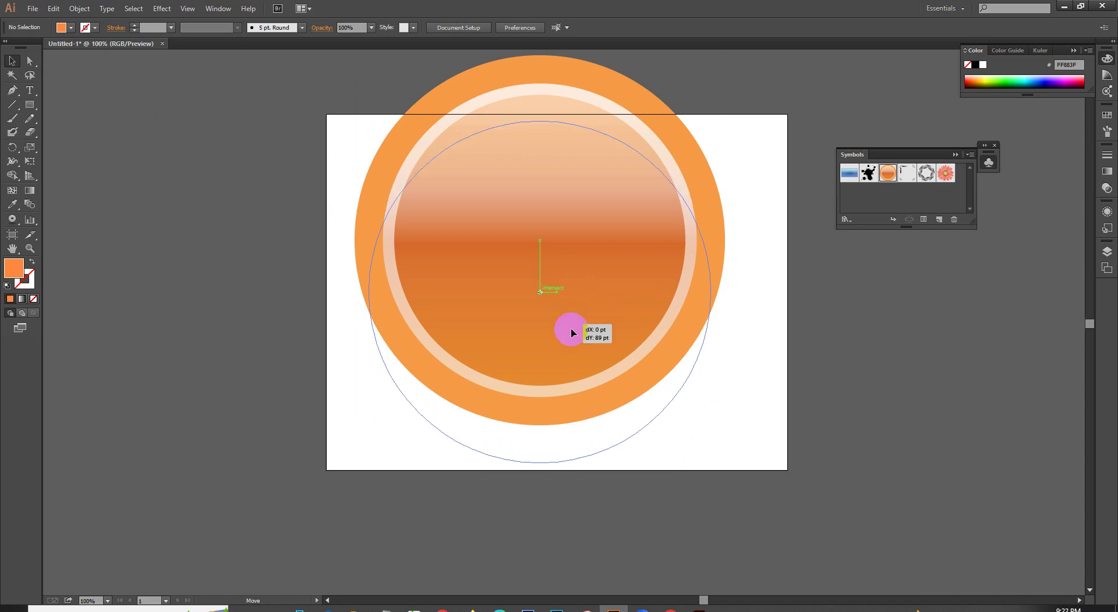
drag(581, 325, 581, 383)
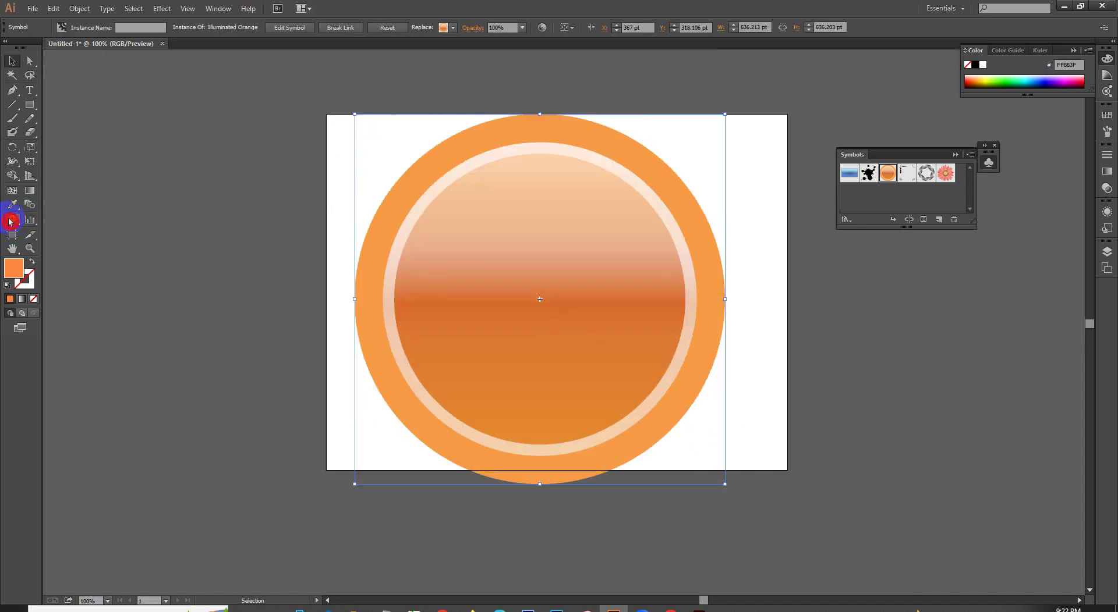
Switch to Symbol Styler and open the Graphic Styles panel.
drag(10, 221, 66, 314)
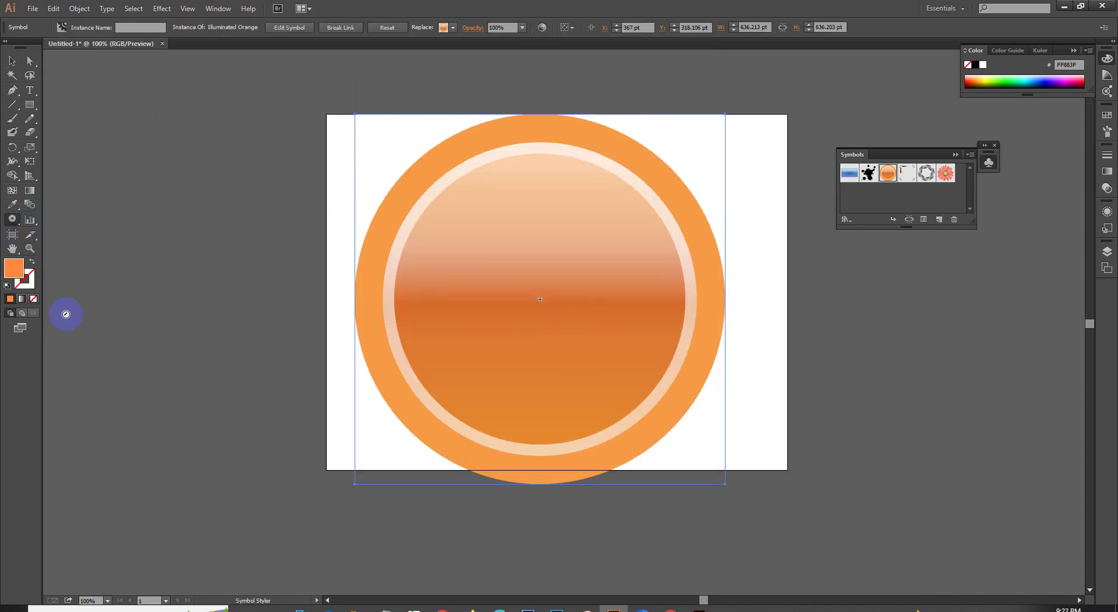
click(1110, 198)
click(1110, 227)
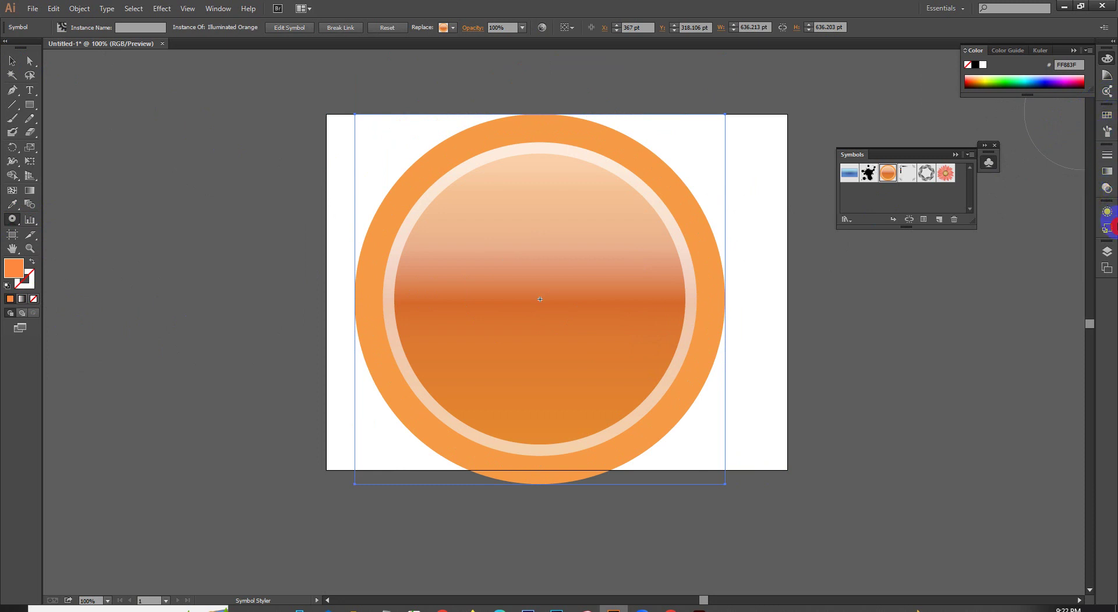
click(1107, 229)
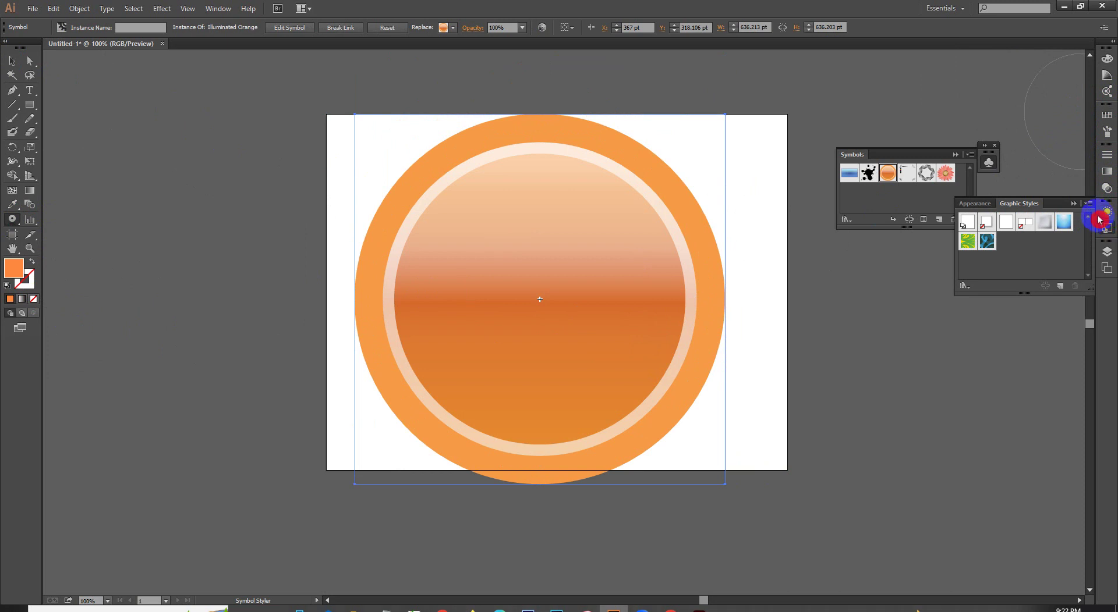
Apply and intensify the teal swirl graphic style on the orange circle, then remove the instance.
click(987, 240)
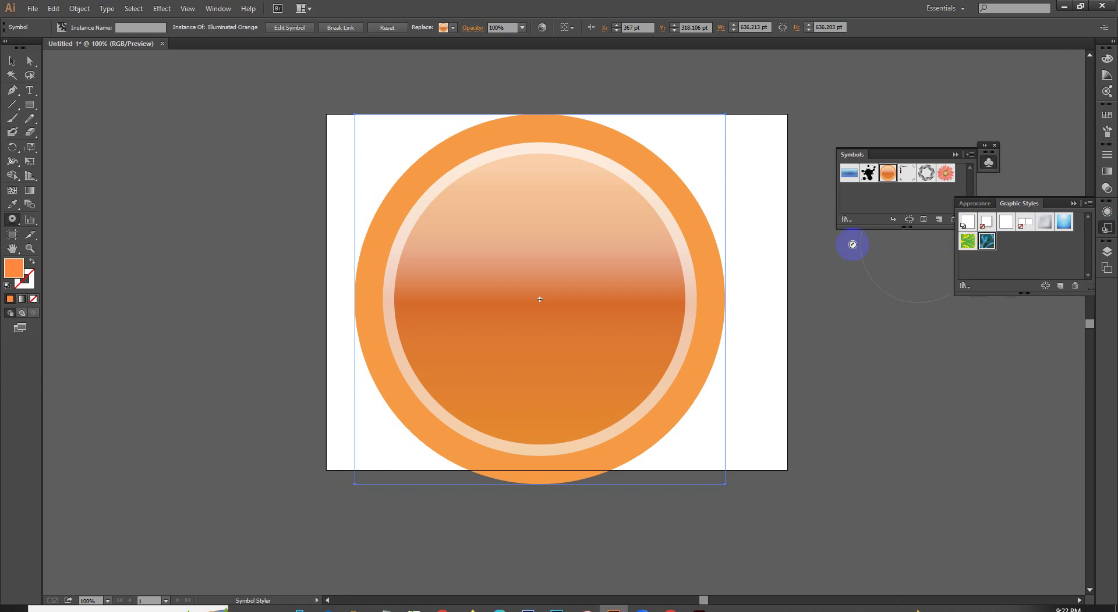
click(546, 291)
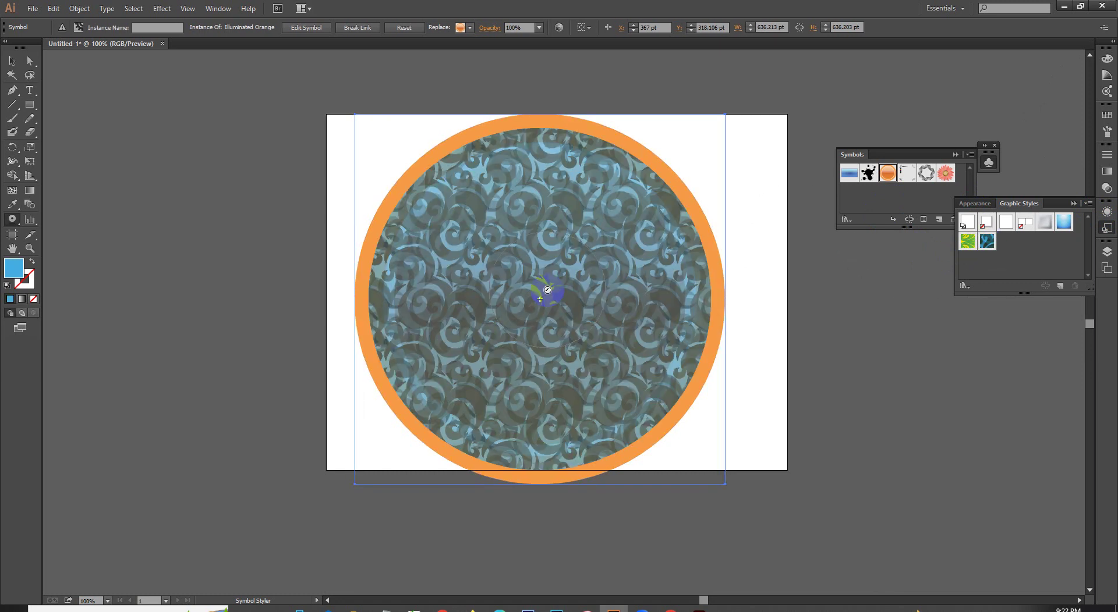
drag(547, 290, 545, 283)
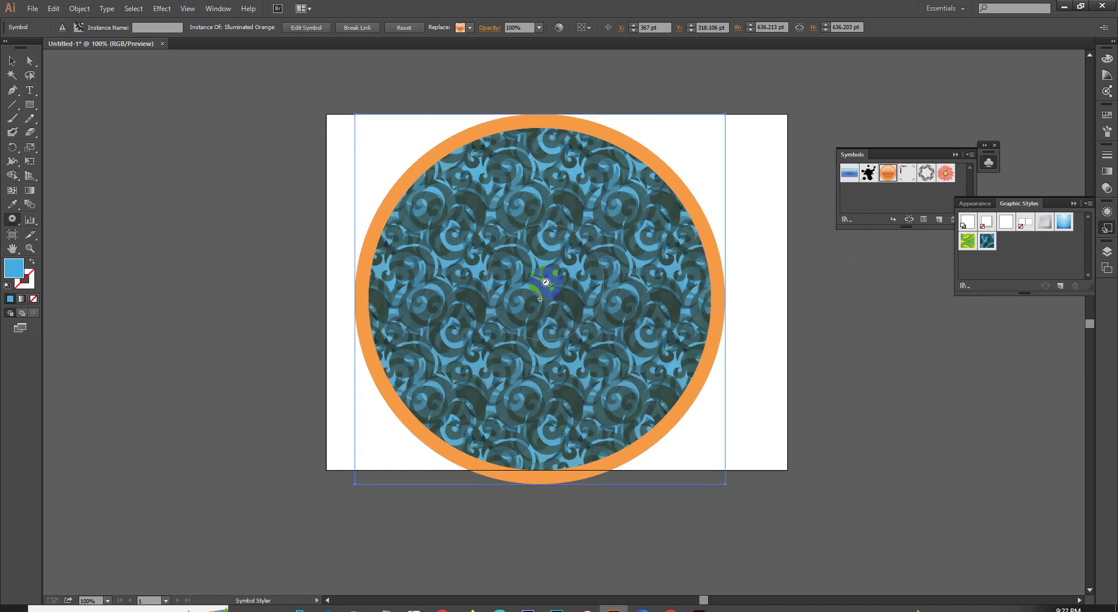
drag(545, 282, 548, 280)
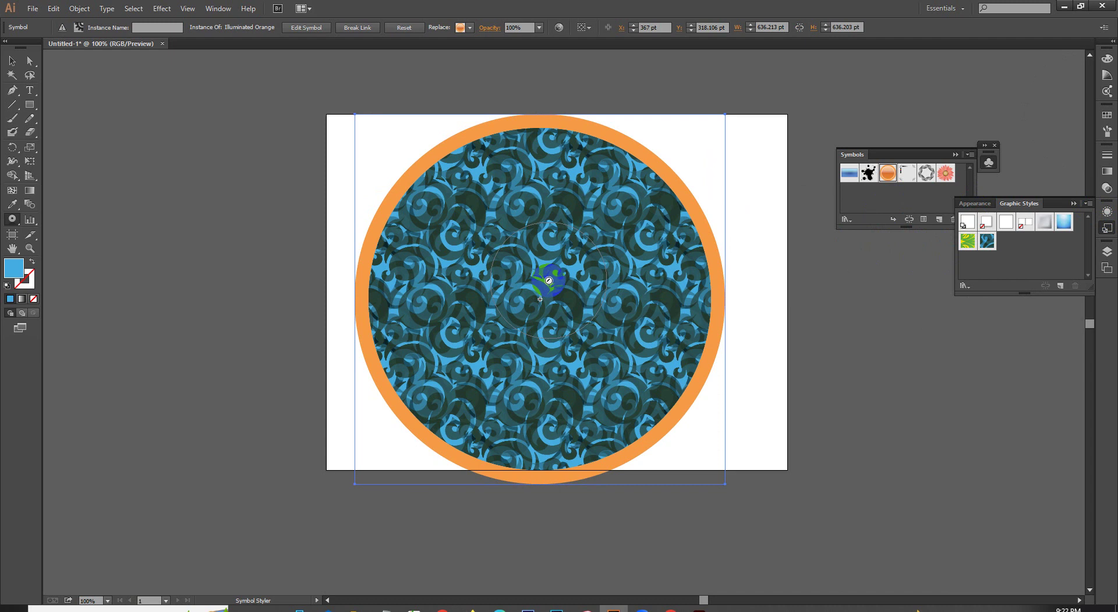
drag(549, 280, 548, 281)
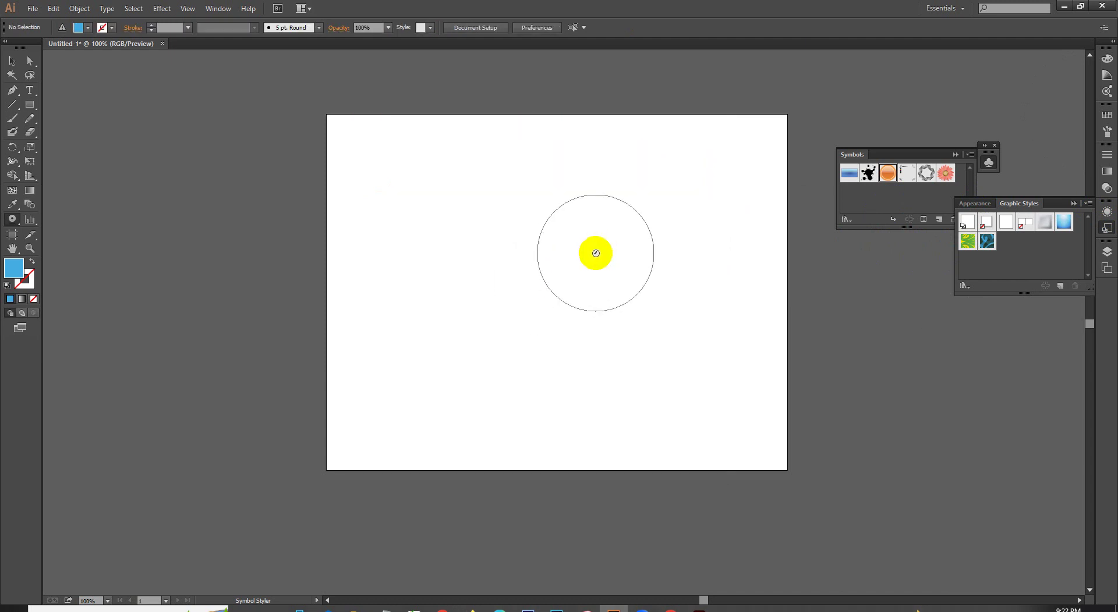
Admit the person waiting to join the Google Meet call, then bring Illustrator back to front.
click(396, 574)
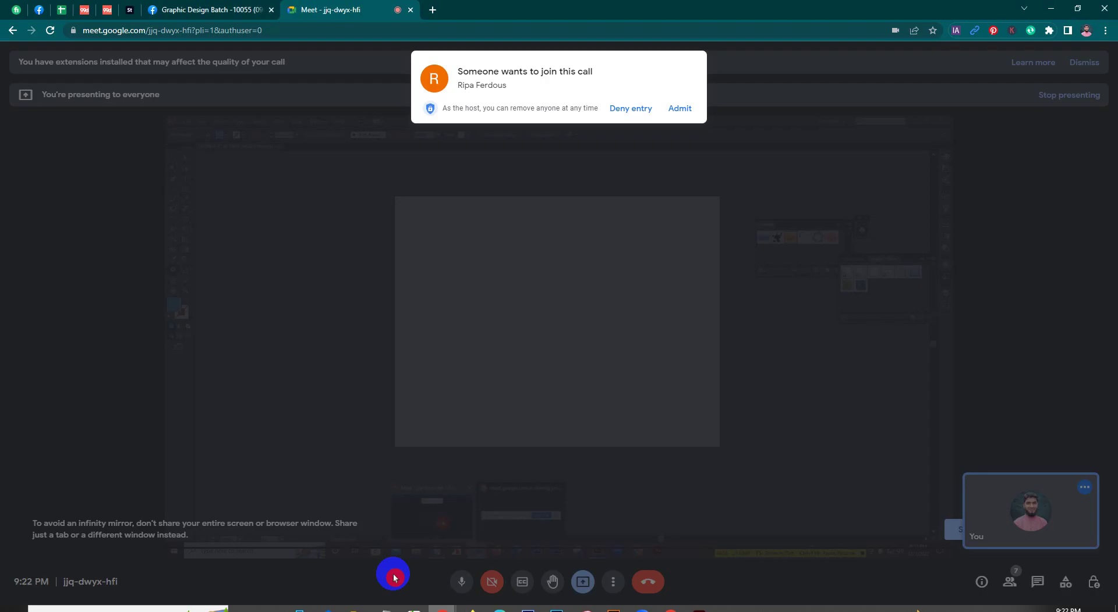
click(680, 108)
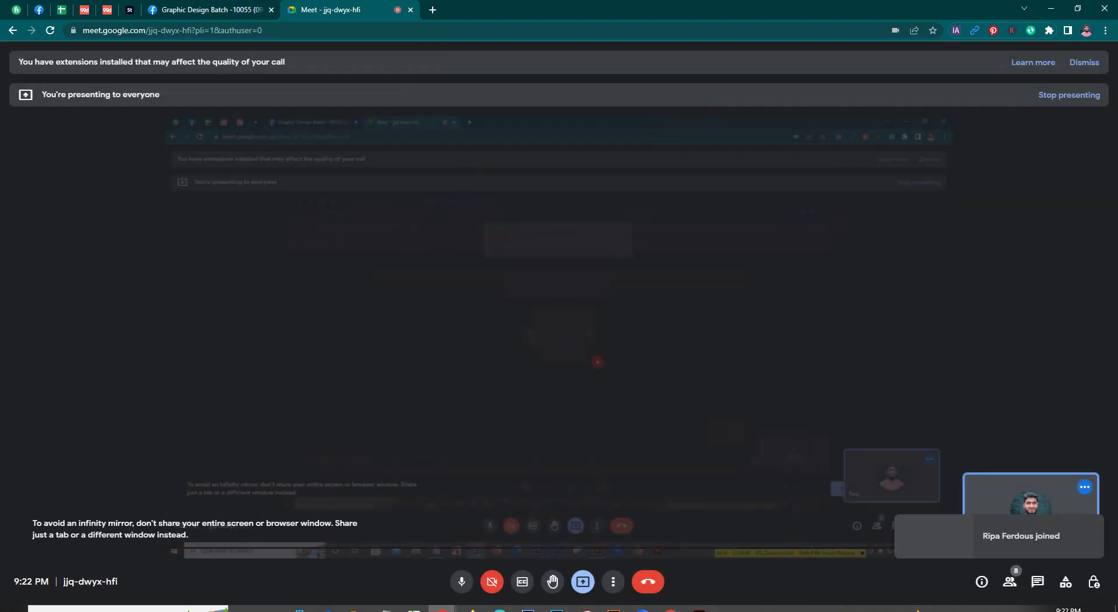
click(613, 609)
click(332, 430)
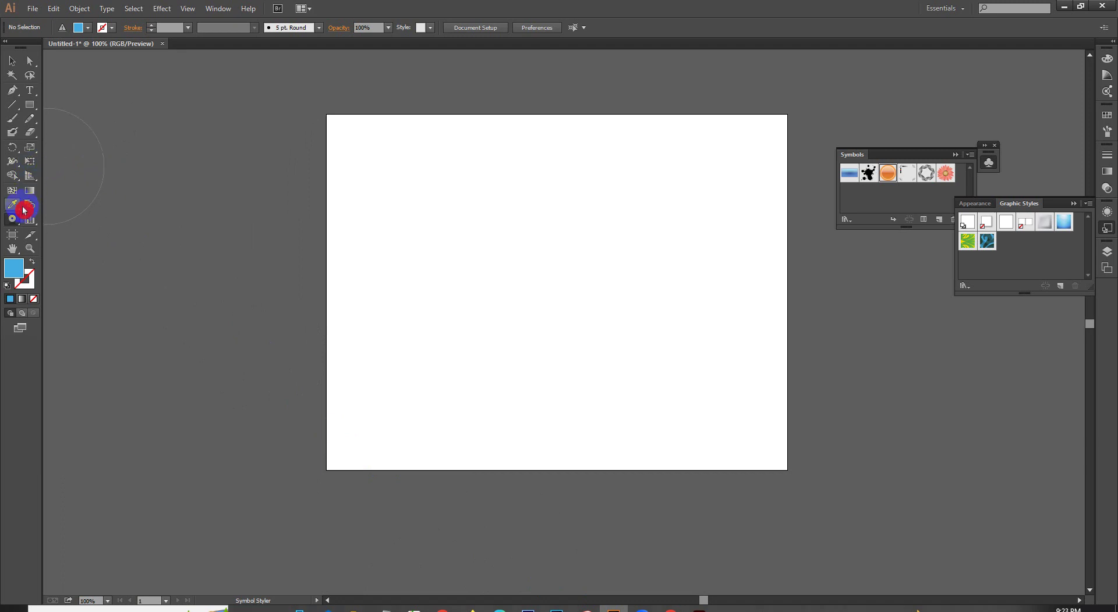
Move Artboard 1 left and resize it to 651 × 606 pt.
click(12, 234)
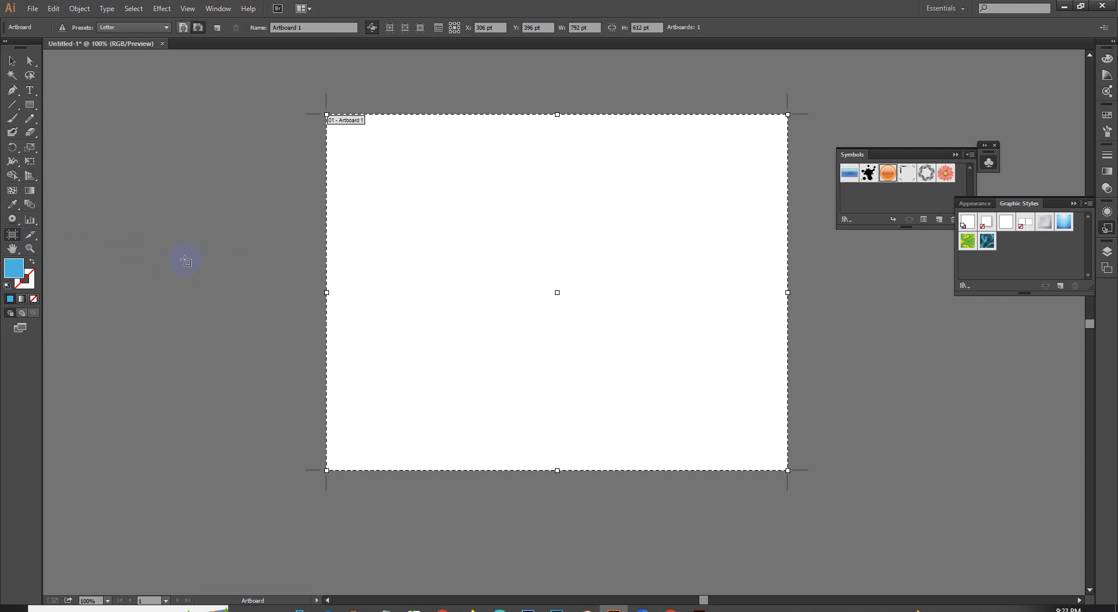
drag(552, 244, 429, 245)
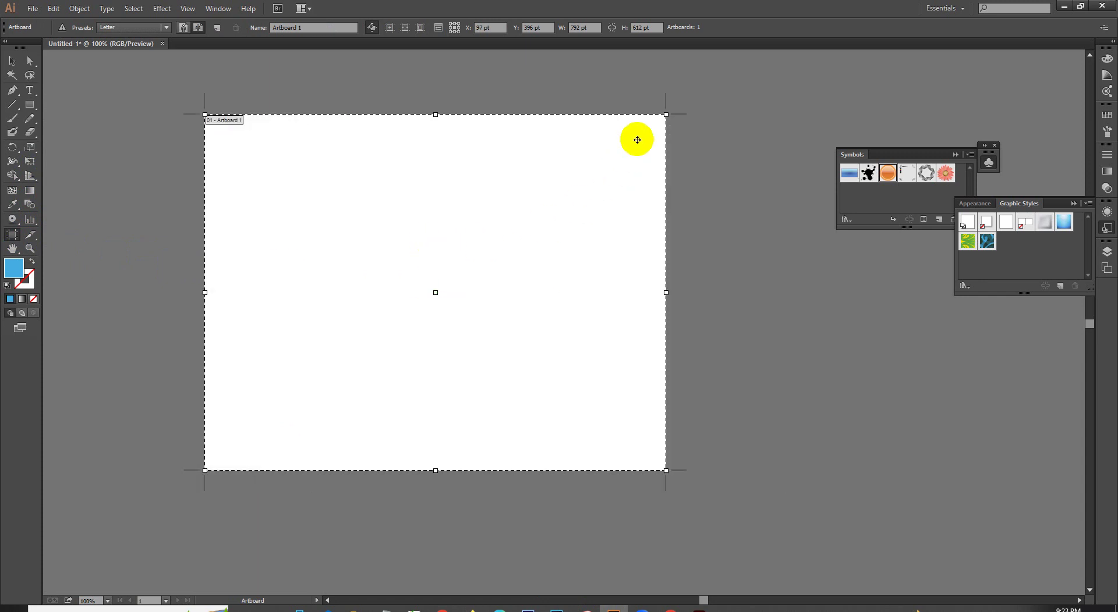
mouse_move(666, 115)
mouse_down()
mouse_move(574, 121)
mouse_move(583, 118)
mouse_up()
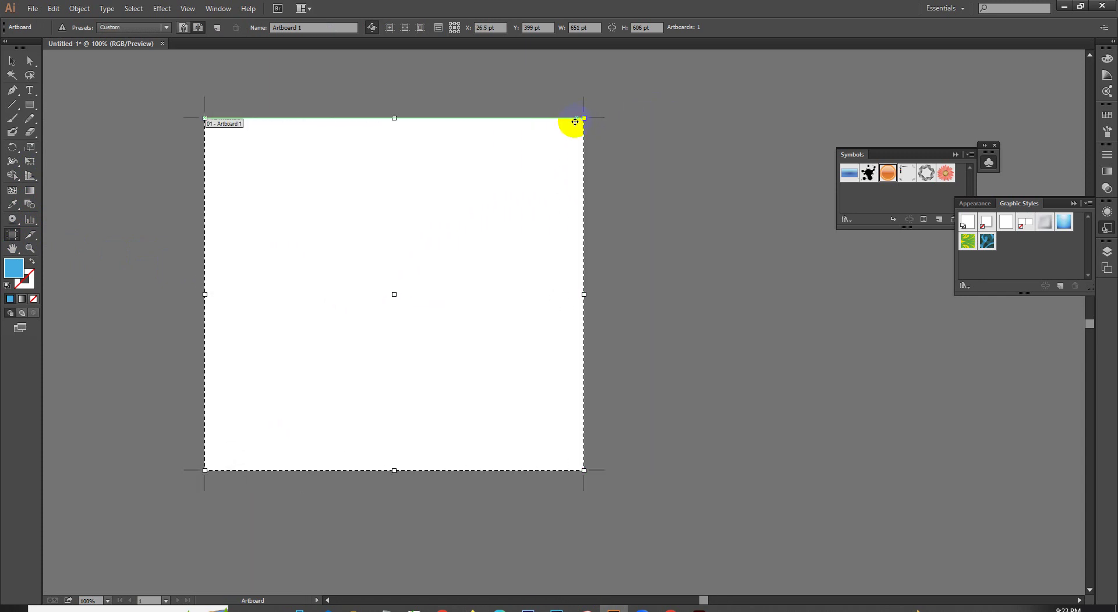
click(126, 27)
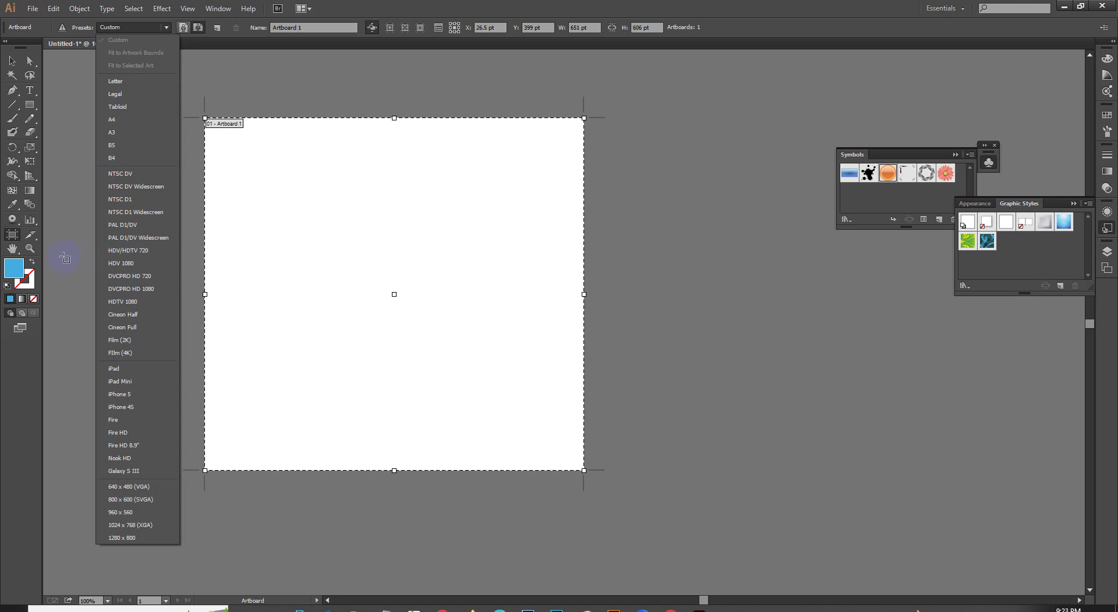
click(215, 35)
Add a same-size Artboard 2 to the right of Artboard 1.
click(220, 30)
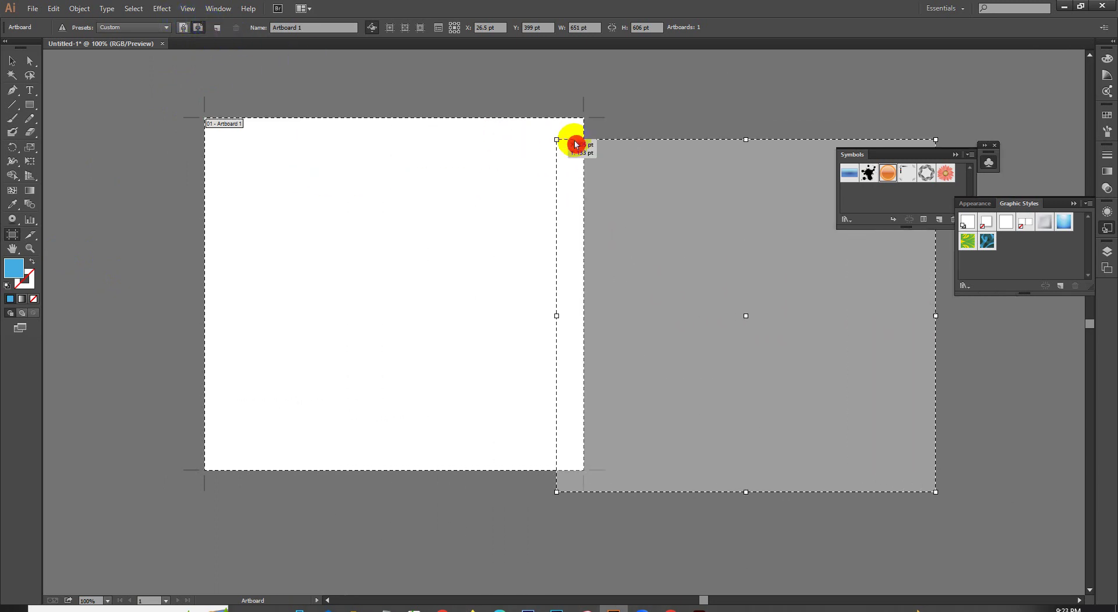
click(613, 120)
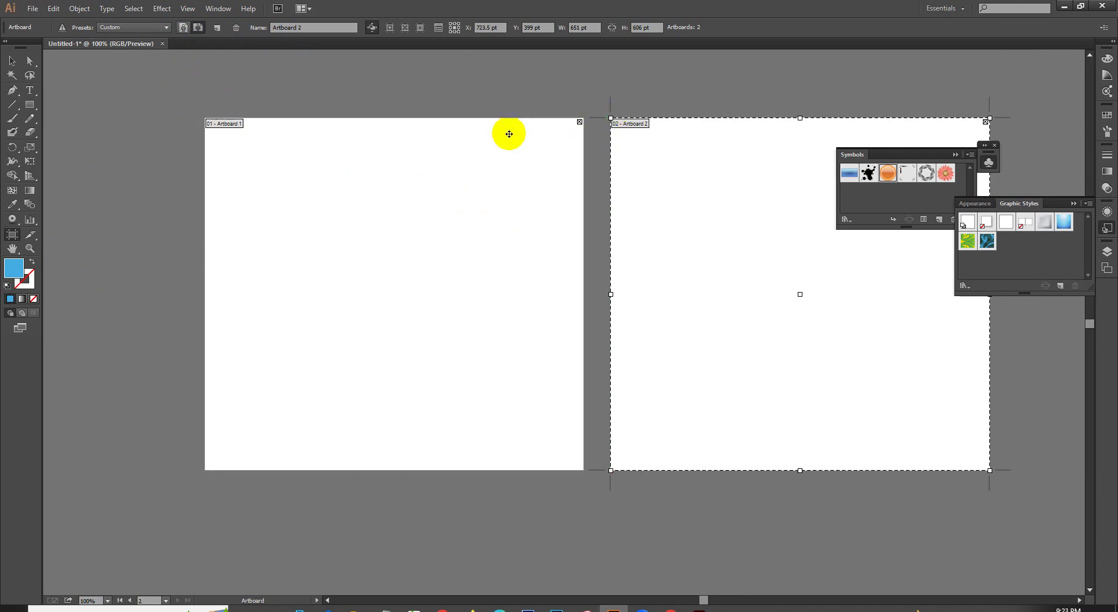
scroll(428, 135, down, 2)
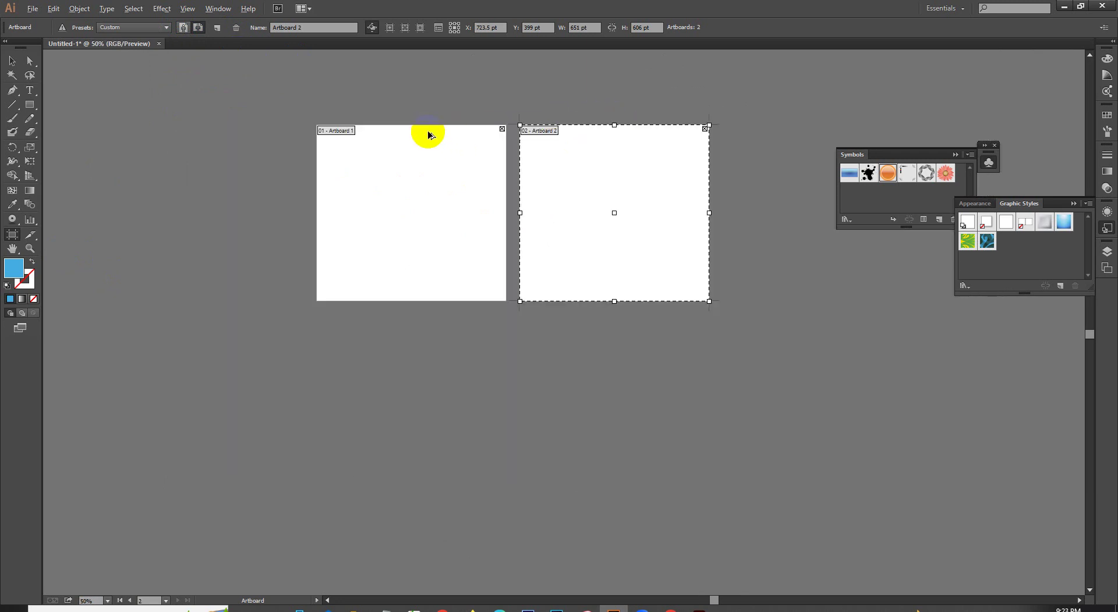
click(219, 30)
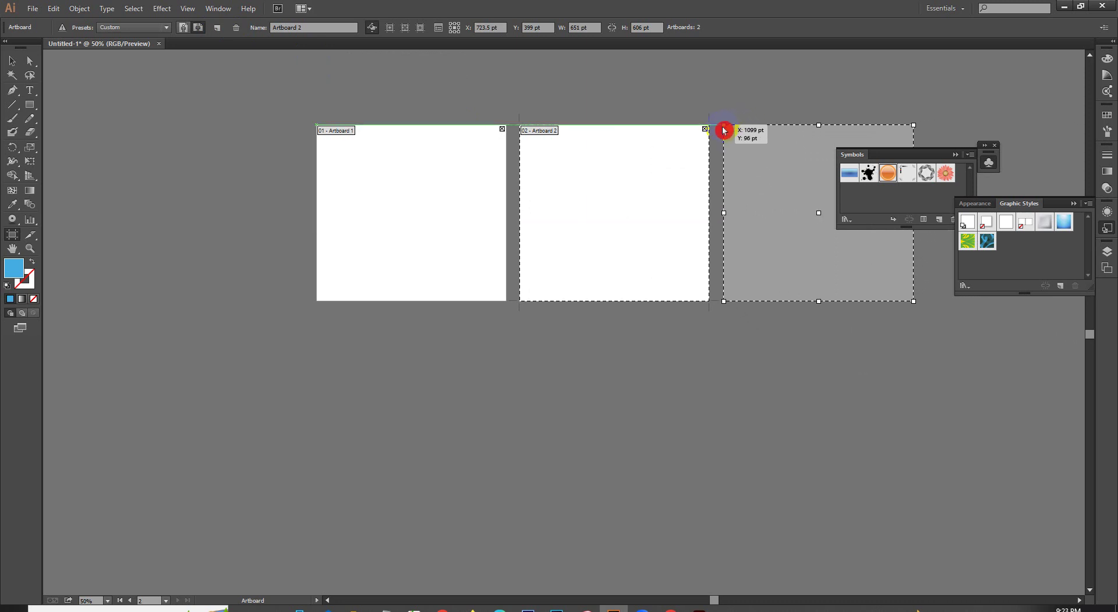
drag(747, 129, 721, 125)
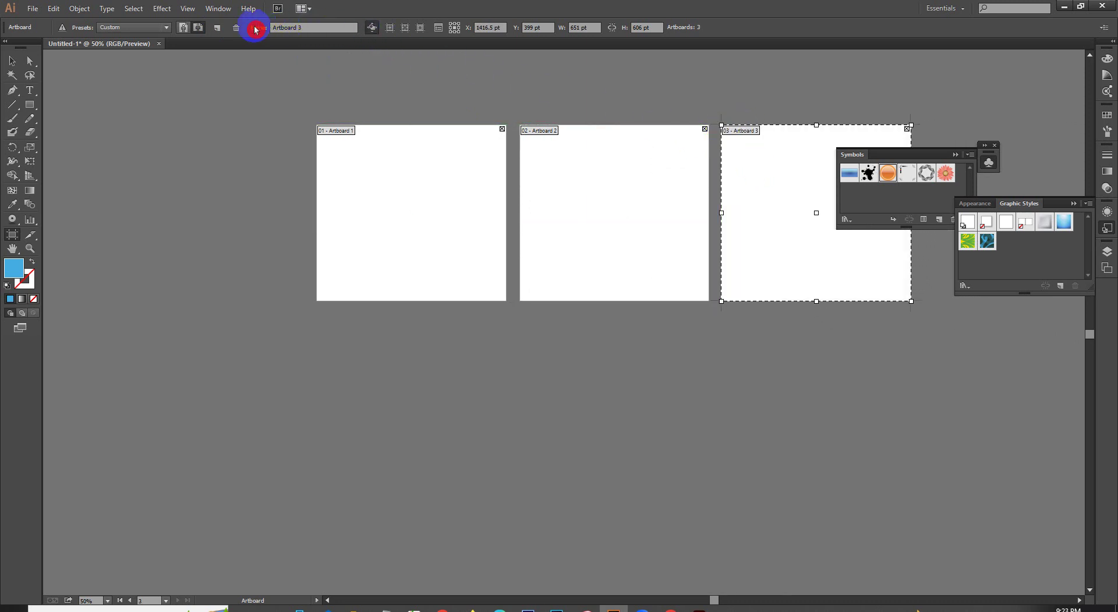
click(235, 30)
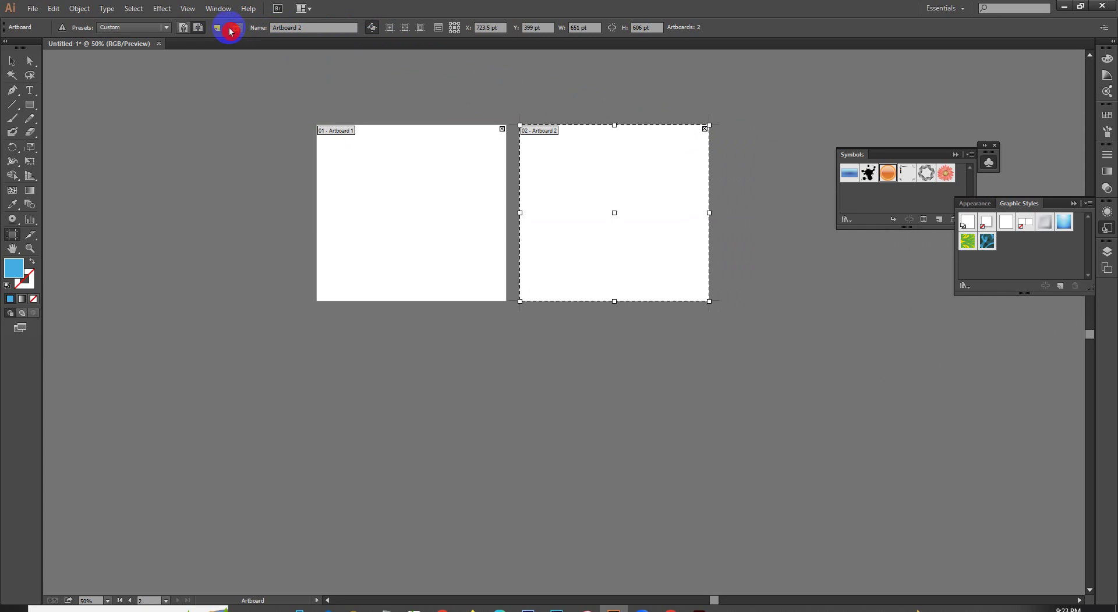
click(311, 27)
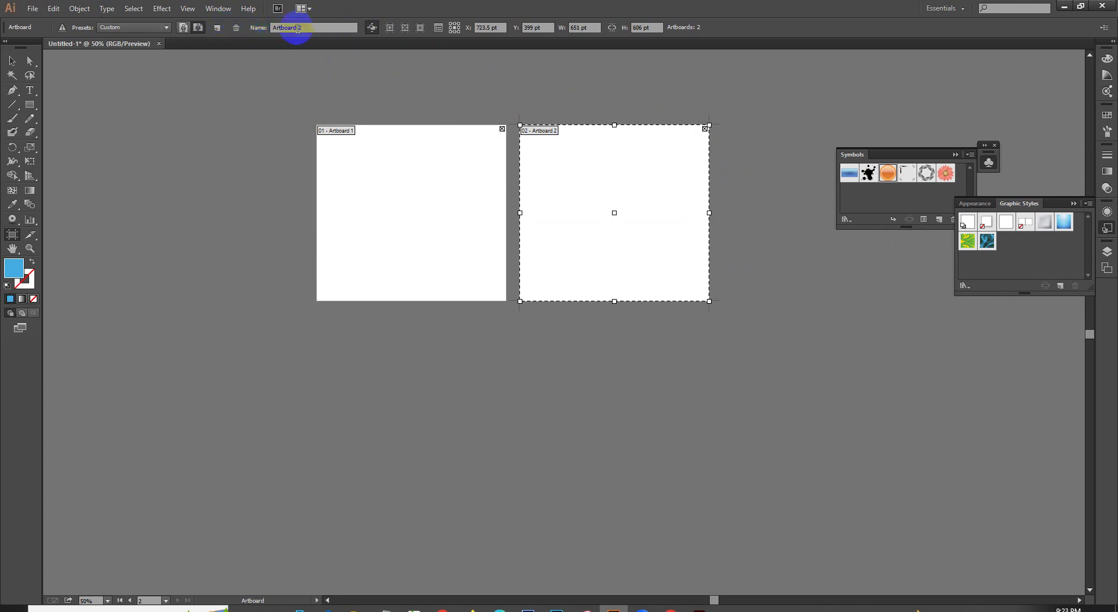
click(568, 39)
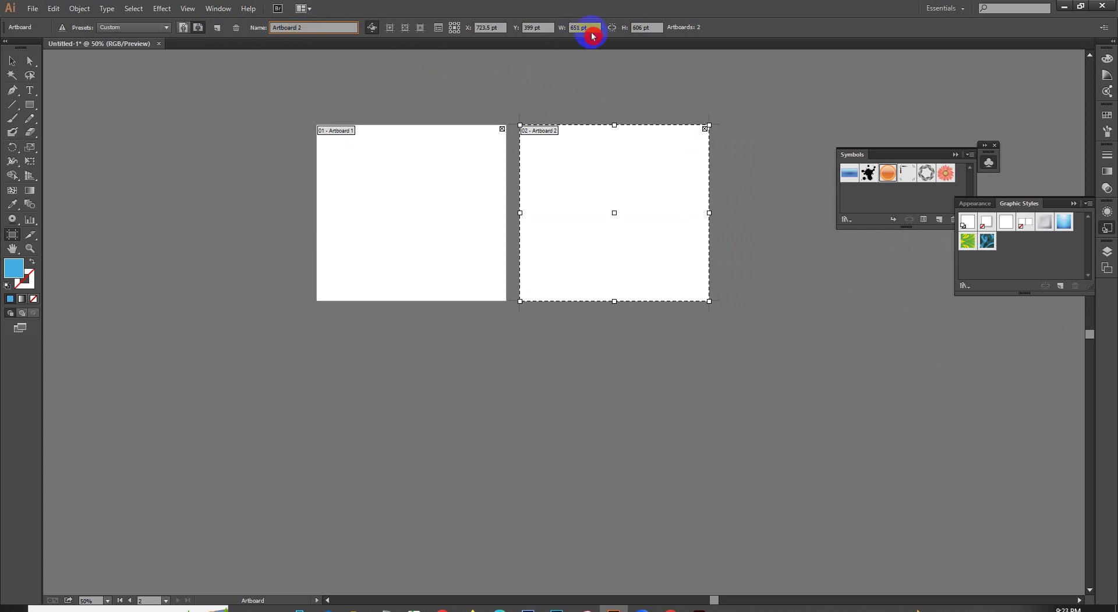
click(636, 27)
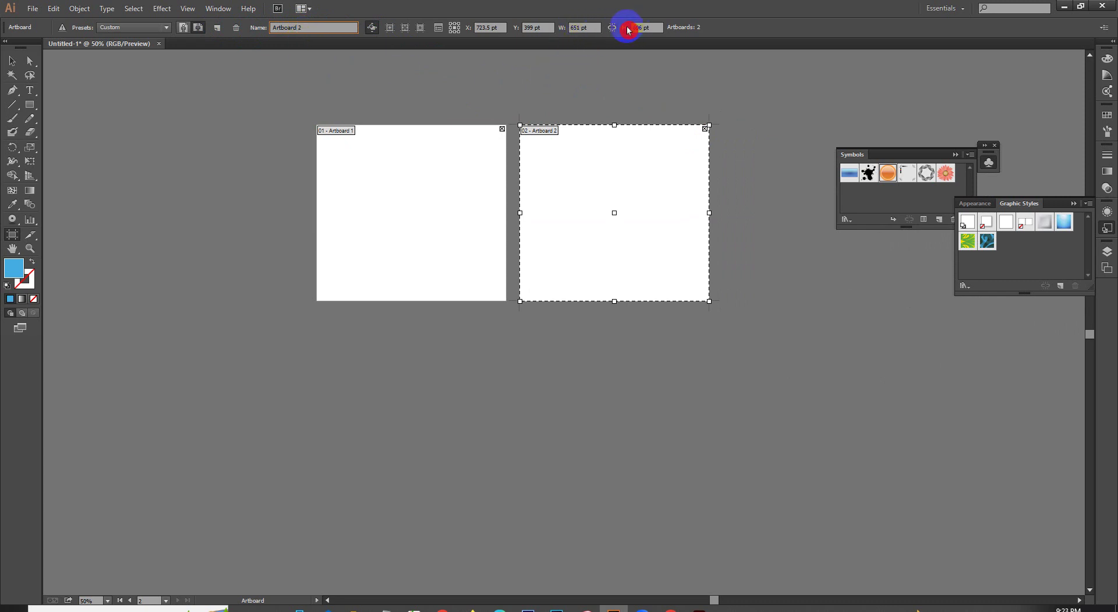
click(1112, 266)
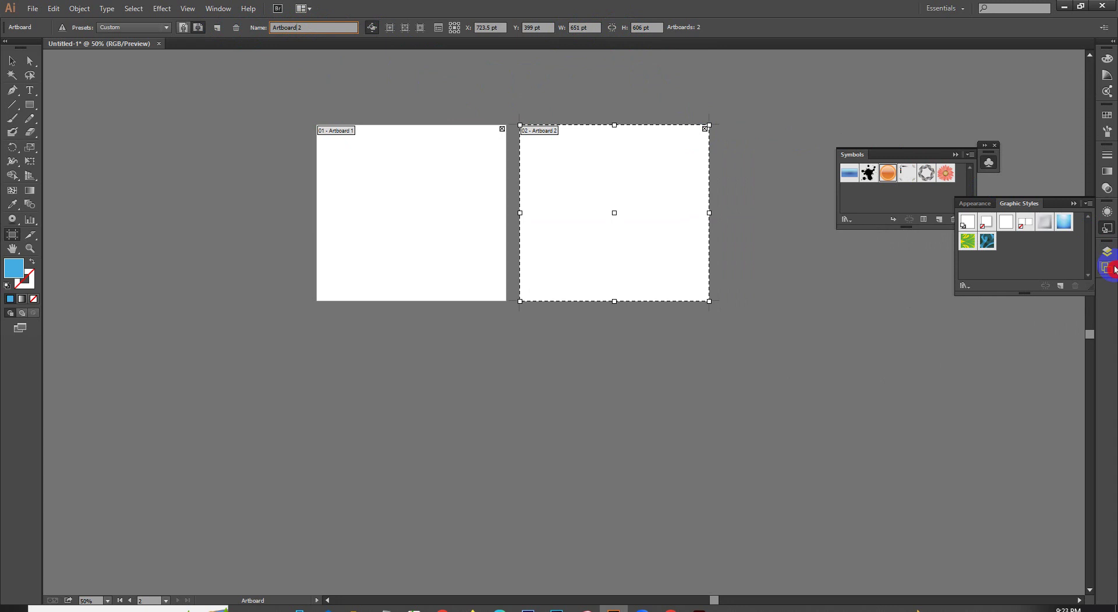
Open Artboard 2's options from the Artboards panel, cancel unchanged, and switch to the Hand tool.
click(1106, 270)
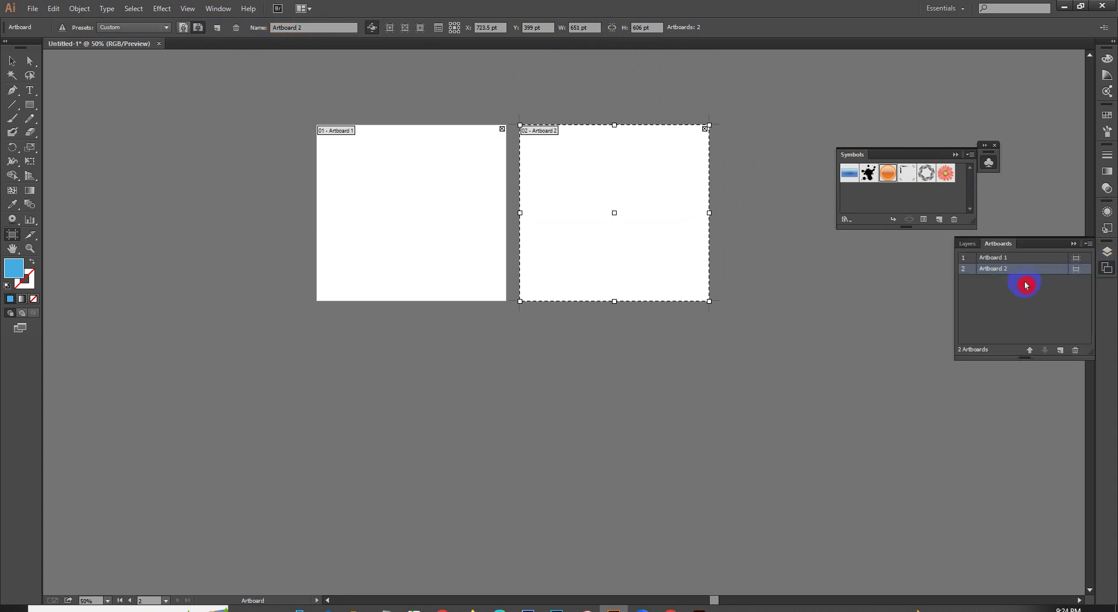
drag(991, 273, 1072, 280)
click(1075, 273)
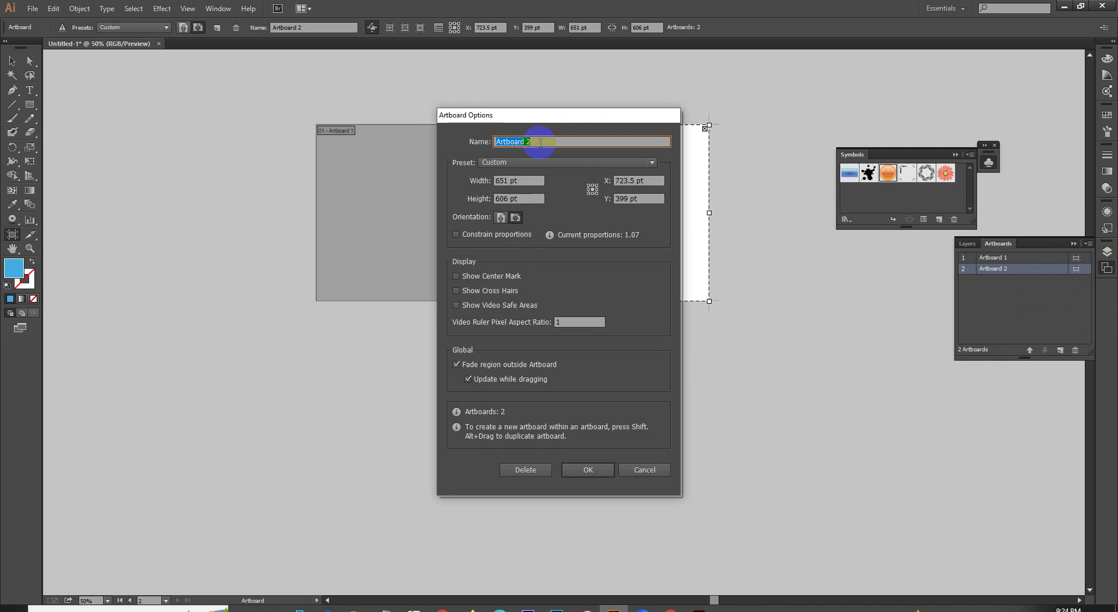
click(644, 474)
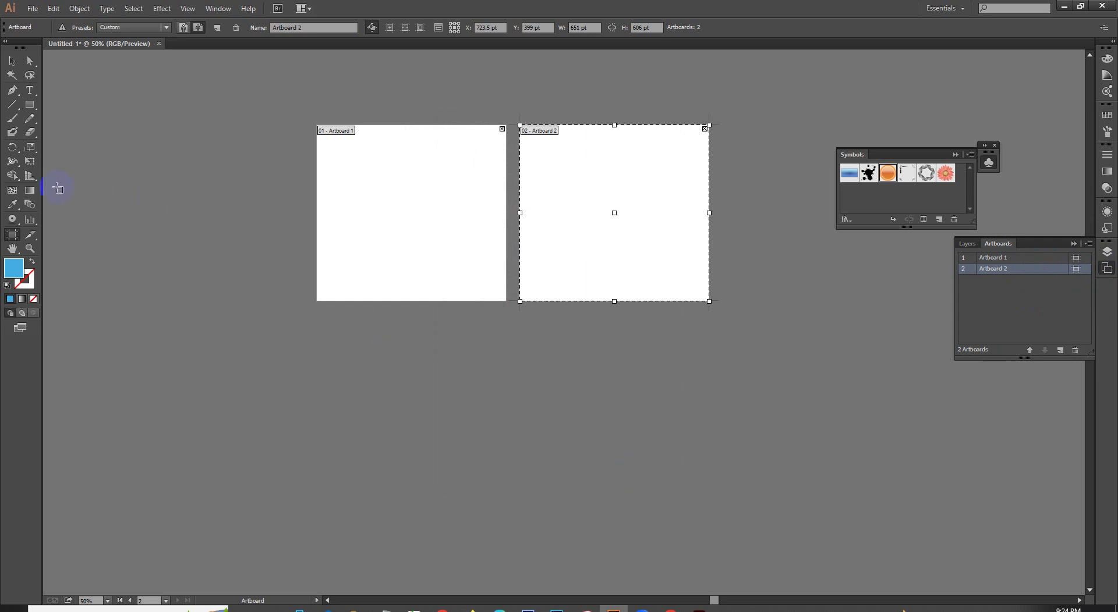
click(12, 248)
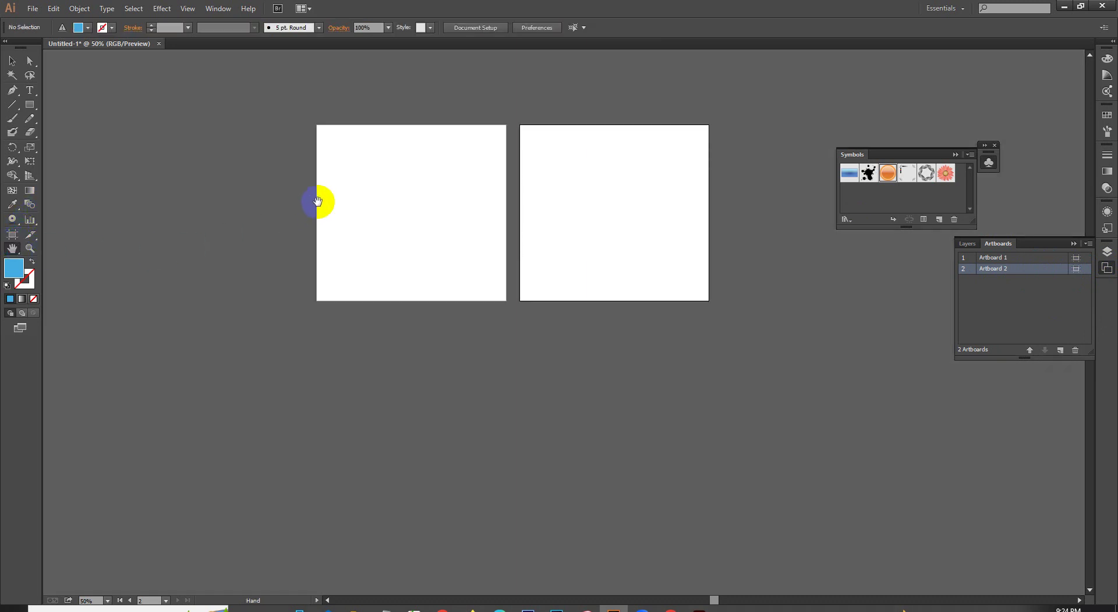
Draw a trial slice across Artboard 1, undo it, and return to the Selection tool.
mouse_move(317, 201)
mouse_down()
mouse_move(368, 156)
mouse_move(307, 302)
mouse_move(521, 204)
mouse_move(312, 243)
mouse_move(424, 274)
mouse_up()
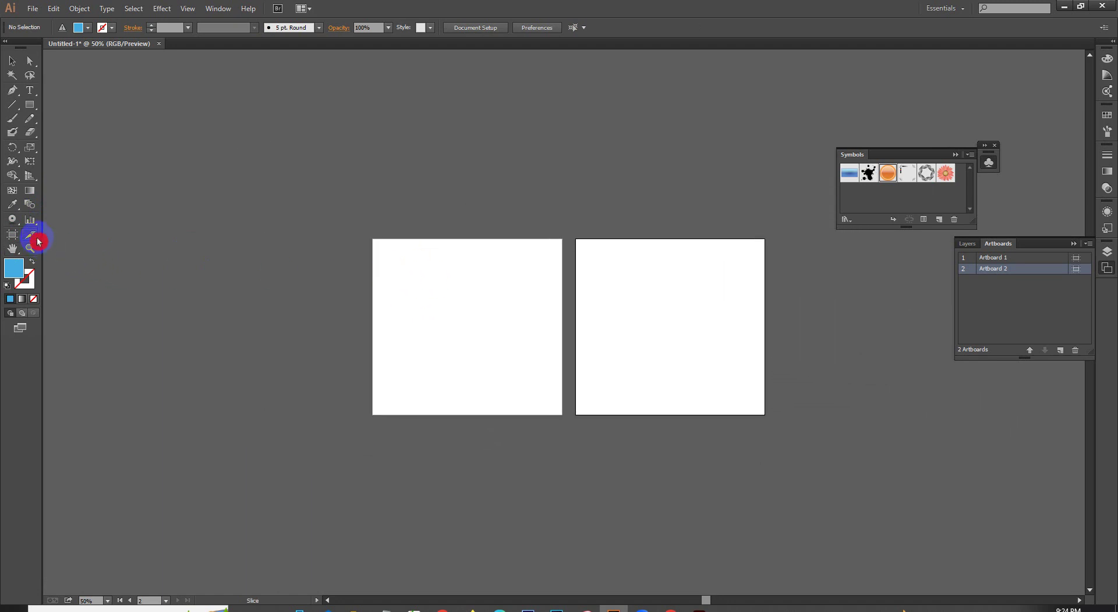
drag(373, 284, 568, 321)
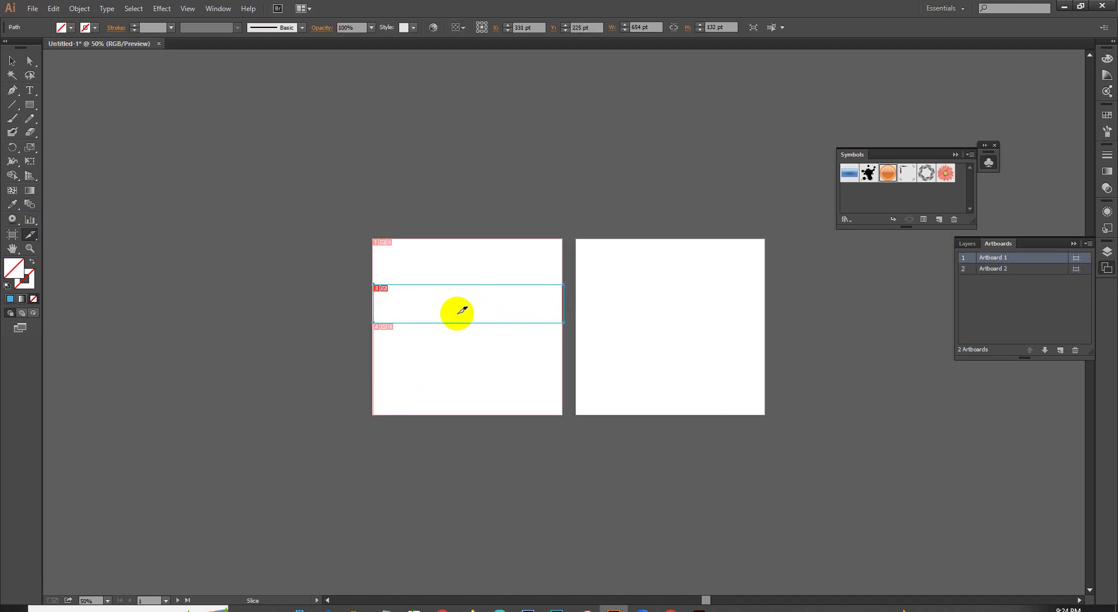
key(v)
key(ctrl+z)
key(ctrl+z)
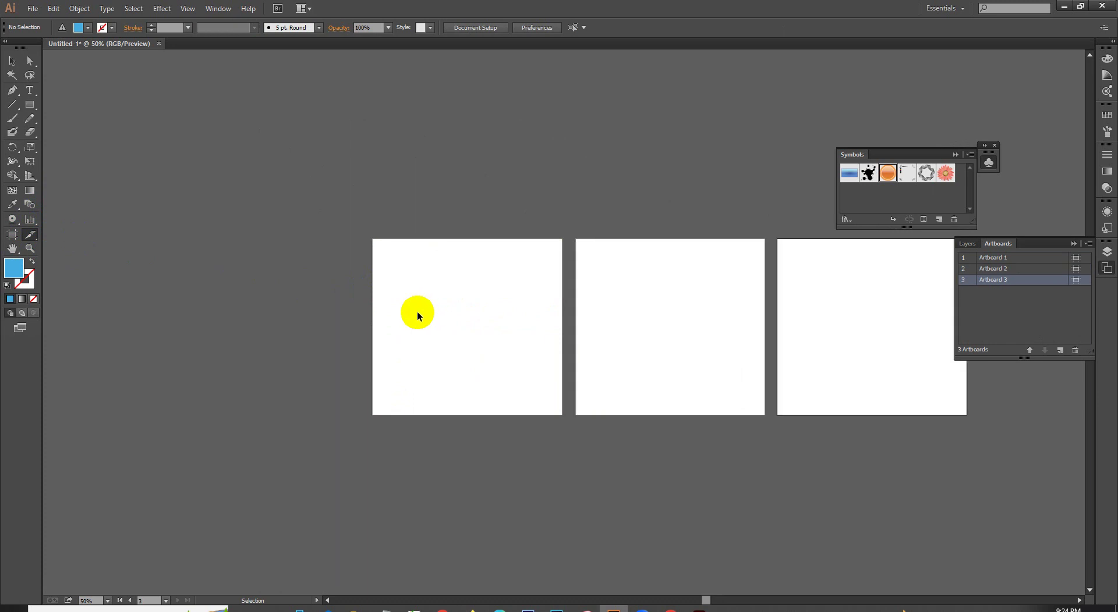
click(16, 68)
mouse_move(441, 609)
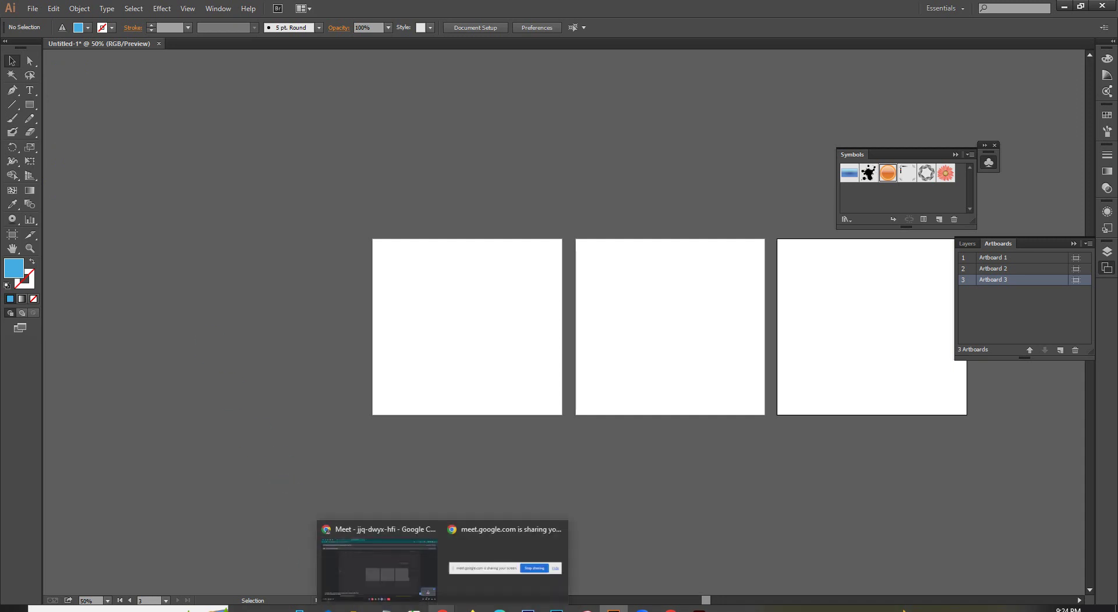
Search Google Images for 'pattern design' and preview the yellow-and-black chevron pattern.
click(400, 581)
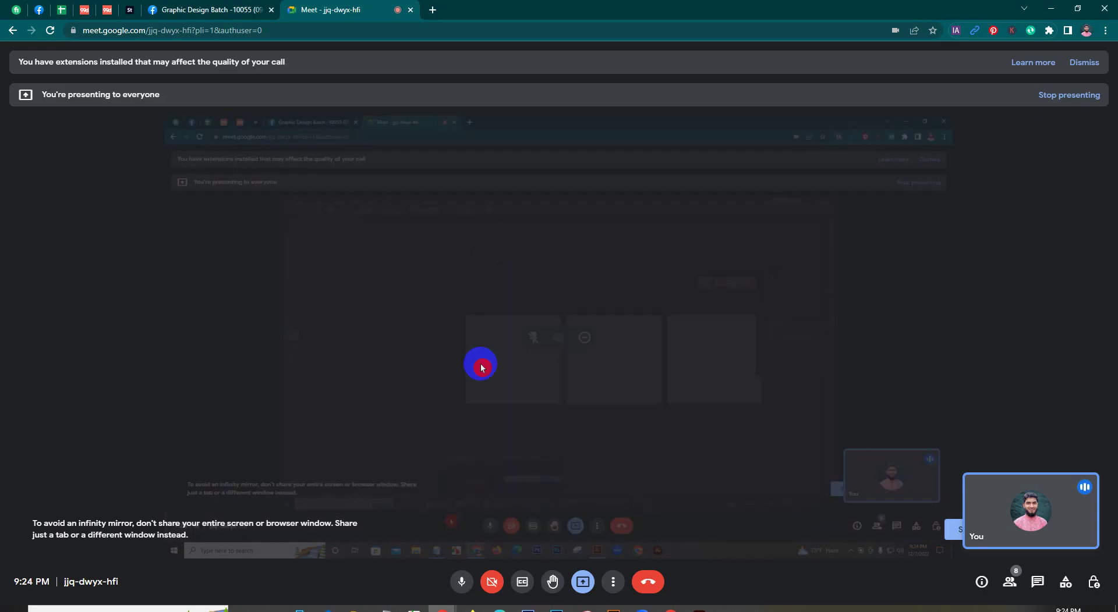
click(431, 7)
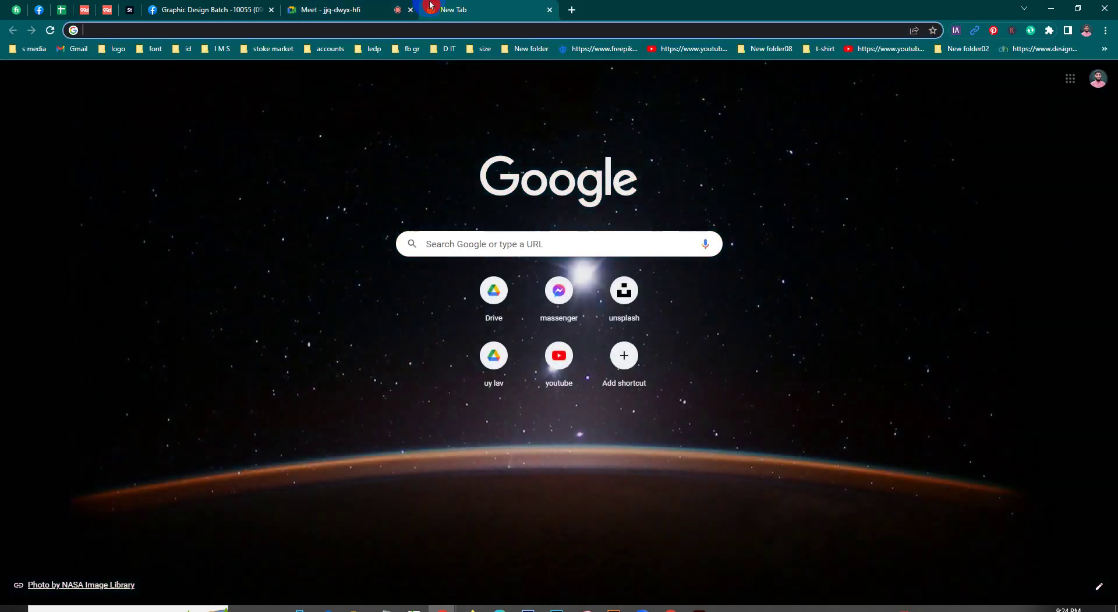
text(patter)
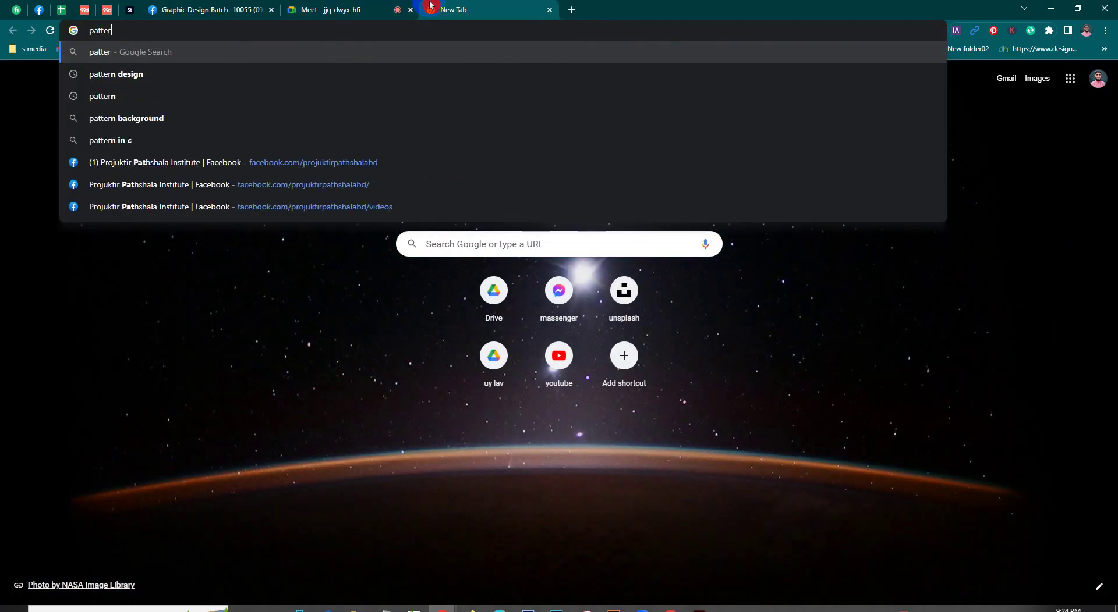
click(128, 79)
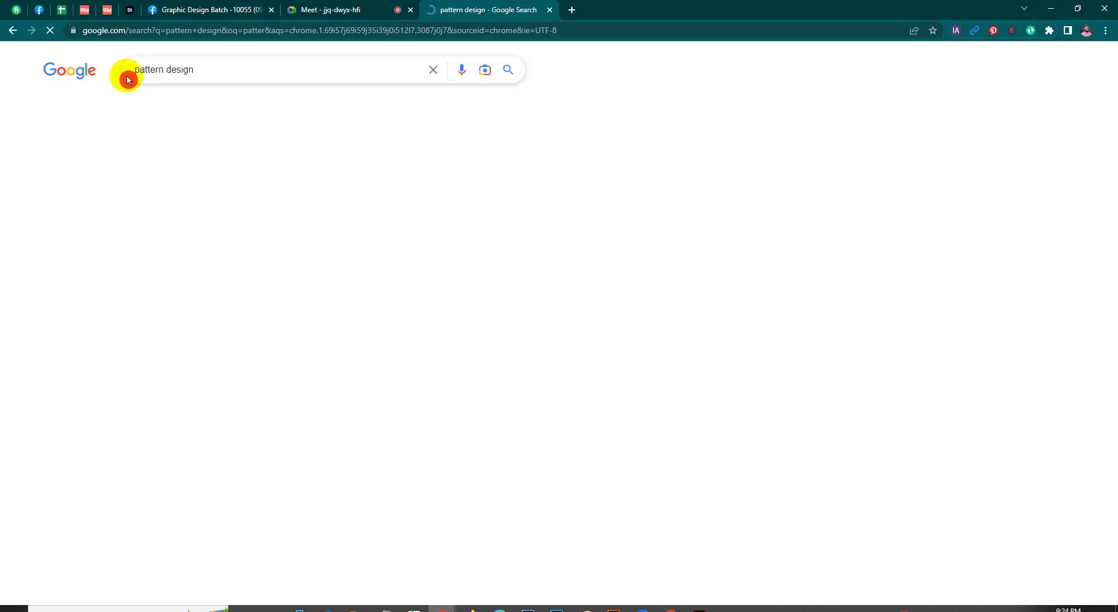
click(192, 103)
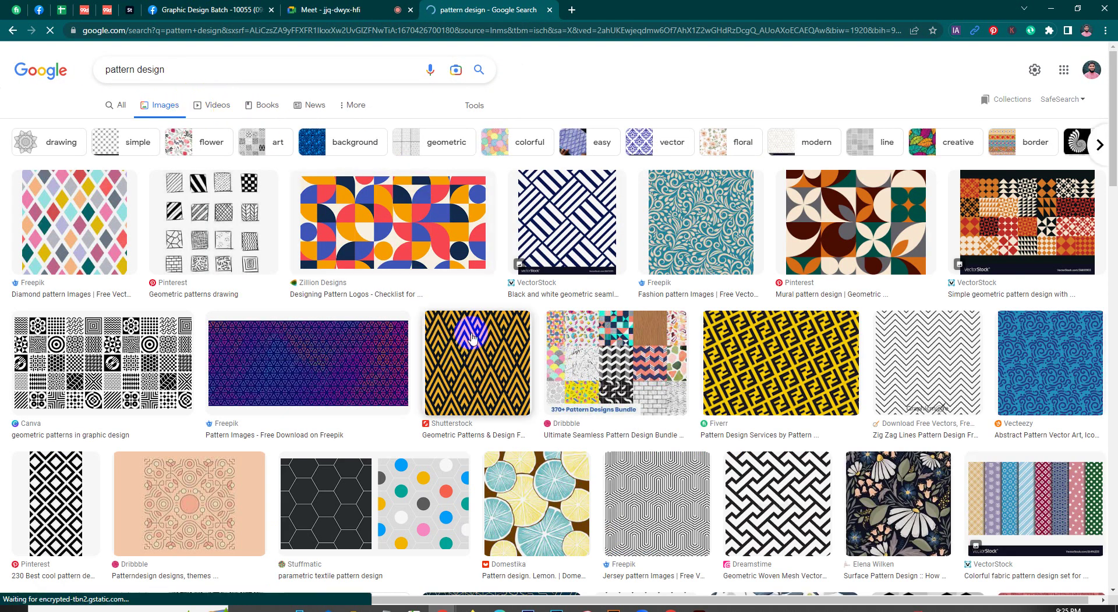
click(489, 365)
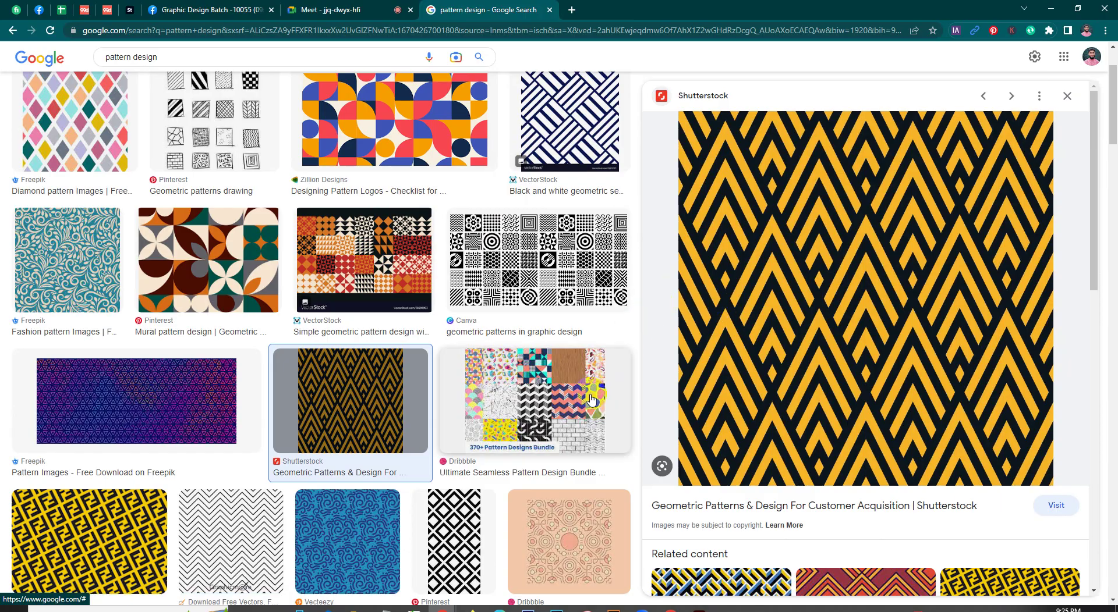
Draw a small blue square on Artboard 1.
key(alt+Tab)
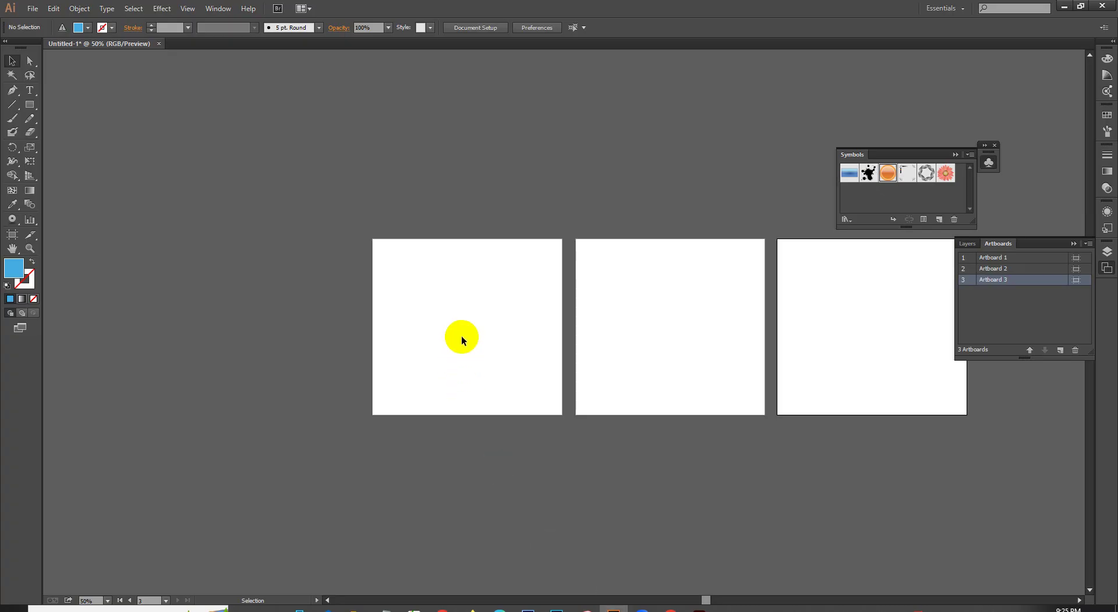
scroll(446, 285, up, 3)
click(32, 111)
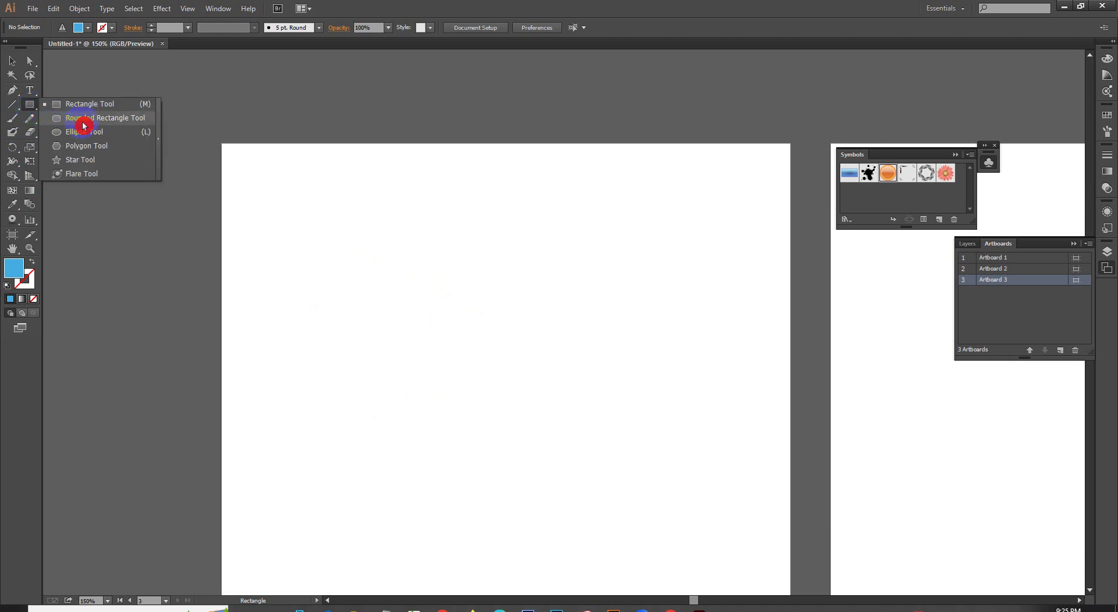
drag(32, 111, 88, 105)
mouse_move(386, 269)
mouse_down()
mouse_move(413, 304)
mouse_move(410, 293)
mouse_up()
Rotate the square 45° into a diamond.
click(12, 61)
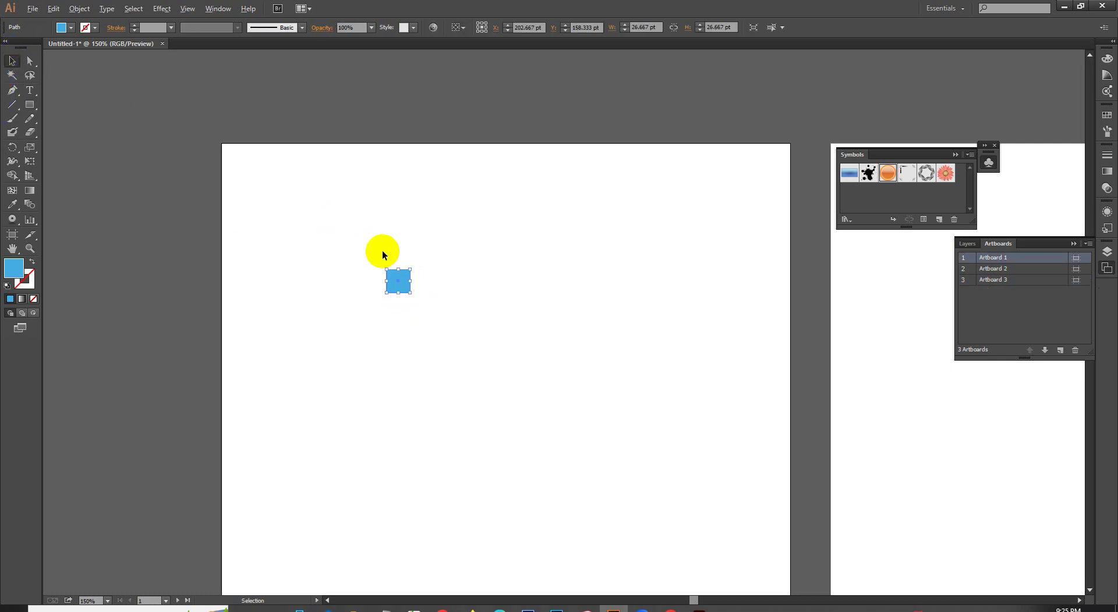
scroll(390, 258, up, 1)
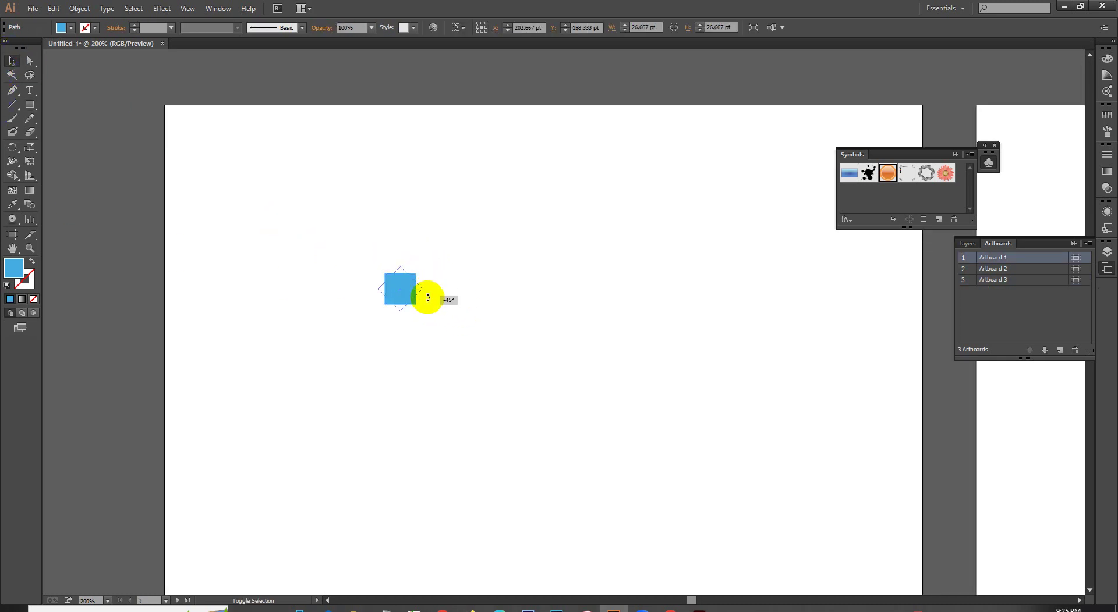
drag(422, 269, 428, 291)
scroll(410, 283, up, 1)
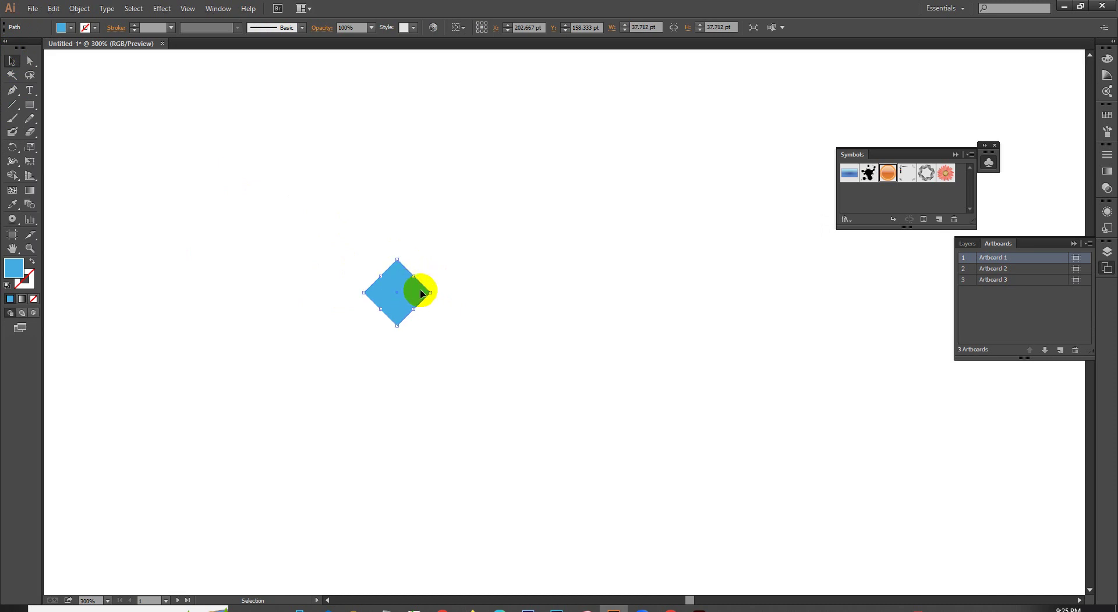
click(89, 139)
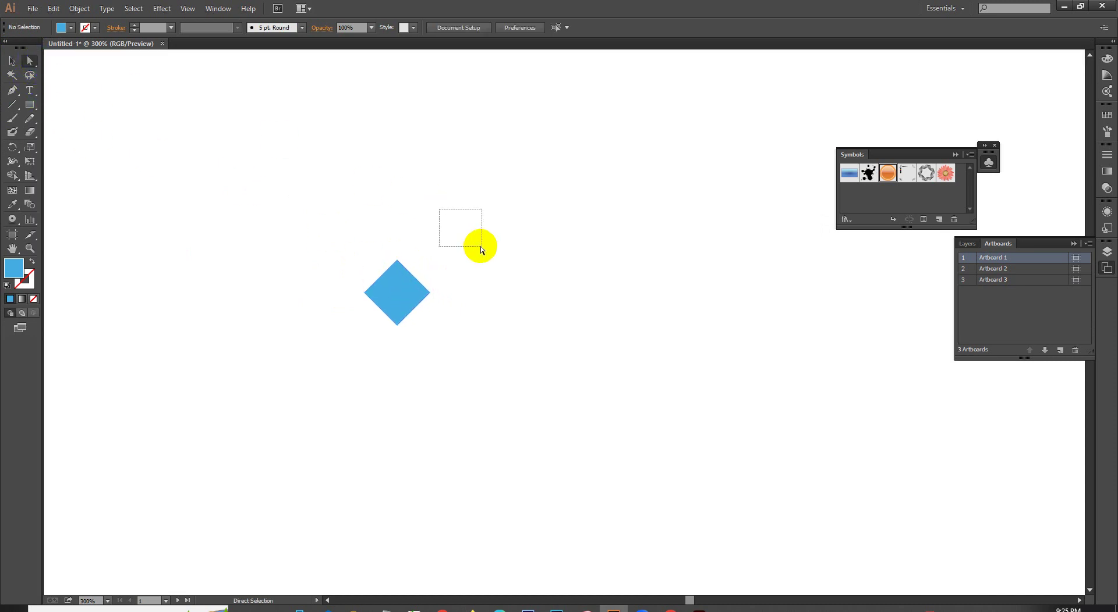
Stretch the diamond's top and bottom points into a tall narrow diamond, about 37.7 × 128 pt.
mouse_move(342, 232)
mouse_down()
mouse_move(403, 261)
mouse_move(396, 185)
mouse_up()
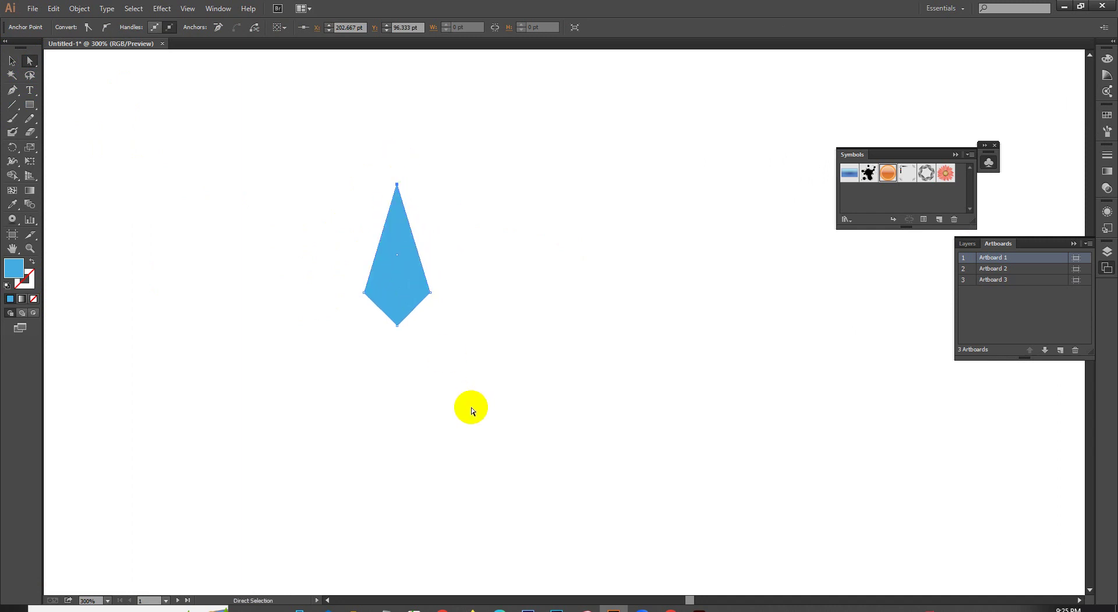
click(415, 377)
key(ctrl+z)
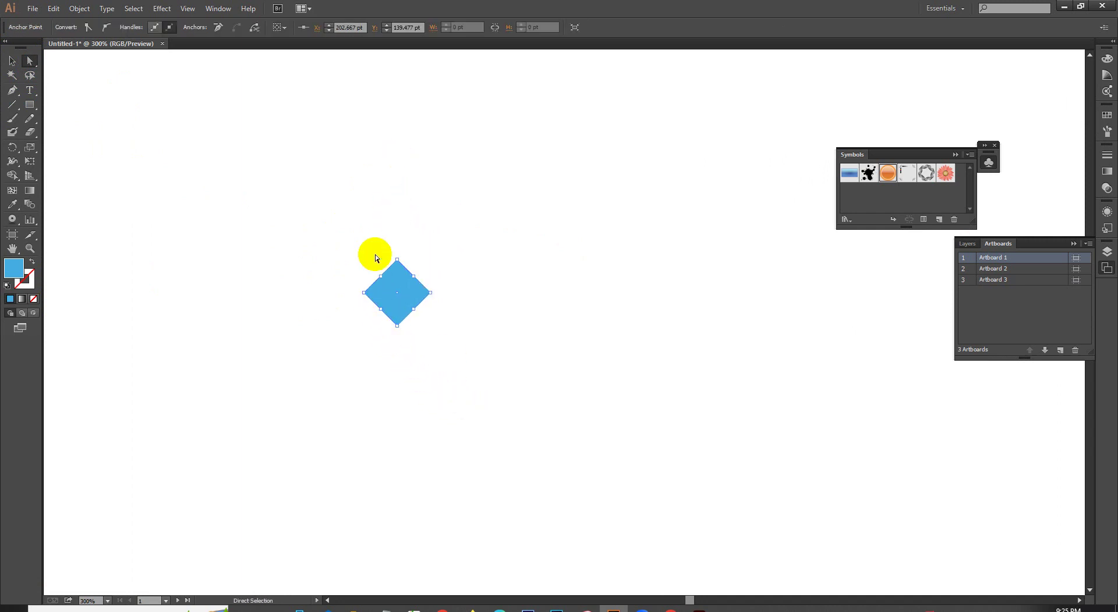
drag(399, 259, 399, 189)
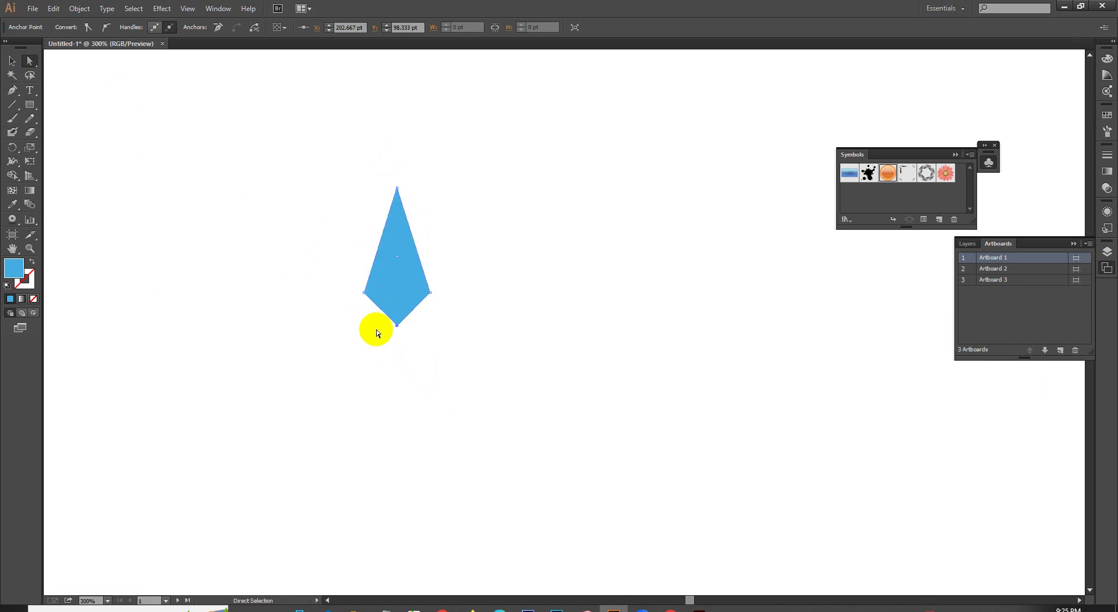
click(396, 328)
drag(399, 332, 401, 400)
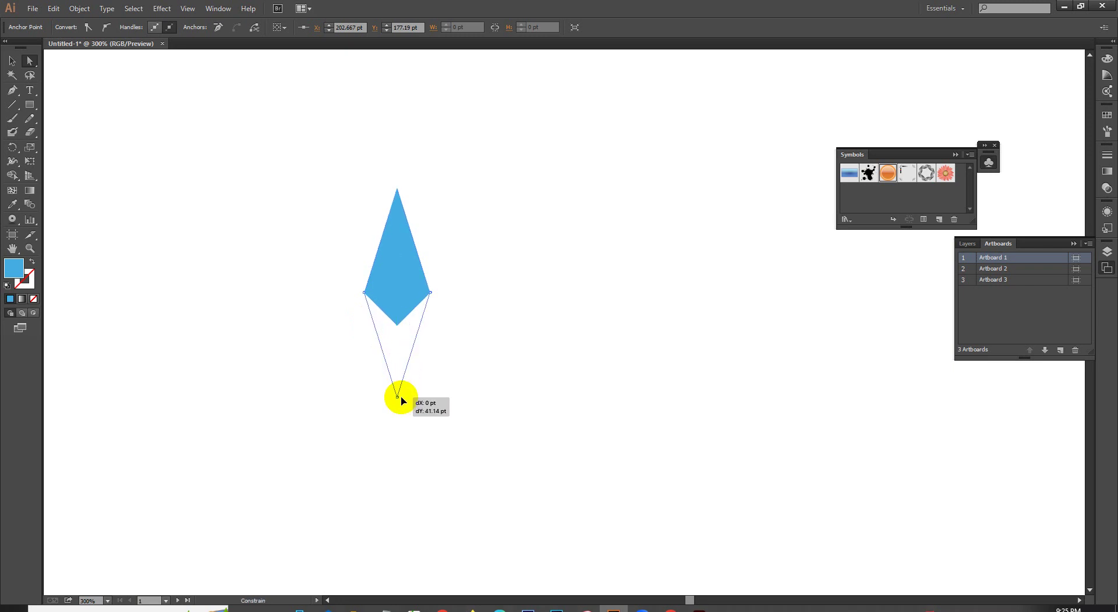
click(394, 314)
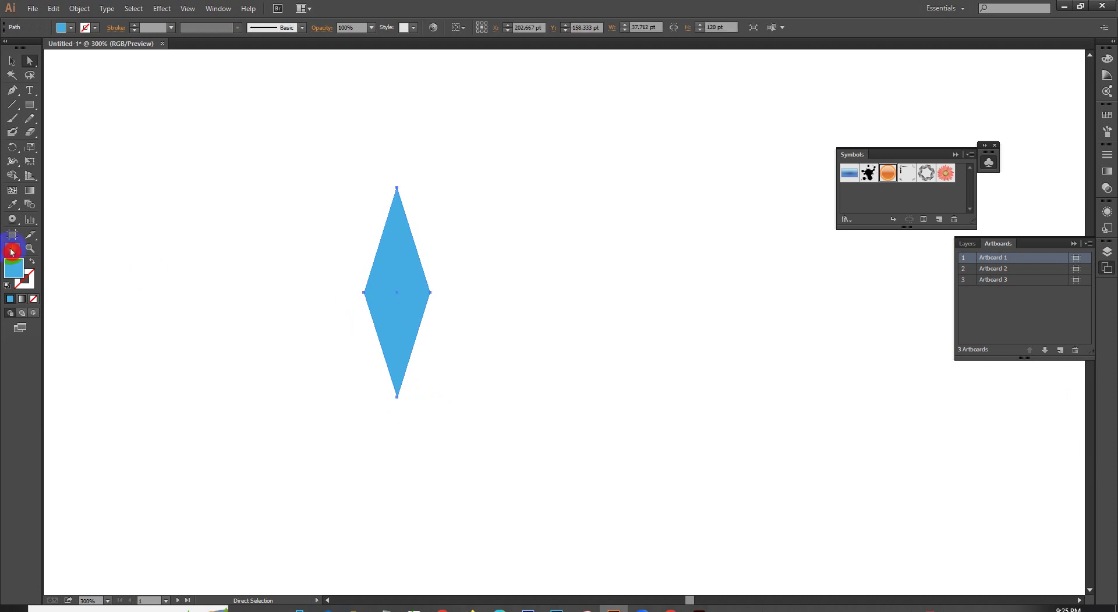
Fill the diamond with orange FF7900.
click(1106, 58)
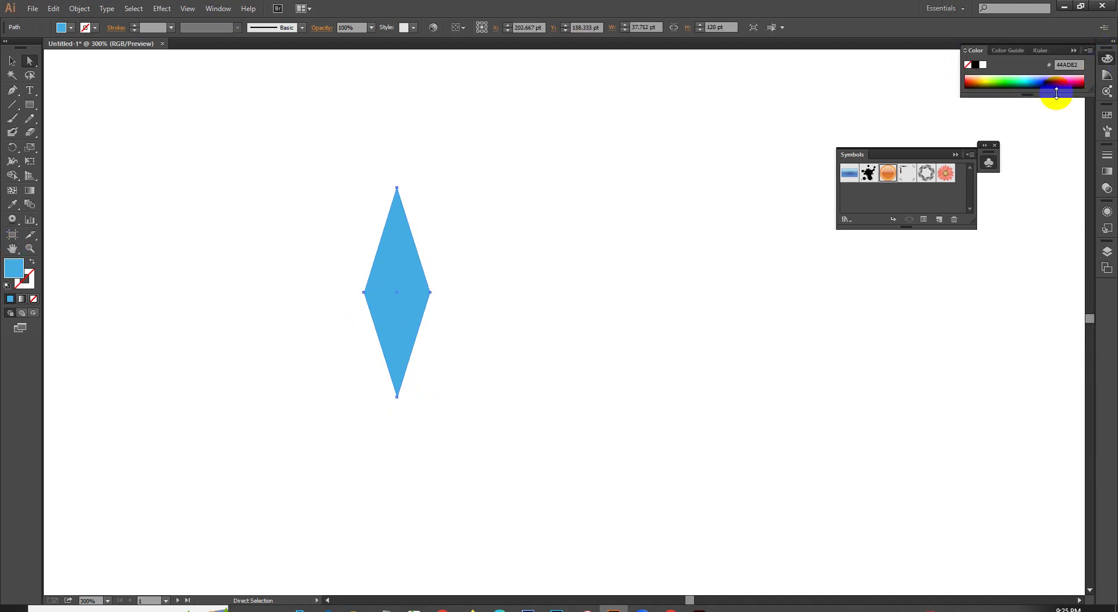
click(978, 79)
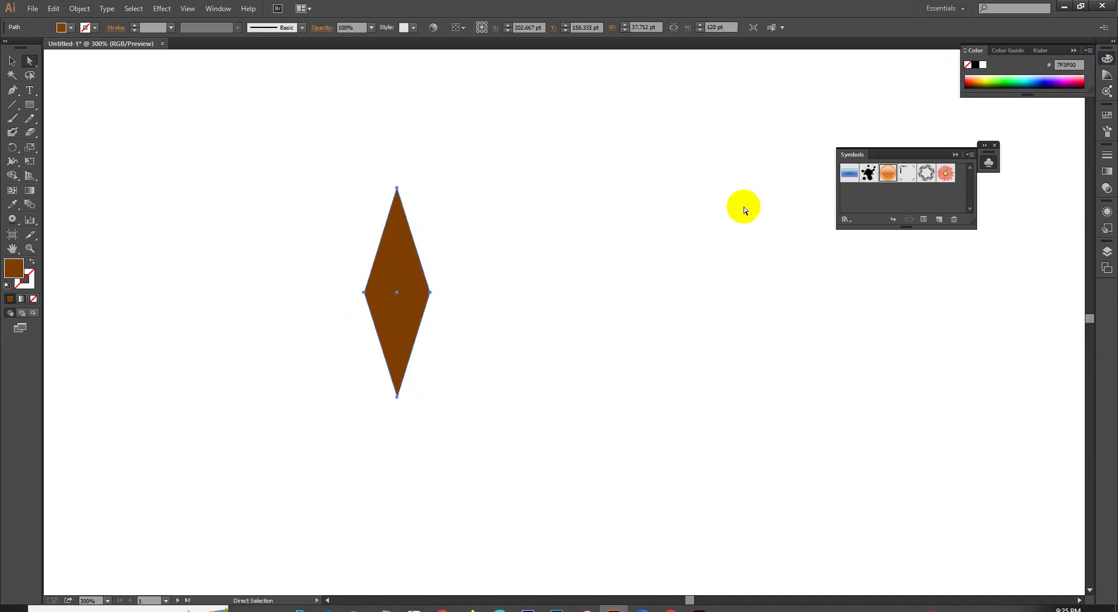
double_click(17, 277)
click(552, 231)
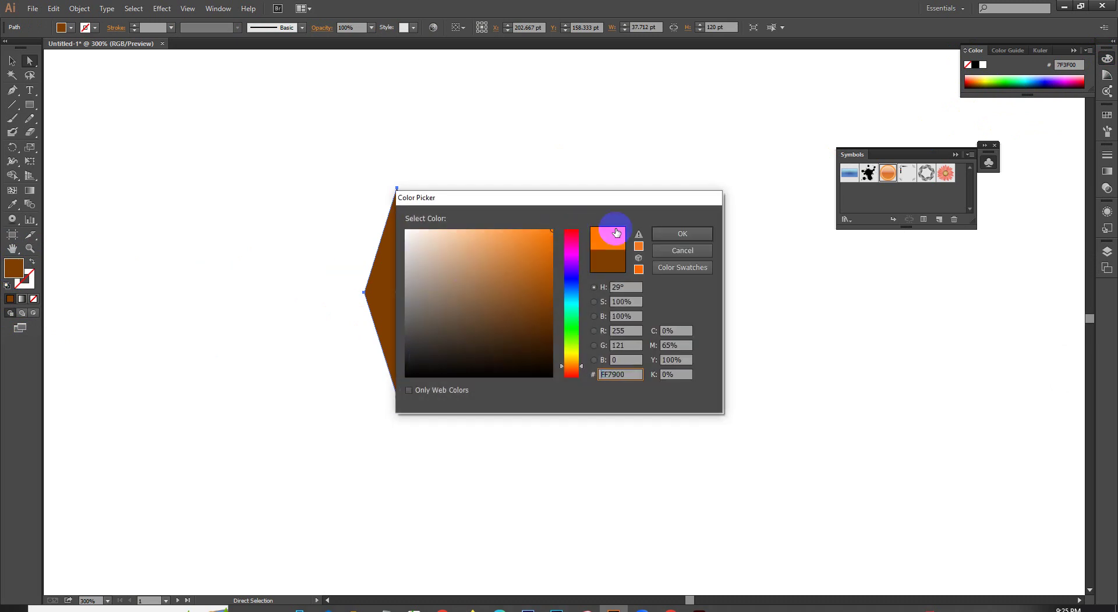
click(665, 234)
scroll(382, 249, up, 2)
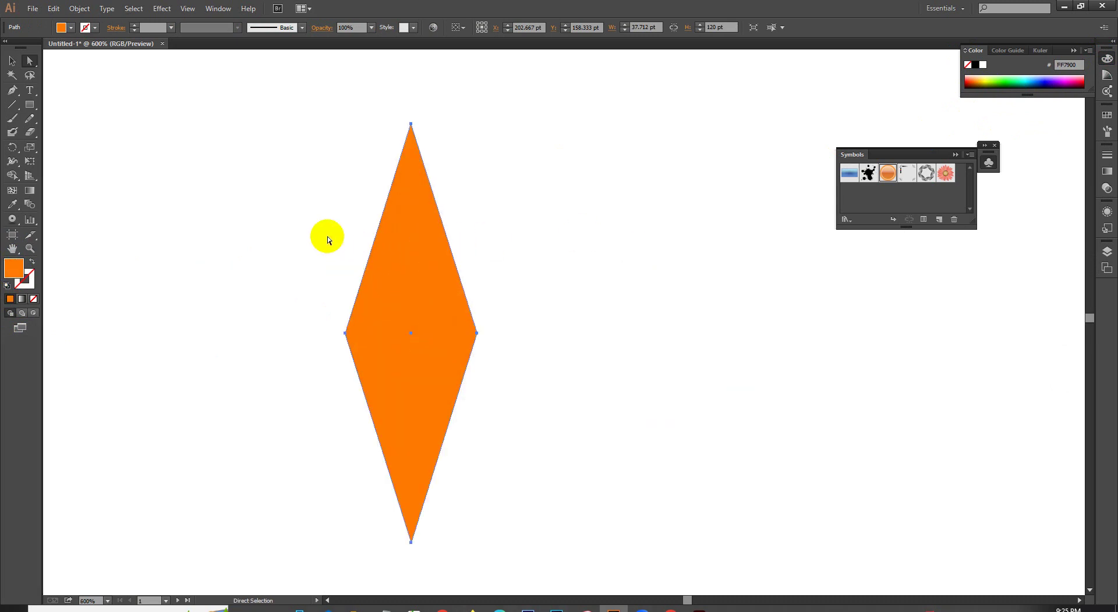
drag(322, 234, 330, 210)
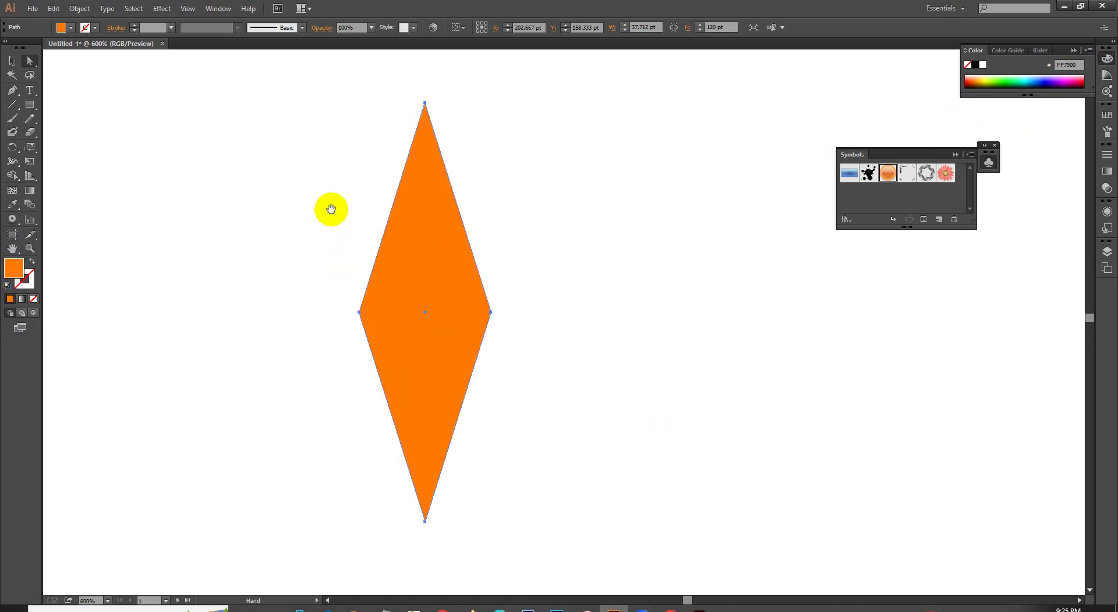
Swap the orange fill to an unfilled outline with a 2 pt stroke weight.
click(32, 262)
click(135, 30)
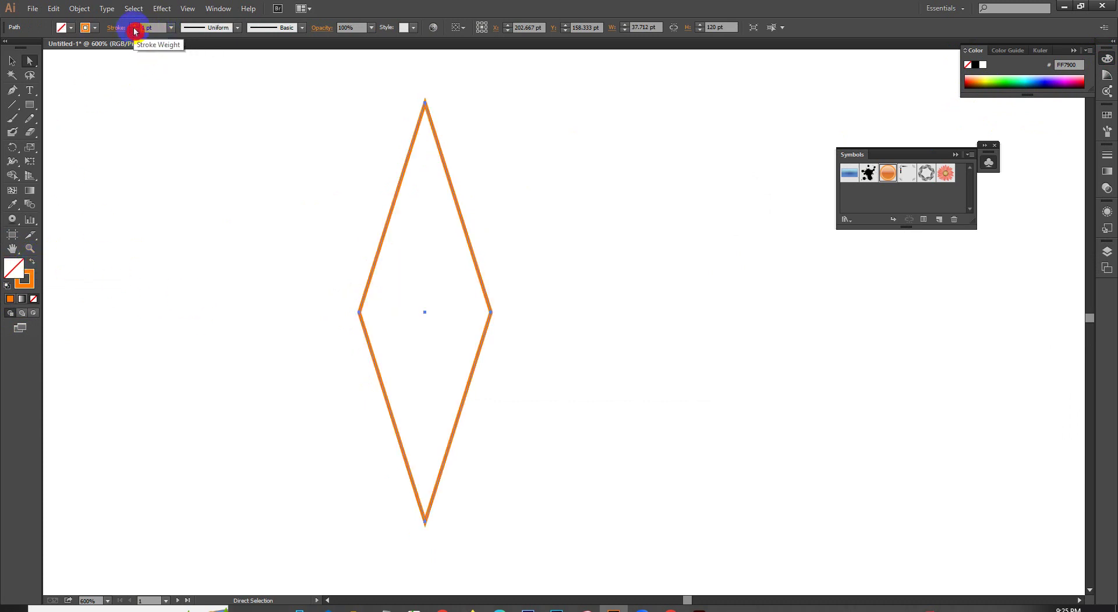
click(135, 30)
click(135, 30)
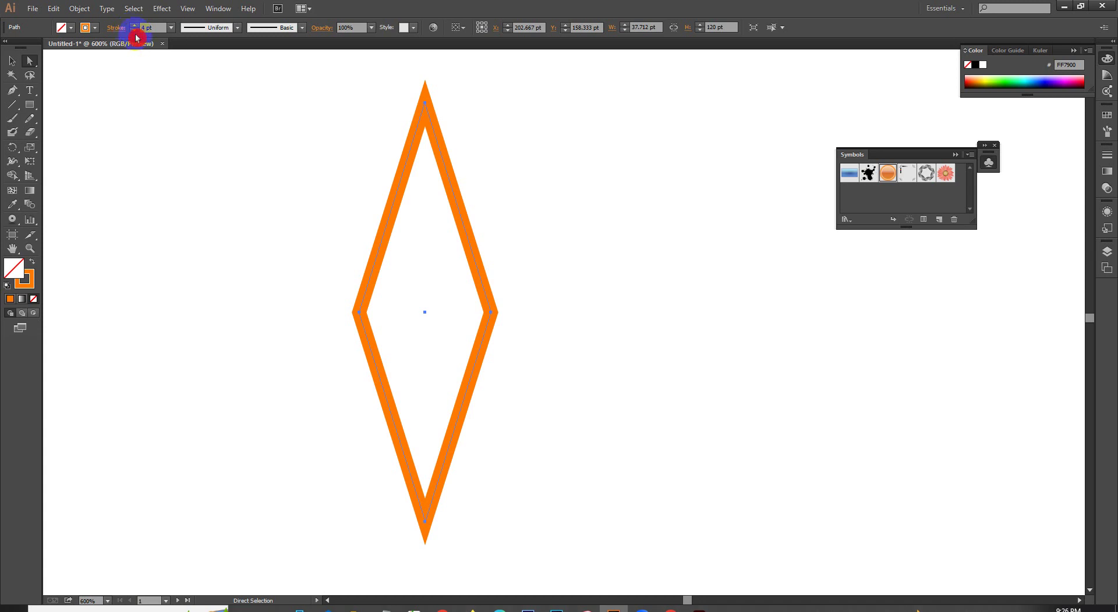
click(135, 31)
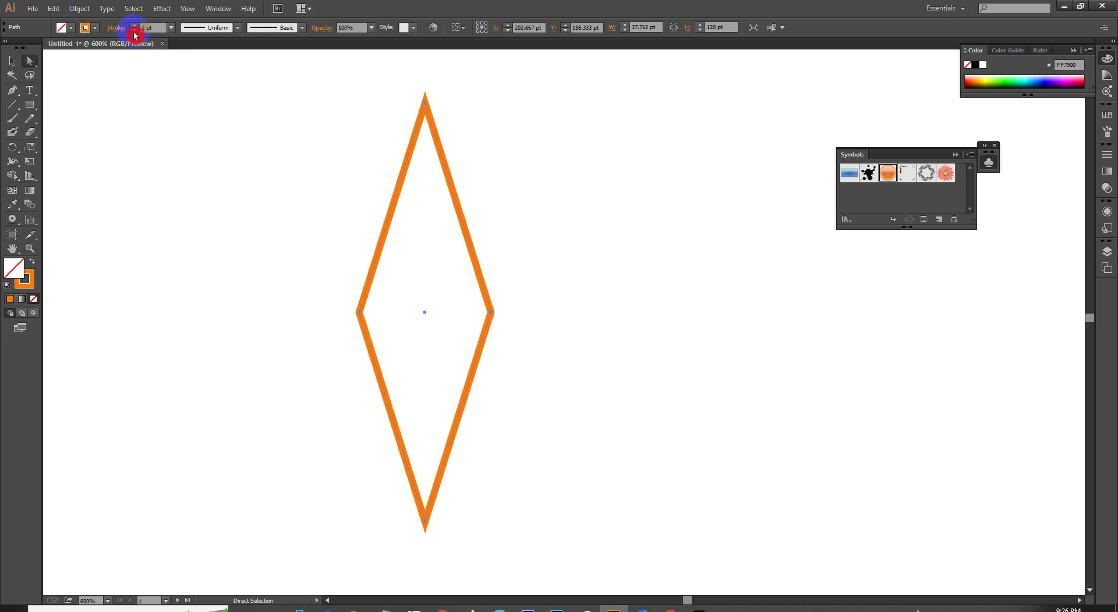
click(134, 31)
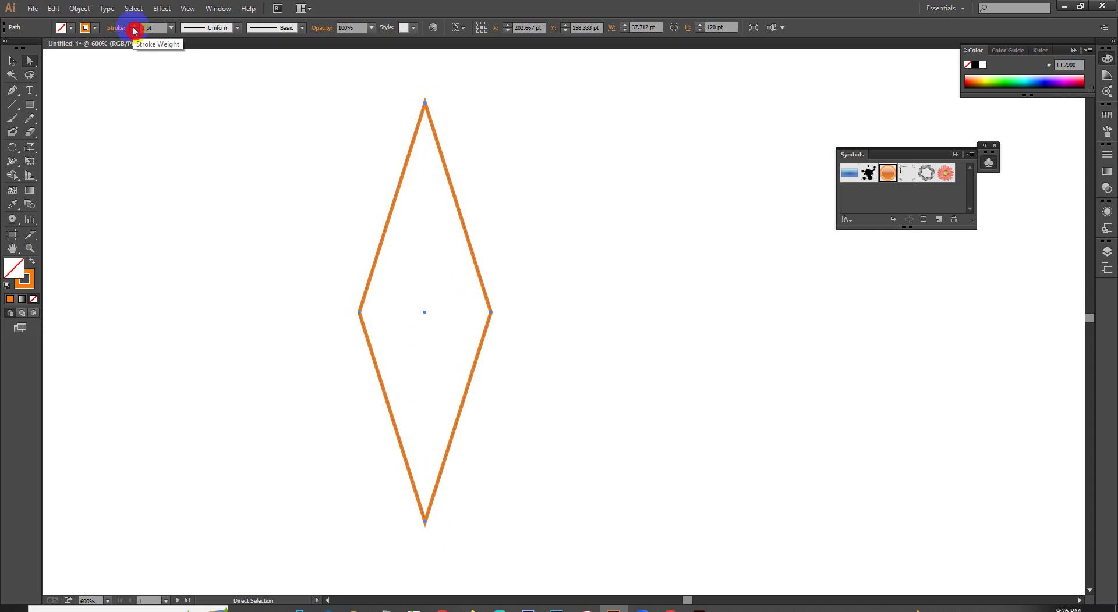
click(135, 24)
click(12, 61)
click(269, 162)
click(488, 302)
Copy the diamond and shrink the copy into a smaller inner diamond.
key(a)
key(v)
drag(425, 99, 424, 156)
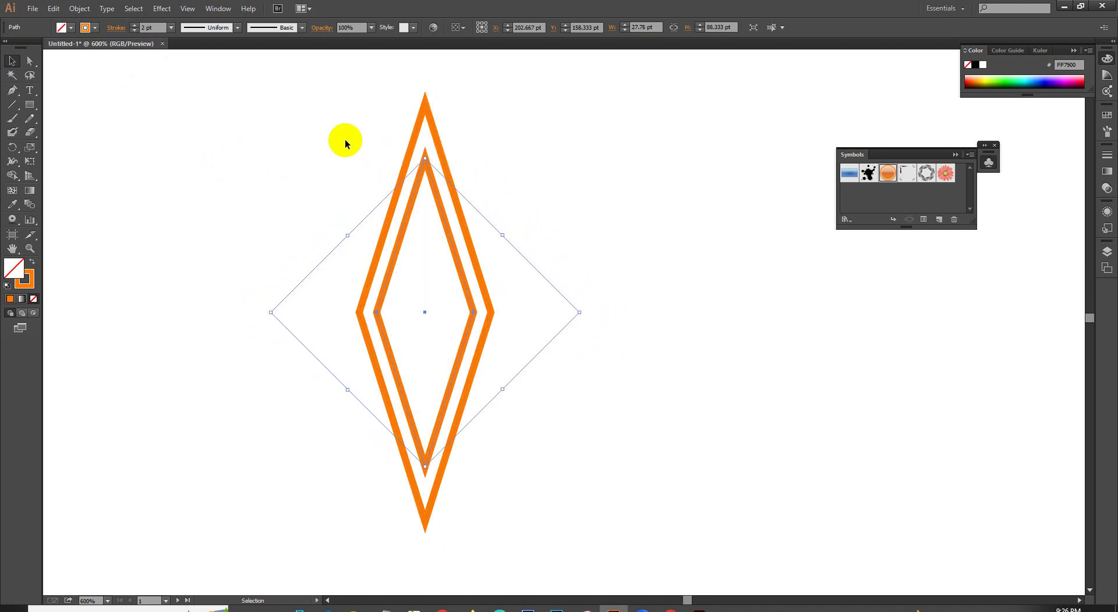
click(343, 142)
click(426, 158)
drag(423, 158, 427, 201)
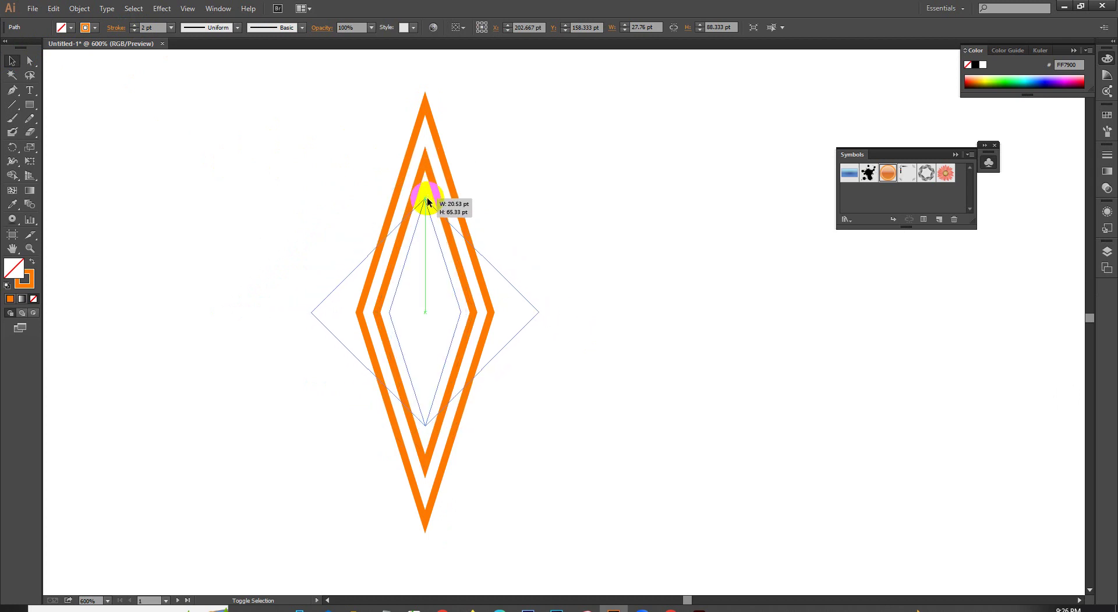
scroll(428, 204, up, 2)
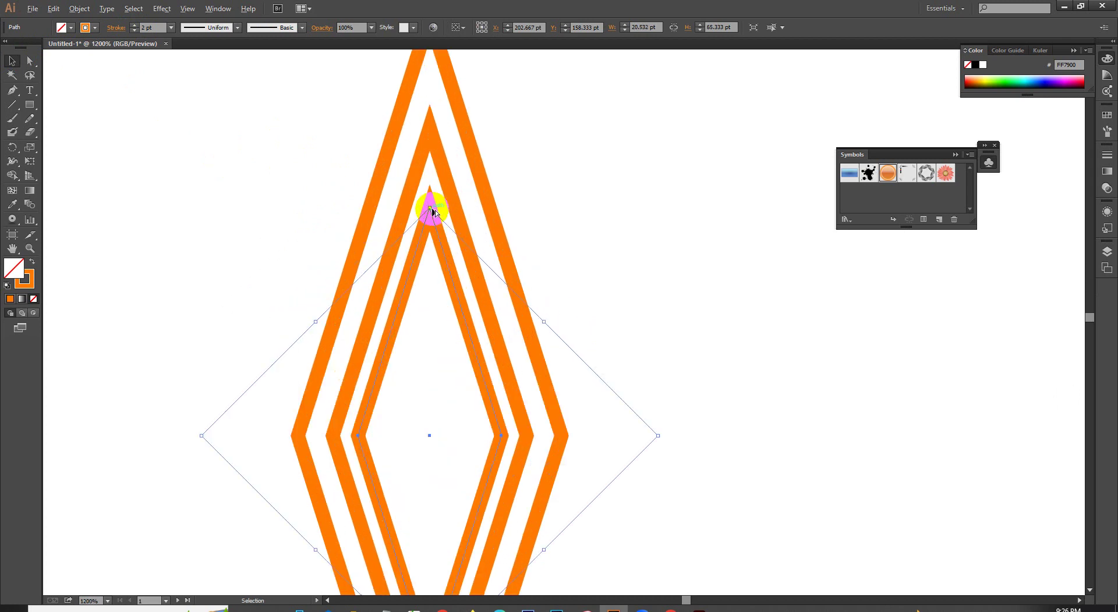
drag(432, 210, 423, 226)
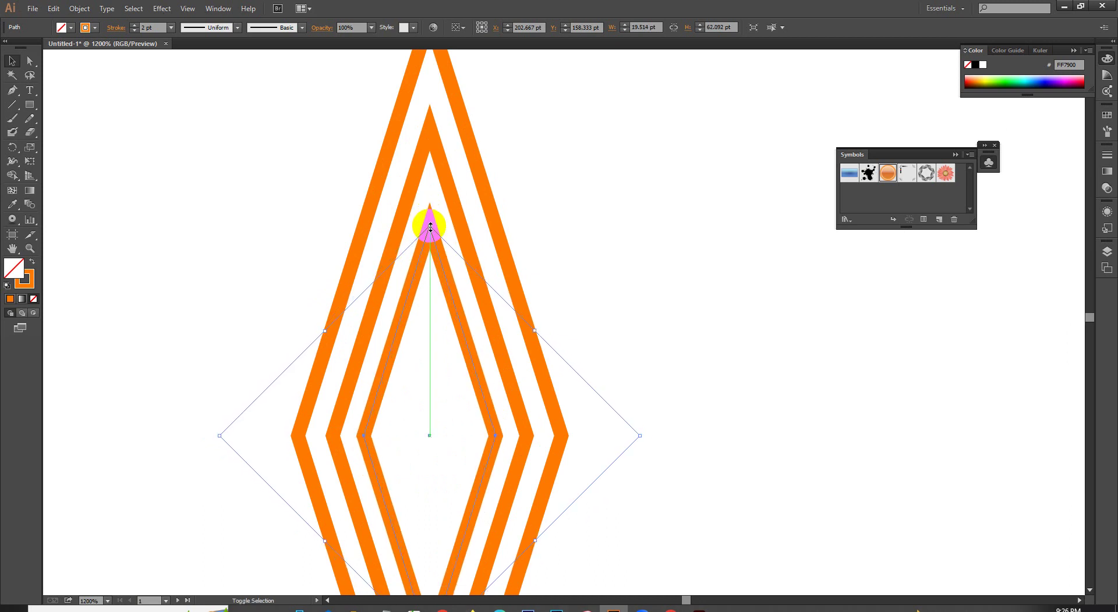
Shrink another inner diamond further toward the centre.
key(a)
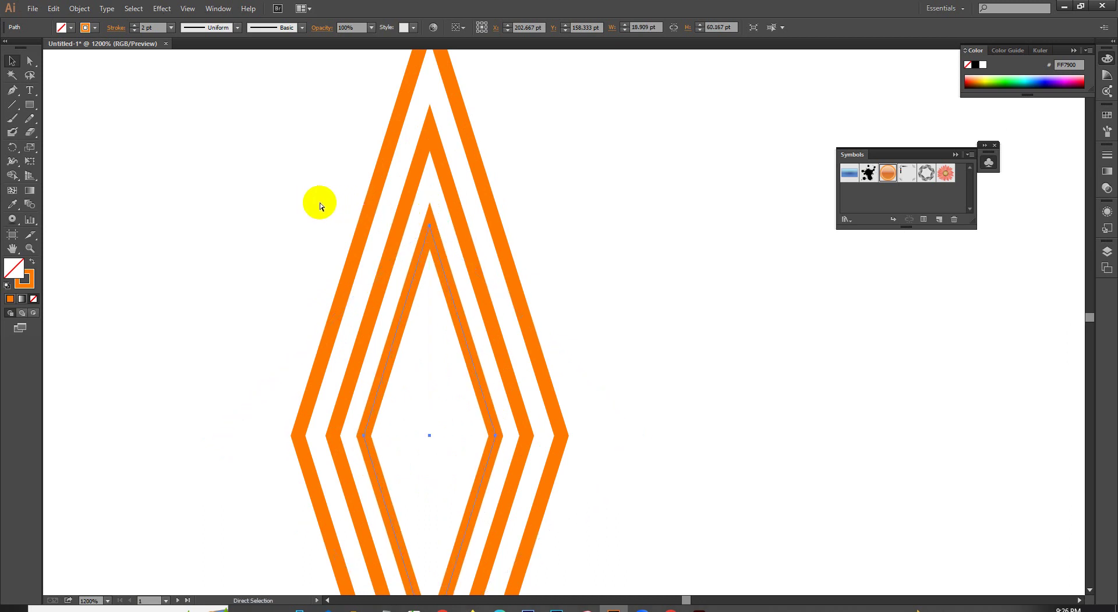
drag(427, 224, 437, 274)
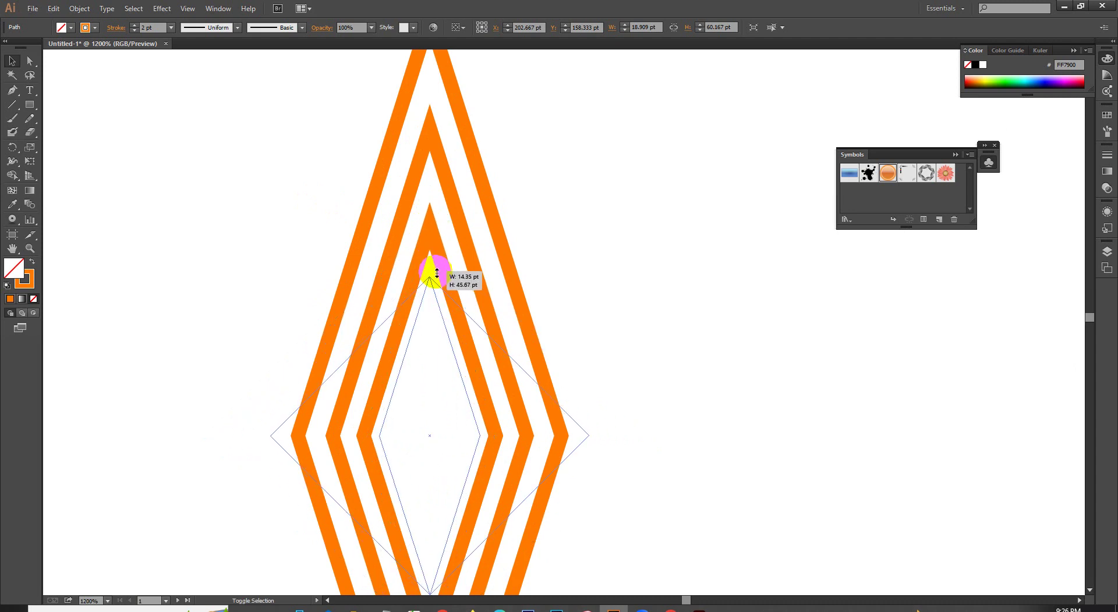
drag(437, 274, 431, 328)
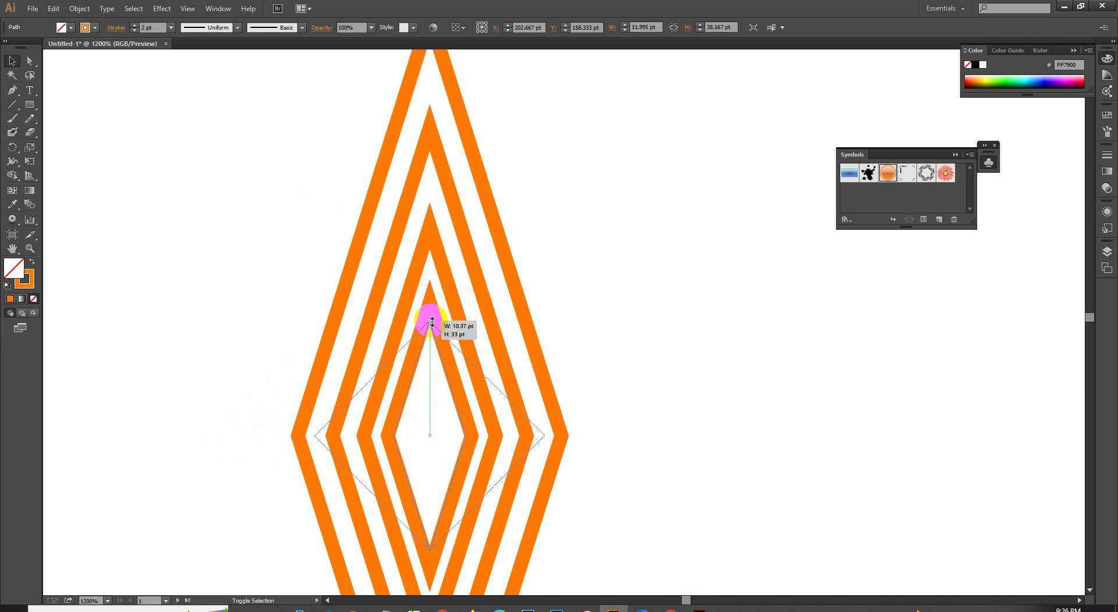
click(561, 313)
drag(561, 313, 604, 157)
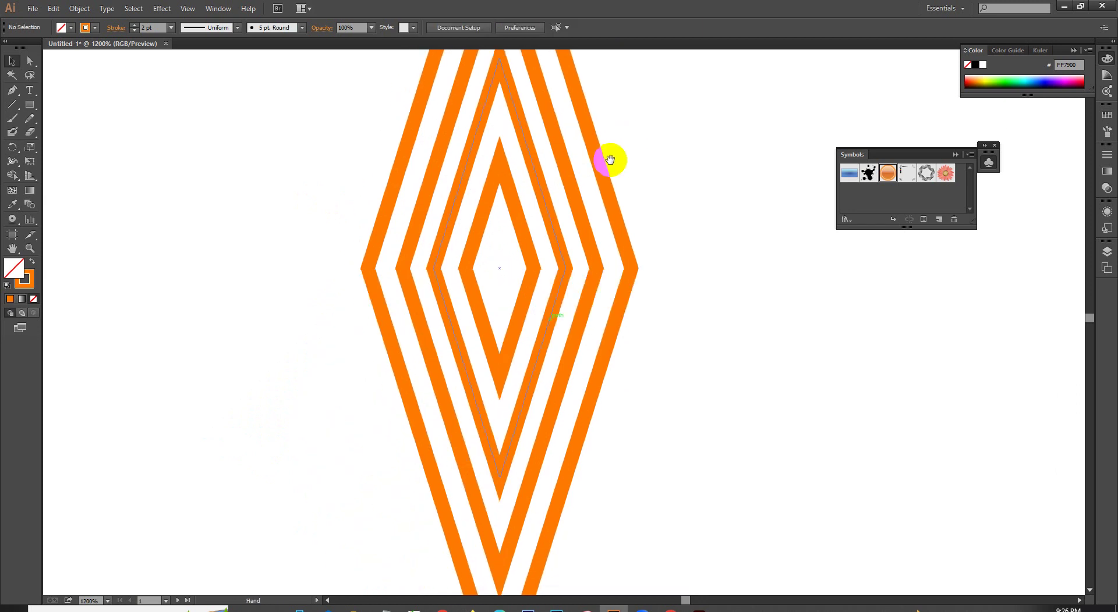
Add the smallest diamond inside the innermost one and give it a thinner stroke.
click(530, 253)
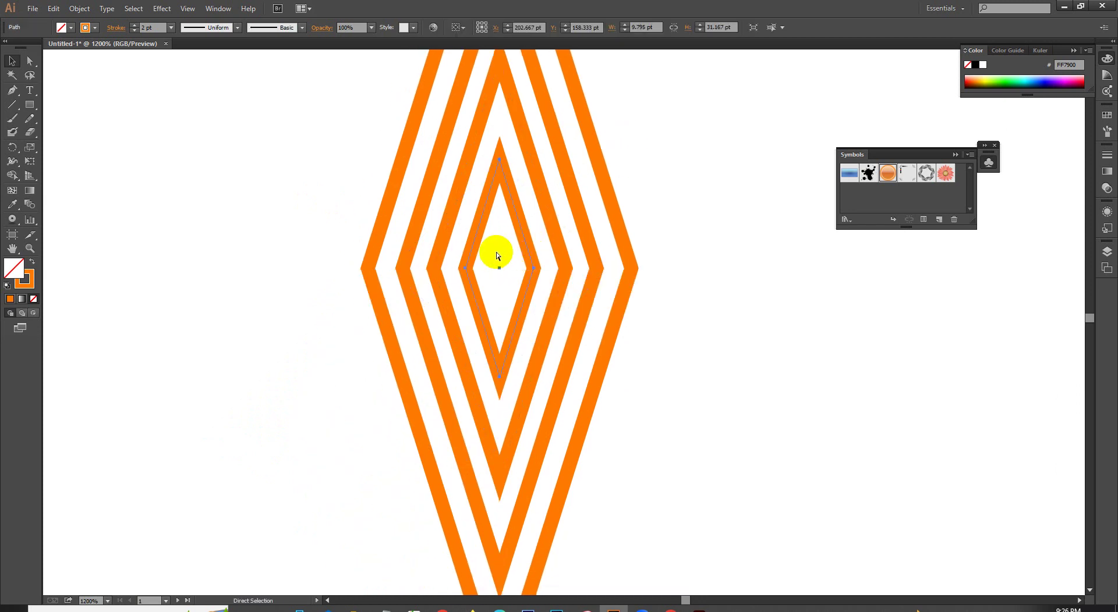
mouse_move(499, 160)
mouse_down()
mouse_move(493, 219)
mouse_move(496, 204)
mouse_up()
click(673, 180)
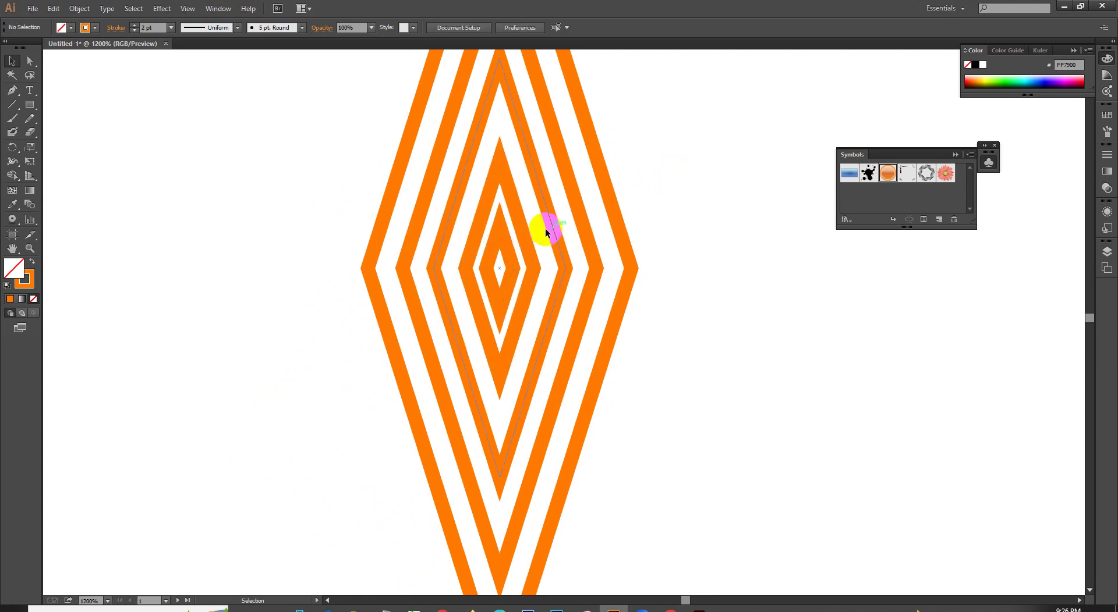
click(510, 253)
click(135, 30)
click(136, 34)
click(259, 177)
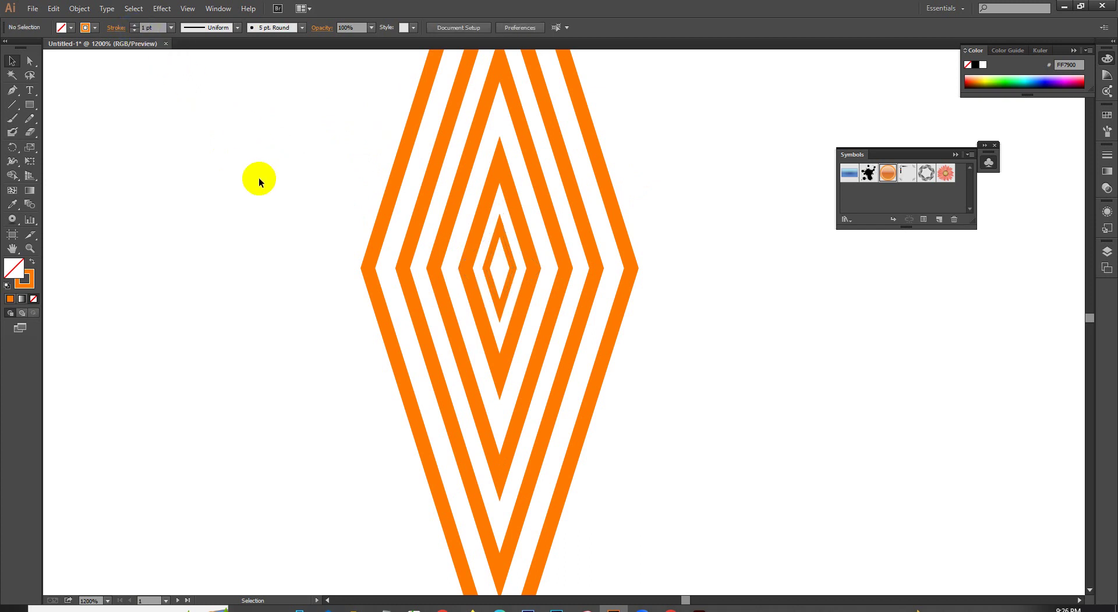
Zoom out to the whole nested diamond artwork and try scaling it, then undo.
scroll(271, 169, down, 1)
scroll(275, 172, down, 1)
scroll(264, 172, down, 2)
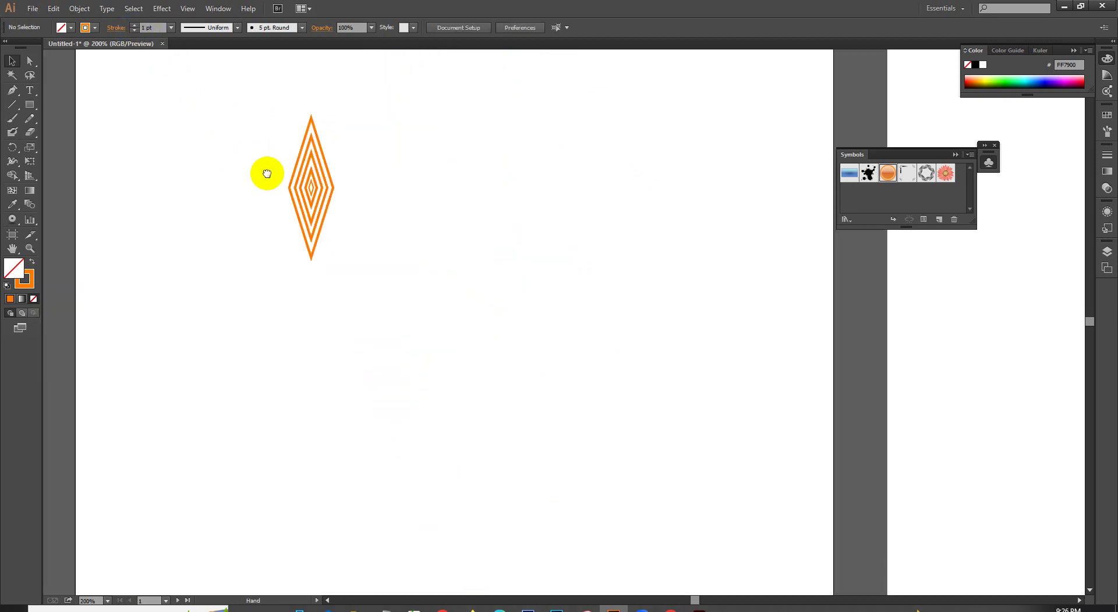
drag(265, 172, 425, 244)
click(425, 245)
scroll(457, 267, up, 2)
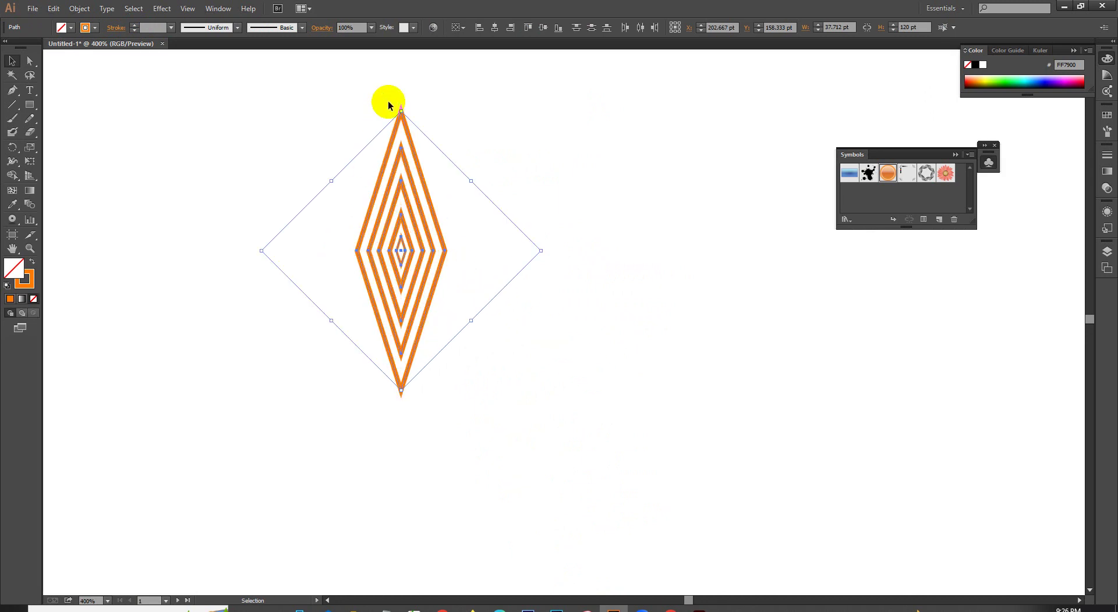
drag(401, 111, 388, 144)
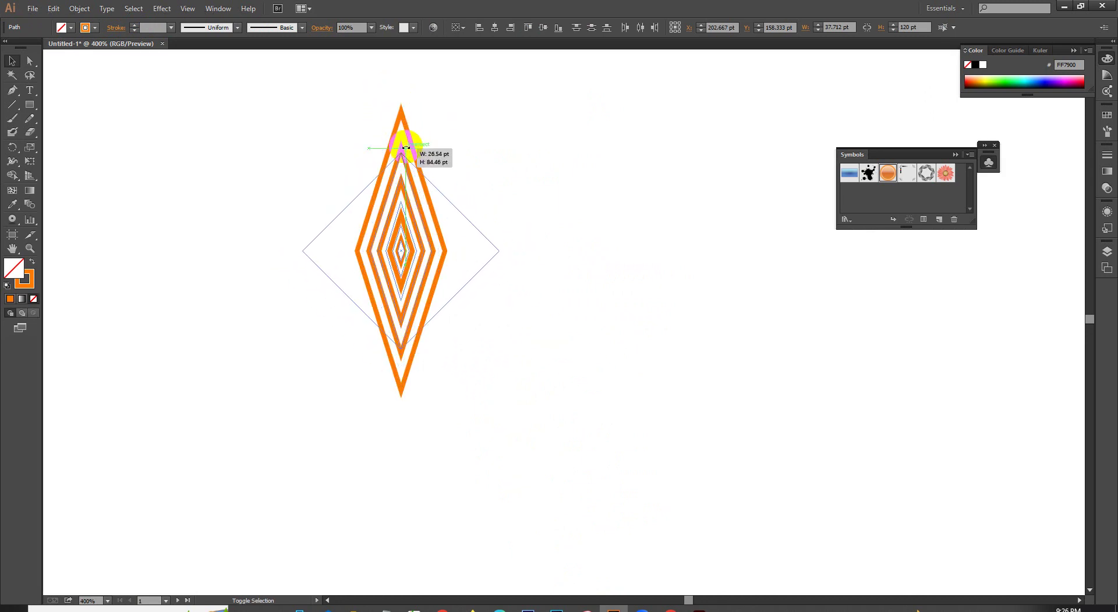
key(ctrl+z)
click(216, 9)
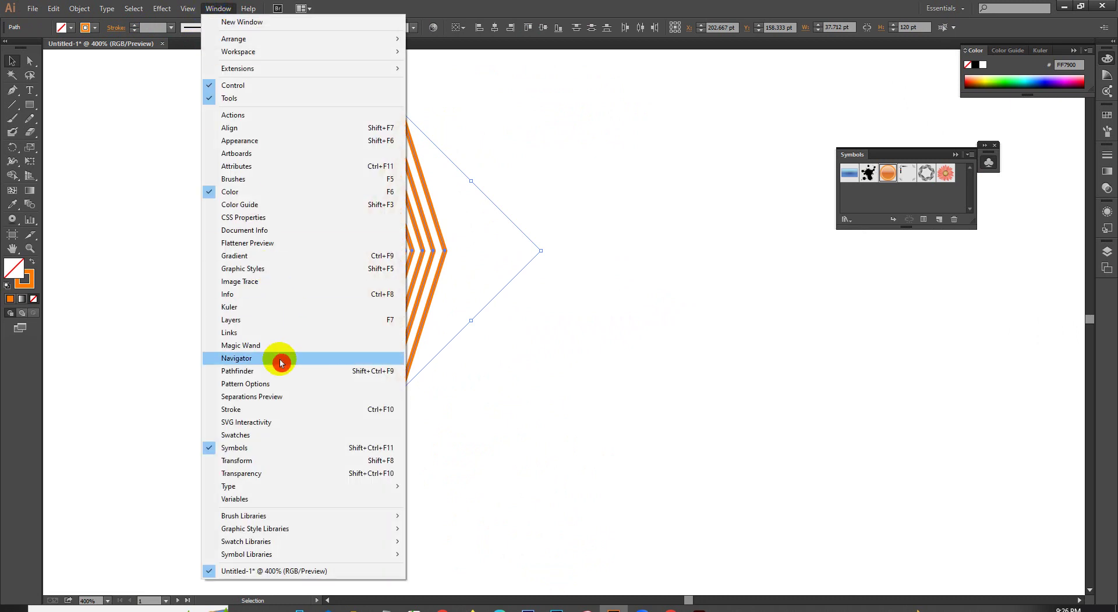
Make a new pattern swatch from the nested diamond artwork.
click(261, 384)
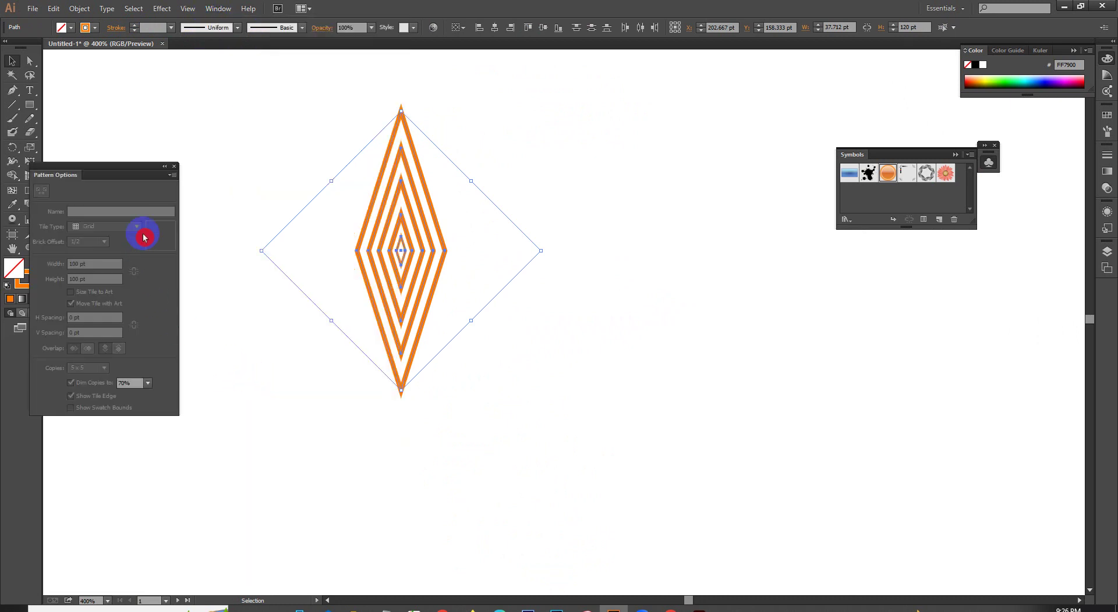
click(174, 175)
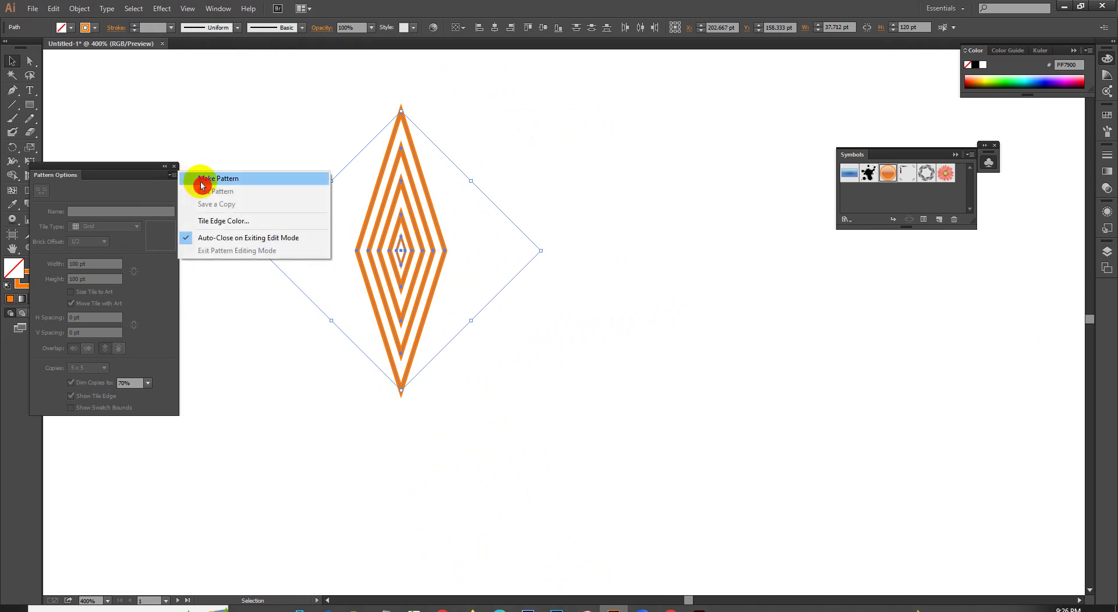
click(201, 179)
click(673, 338)
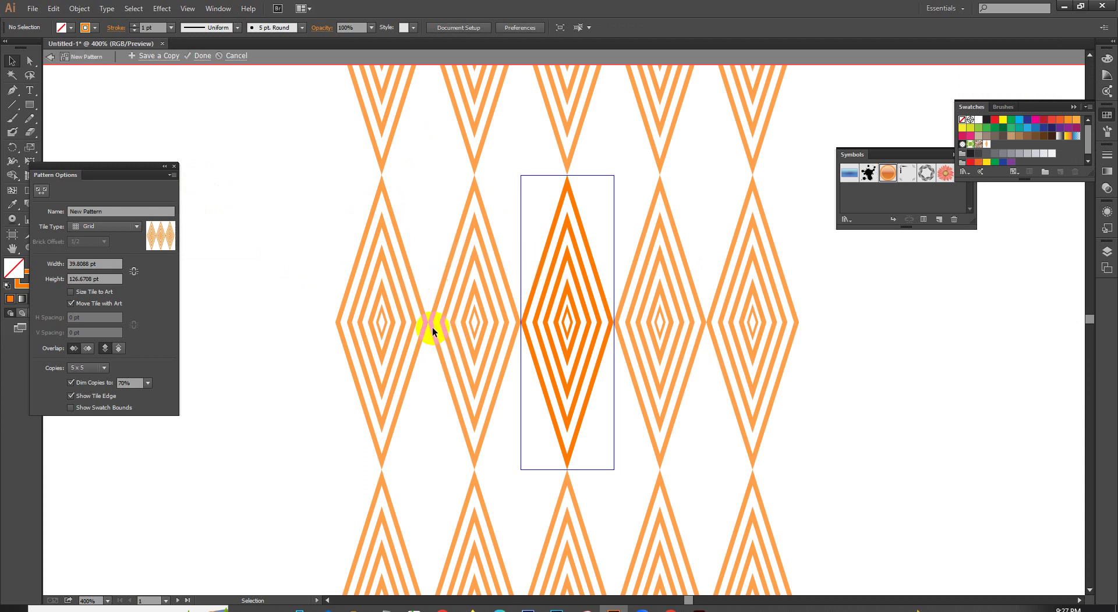
Try the pattern tile layouts and settle on Hex by Row.
click(113, 235)
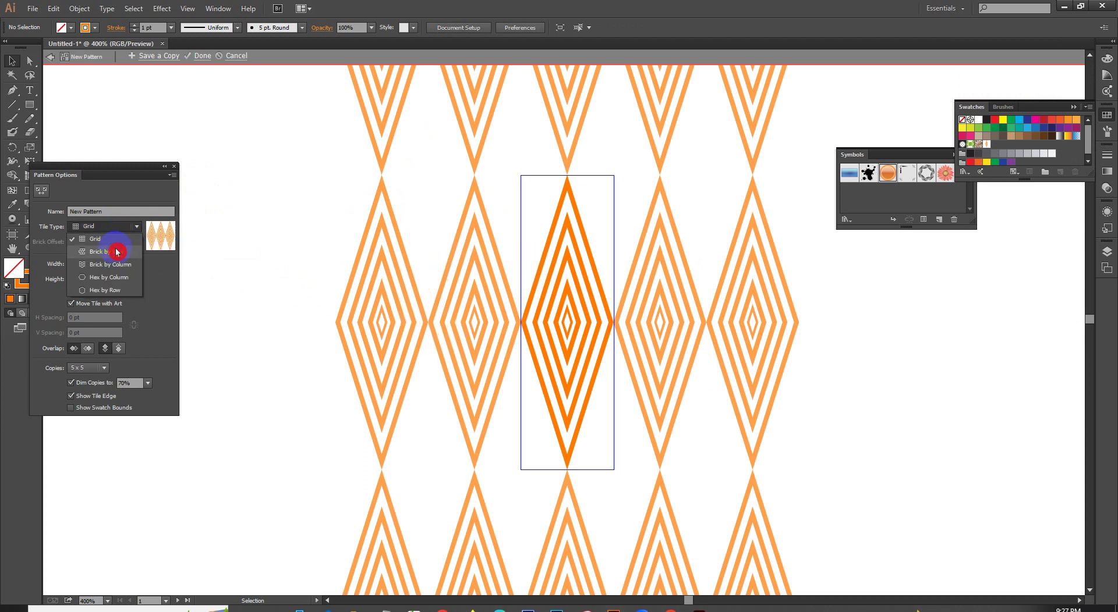
click(118, 252)
click(99, 228)
click(109, 266)
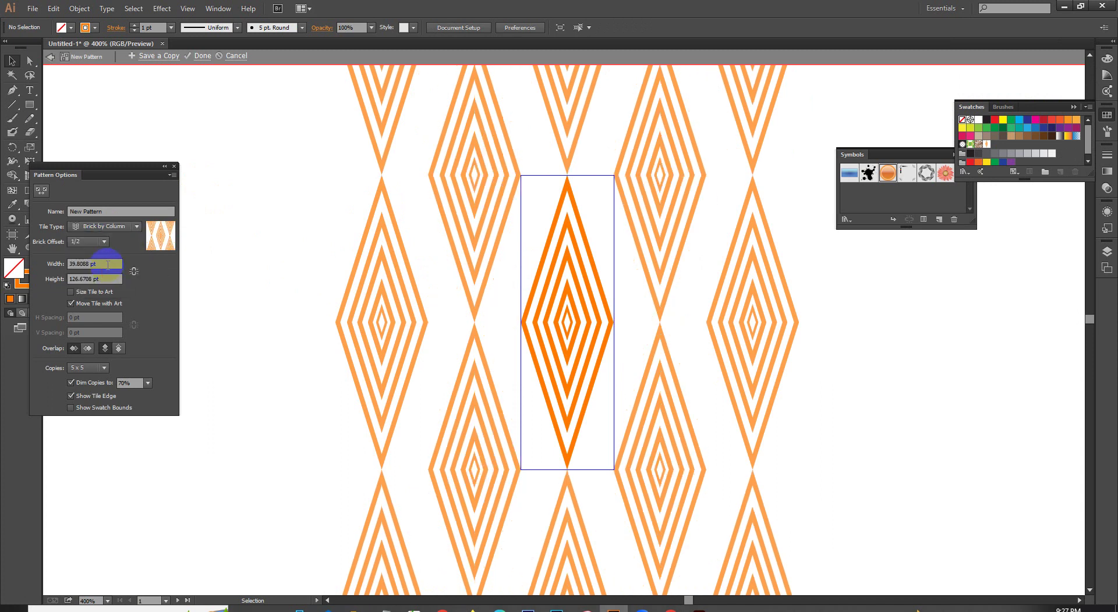
click(102, 233)
click(112, 279)
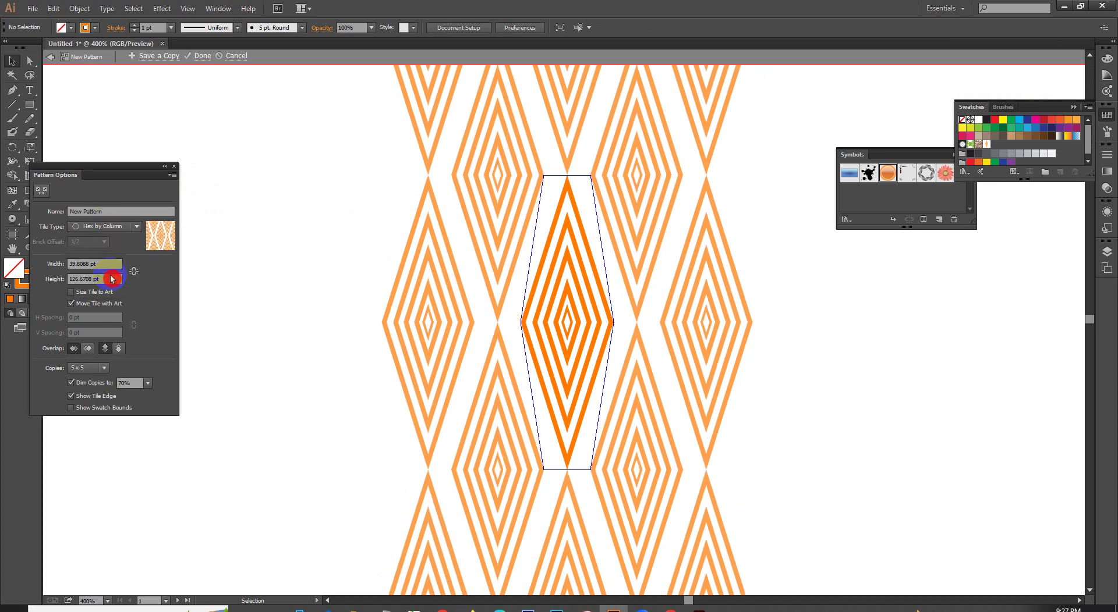
click(102, 229)
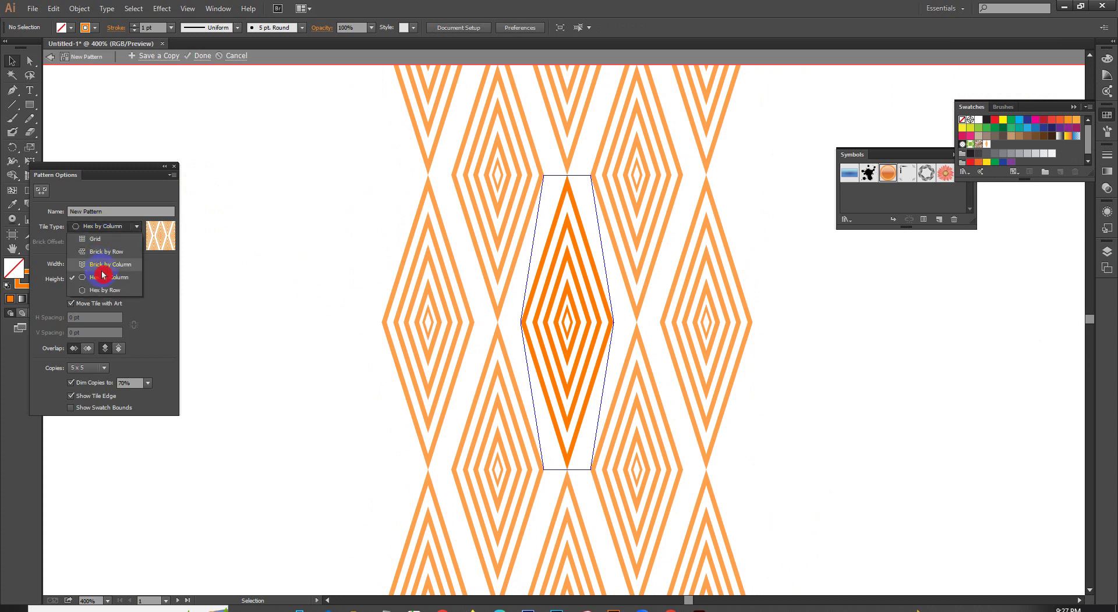
click(102, 292)
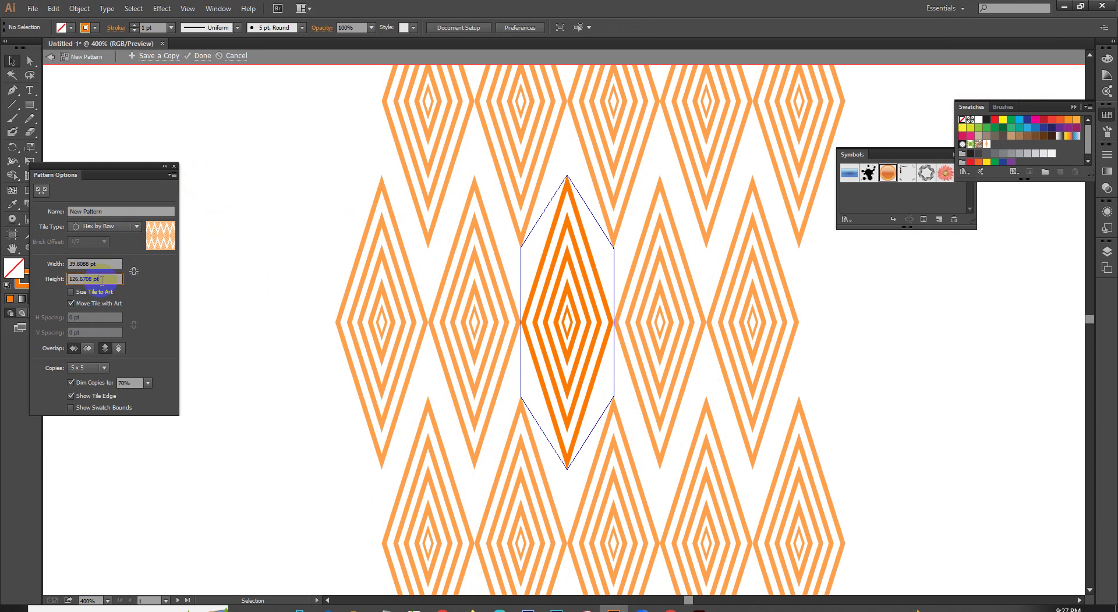
Set the pattern tile height to 93 pt and finish the pattern.
text(98)
key(Return)
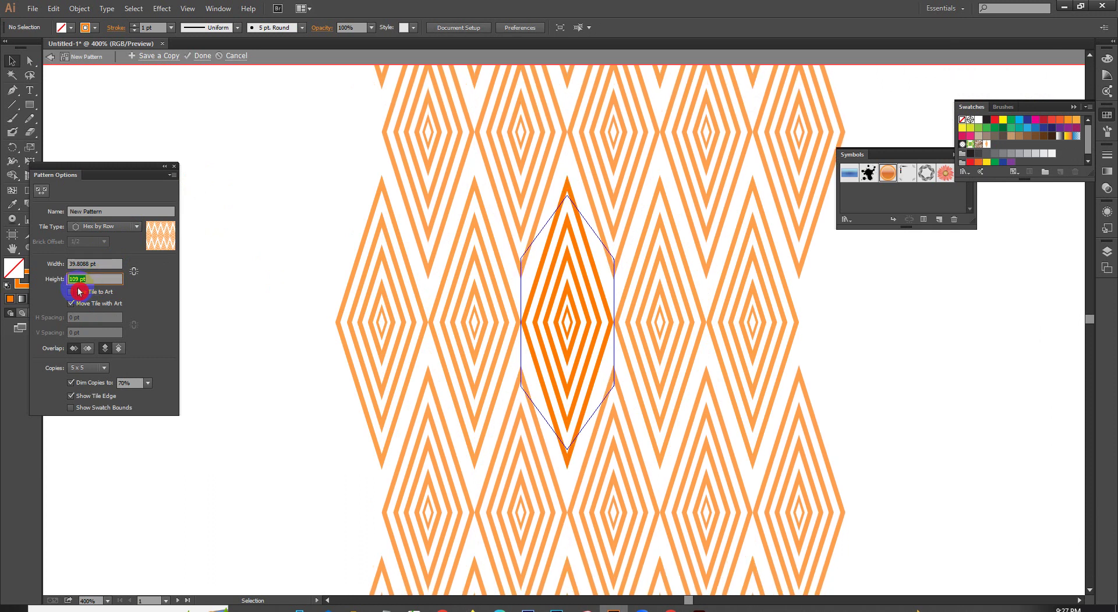
key(Down)
key(Down)
key(Down)
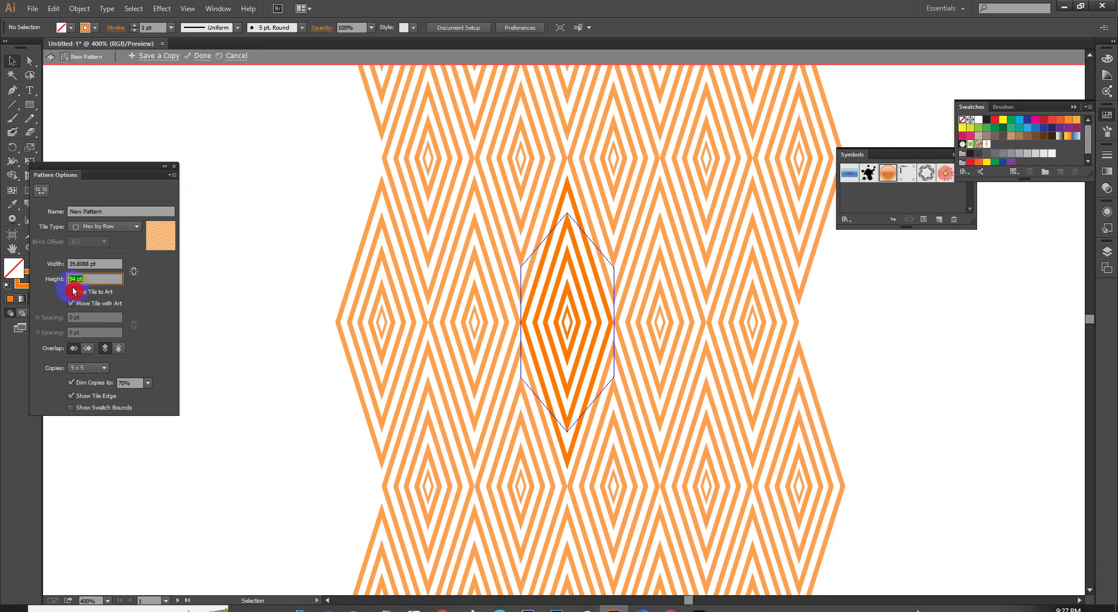
key(Down)
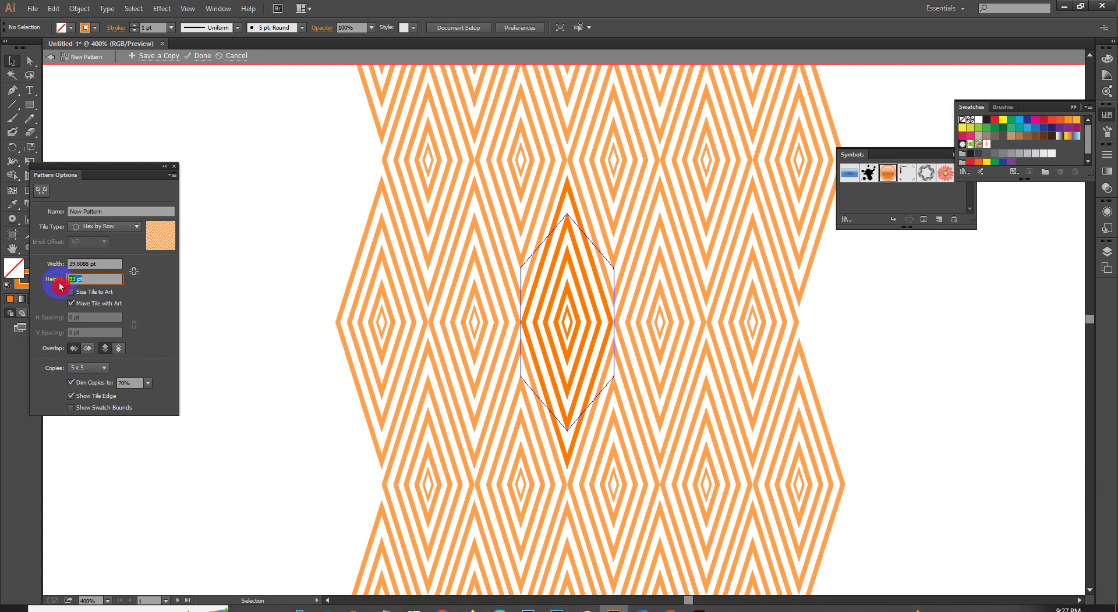
click(202, 56)
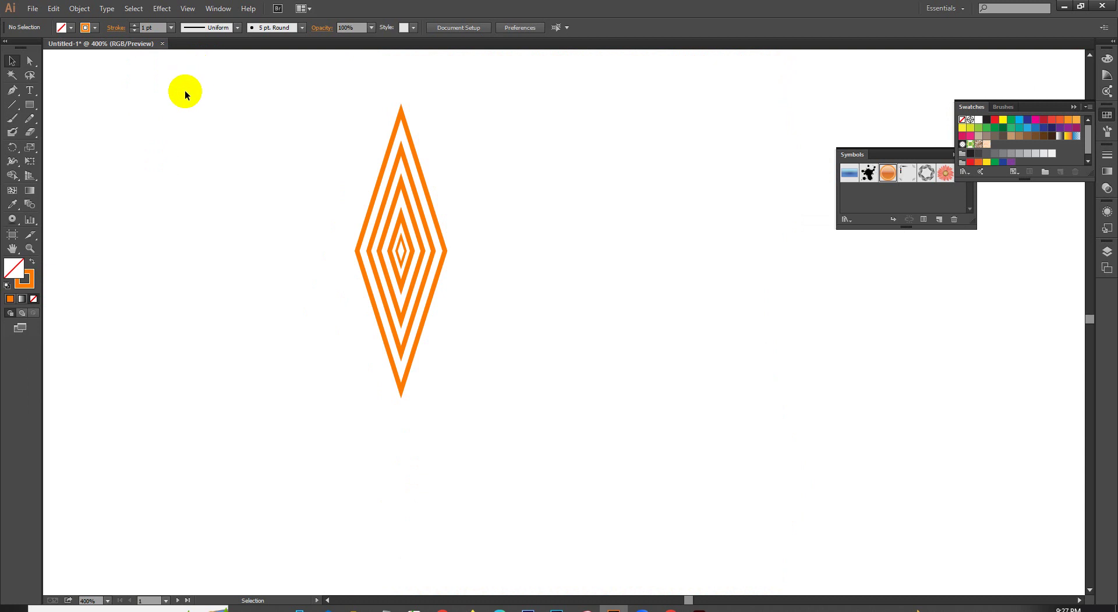
Delete the original diamond artwork and zoom to fit the artboard.
drag(184, 103, 524, 401)
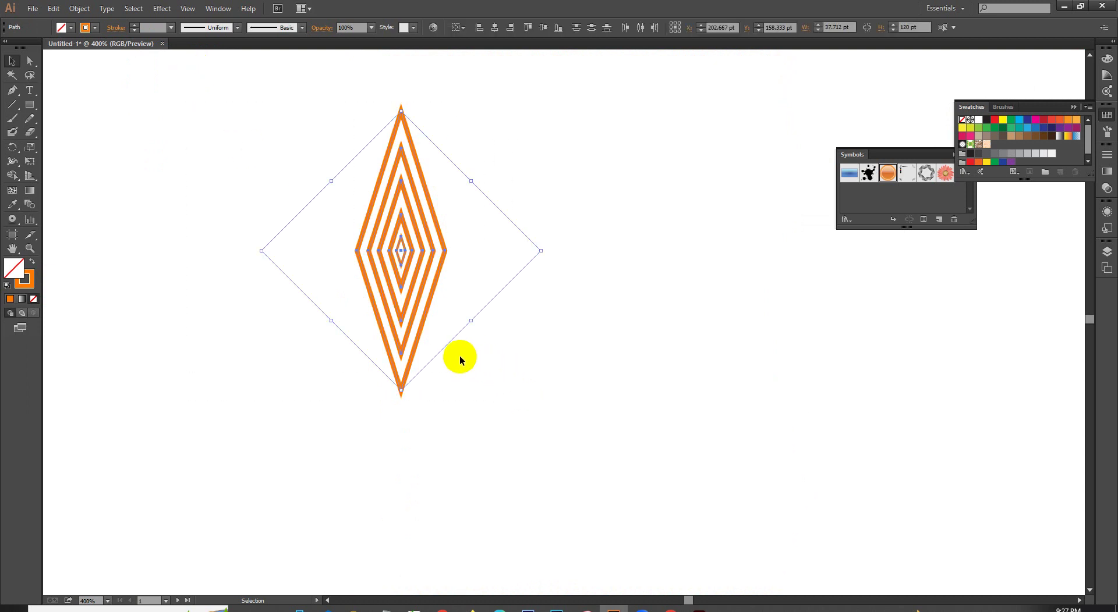
key(Delete)
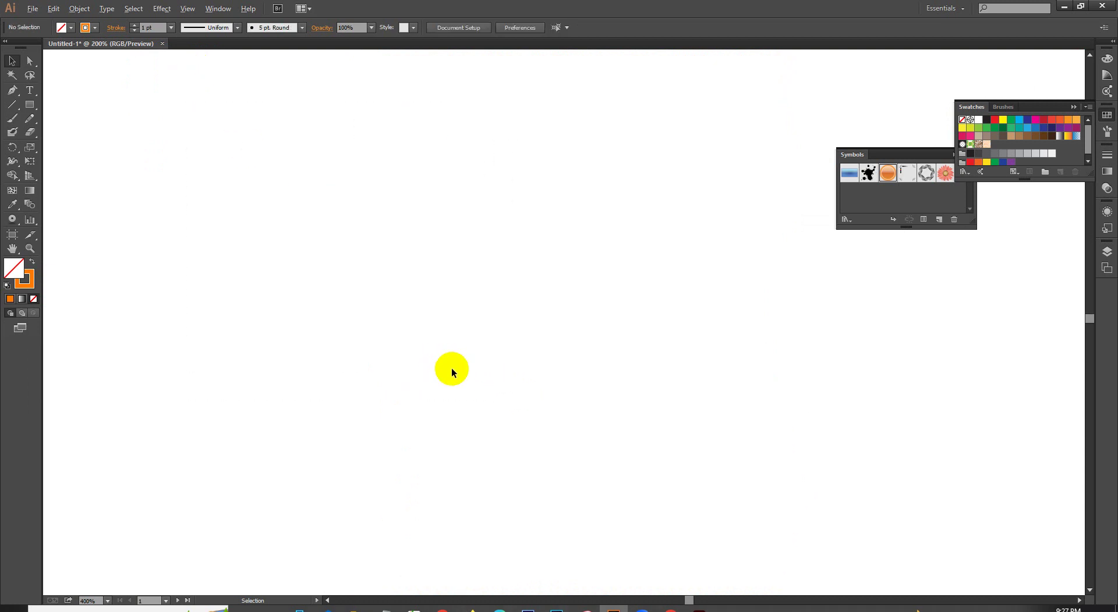
key(ctrl+1)
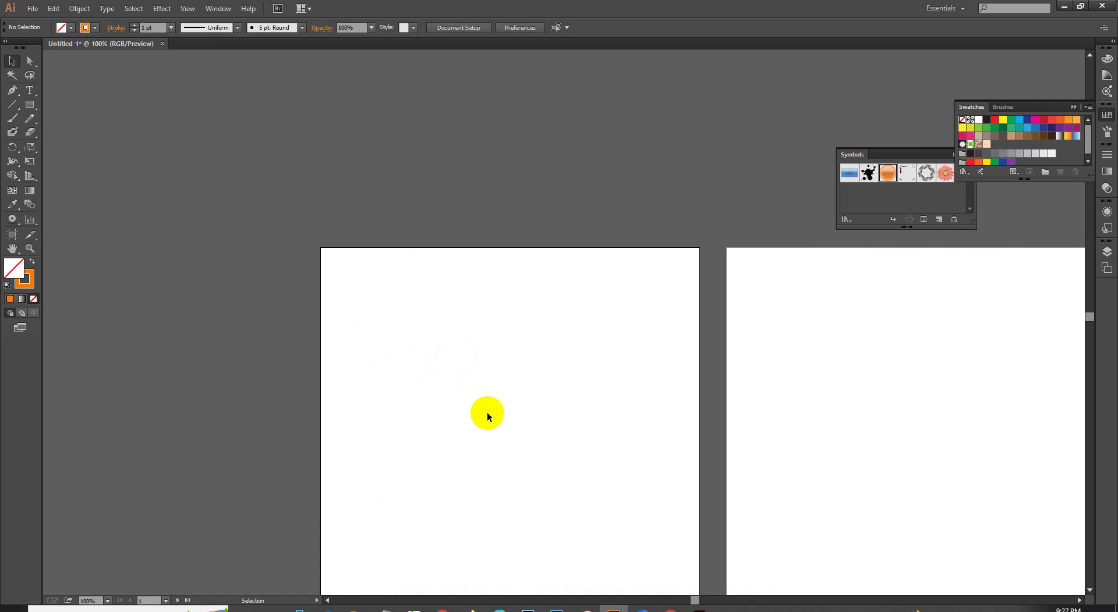
Draw a rectangle covering Artboard 1 and fill it with the new diamond pattern.
click(37, 114)
drag(509, 341, 384, 207)
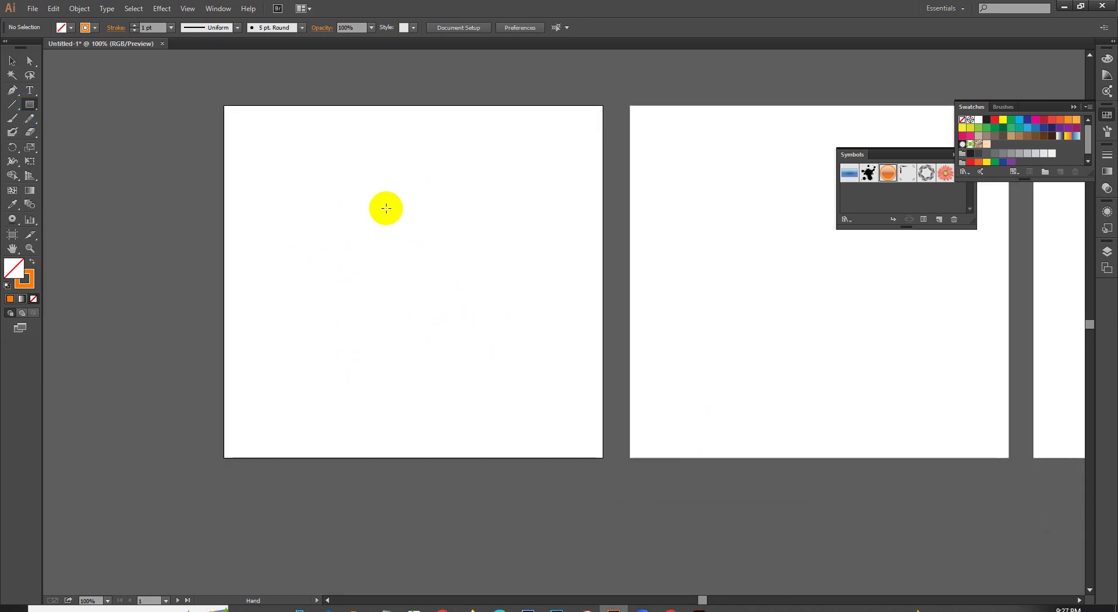
mouse_move(222, 110)
mouse_down()
mouse_move(592, 472)
mouse_move(603, 458)
mouse_up()
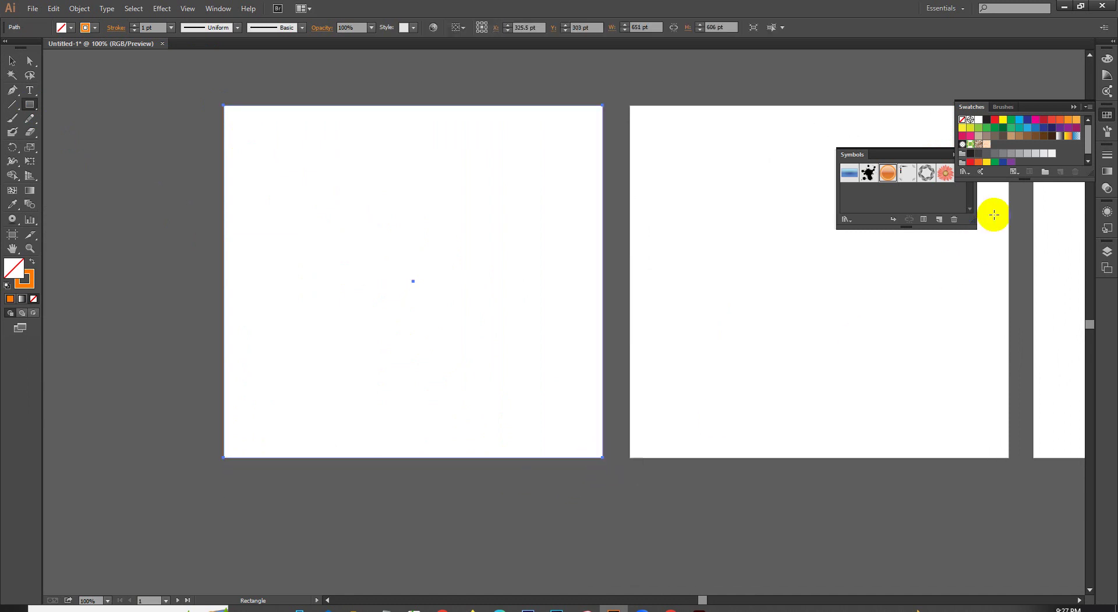
click(984, 138)
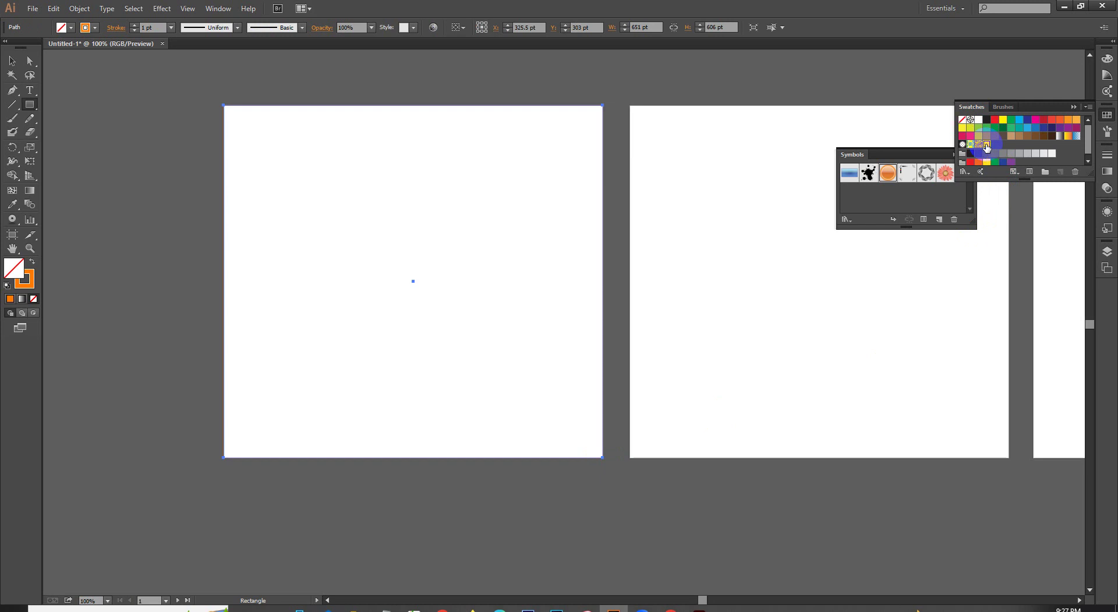
click(986, 147)
Inspect the pattern fill at different zoom levels, then delete the patterned rectangle.
scroll(408, 192, down, 1)
scroll(408, 192, up, 2)
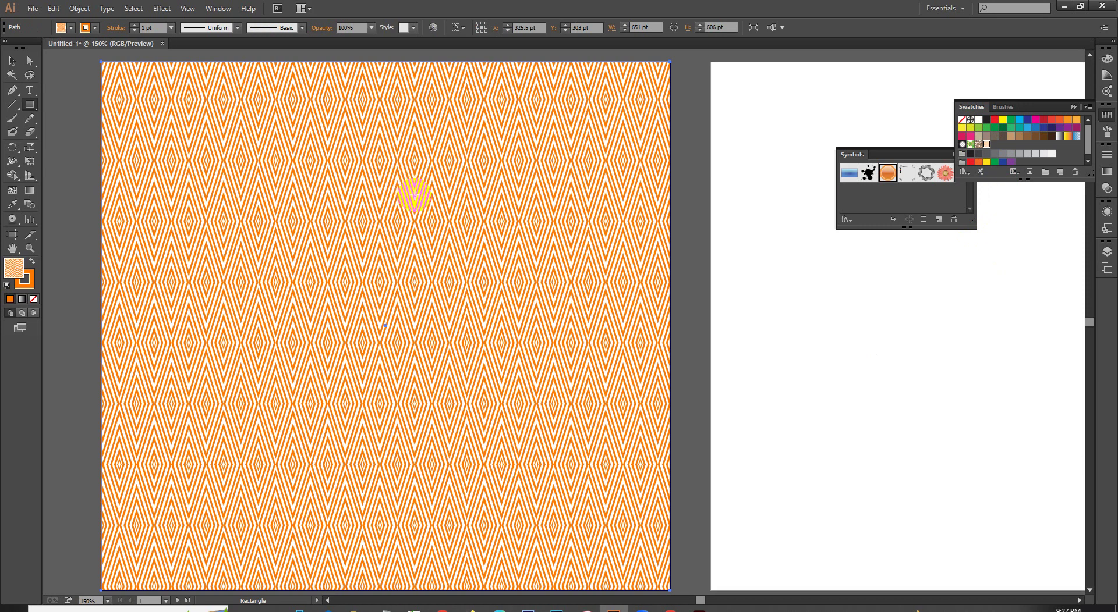
scroll(412, 193, up, 5)
scroll(470, 310, up, 1)
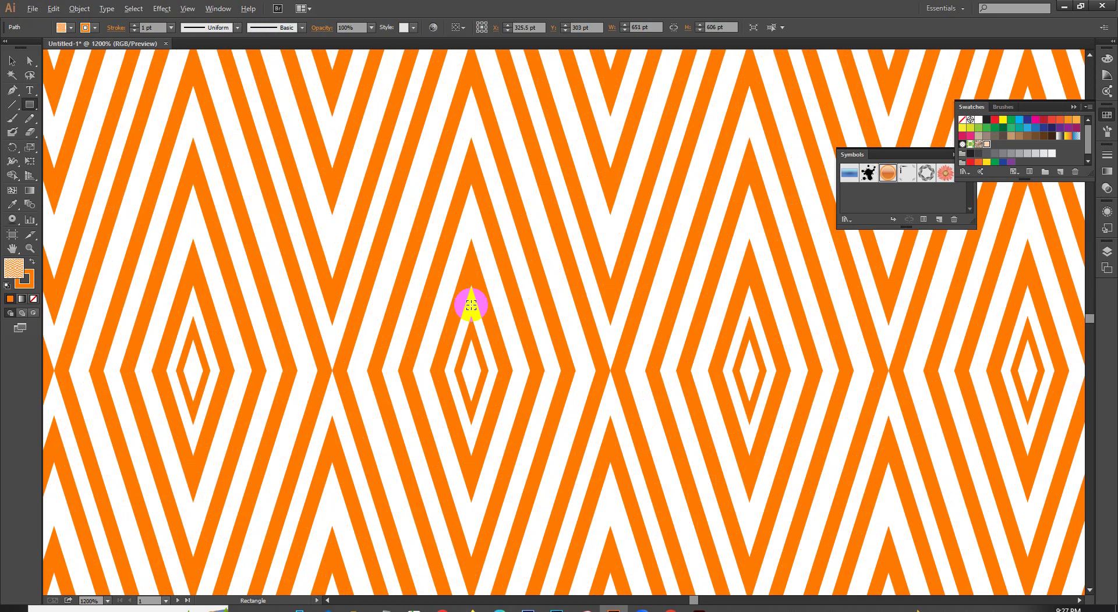
scroll(466, 305, up, 2)
scroll(489, 394, up, 2)
scroll(497, 442, up, 1)
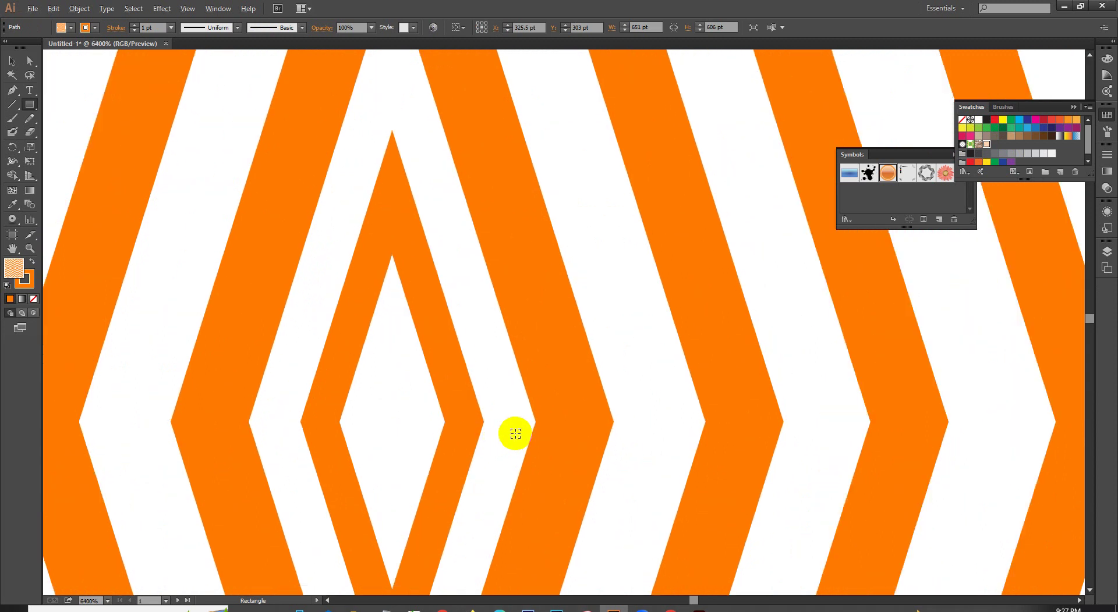
scroll(512, 434, down, 3)
scroll(501, 433, down, 8)
scroll(498, 436, down, 1)
scroll(553, 326, down, 1)
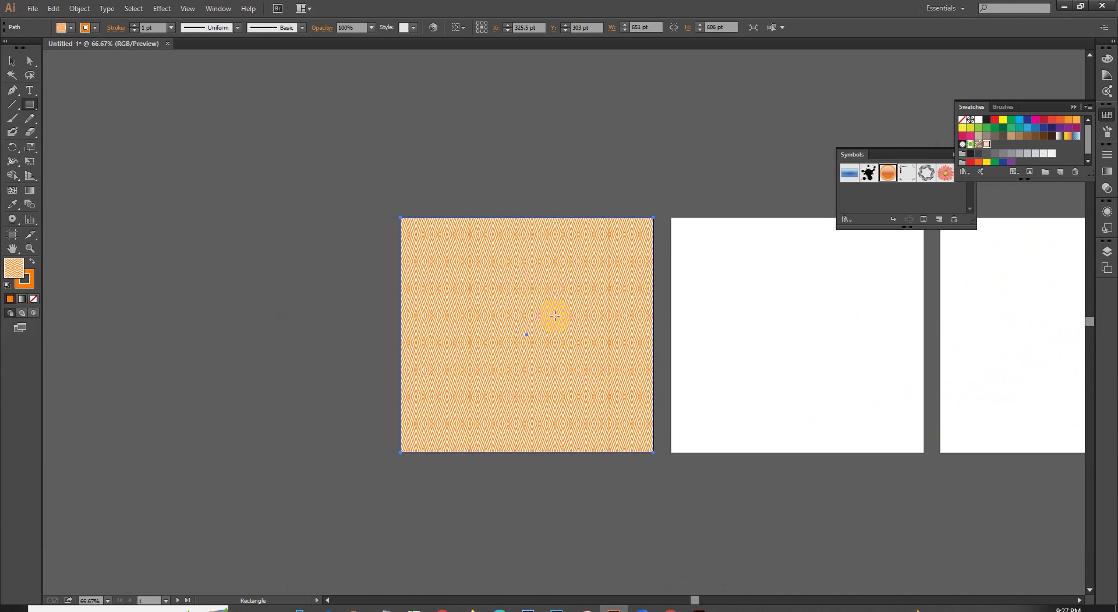
key(Delete)
scroll(267, 224, down, 1)
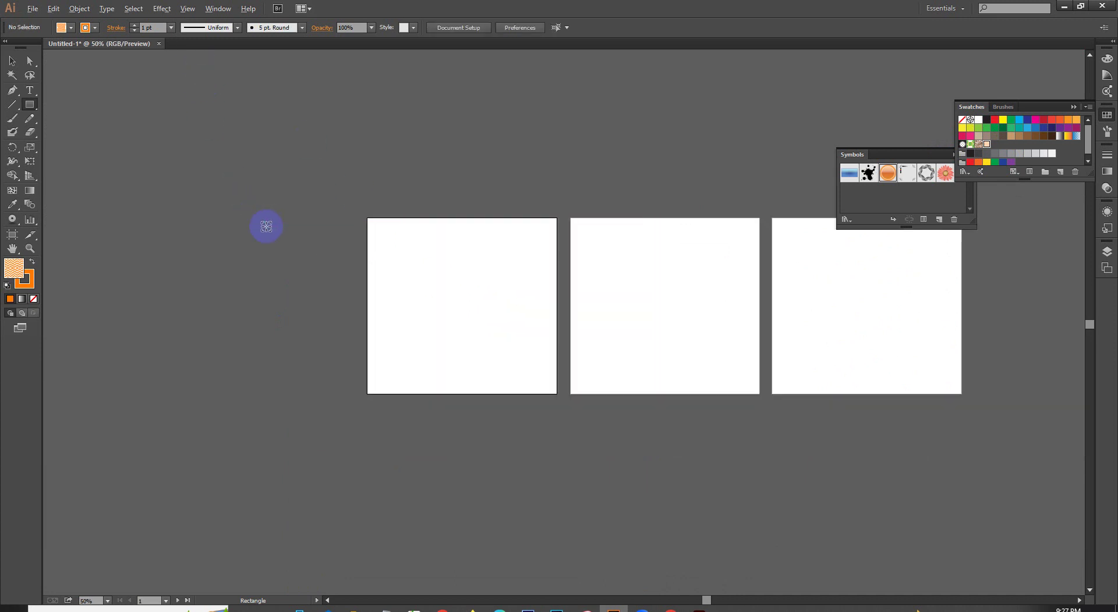
scroll(253, 213, down, 1)
Draw a stroke-free, diamond-pattern-filled rectangle spanning all three artboards.
click(34, 298)
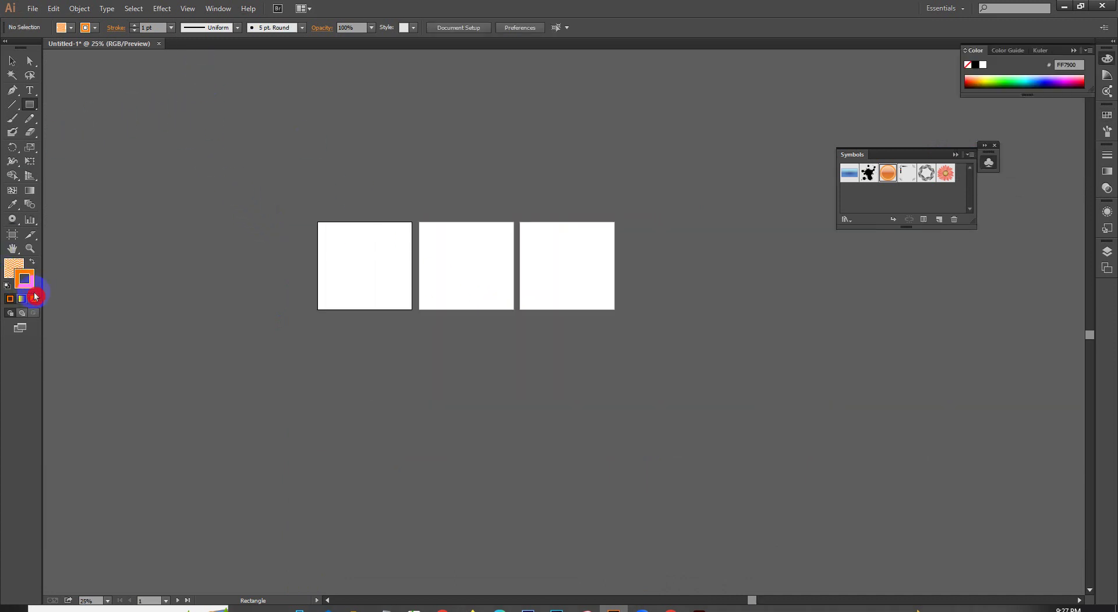
click(15, 265)
drag(92, 51, 851, 591)
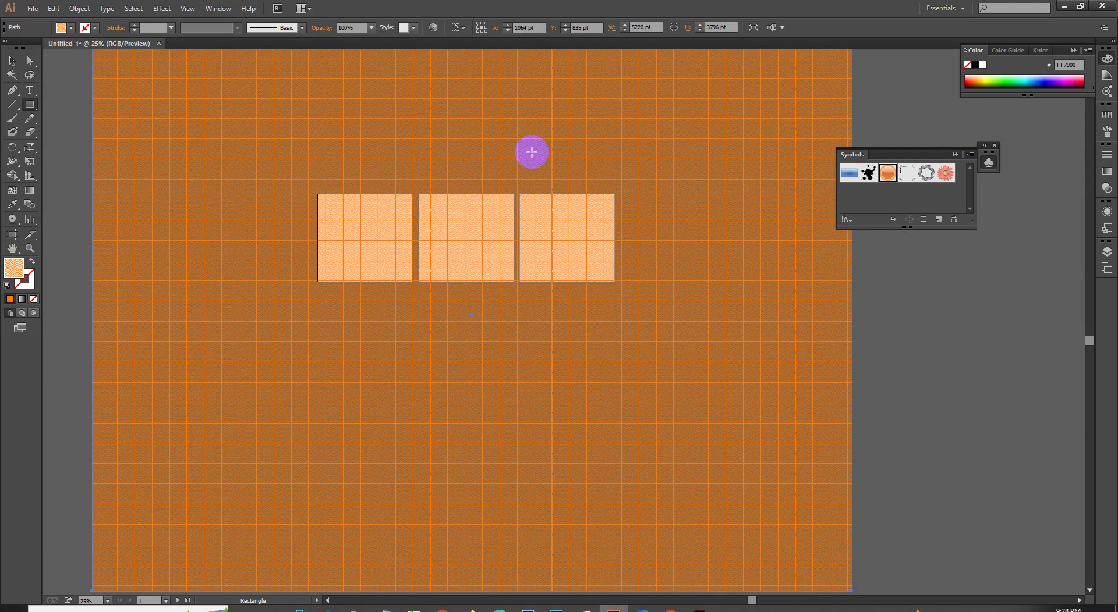
scroll(530, 174, up, 1)
scroll(513, 198, up, 3)
scroll(502, 205, up, 1)
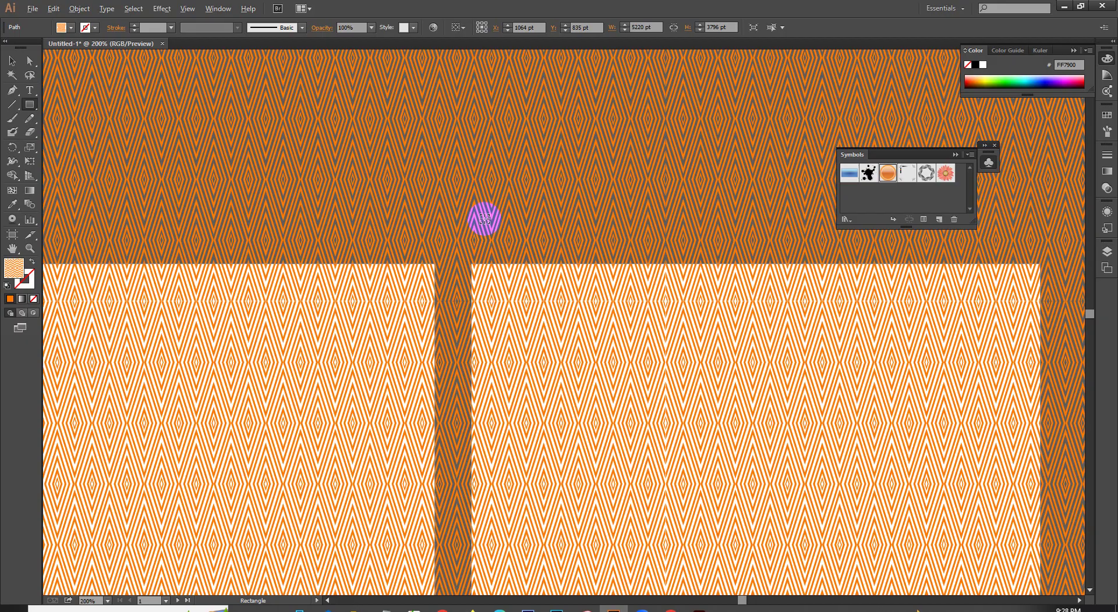
scroll(481, 217, up, 2)
scroll(514, 436, down, 1)
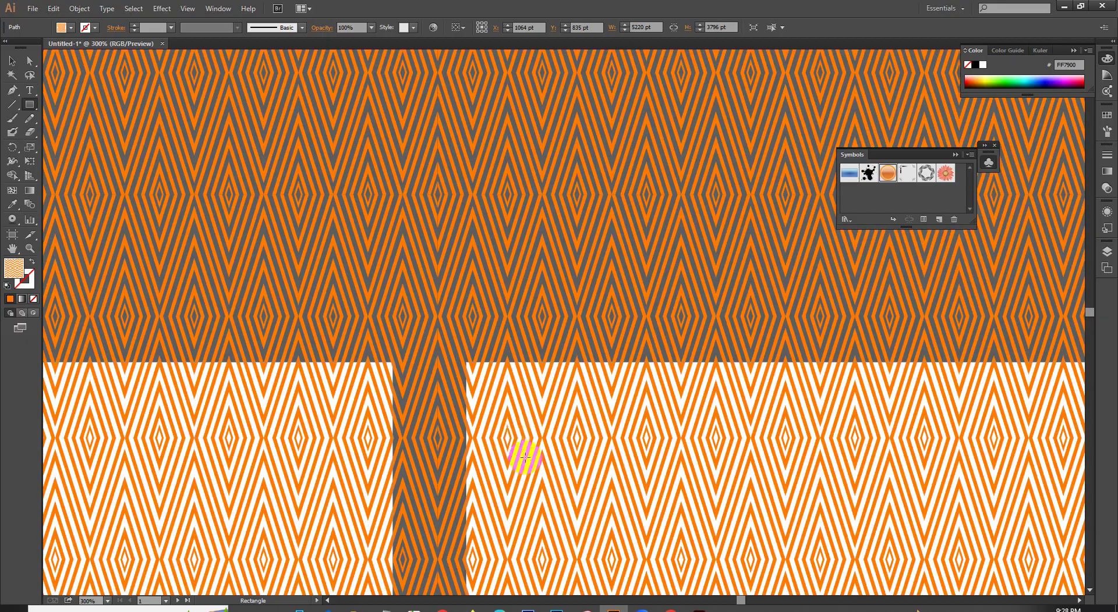
scroll(520, 468, down, 1)
Pan and zoom across the rectangle to inspect the orange diamond pattern.
mouse_move(512, 466)
mouse_down()
mouse_move(555, 265)
mouse_move(634, 127)
mouse_up()
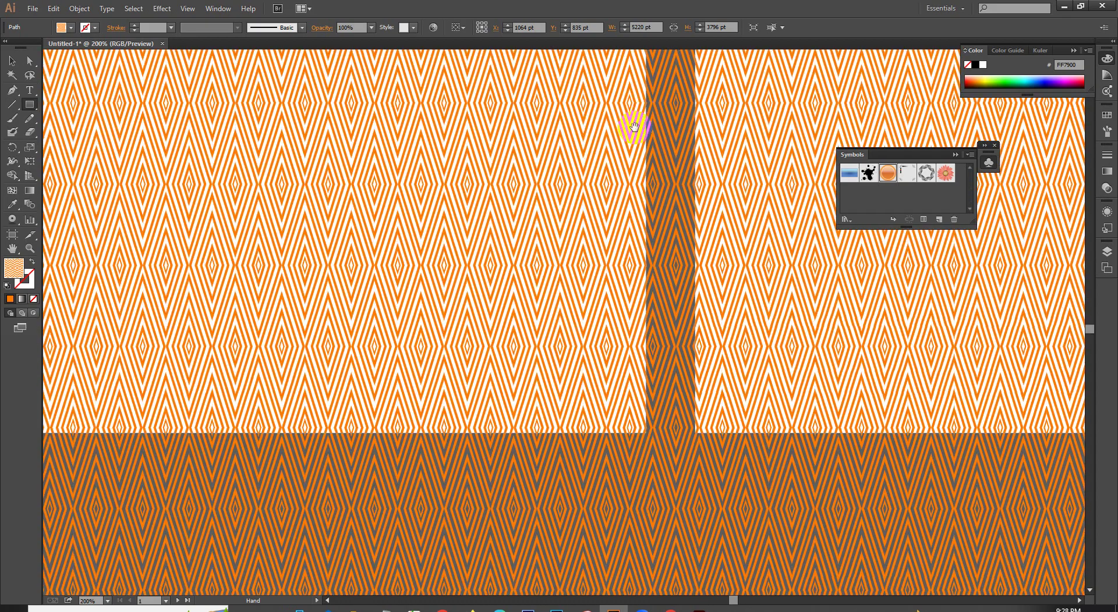
scroll(301, 207, up, 1)
scroll(337, 298, up, 1)
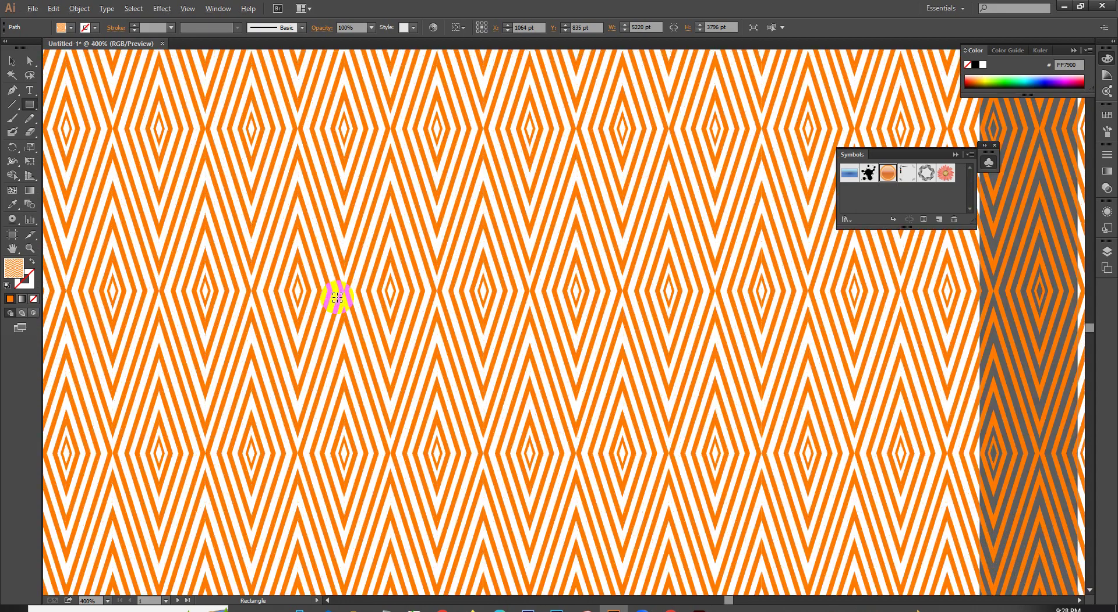
scroll(337, 298, up, 1)
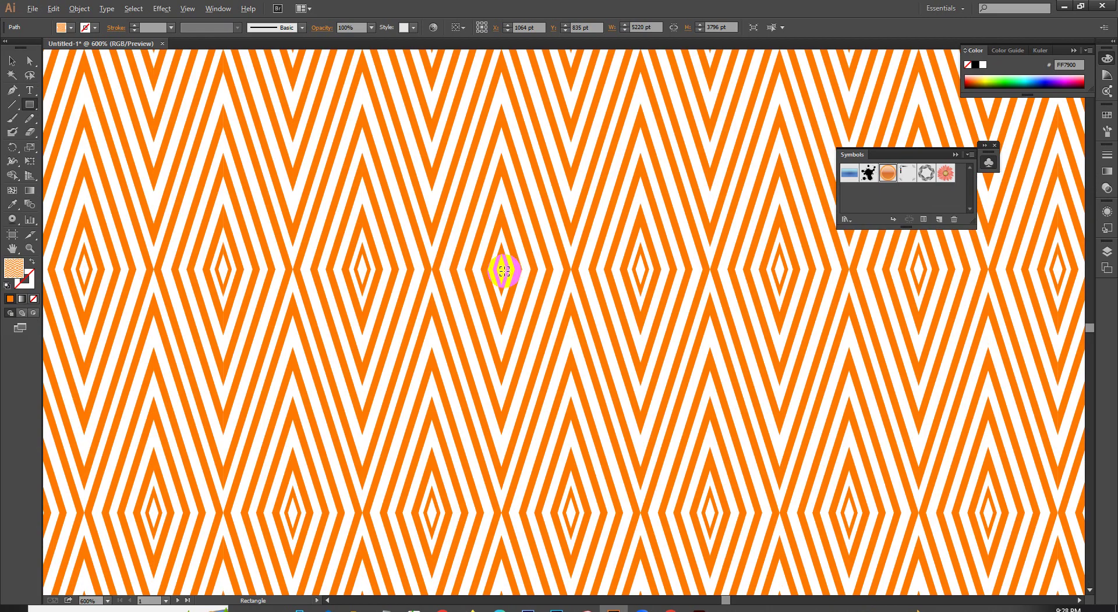
scroll(491, 280, down, 3)
scroll(470, 286, down, 5)
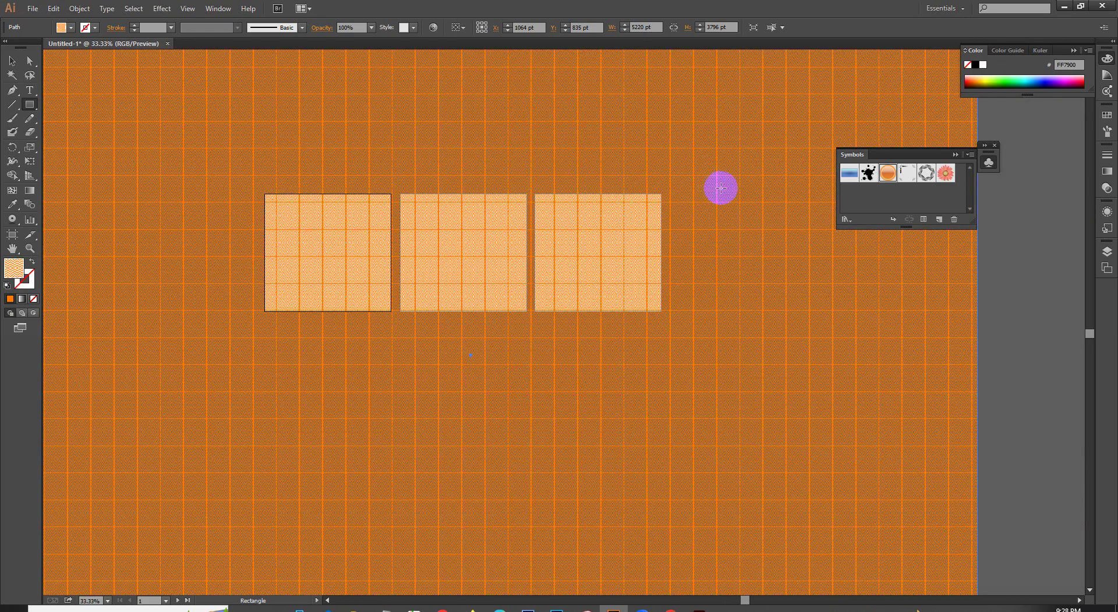
scroll(735, 225, up, 2)
scroll(739, 226, up, 3)
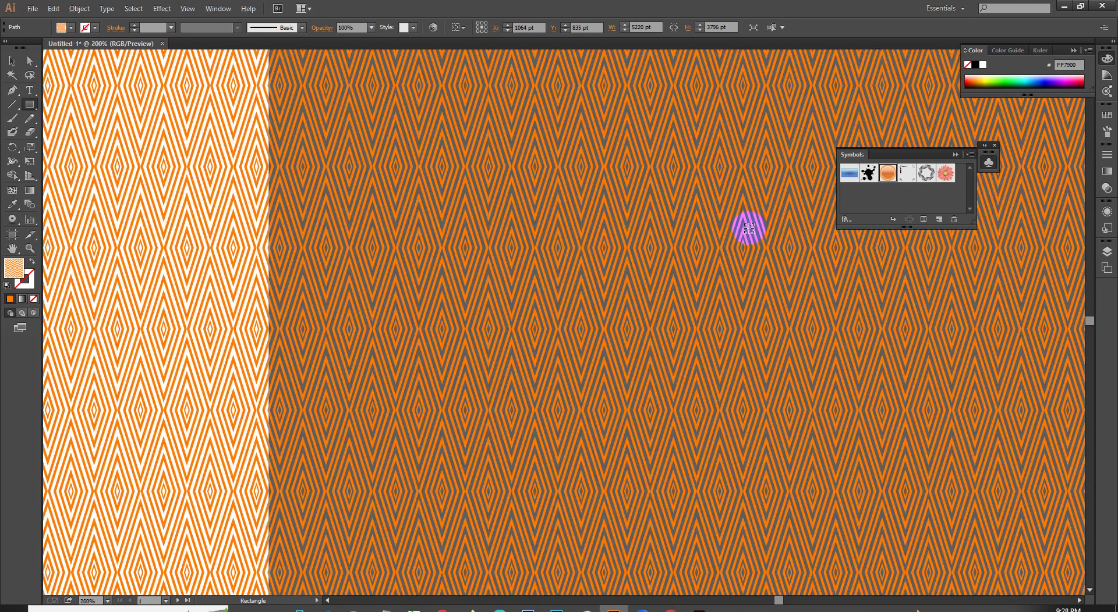
scroll(743, 242, up, 2)
scroll(743, 243, up, 1)
scroll(741, 242, up, 1)
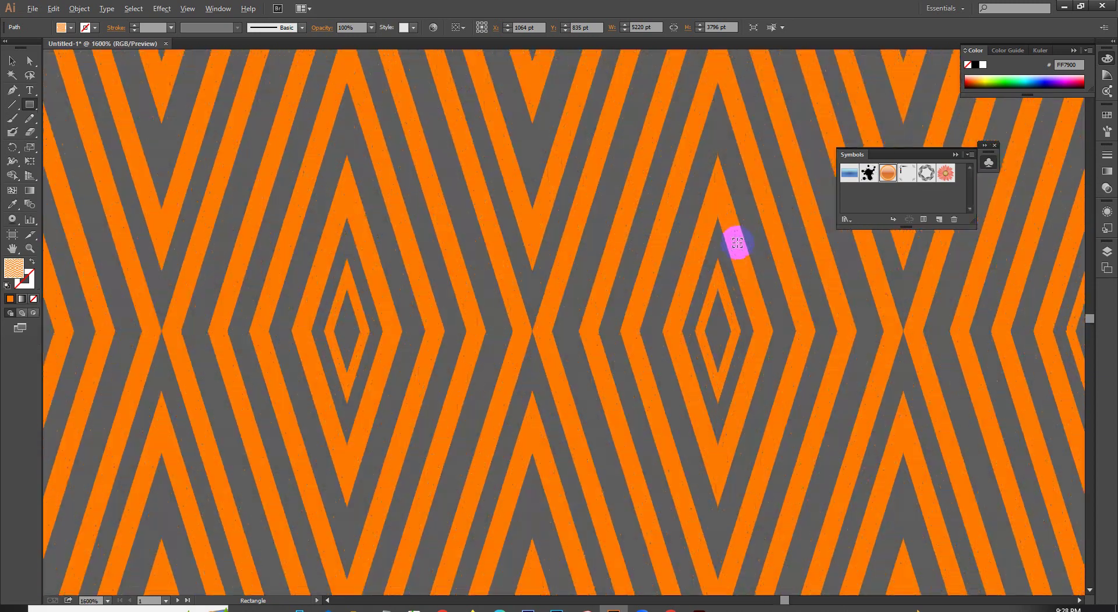
scroll(731, 238, up, 1)
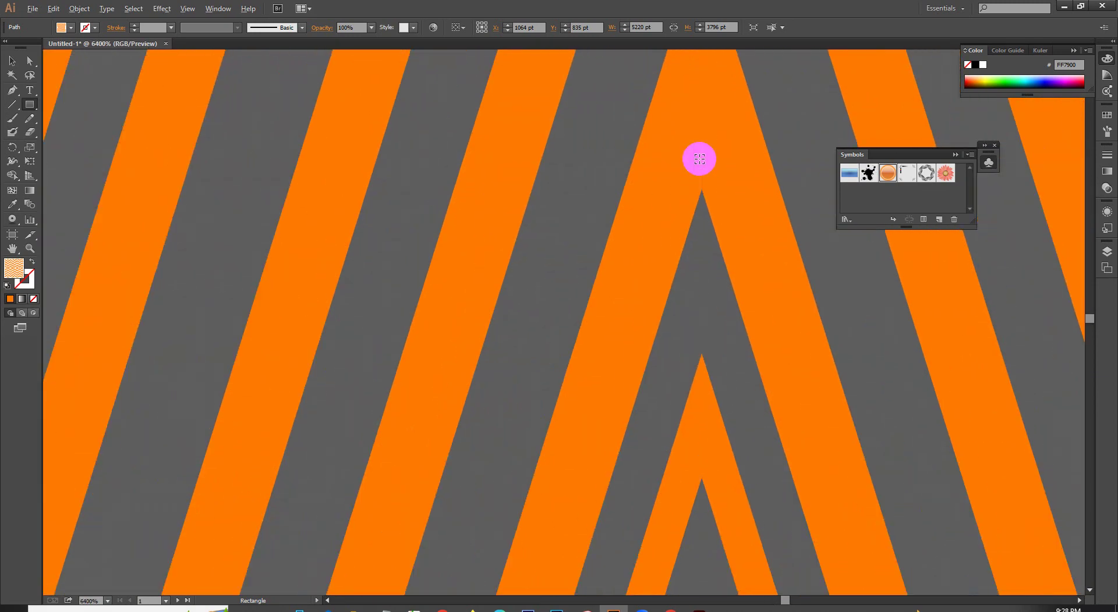
scroll(699, 157, up, 1)
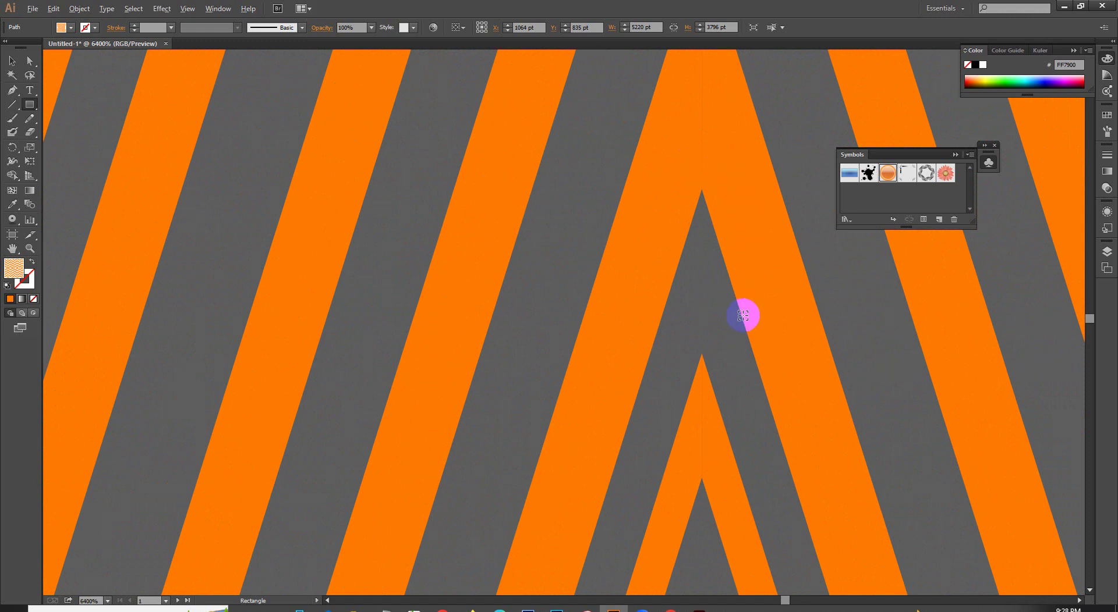
scroll(732, 338, down, 3)
scroll(723, 337, down, 4)
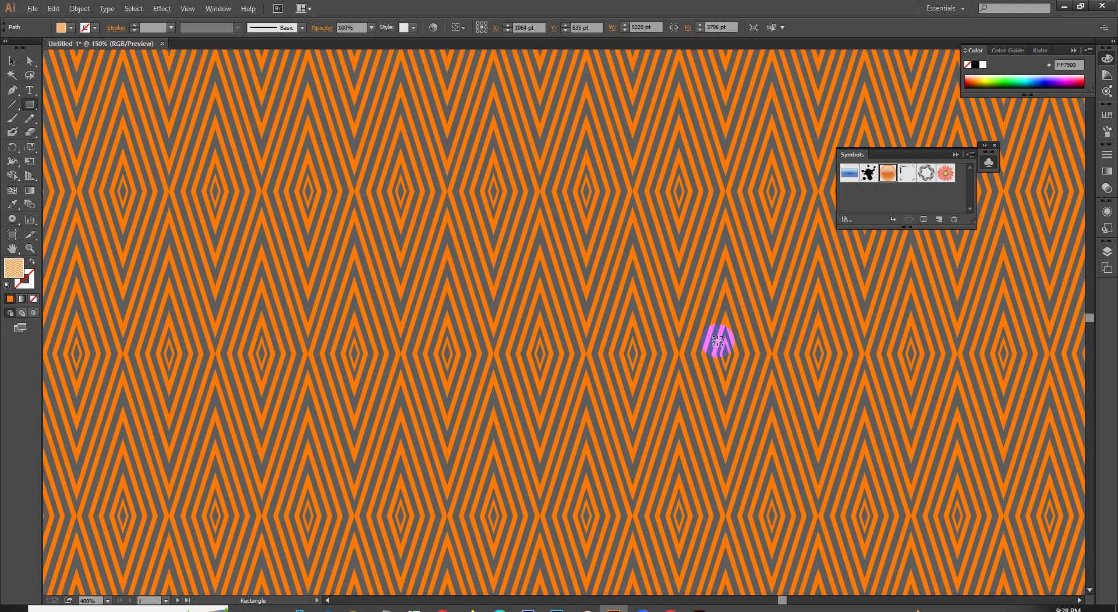
scroll(716, 340, down, 4)
scroll(708, 342, down, 3)
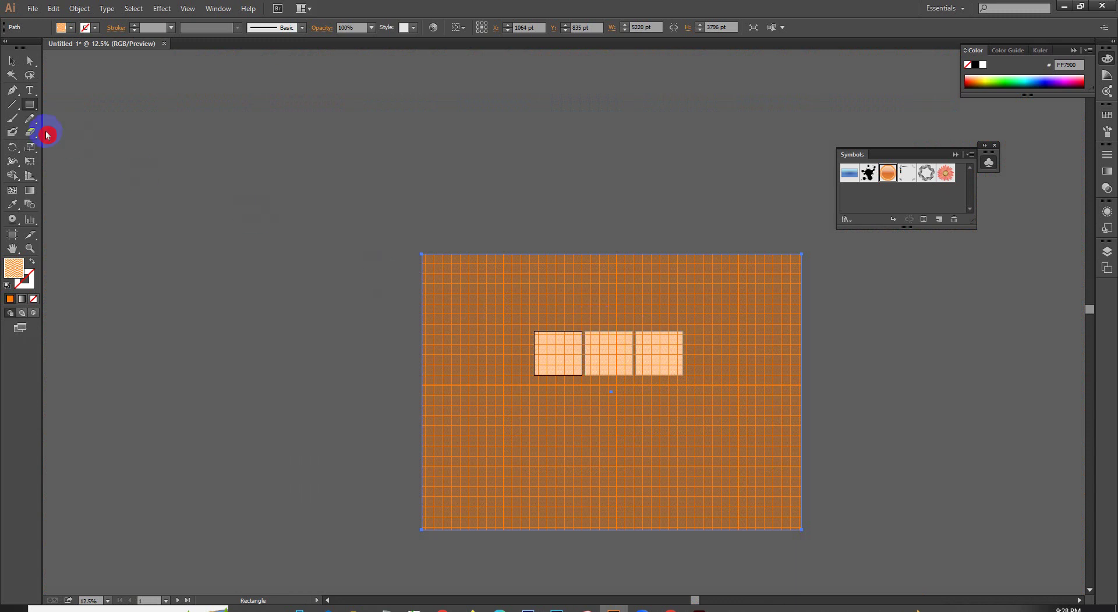
Select the big diamond-patterned rectangle and delete it, leaving the artboards blank.
click(12, 61)
drag(466, 262, 626, 353)
key(Delete)
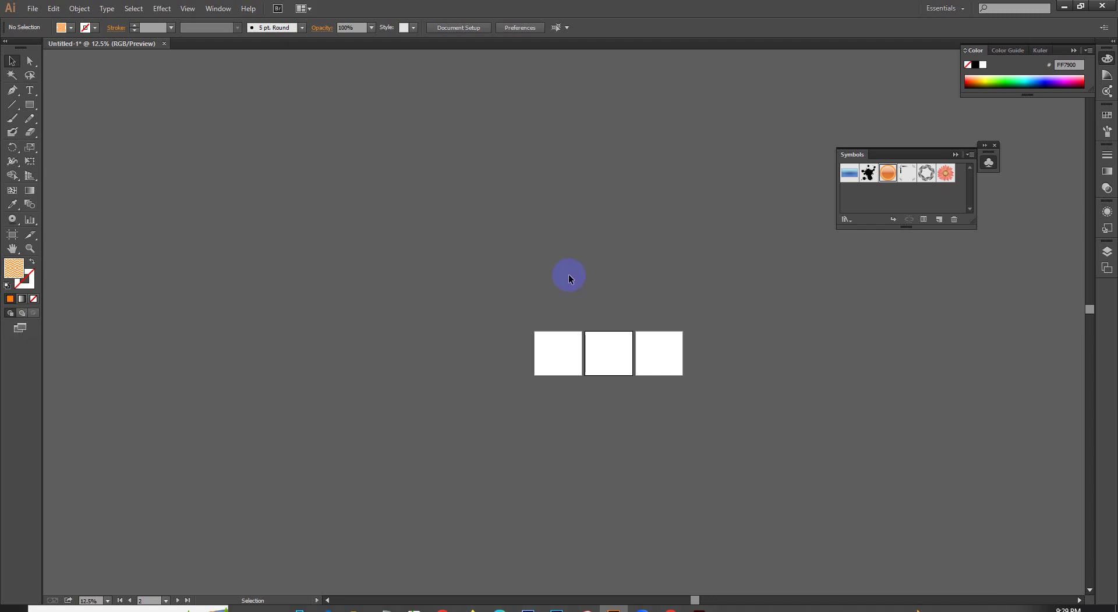
click(29, 105)
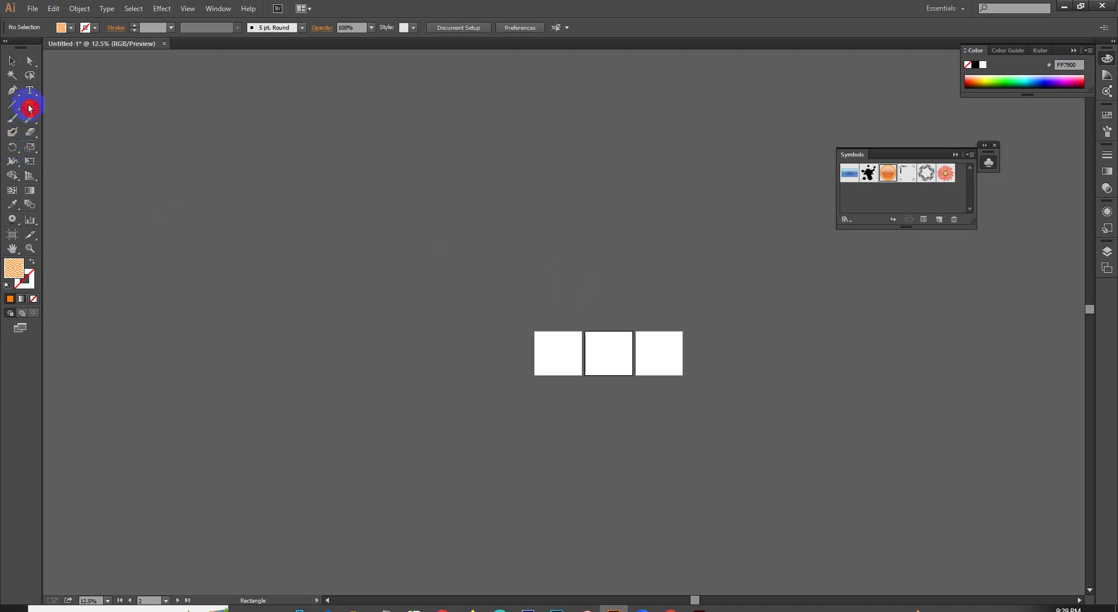
scroll(597, 373, up, 3)
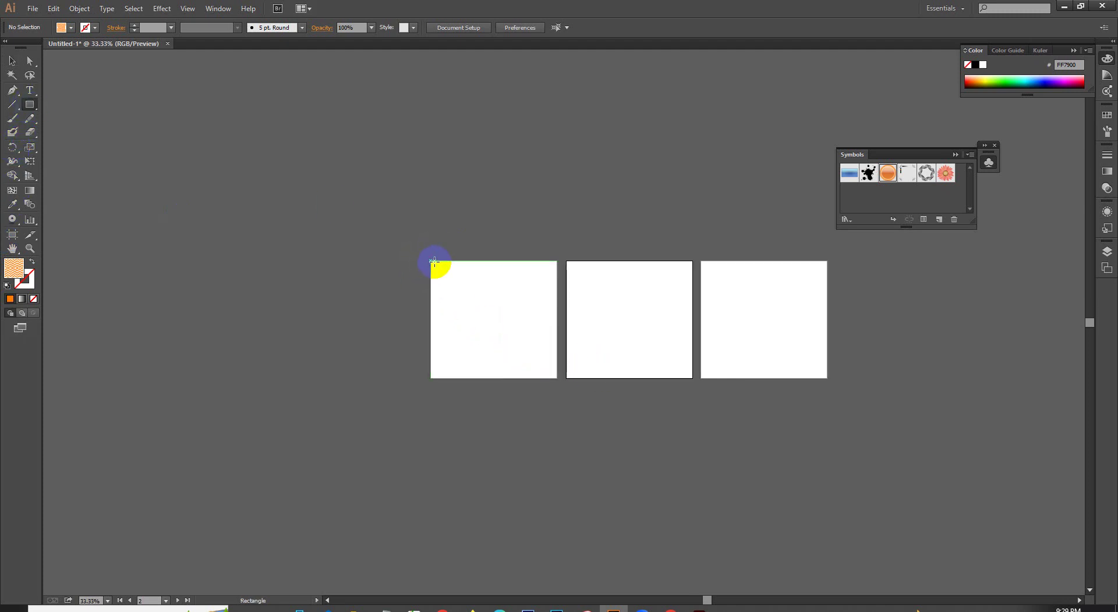
drag(430, 261, 519, 592)
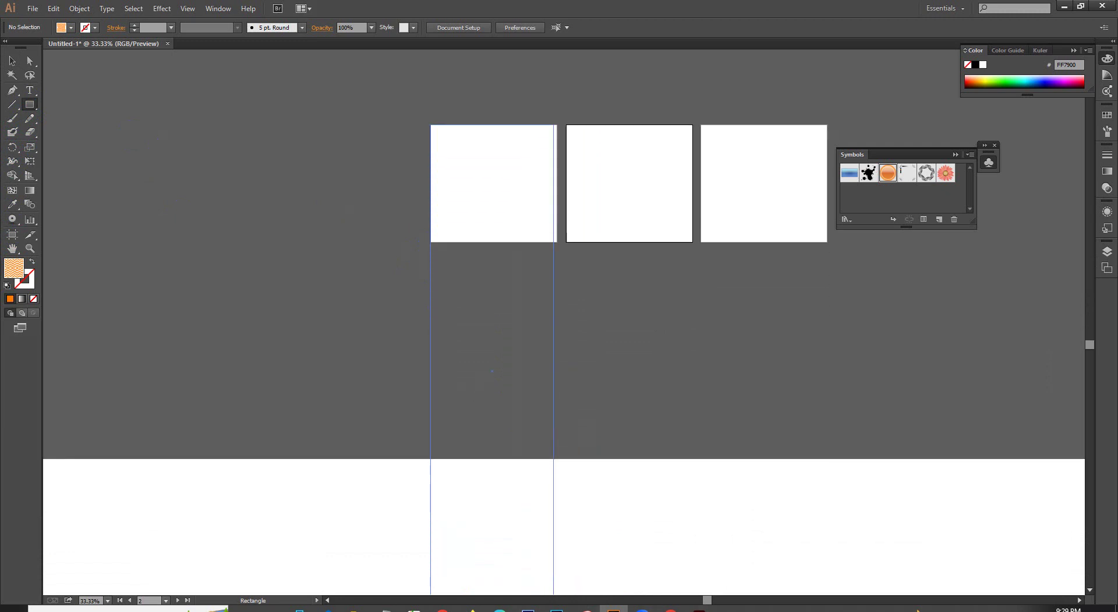
drag(519, 592, 554, 595)
scroll(550, 491, down, 2)
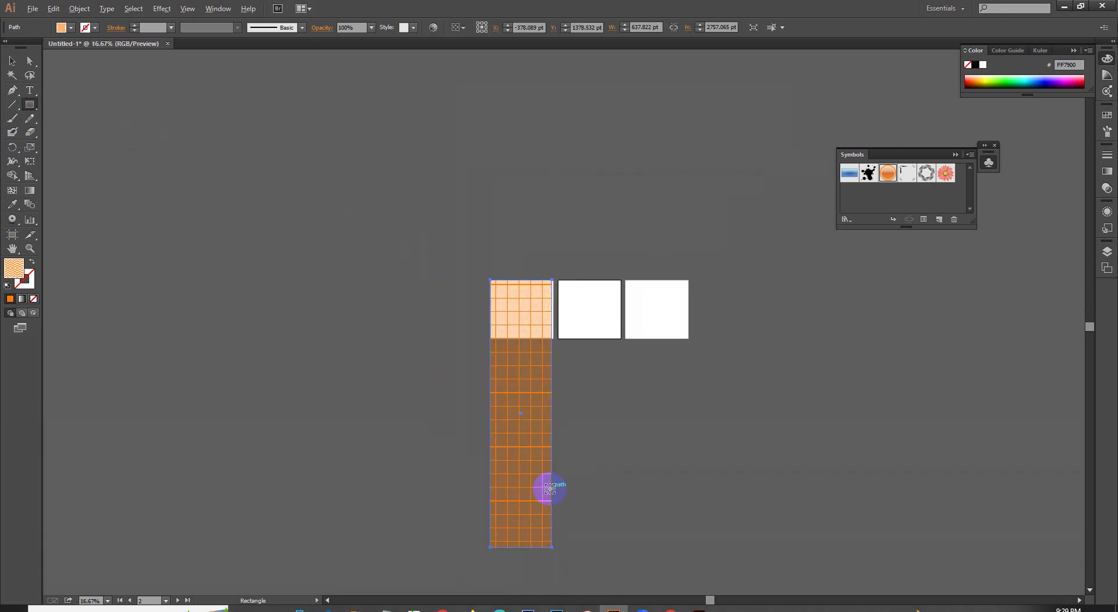
key(ctrl+z)
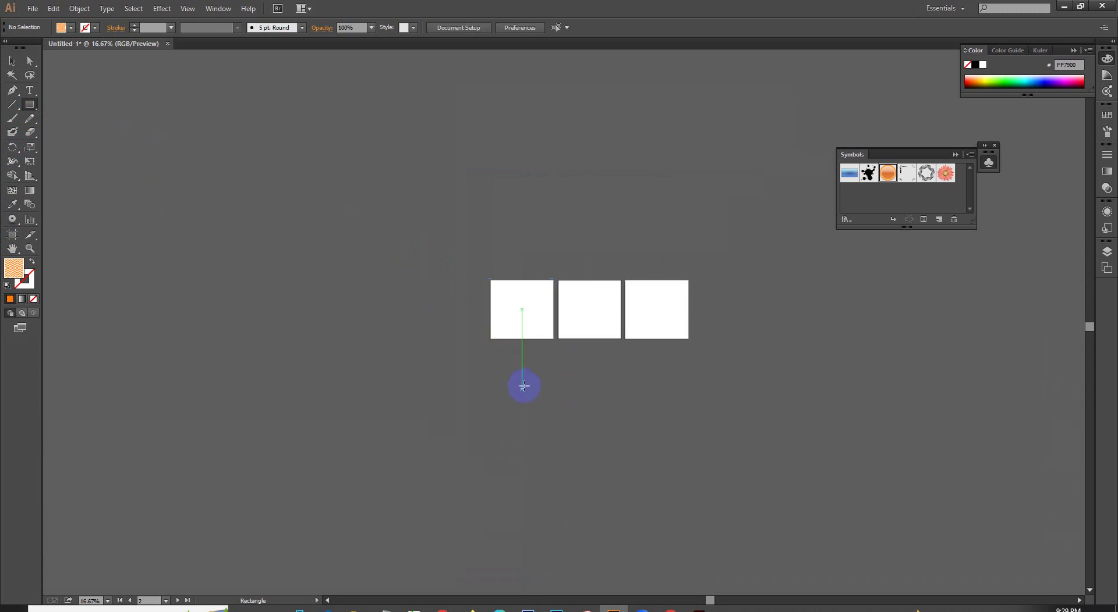
scroll(531, 384, down, 1)
drag(615, 492, 562, 269)
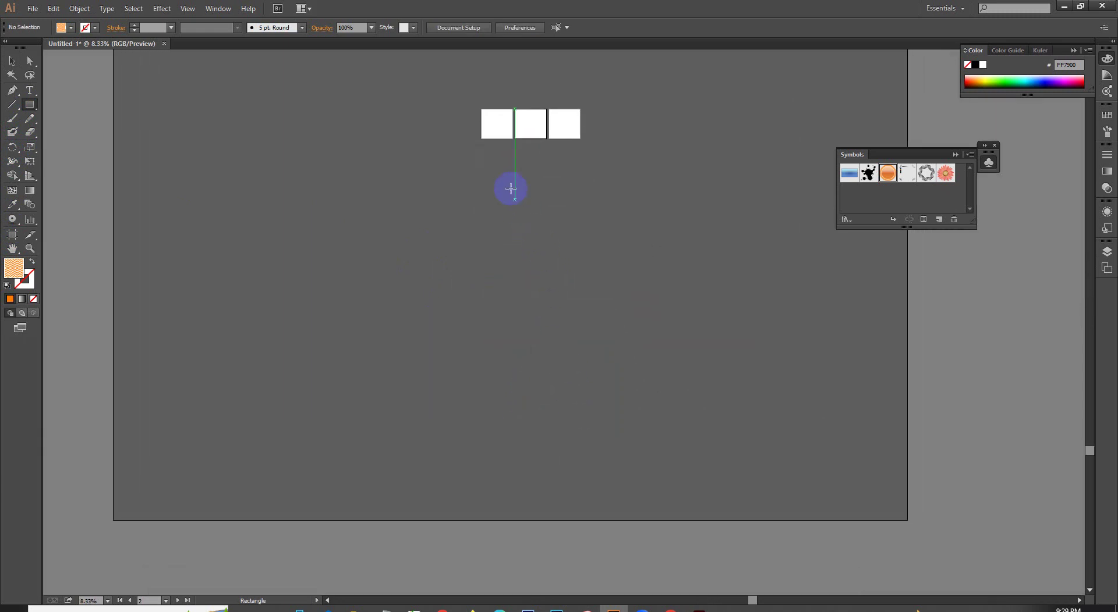
drag(481, 109, 514, 500)
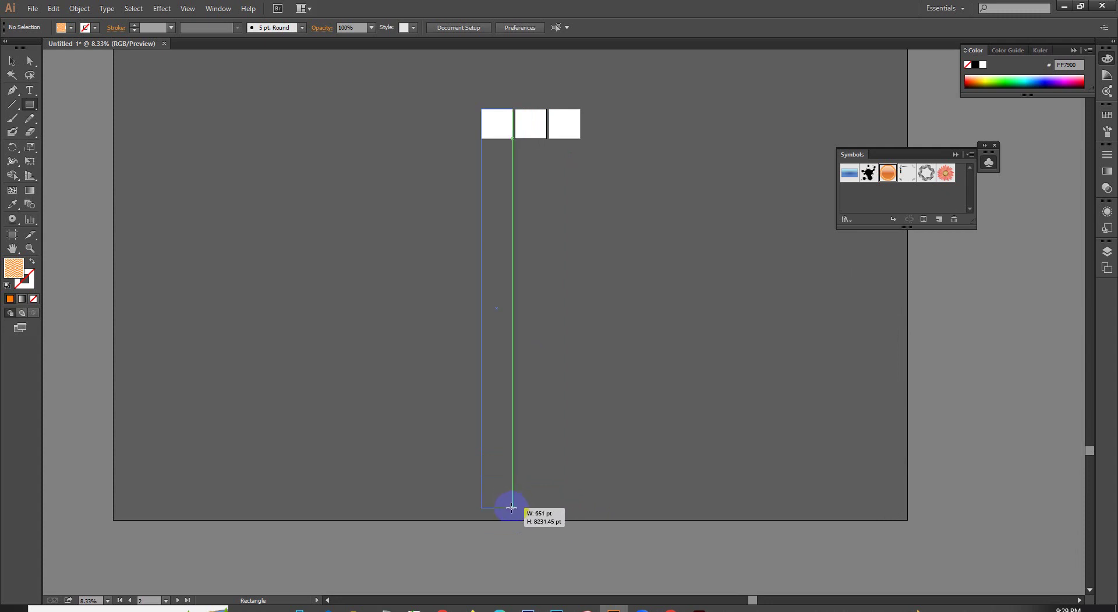
drag(513, 500, 511, 507)
scroll(501, 117, up, 5)
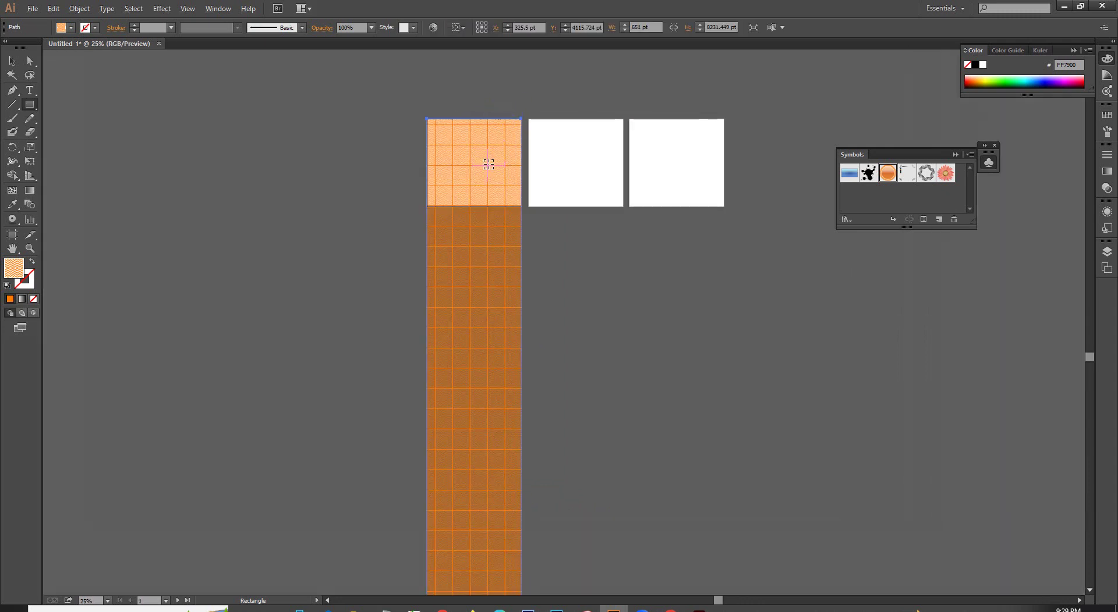
scroll(528, 291, up, 2)
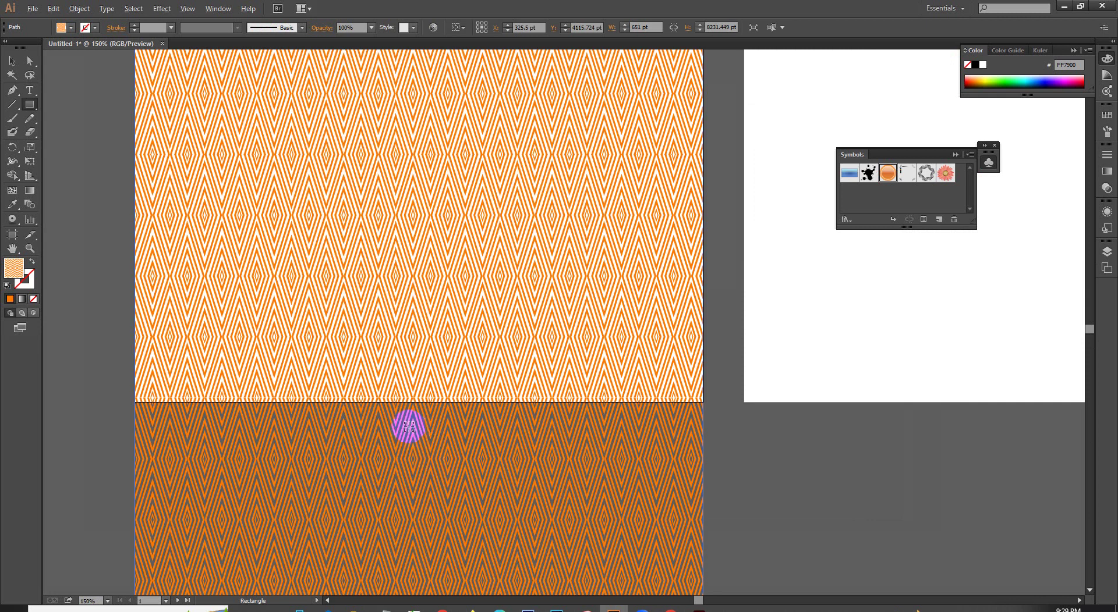
scroll(406, 425, up, 1)
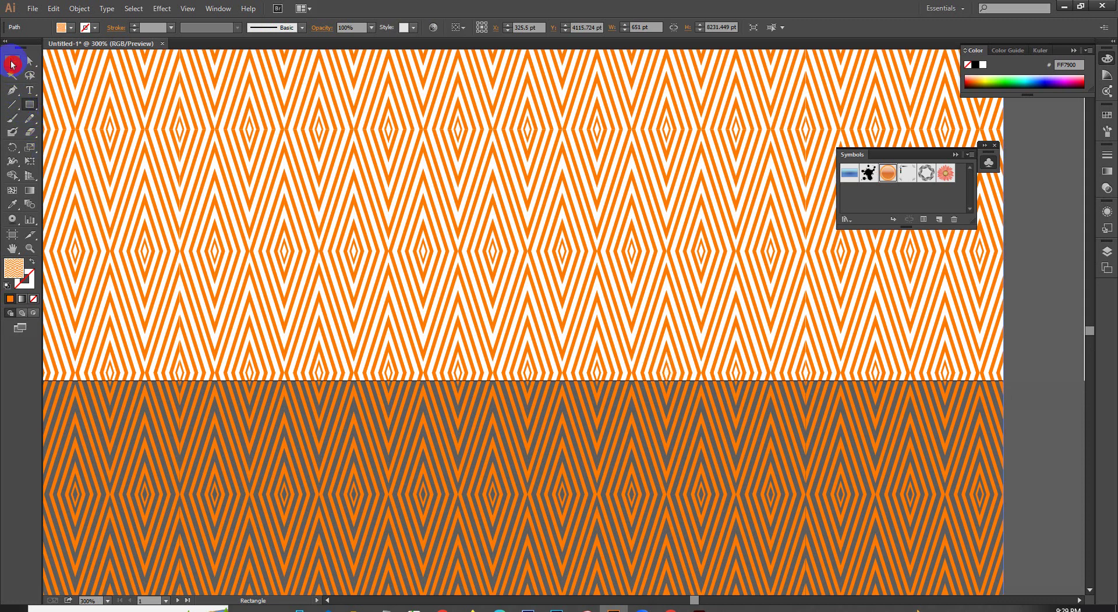
scroll(571, 313, down, 4)
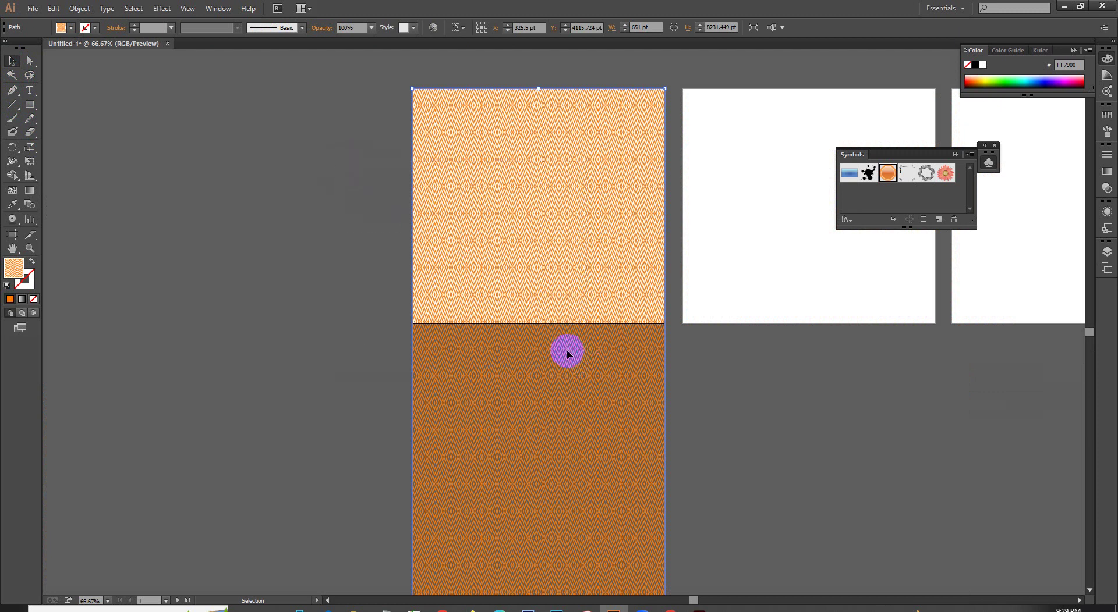
key(Delete)
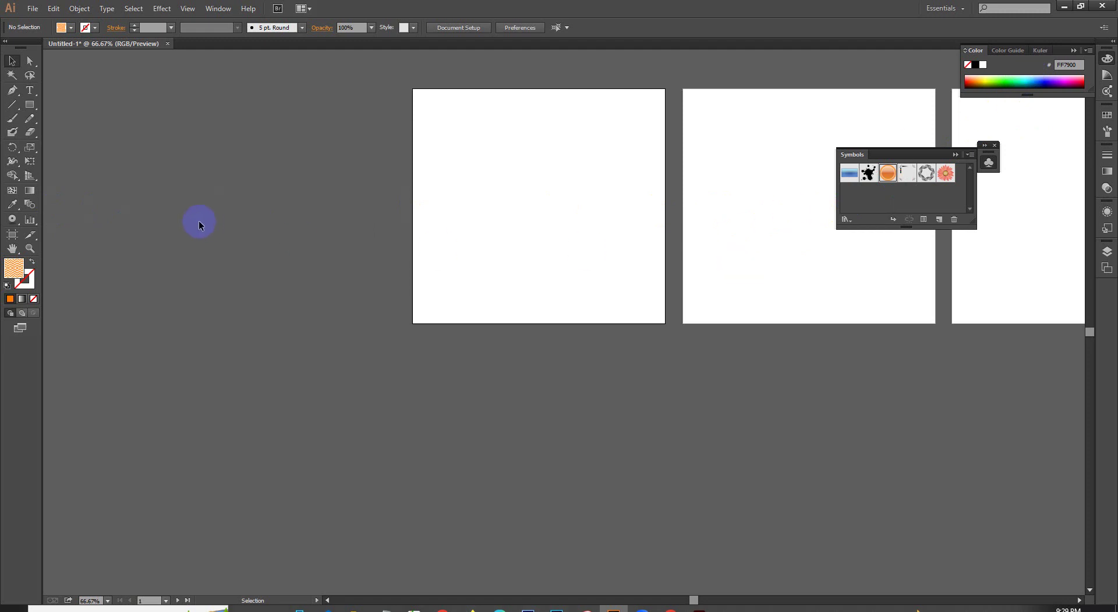
Search Google for 'logo design' in a new Chrome tab.
scroll(566, 140, up, 2)
drag(531, 216, 522, 205)
click(21, 251)
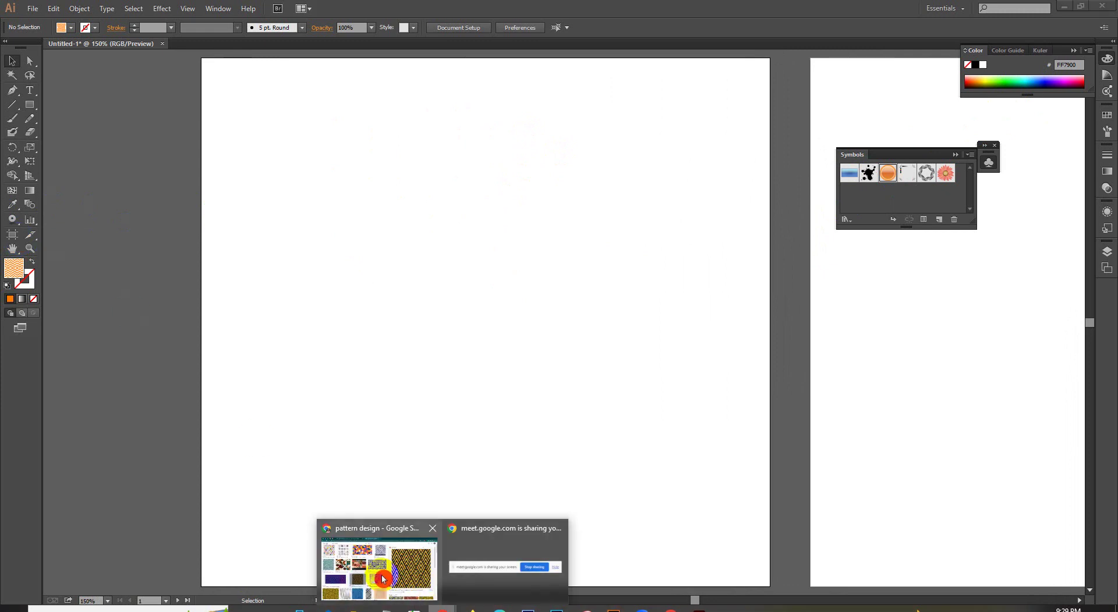
mouse_move(443, 606)
click(378, 573)
click(571, 10)
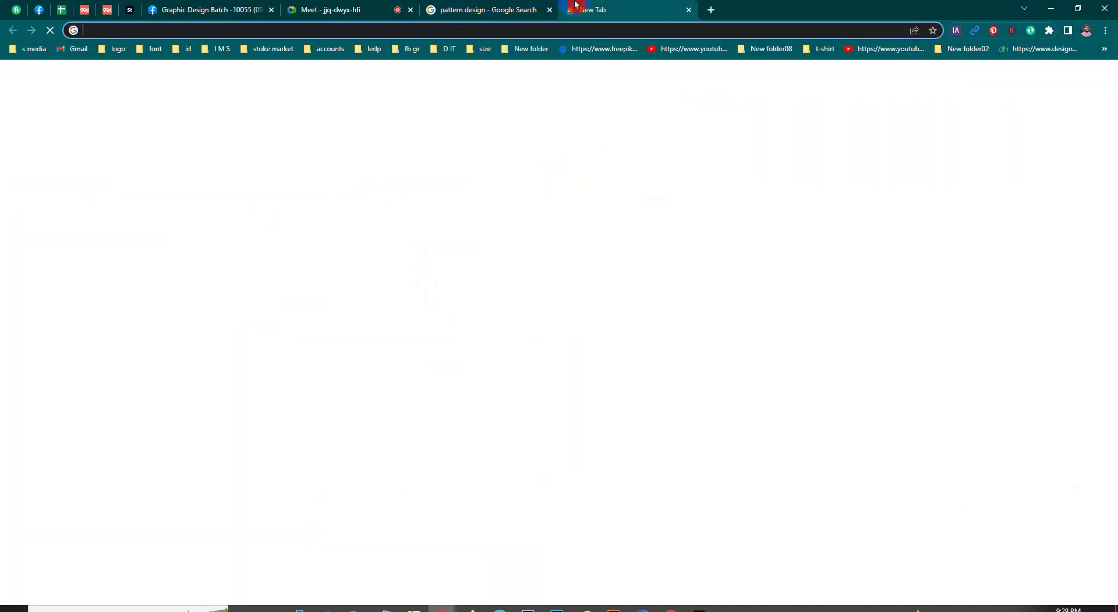
text(logo design)
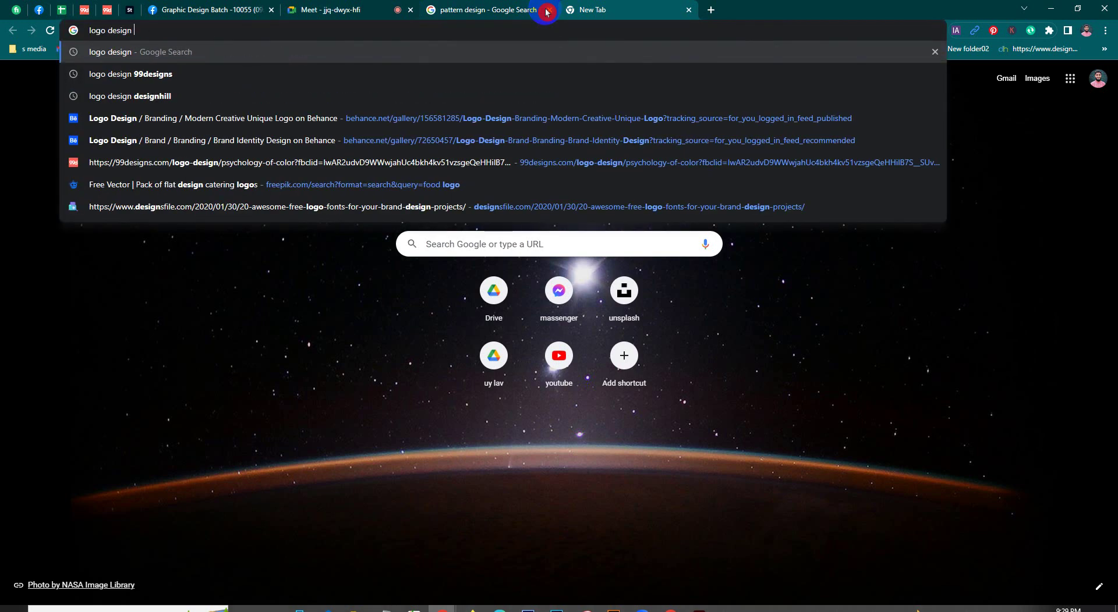
key(Return)
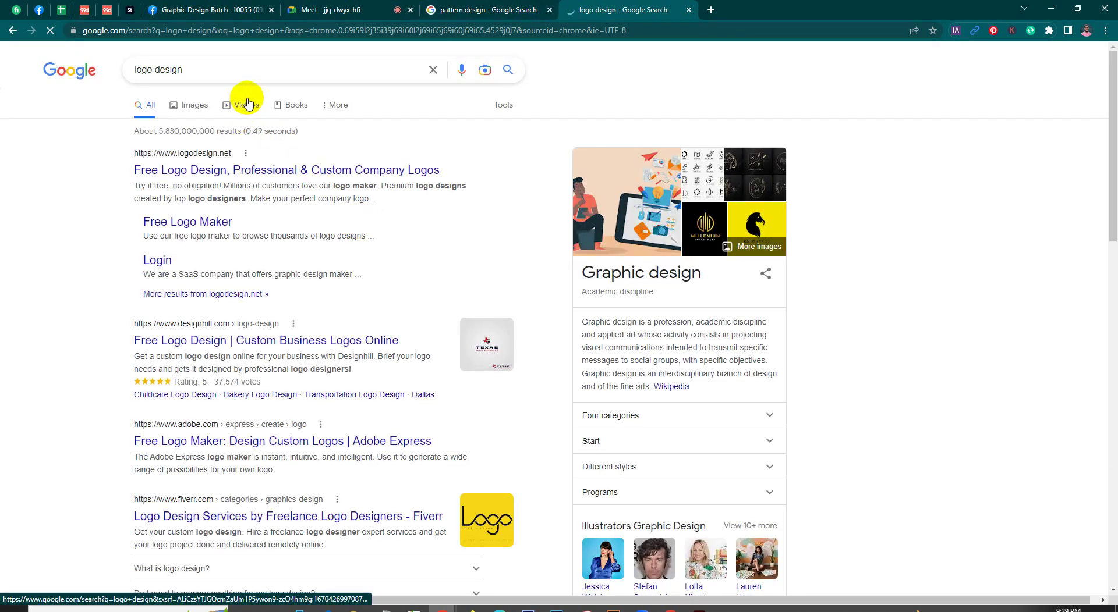
Show the image results and scroll down to the red Adobe logo.
click(198, 107)
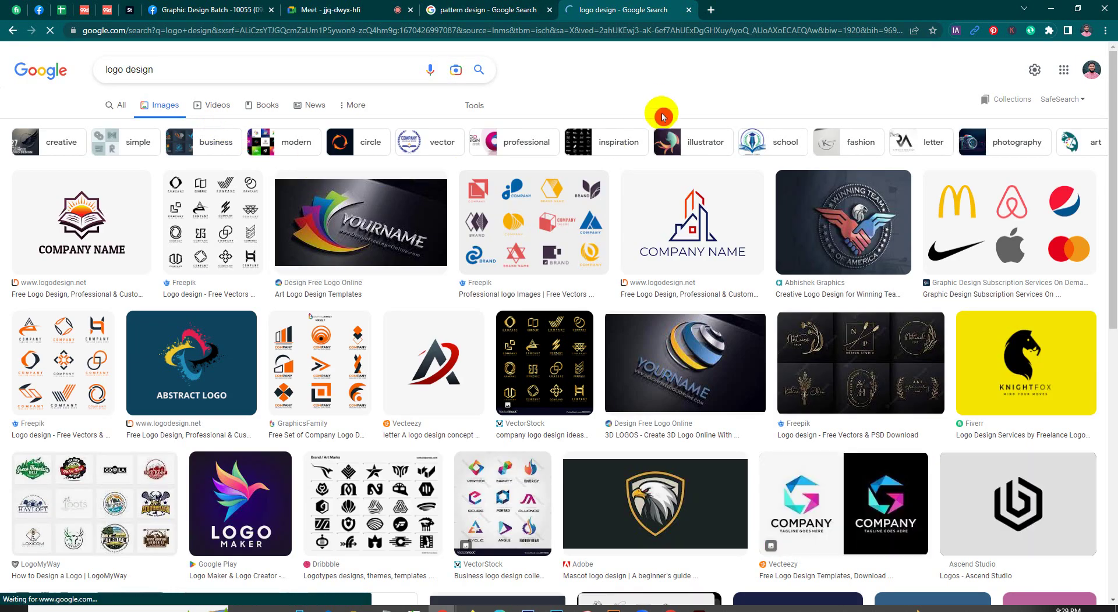
scroll(624, 308, down, 4)
scroll(624, 307, down, 5)
scroll(611, 307, down, 2)
scroll(600, 307, down, 1)
scroll(585, 309, down, 4)
scroll(585, 309, down, 3)
scroll(565, 311, down, 4)
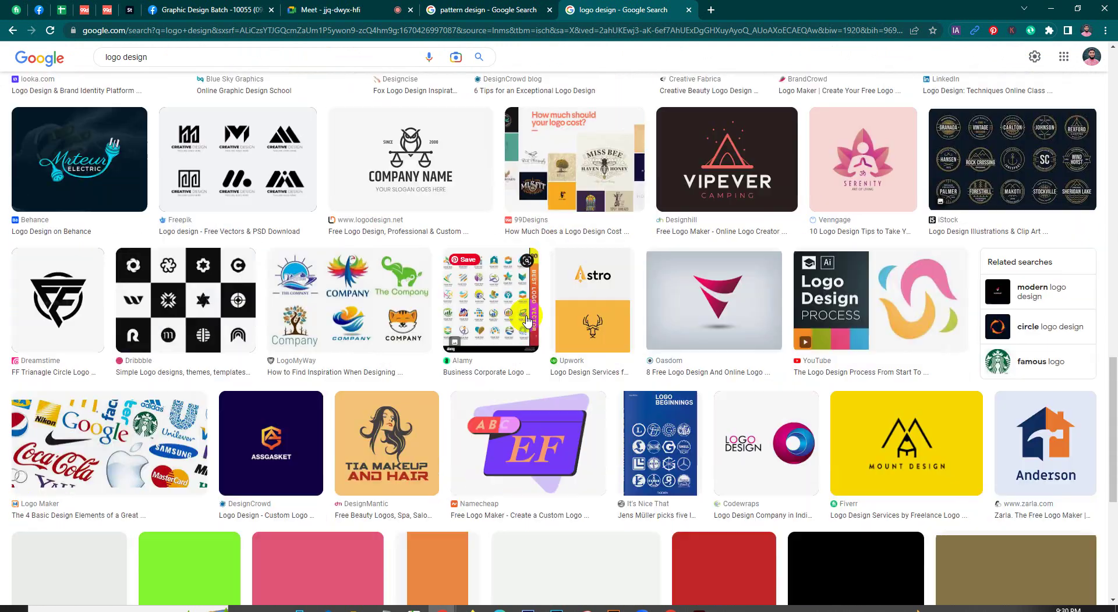
scroll(544, 314, down, 2)
scroll(524, 318, down, 2)
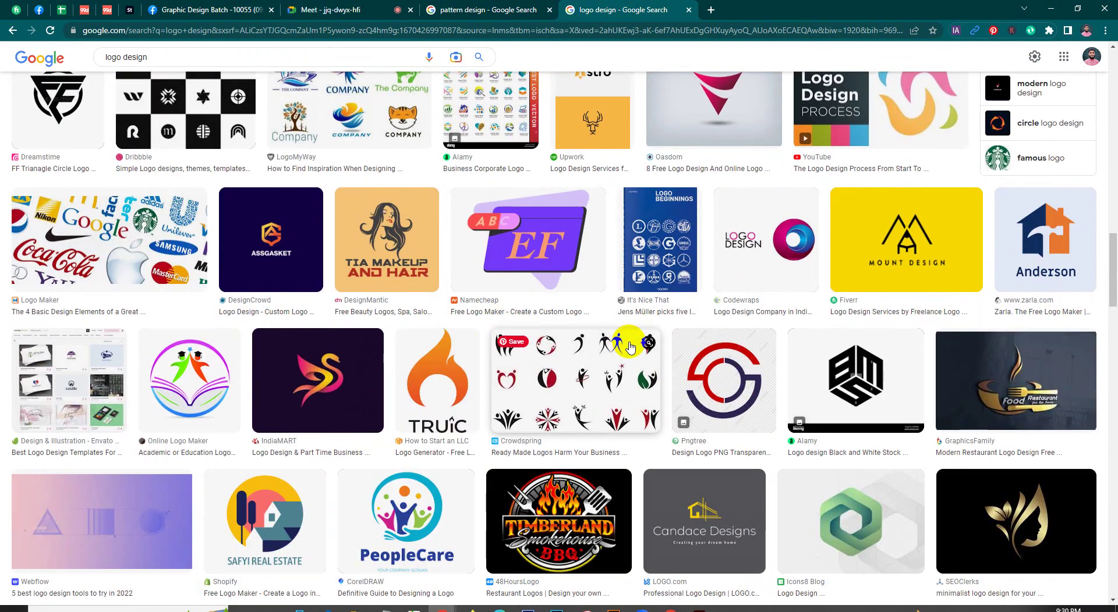
scroll(605, 332, down, 3)
scroll(620, 346, down, 3)
scroll(614, 341, down, 3)
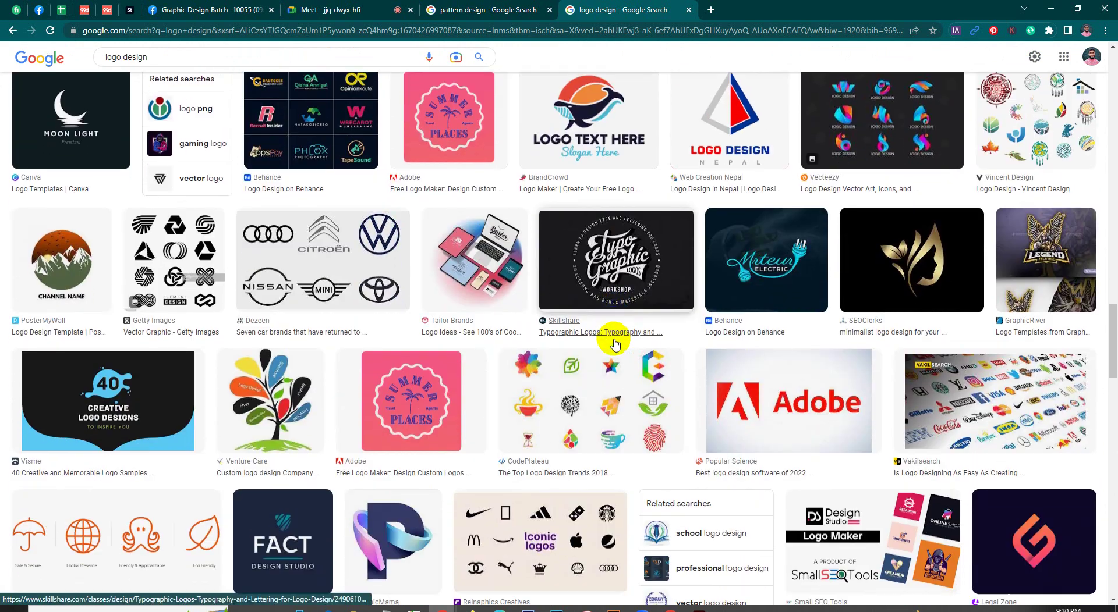
scroll(609, 337, down, 2)
Open the Adobe logo's large preview and copy the image.
click(779, 325)
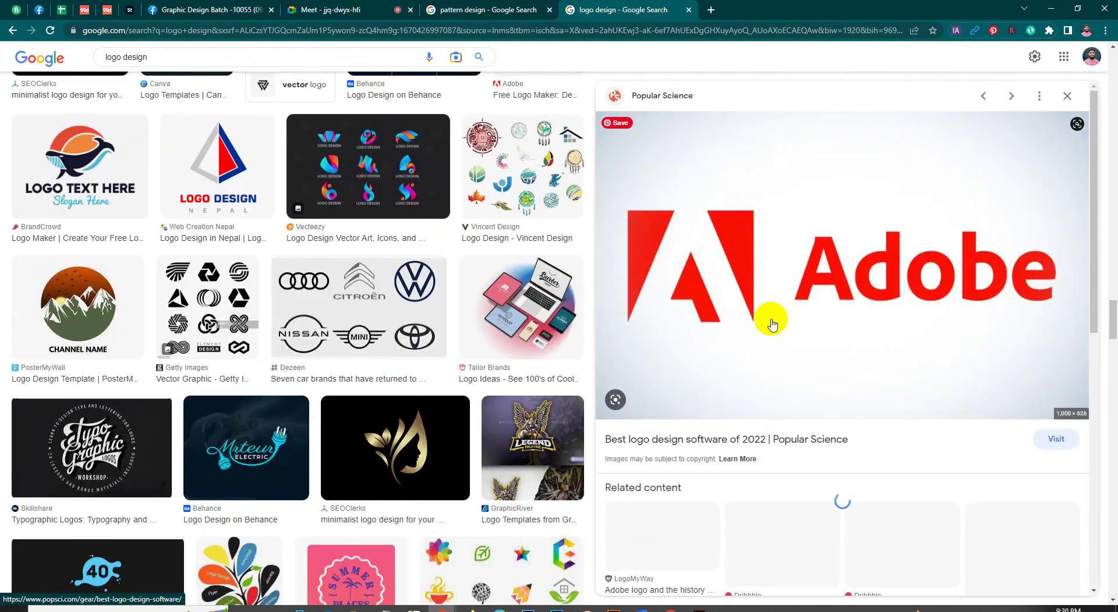
right_click(838, 241)
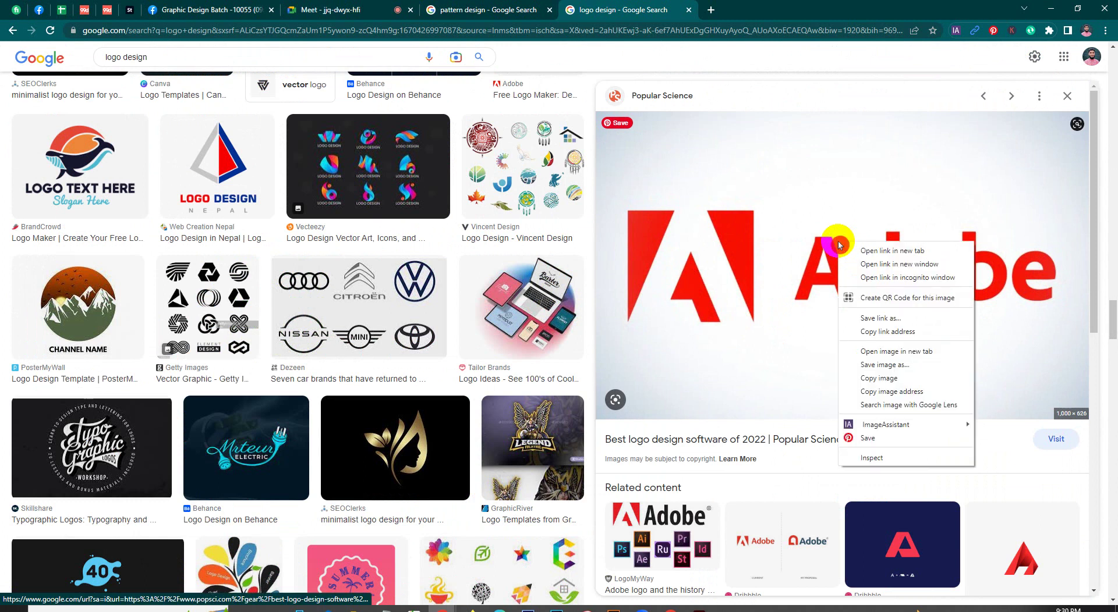
click(885, 390)
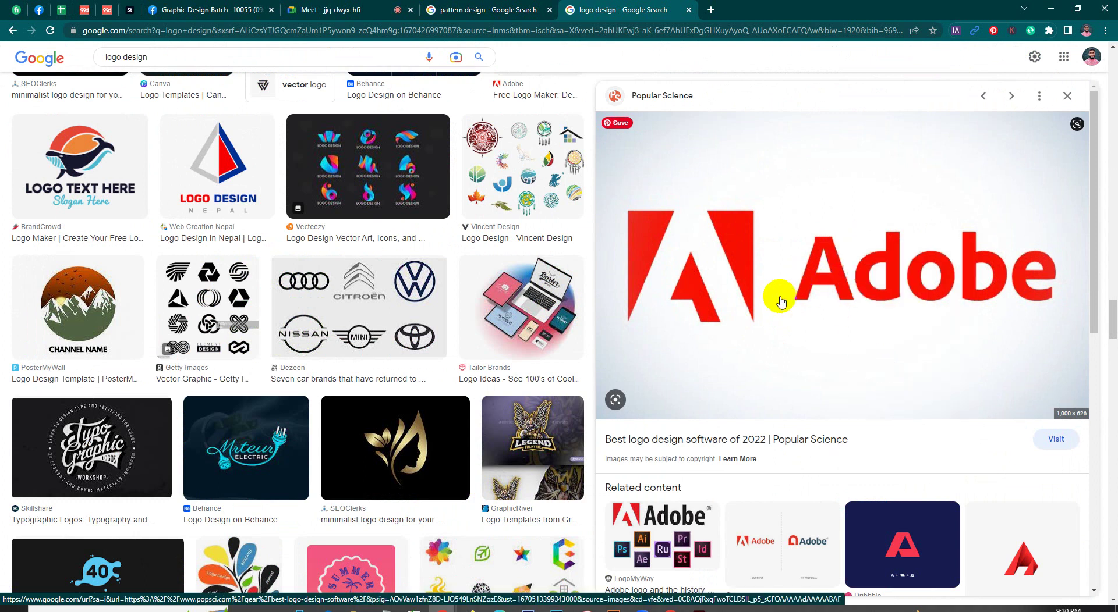
click(612, 608)
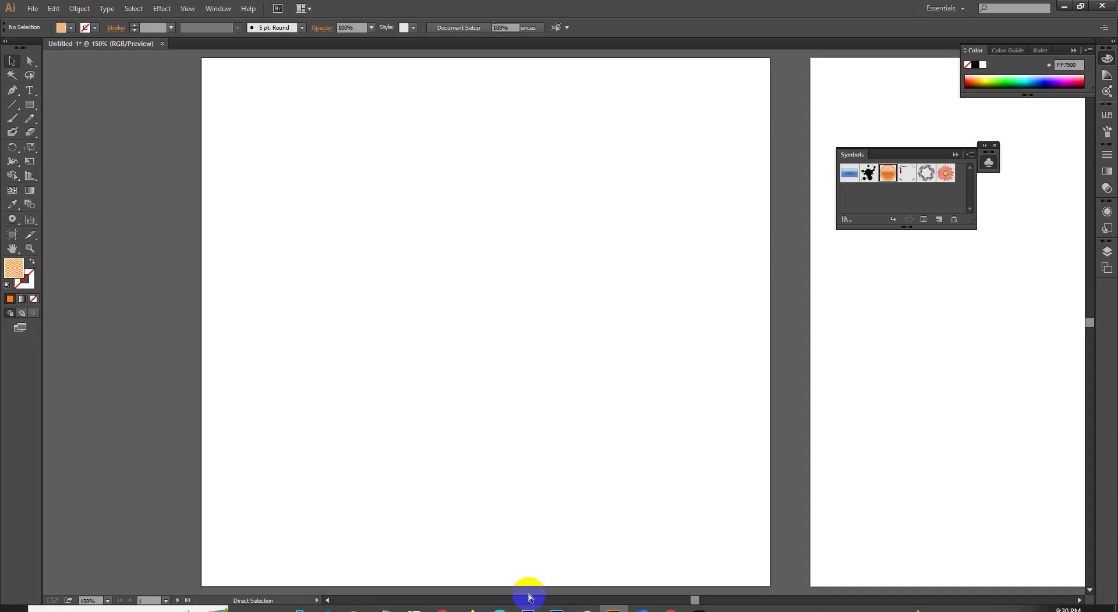
Paste the copied Adobe logo image onto the Illustrator artboard.
key(ctrl+v)
drag(339, 286, 441, 294)
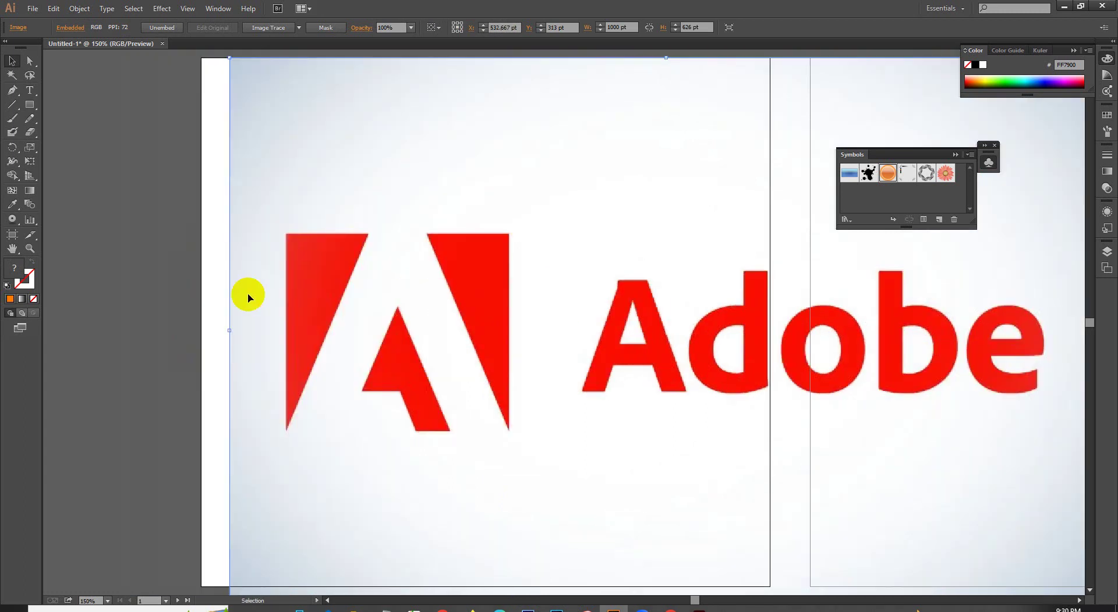
scroll(342, 304, up, 3)
scroll(296, 299, down, 3)
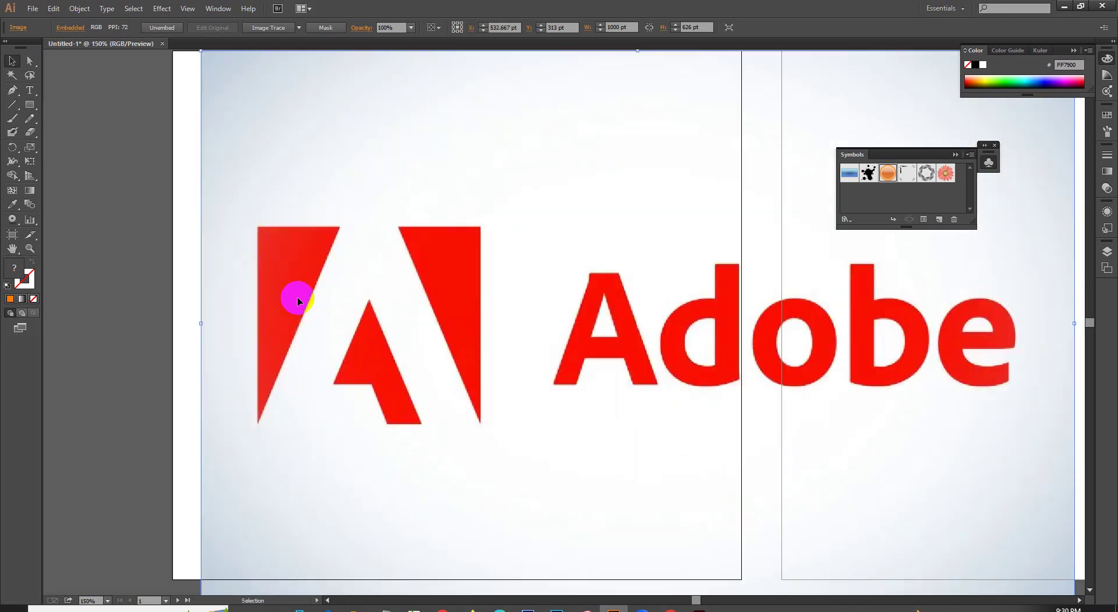
scroll(299, 303, down, 2)
mouse_move(439, 336)
mouse_down()
mouse_move(392, 320)
mouse_move(387, 331)
mouse_up()
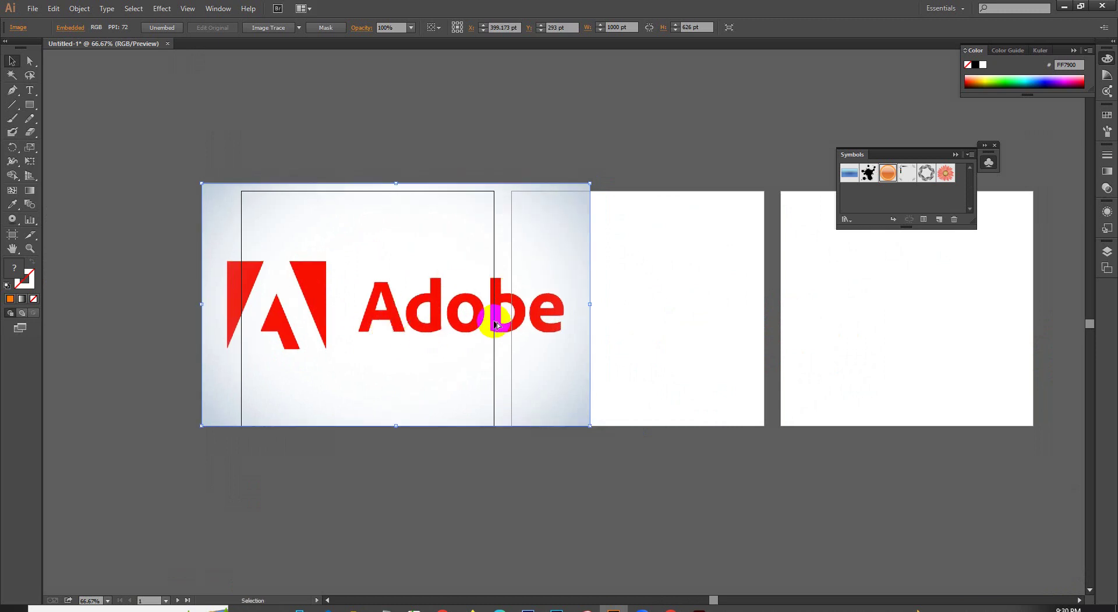
Centre the logo horizontally and vertically relative to the artboard.
click(433, 29)
click(449, 65)
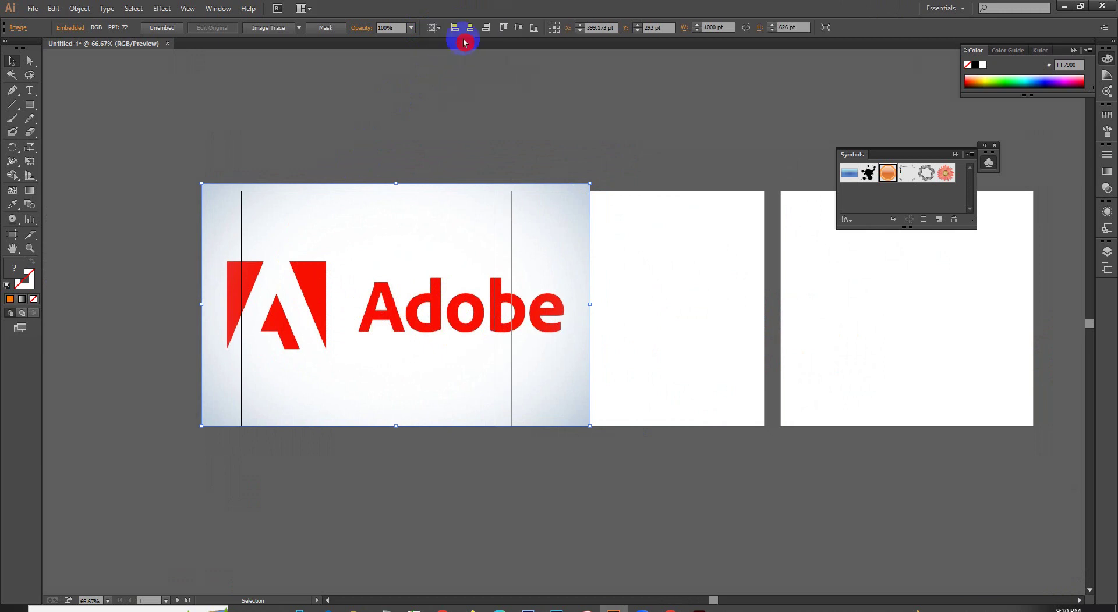
click(520, 30)
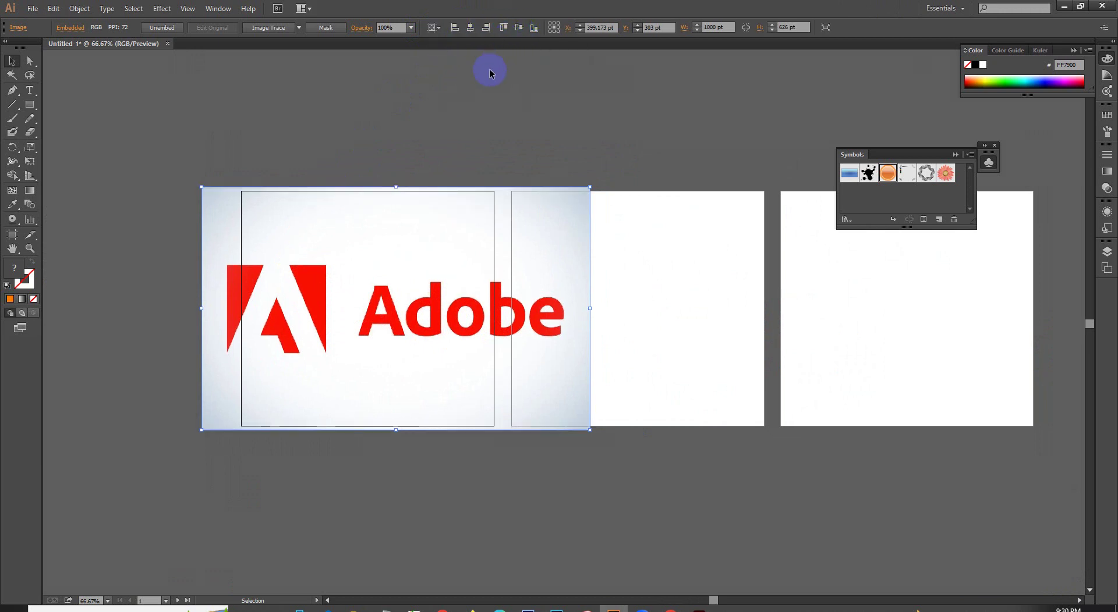
click(471, 30)
click(418, 99)
scroll(232, 243, up, 2)
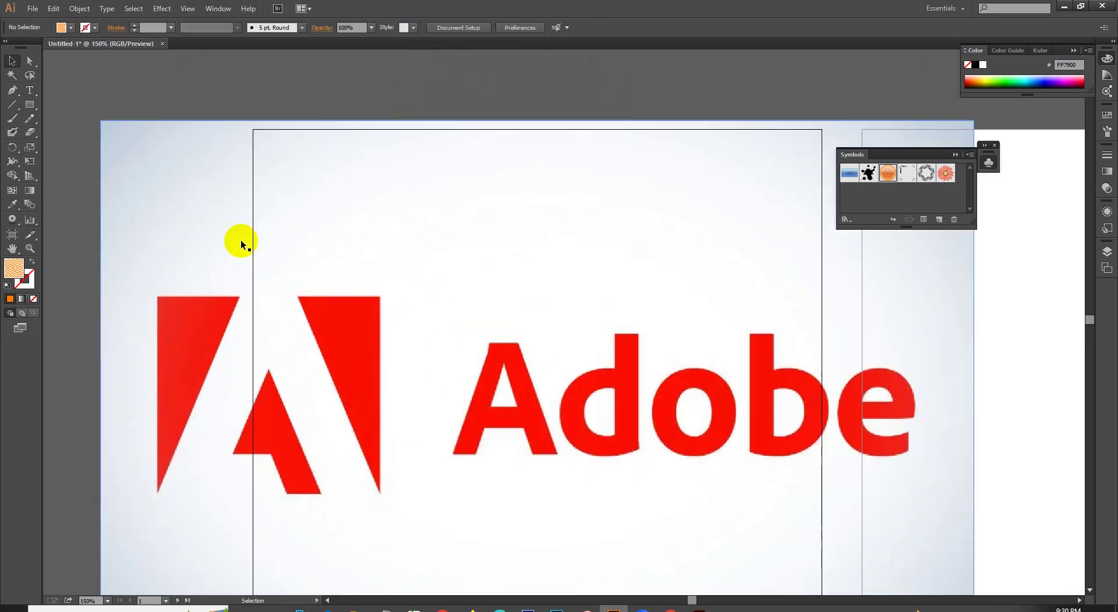
drag(414, 273, 392, 198)
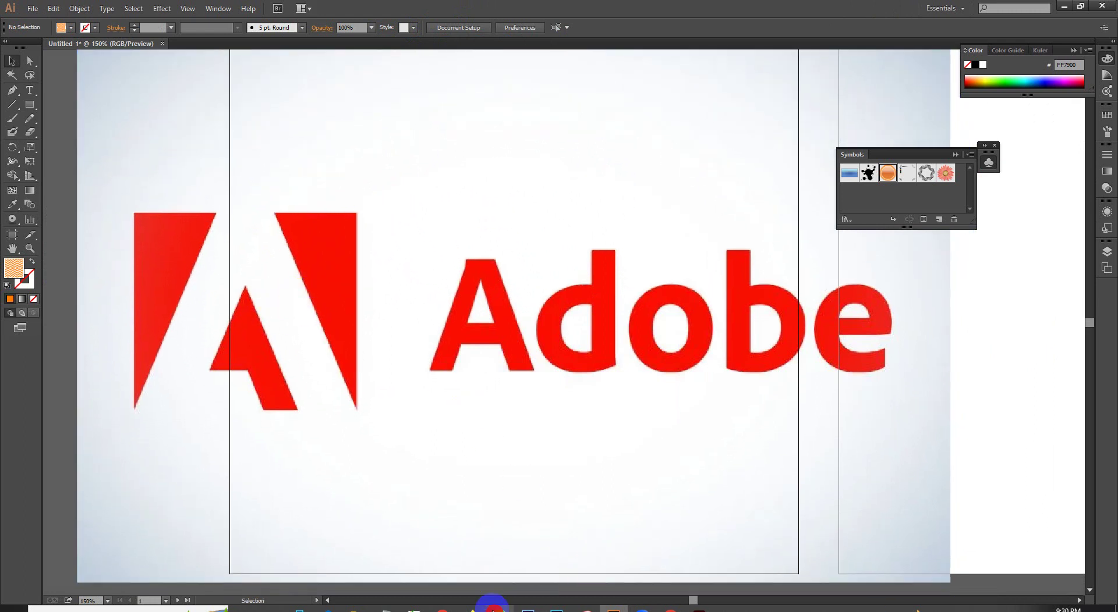
click(377, 563)
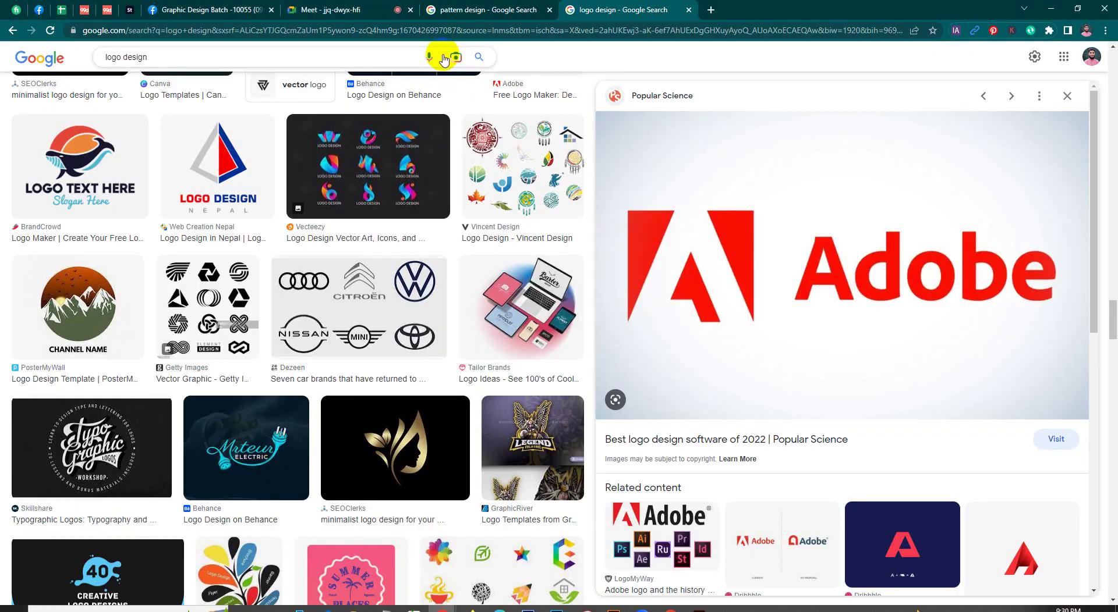
Check the Google Meet participant list, close it, and return to Illustrator.
click(346, 7)
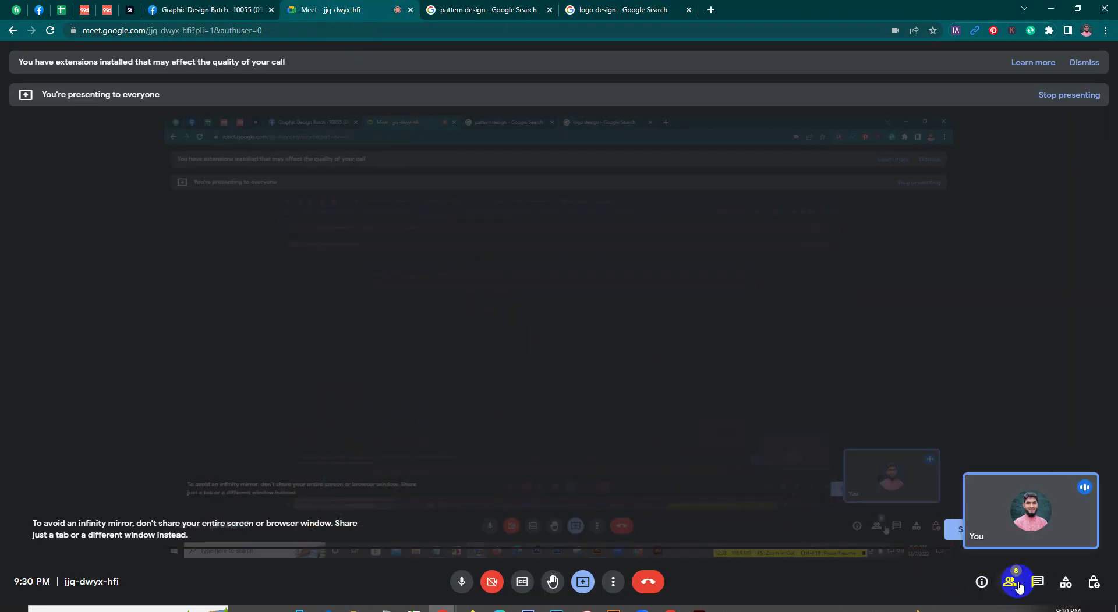
click(1011, 583)
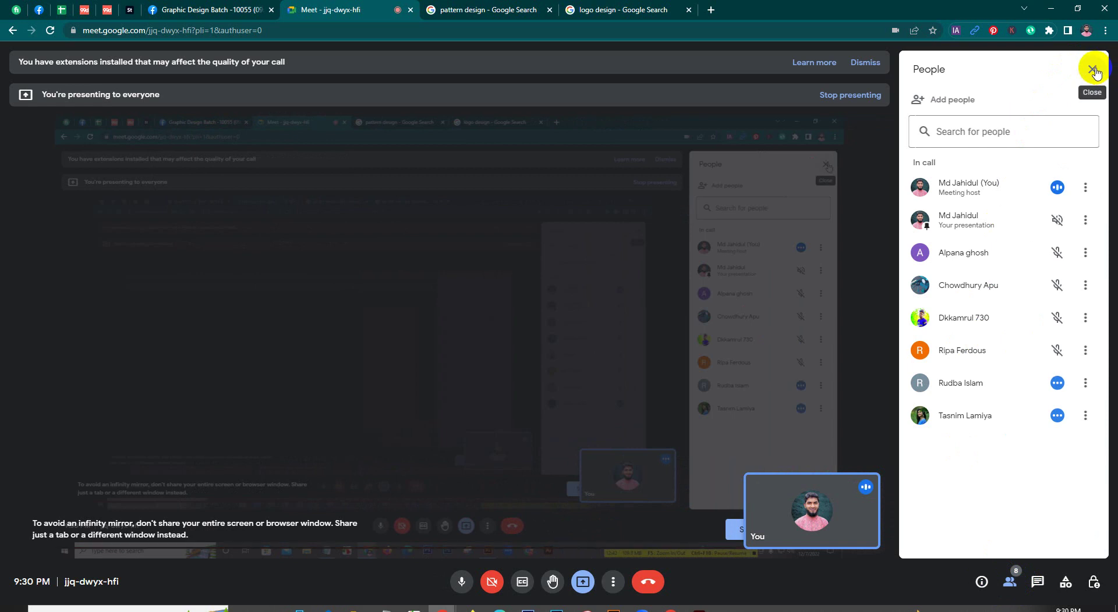
click(1093, 69)
click(613, 609)
click(523, 343)
Select the embedded Adobe logo image and zoom in to inspect its pixels.
click(497, 331)
scroll(501, 333, down, 2)
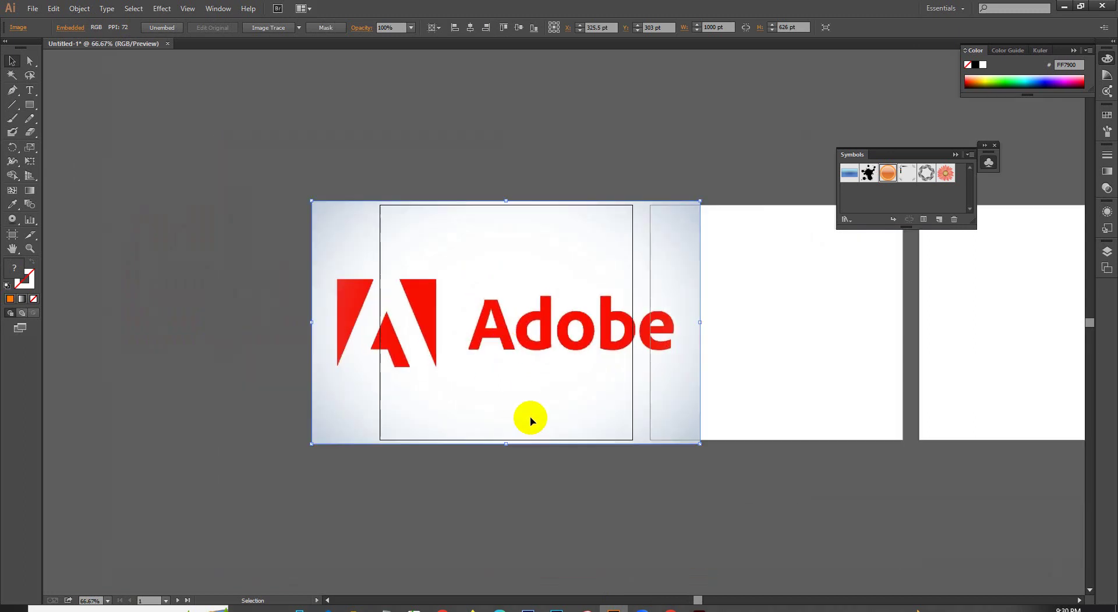
scroll(529, 340, up, 2)
scroll(223, 305, up, 1)
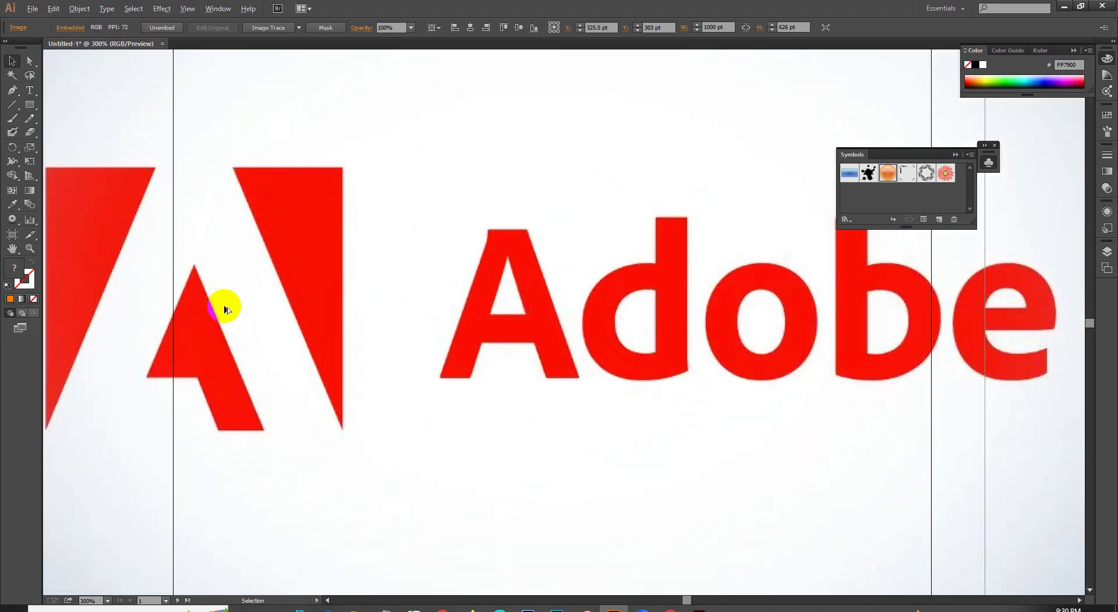
scroll(225, 305, up, 1)
scroll(316, 254, up, 3)
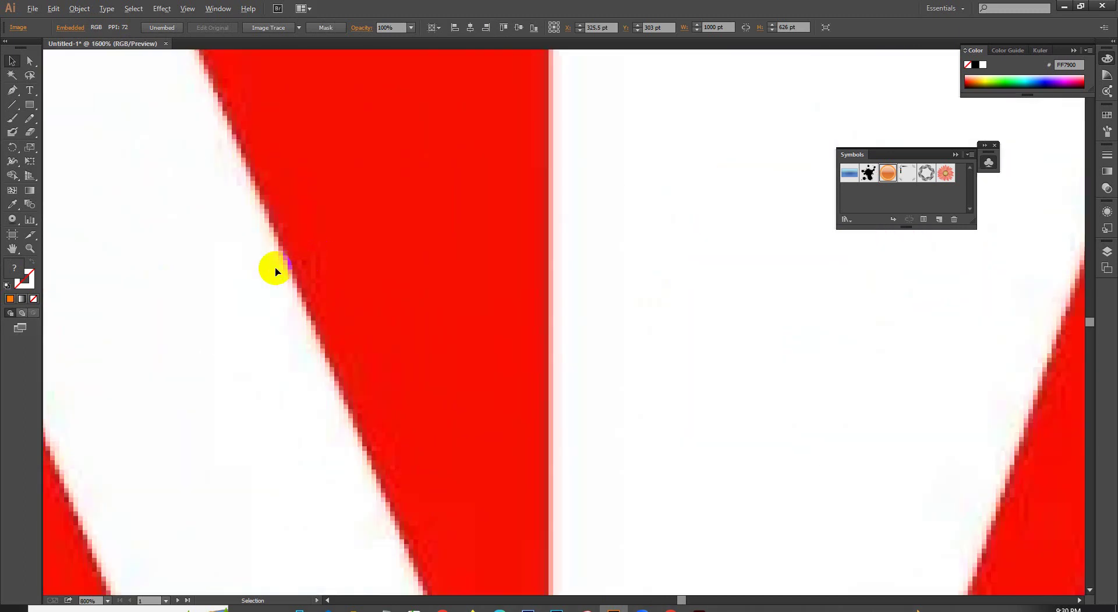
scroll(273, 267, up, 1)
scroll(282, 268, up, 1)
scroll(283, 268, up, 1)
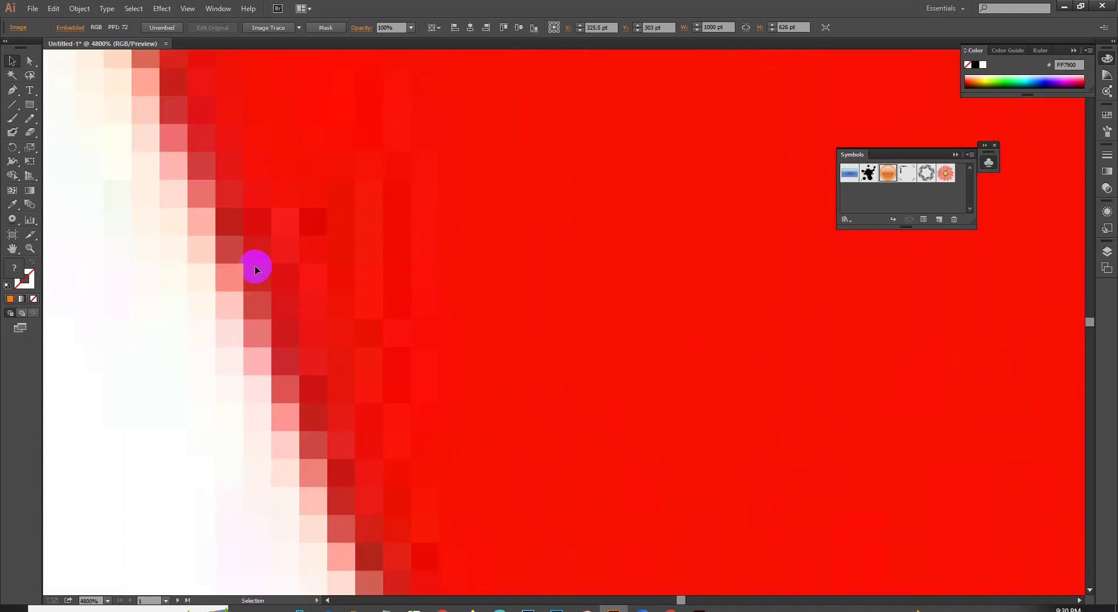
scroll(258, 262, down, 2)
scroll(270, 267, down, 3)
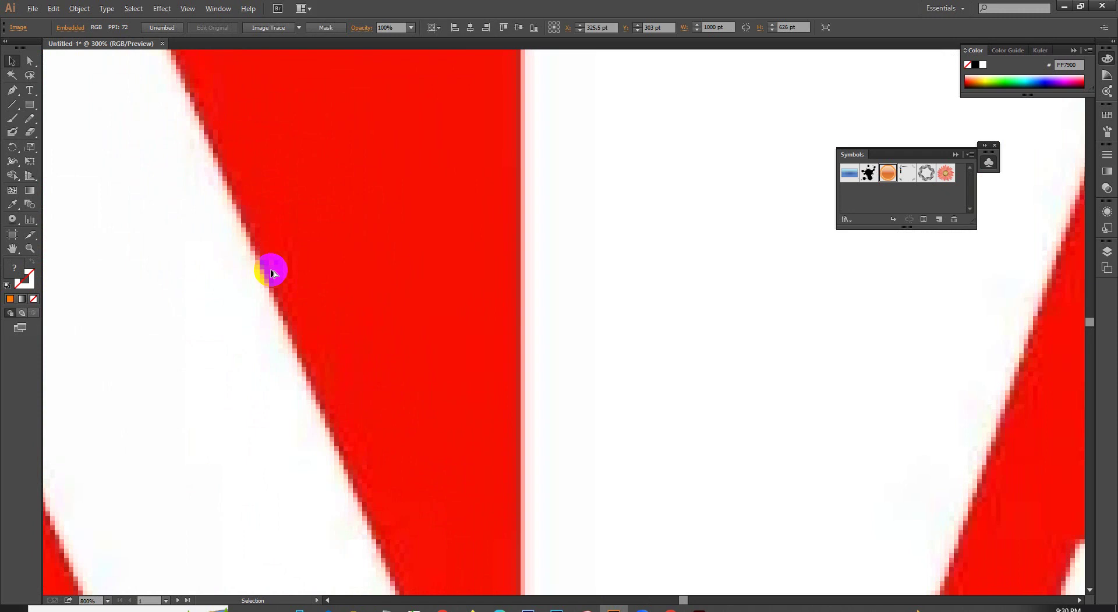
scroll(271, 273, down, 1)
scroll(269, 274, down, 2)
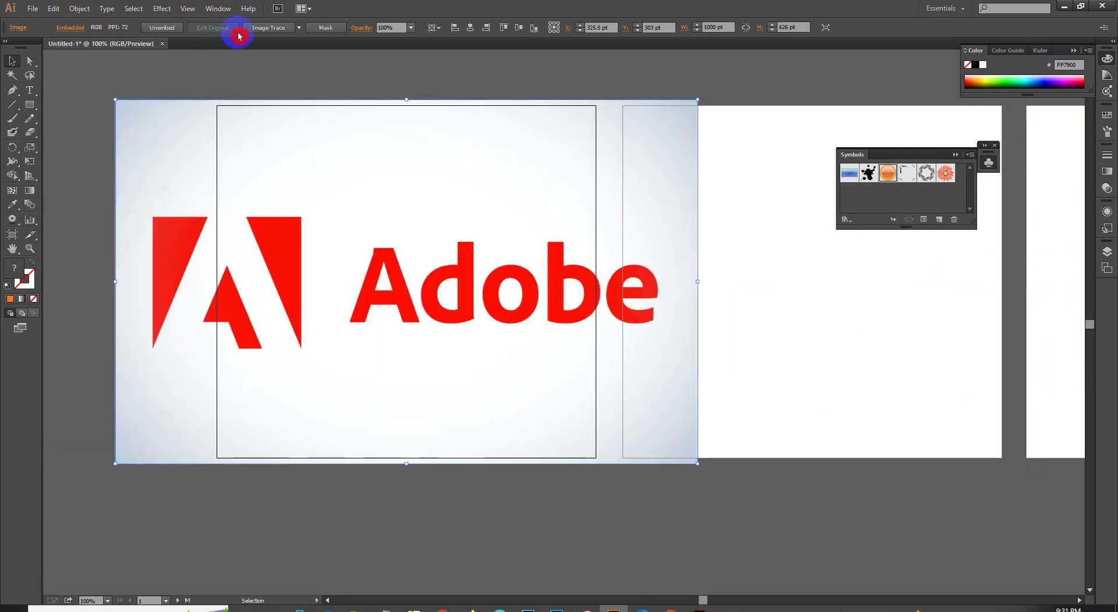
Image Trace the logo and expand it into black vector paths.
click(269, 35)
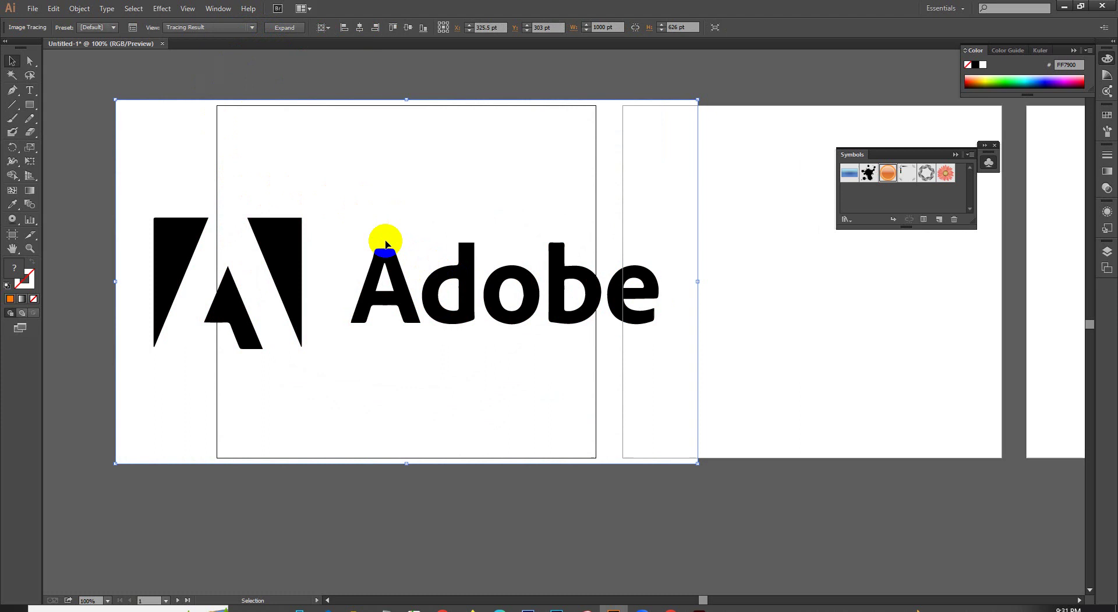
click(275, 36)
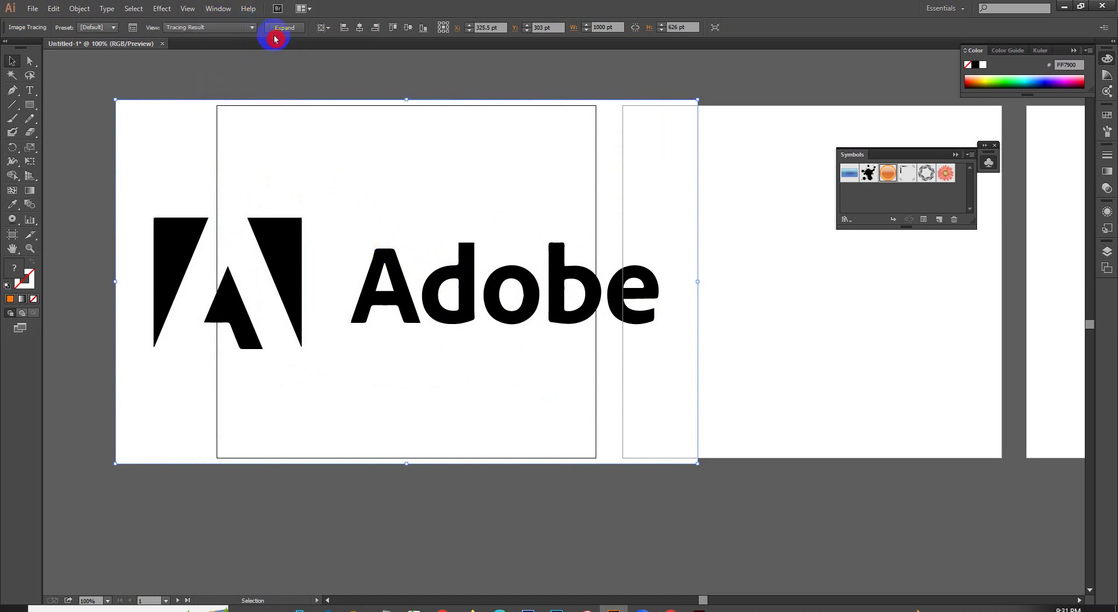
click(319, 68)
Undo the accidental move and ungroup the traced logo.
mouse_move(403, 164)
mouse_down()
mouse_move(342, 269)
mouse_move(309, 457)
mouse_up()
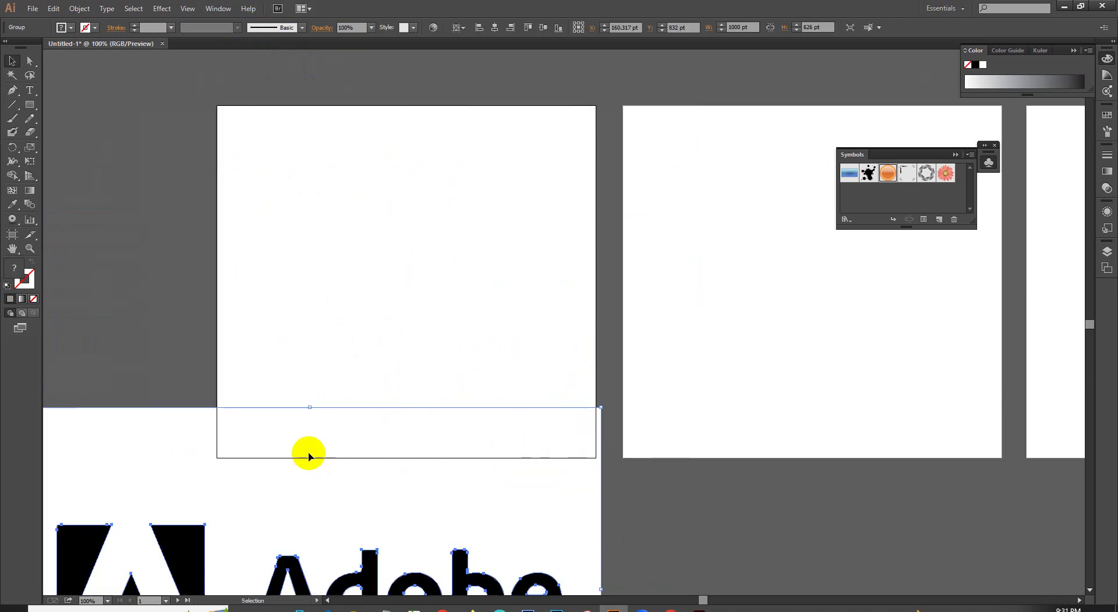
key(ctrl+z)
right_click(441, 249)
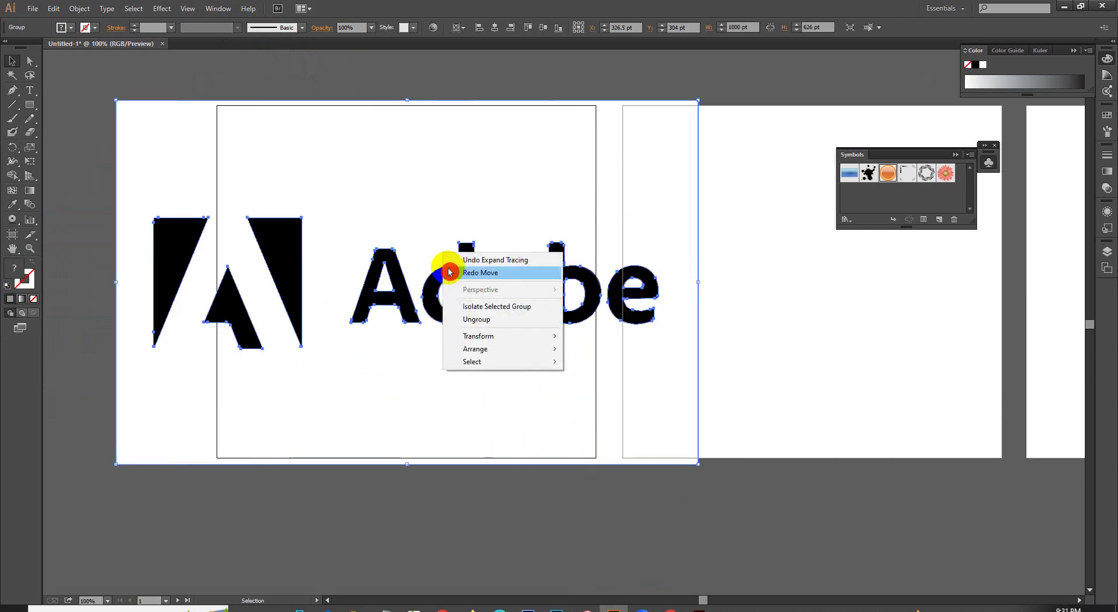
click(489, 319)
click(401, 28)
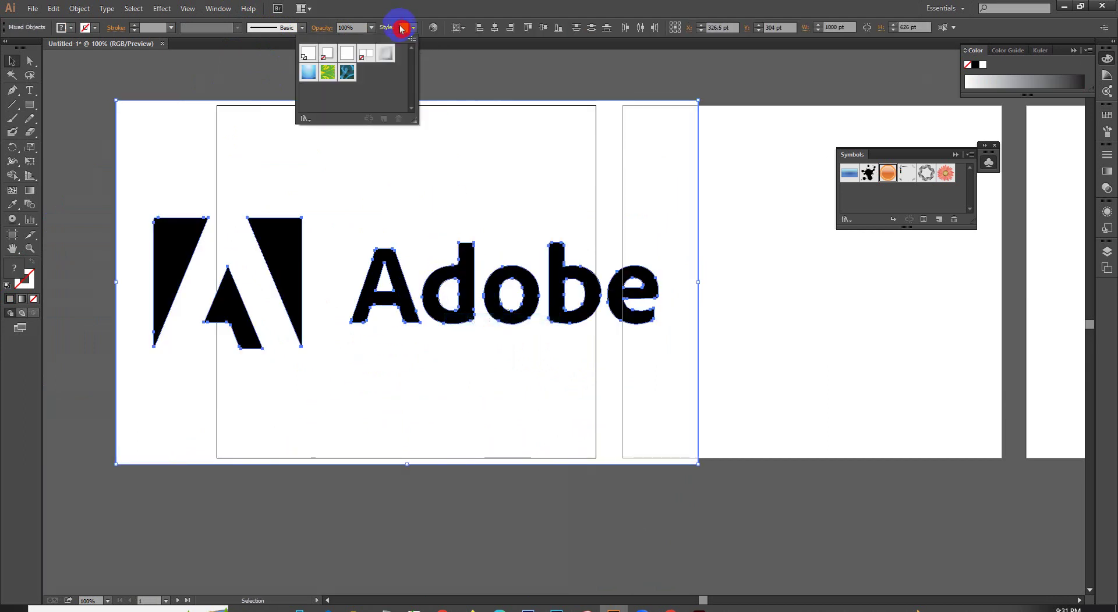
click(464, 61)
click(455, 115)
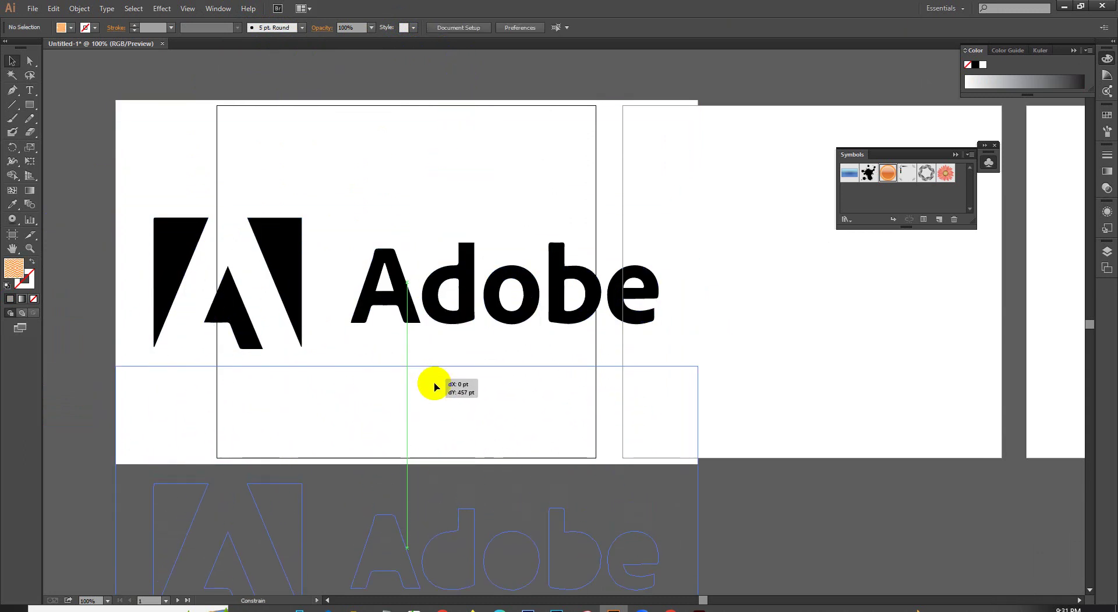
Move the white background and the o, b, e counters down below the logo.
drag(426, 336, 426, 431)
drag(449, 301, 503, 579)
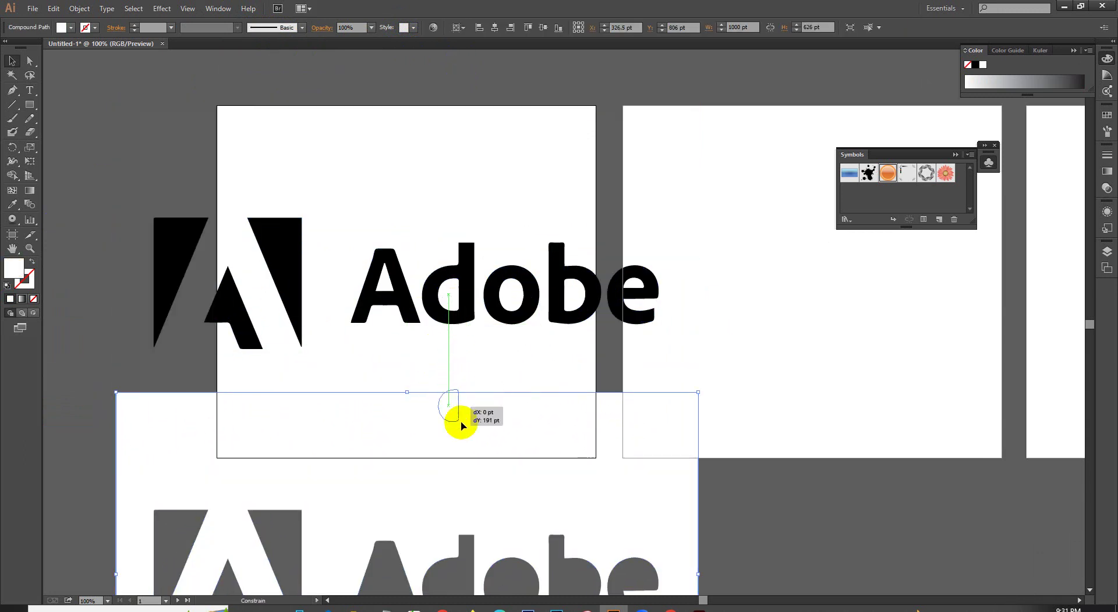
click(511, 295)
shift+click(569, 295)
shift+click(641, 288)
drag(639, 286, 655, 571)
click(728, 546)
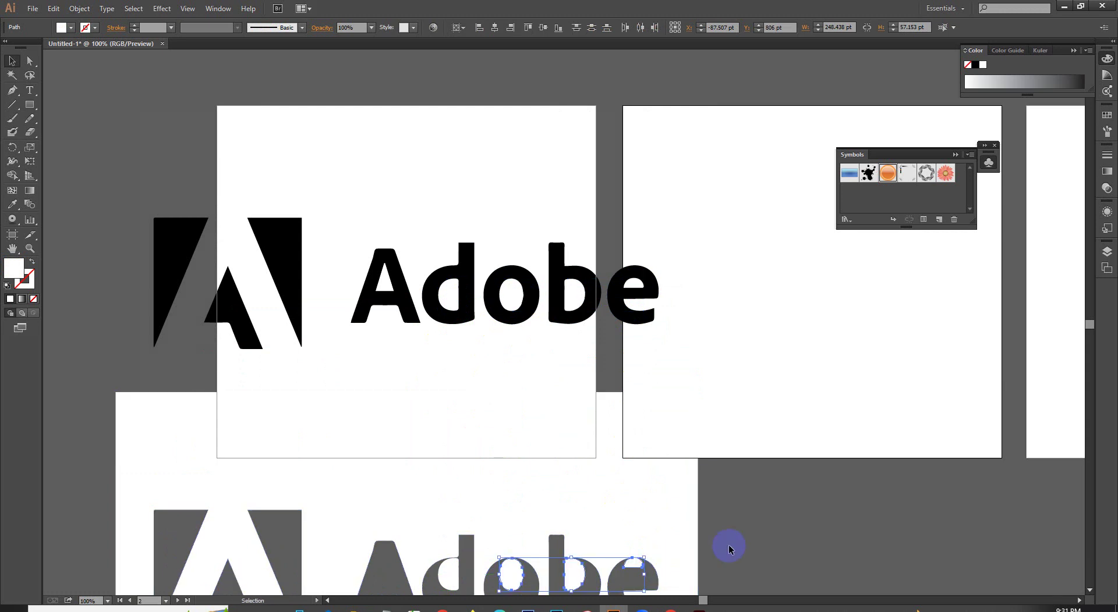
Switch the Color panel to RGB and colour the selected traced logo red.
drag(139, 170, 686, 387)
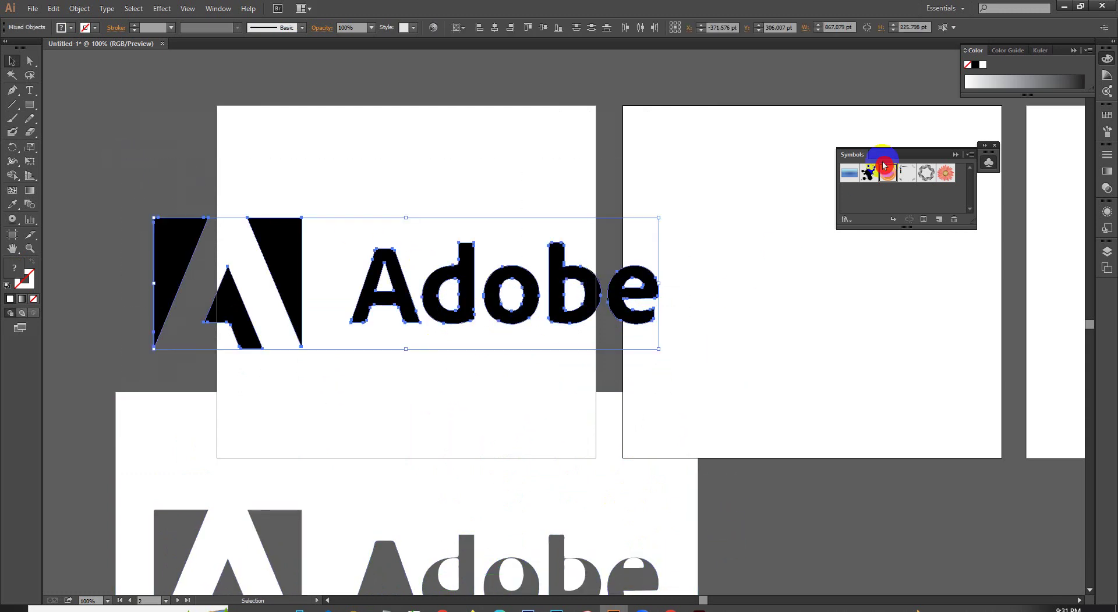
click(1024, 76)
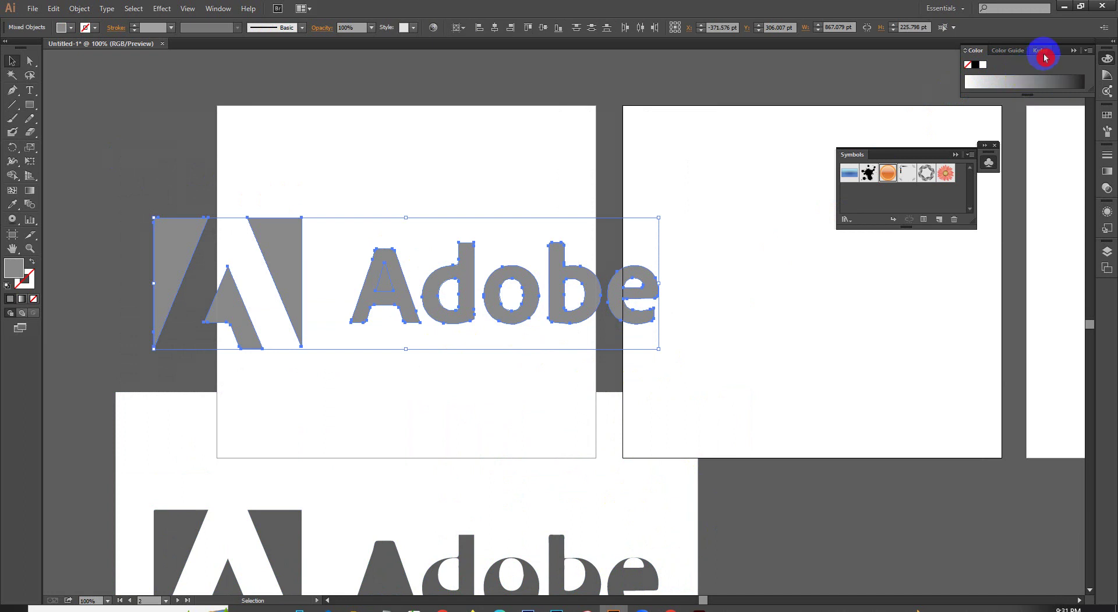
click(1086, 52)
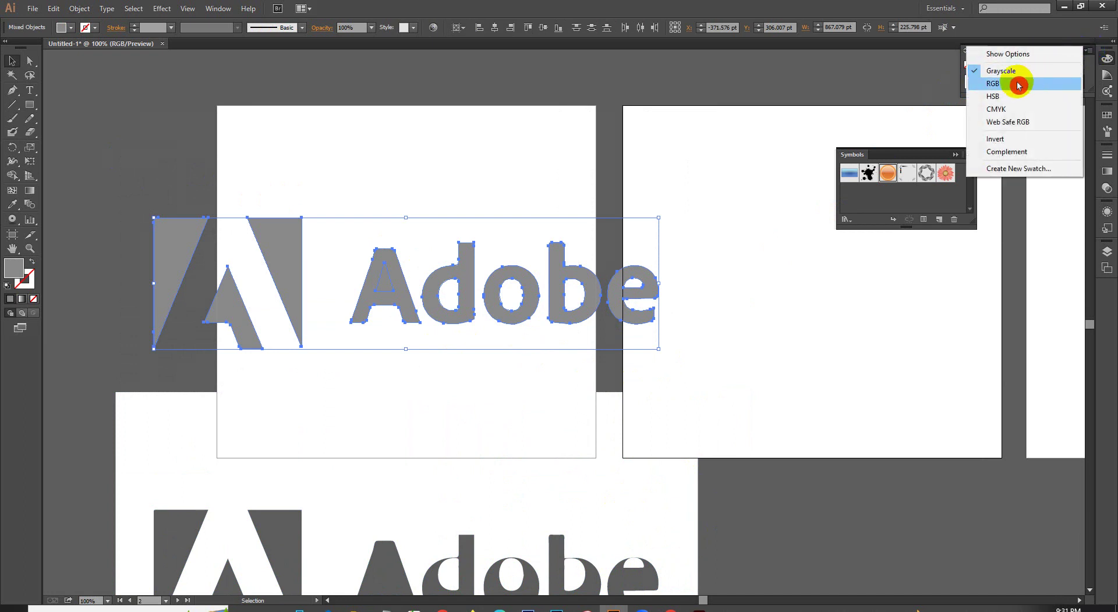
click(1019, 91)
click(1074, 64)
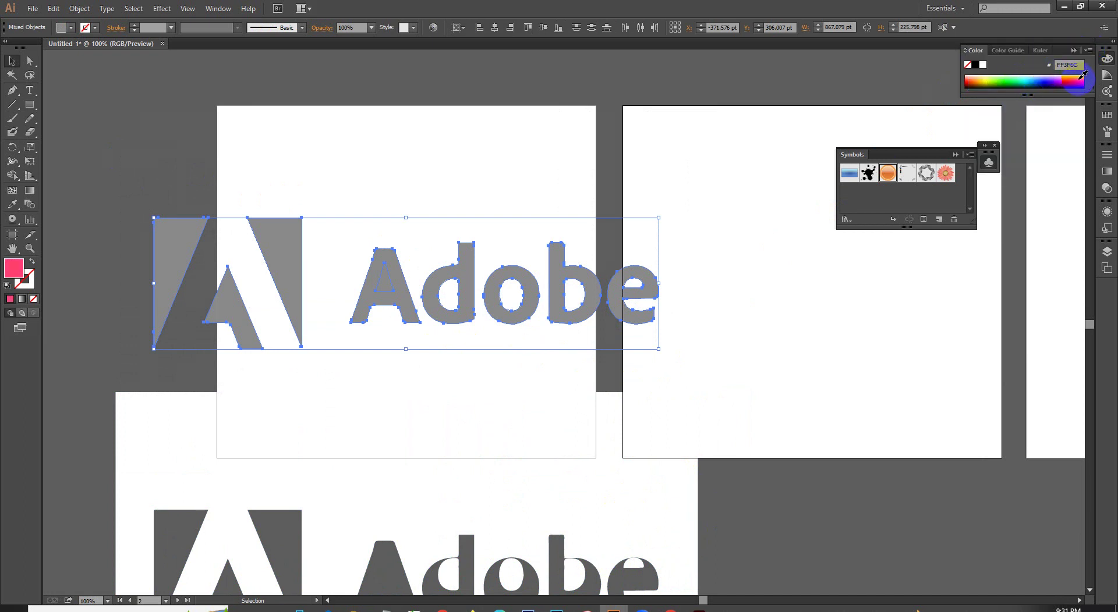
click(364, 272)
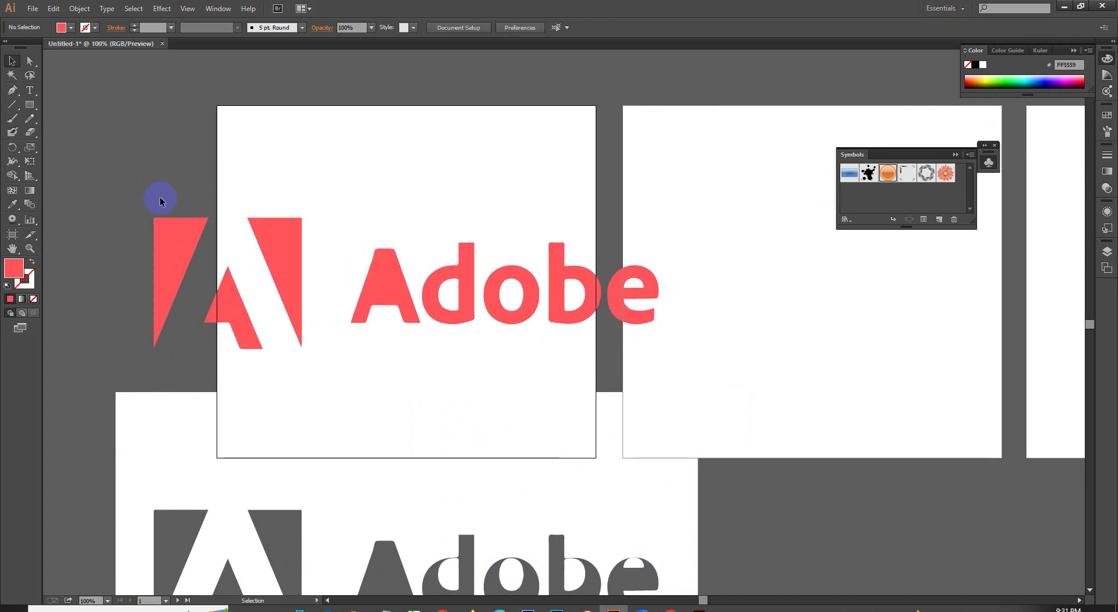
Set the logo's fill to pure red FF0000 in the Color Picker.
drag(161, 201, 612, 367)
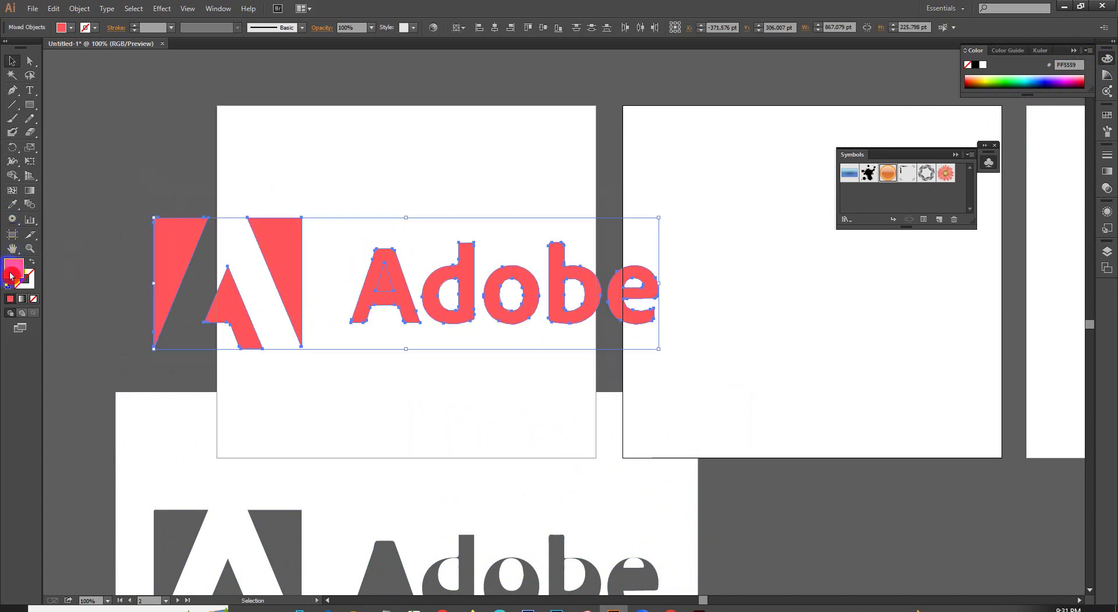
double_click(11, 276)
drag(490, 294, 576, 229)
click(669, 234)
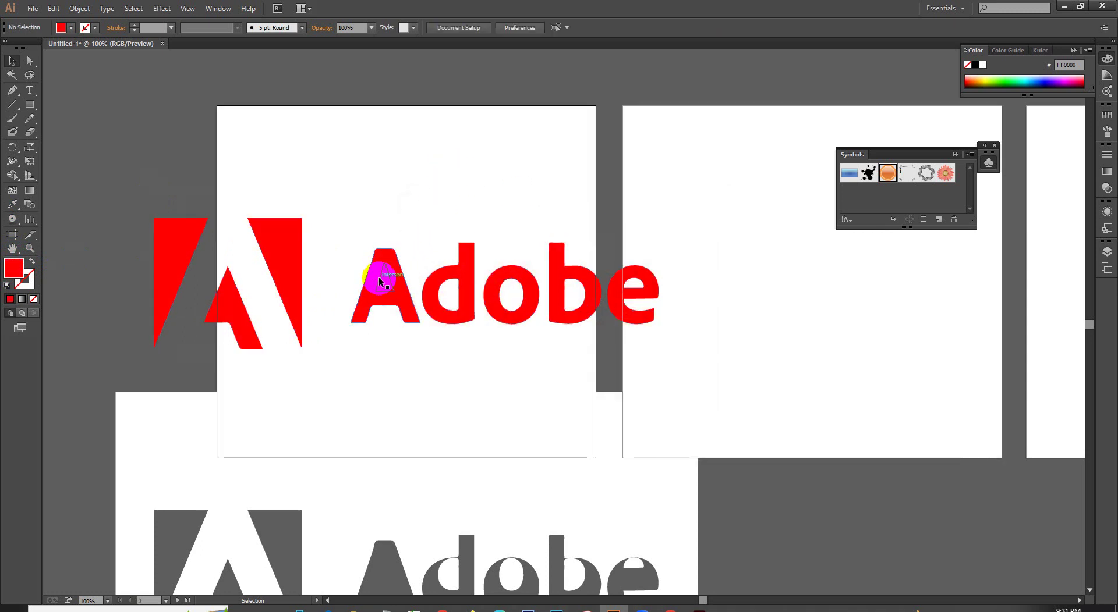
Pull the A's inner triangle out of the letter and zoom to check it.
drag(379, 281, 382, 78)
click(417, 156)
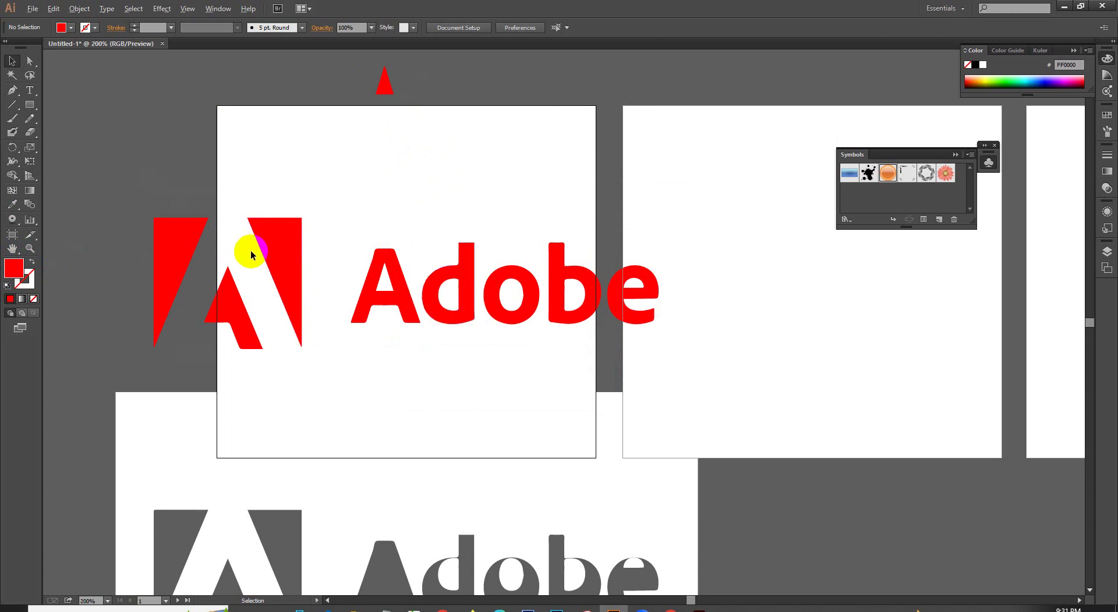
scroll(275, 335, up, 2)
scroll(322, 349, up, 3)
scroll(432, 357, up, 2)
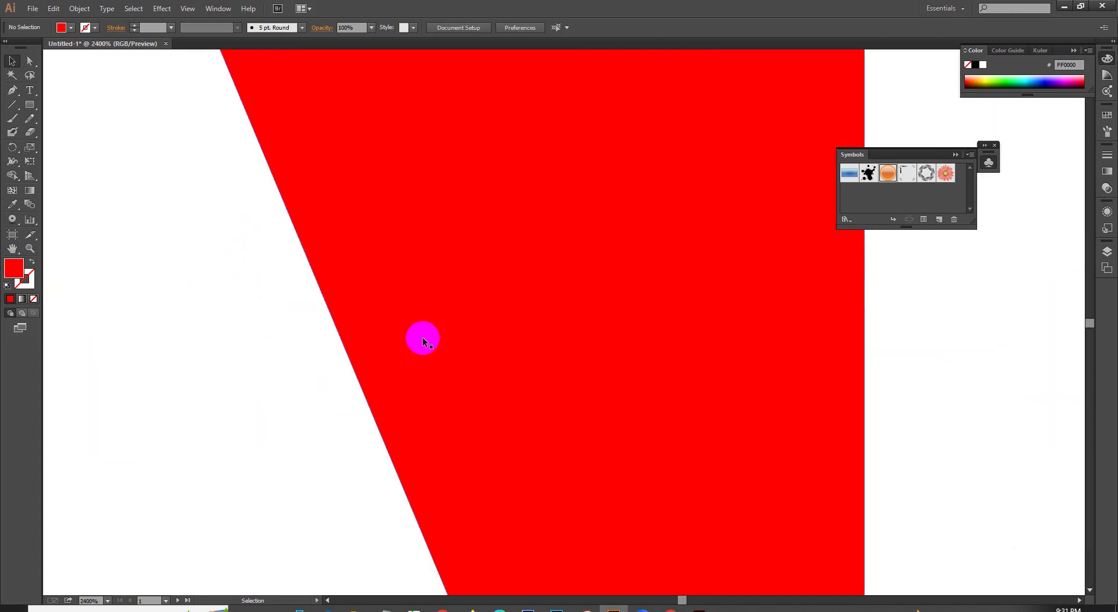
scroll(423, 342, up, 2)
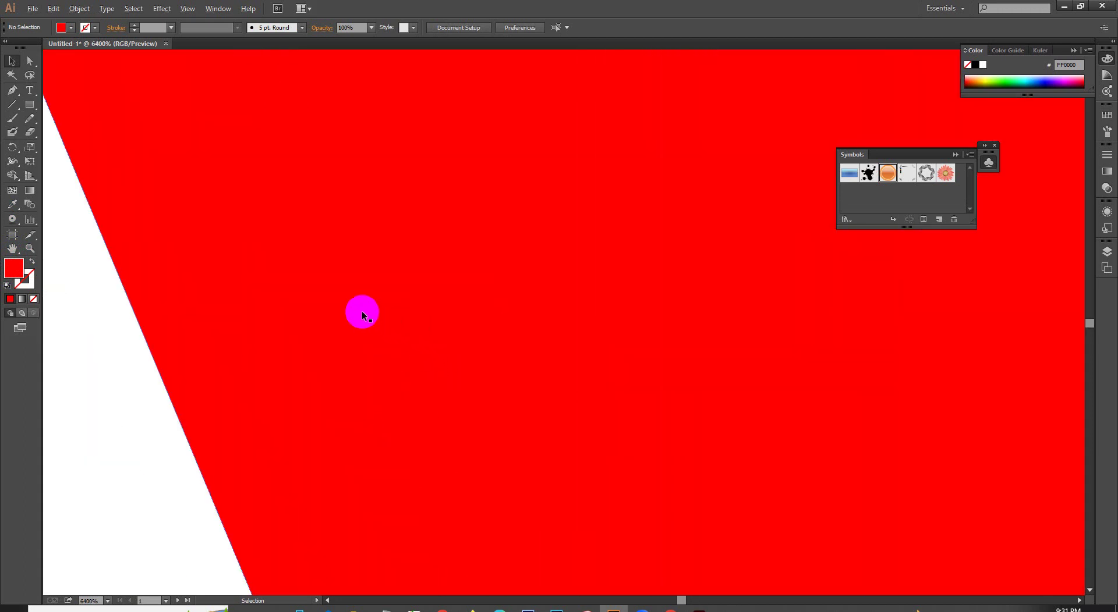
scroll(362, 315, down, 2)
scroll(362, 315, down, 2)
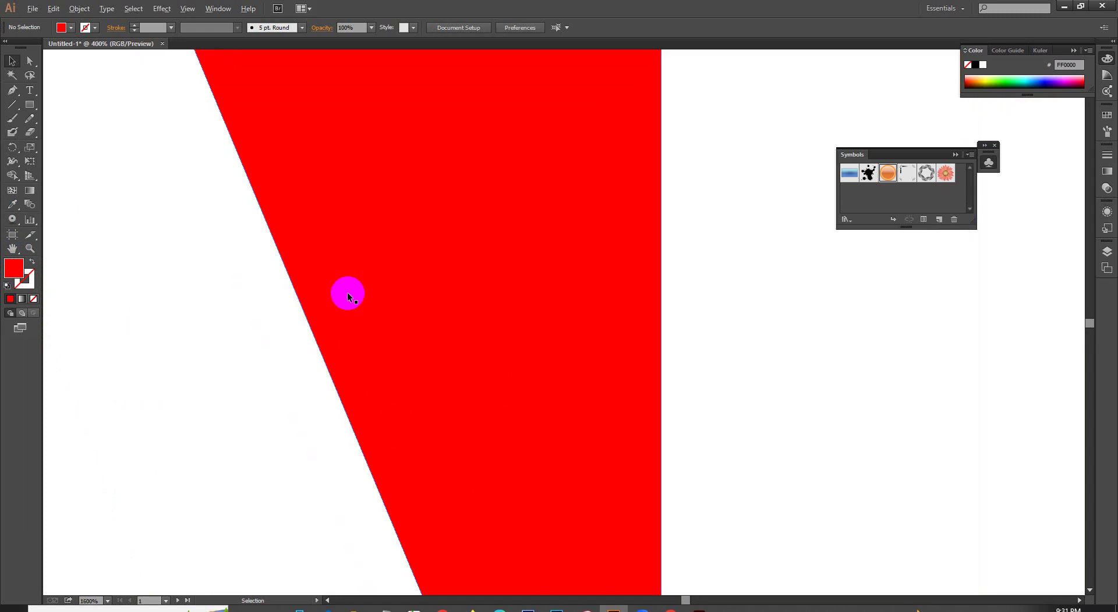
scroll(348, 297, down, 5)
scroll(348, 297, down, 3)
Undo the tracing edits until the original red Adobe image returns.
click(345, 294)
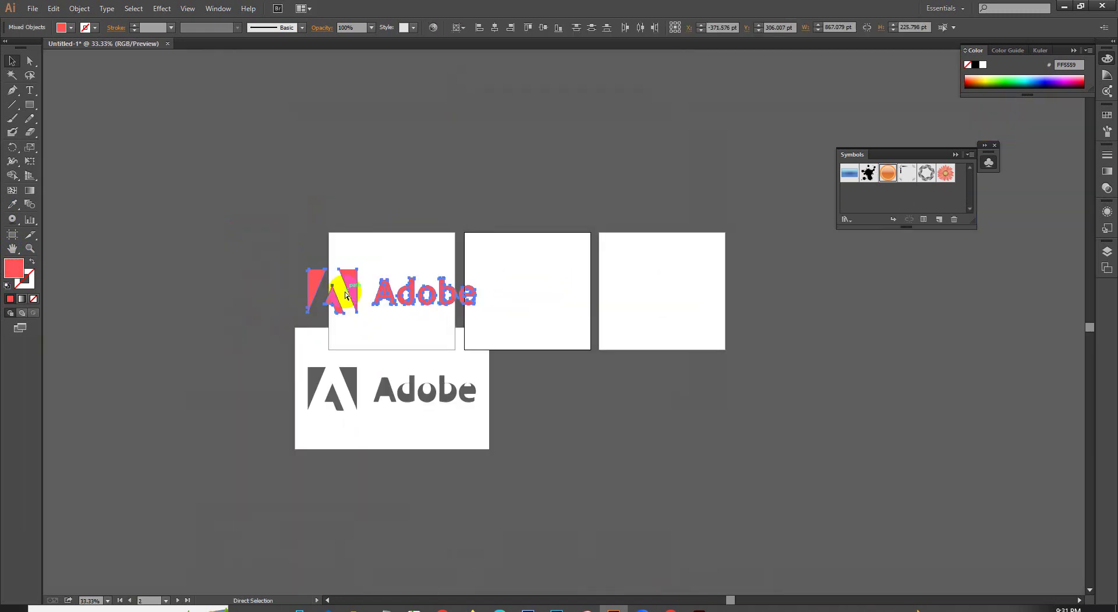
key(ctrl+z)
key(ctrl+z)
key(ctrl+z)
key(ctrl+z)
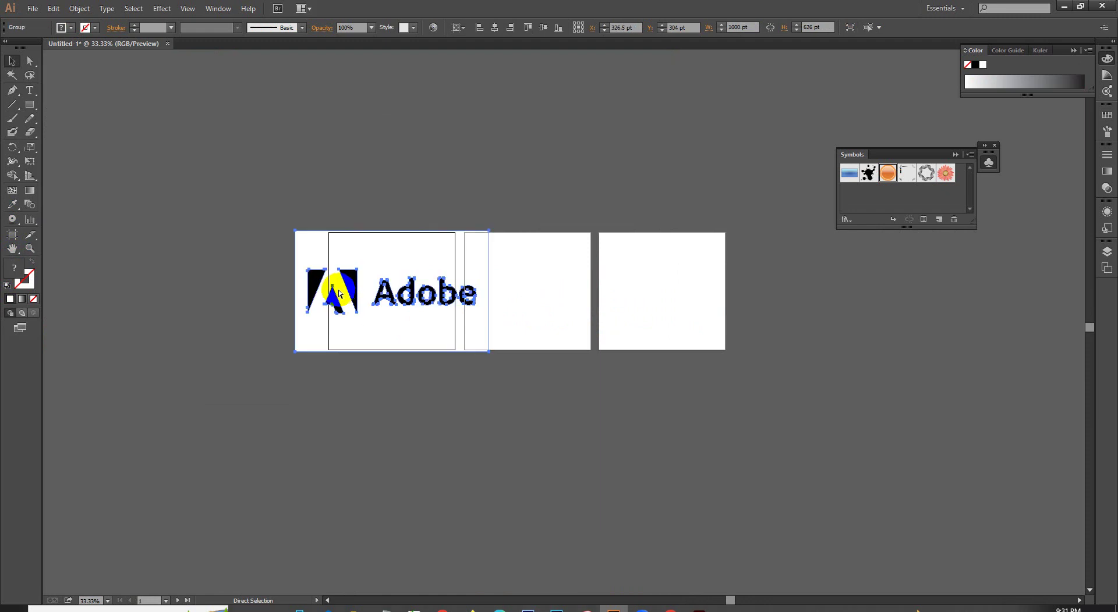
key(ctrl+z)
scroll(367, 257, up, 1)
scroll(408, 320, up, 2)
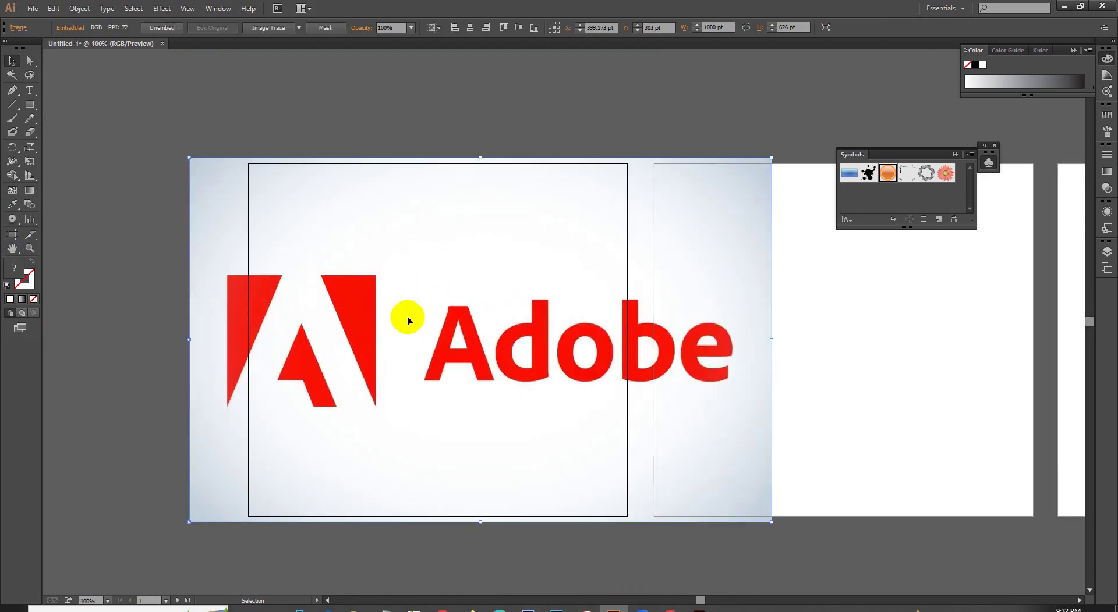
Open the Image Trace panel beside the red Adobe image.
click(220, 7)
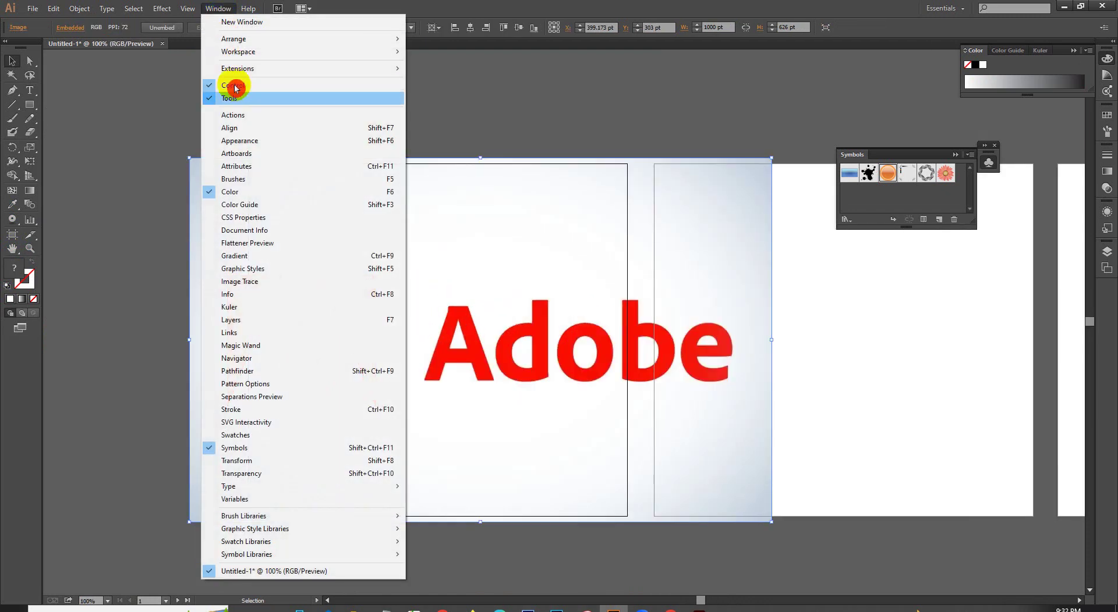
click(254, 284)
mouse_move(470, 143)
mouse_down()
mouse_move(708, 187)
mouse_move(871, 246)
mouse_up()
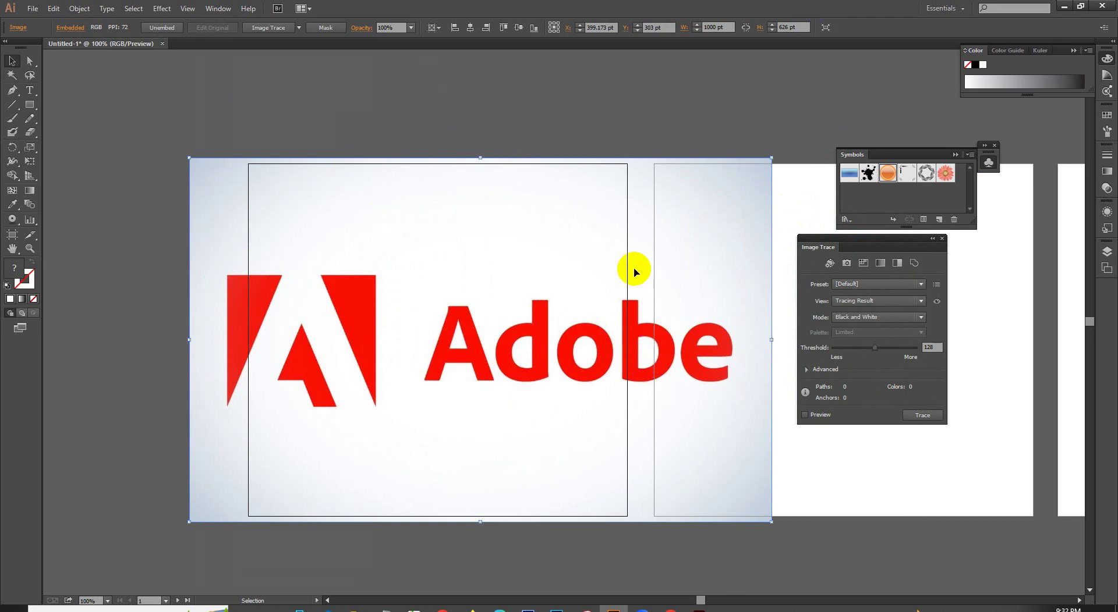
drag(605, 281, 584, 298)
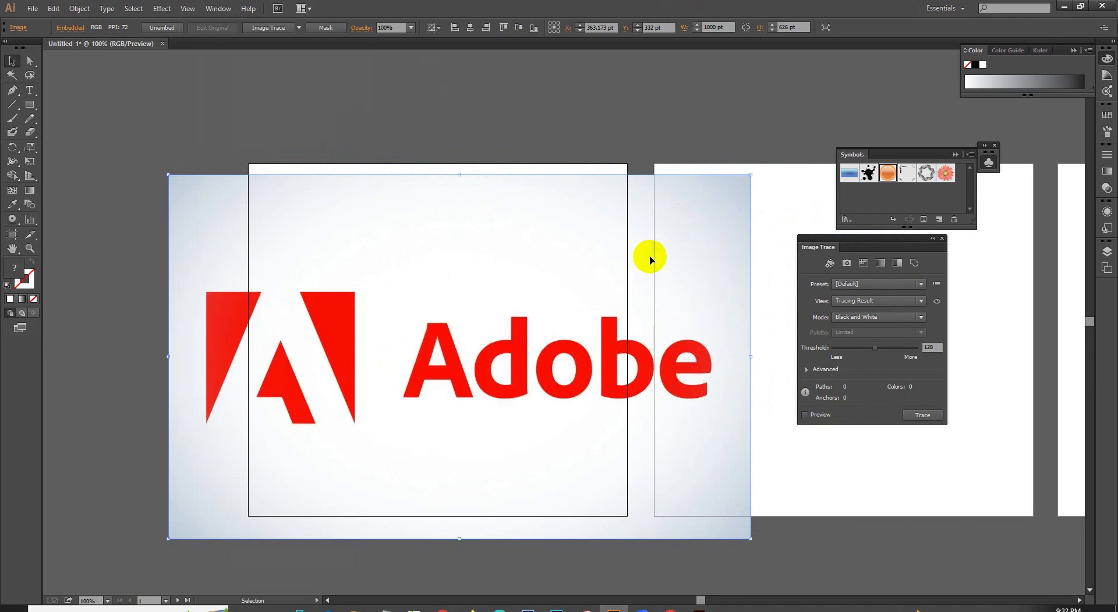
drag(549, 220, 553, 203)
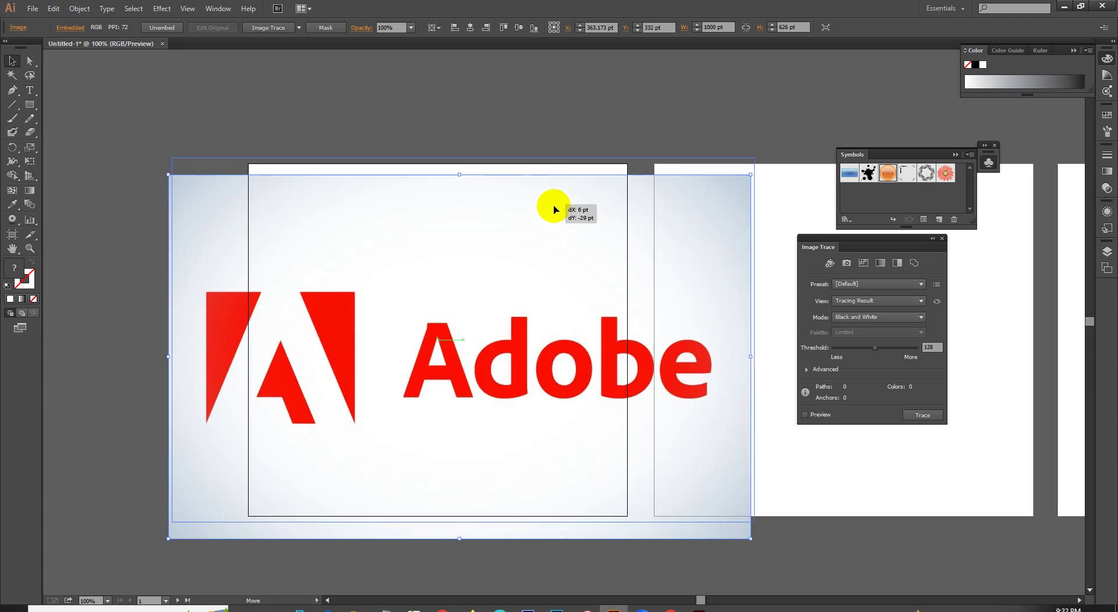
Set trace Mode to Color with 3 colours and Ignore White enabled.
click(830, 322)
click(847, 319)
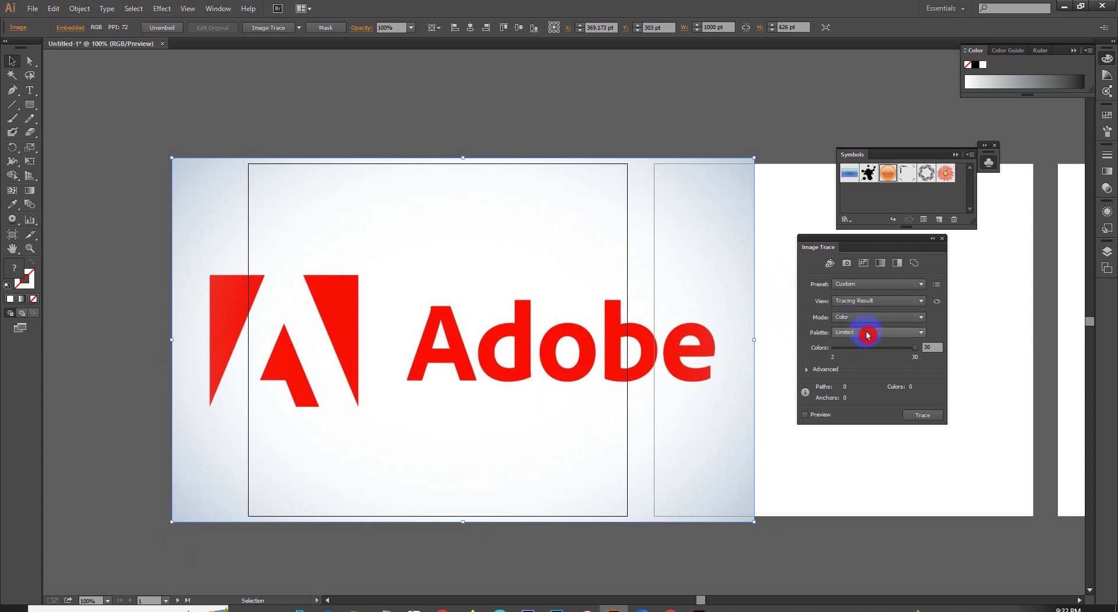
click(940, 345)
text(3)
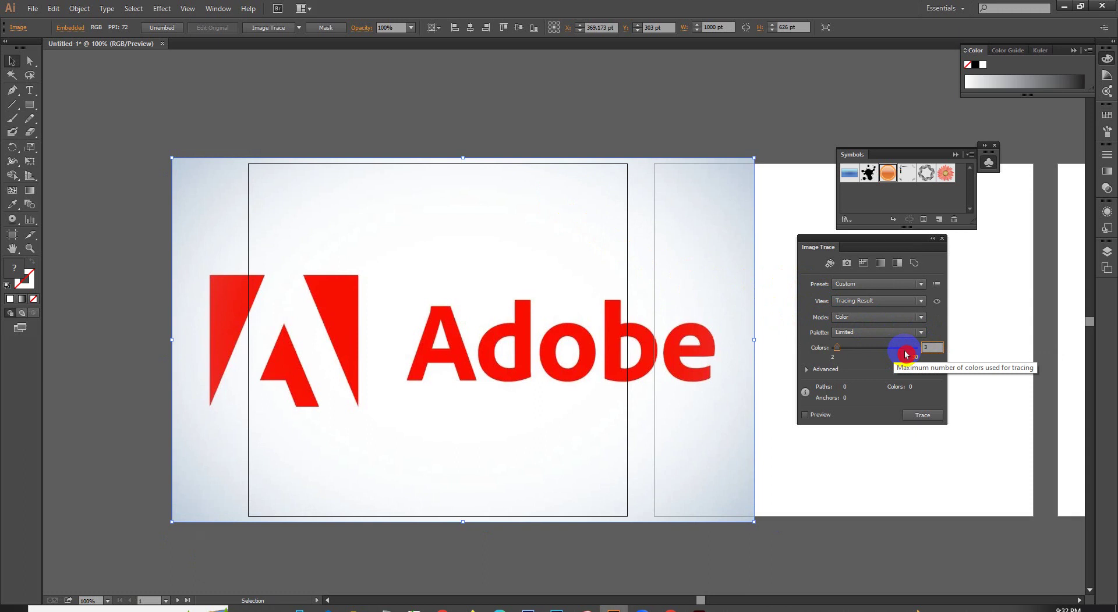
click(815, 371)
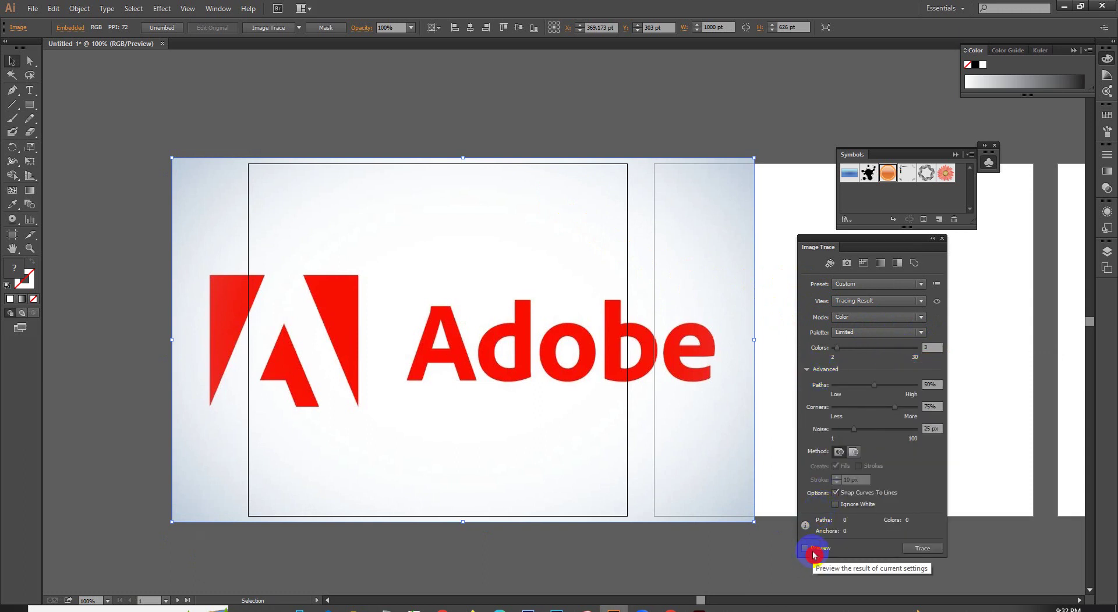
click(844, 510)
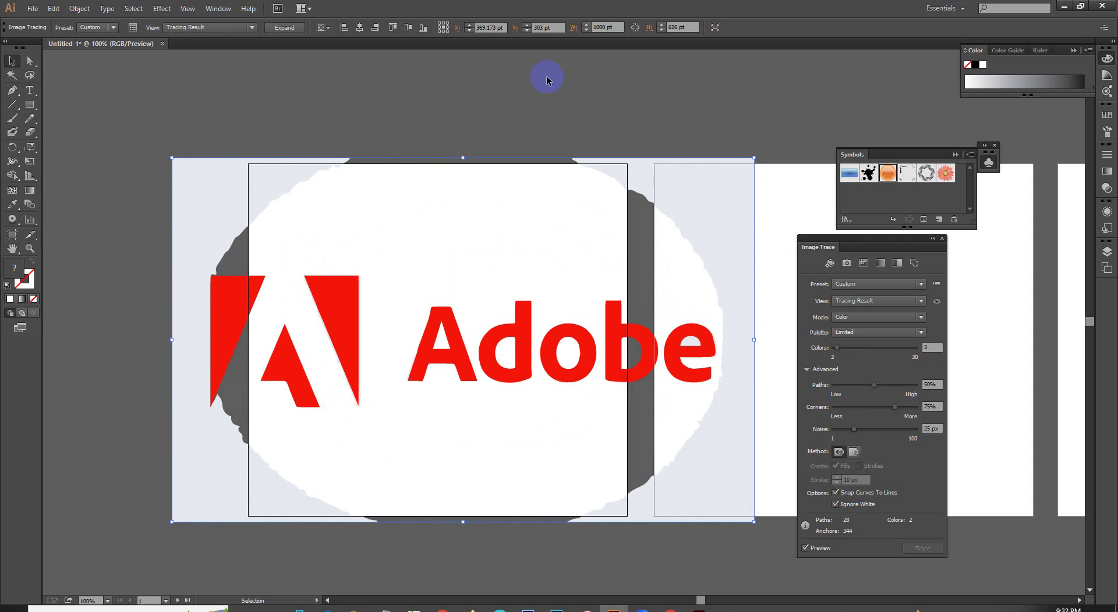
Ungroup the traced logo and delete the stray left and right arc paths.
click(406, 155)
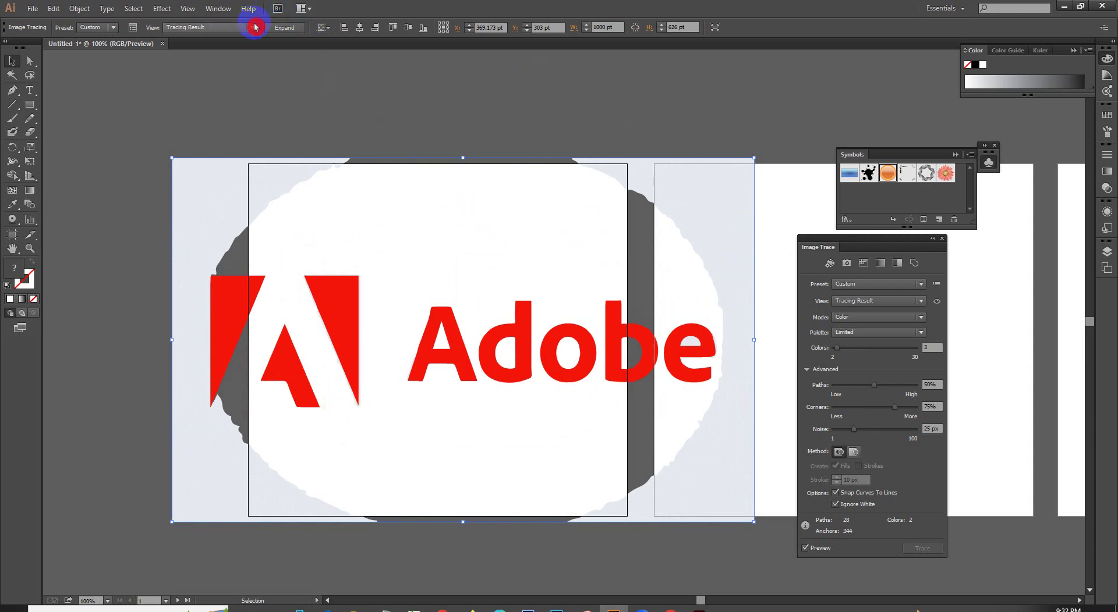
click(303, 88)
click(248, 178)
right_click(249, 171)
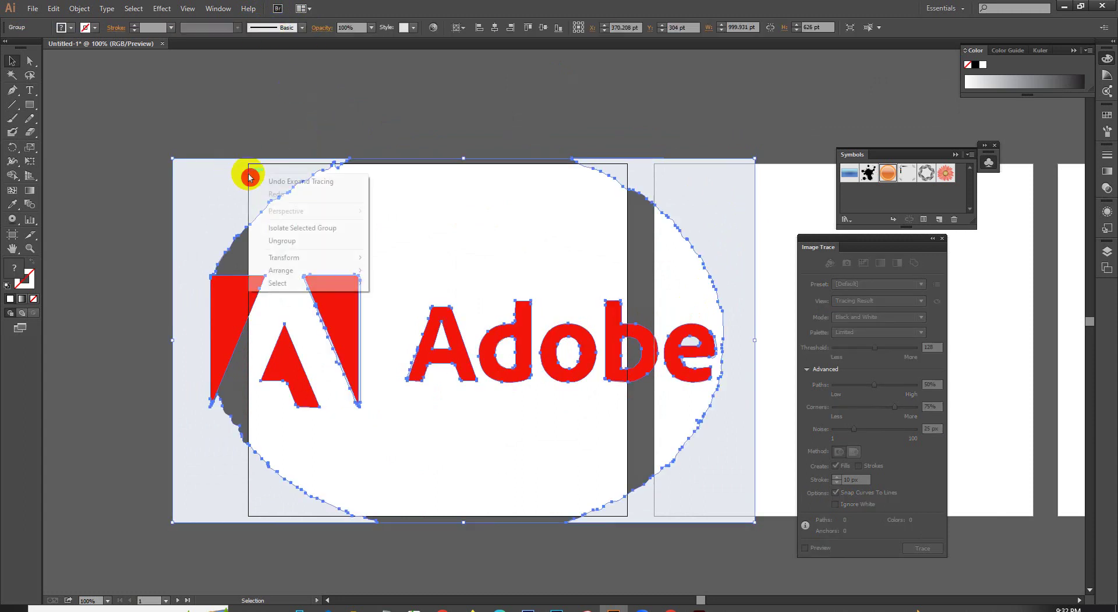
click(271, 249)
click(259, 179)
key(Delete)
click(652, 195)
key(Delete)
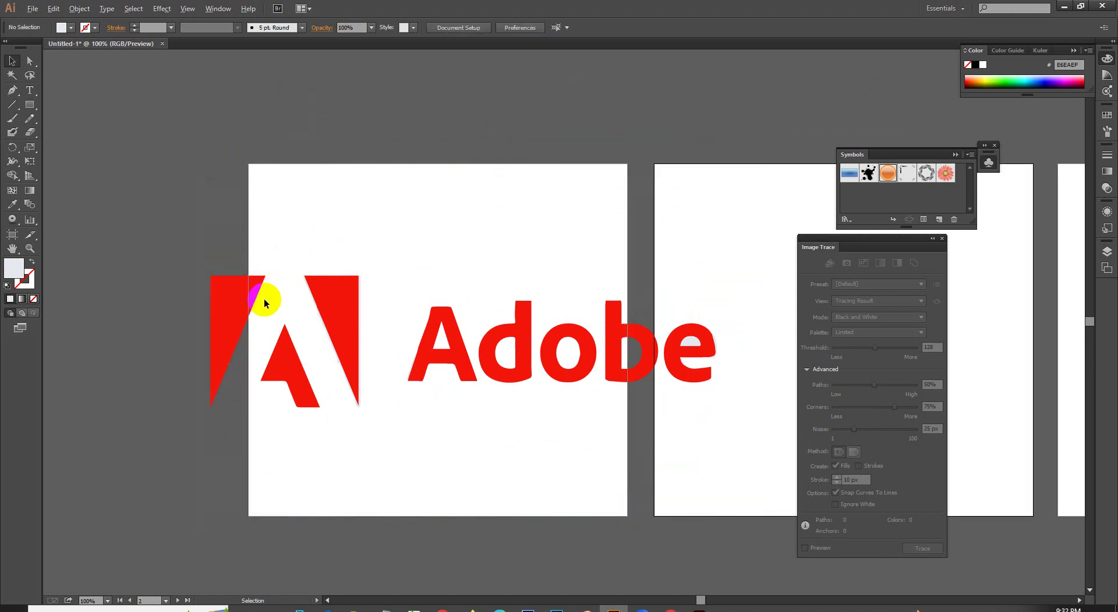
Zoom in and delete the thin edge path and the light-blue outer outline.
scroll(256, 282, up, 3)
scroll(227, 288, up, 1)
scroll(244, 291, up, 2)
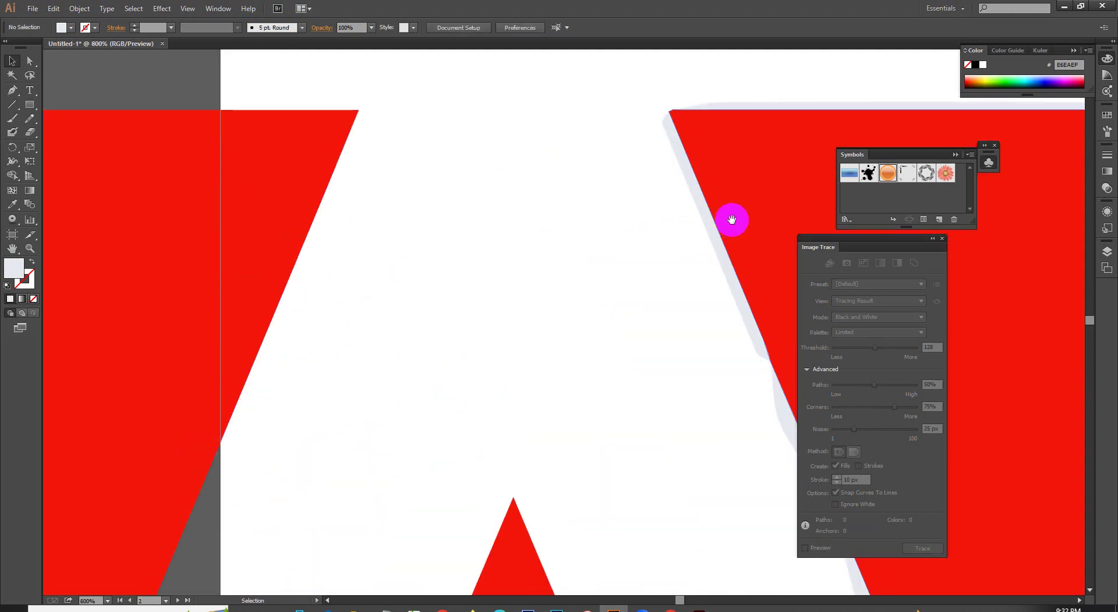
drag(731, 219, 345, 219)
click(352, 235)
shift+click(724, 190)
click(394, 383)
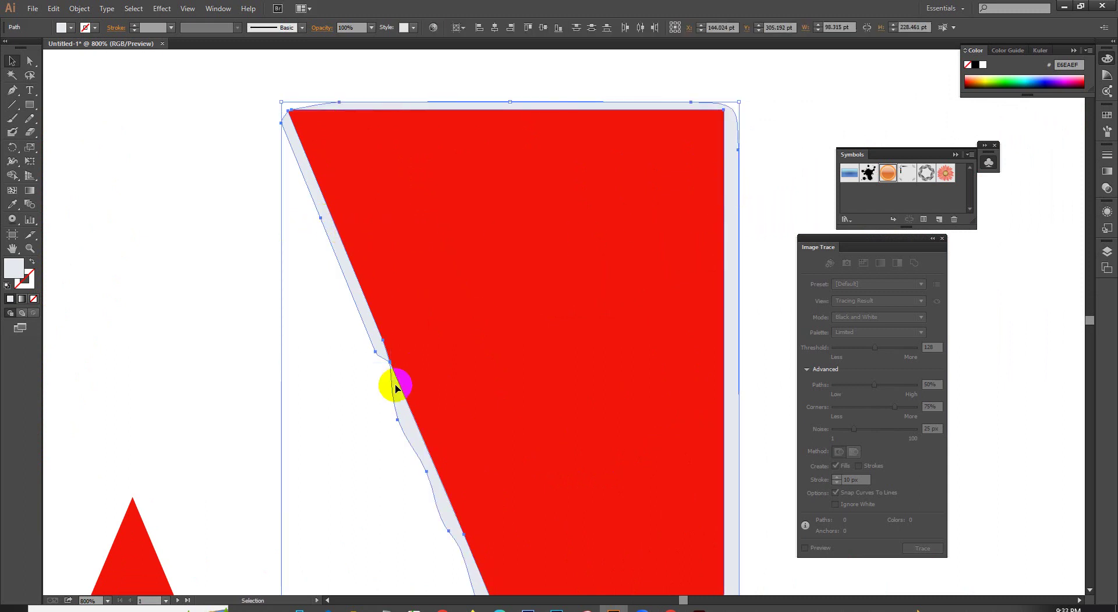
key(Delete)
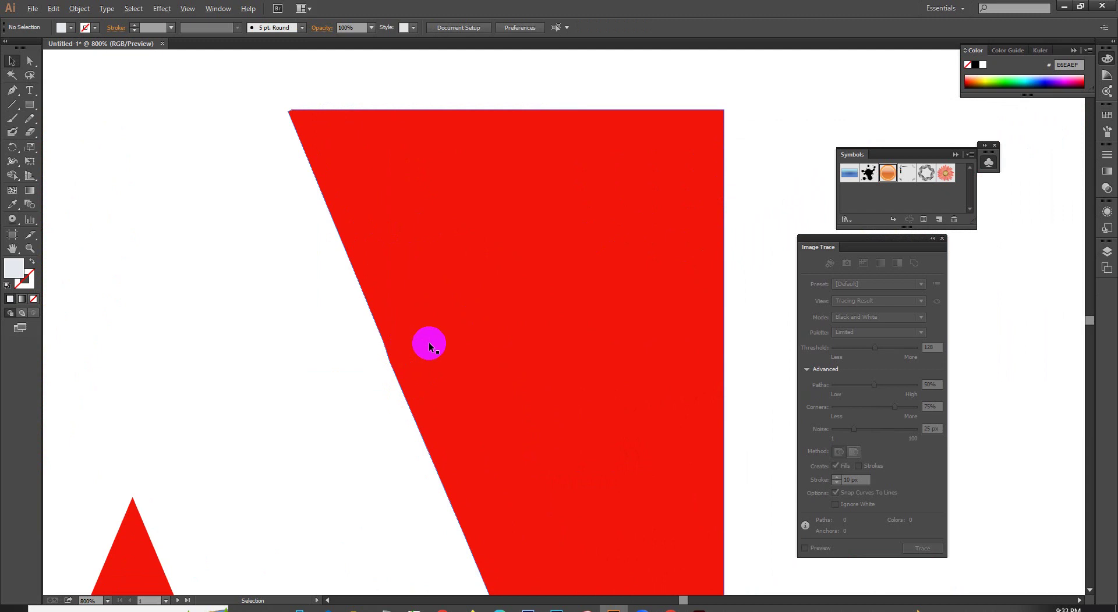
Select everything on the artboard and delete the whole traced Adobe logo.
scroll(478, 353, down, 3)
scroll(466, 347, down, 1)
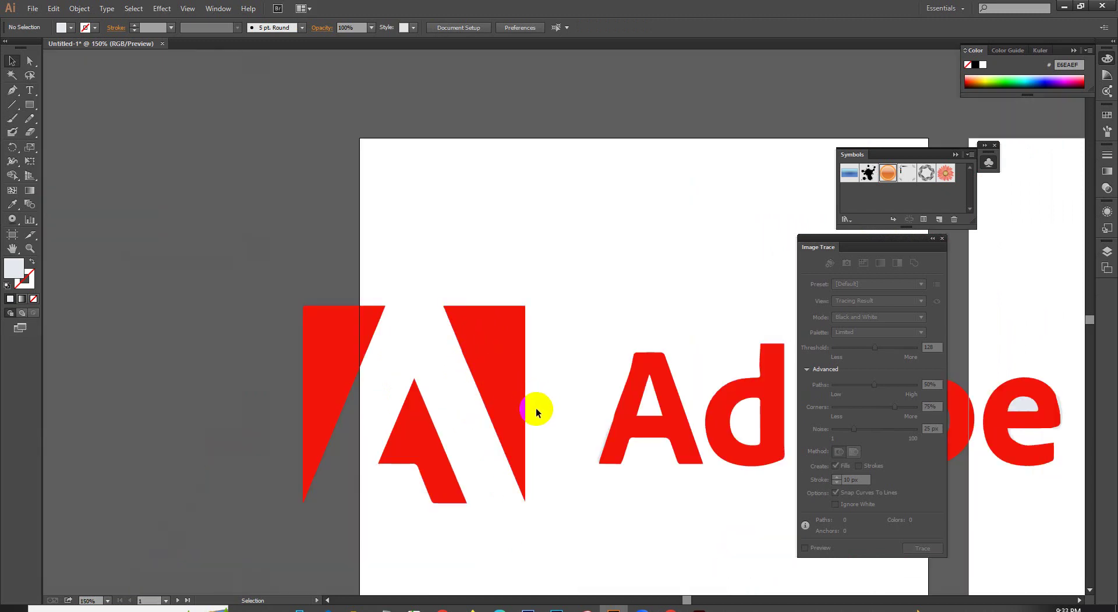
scroll(436, 381, down, 1)
key(ctrl+a)
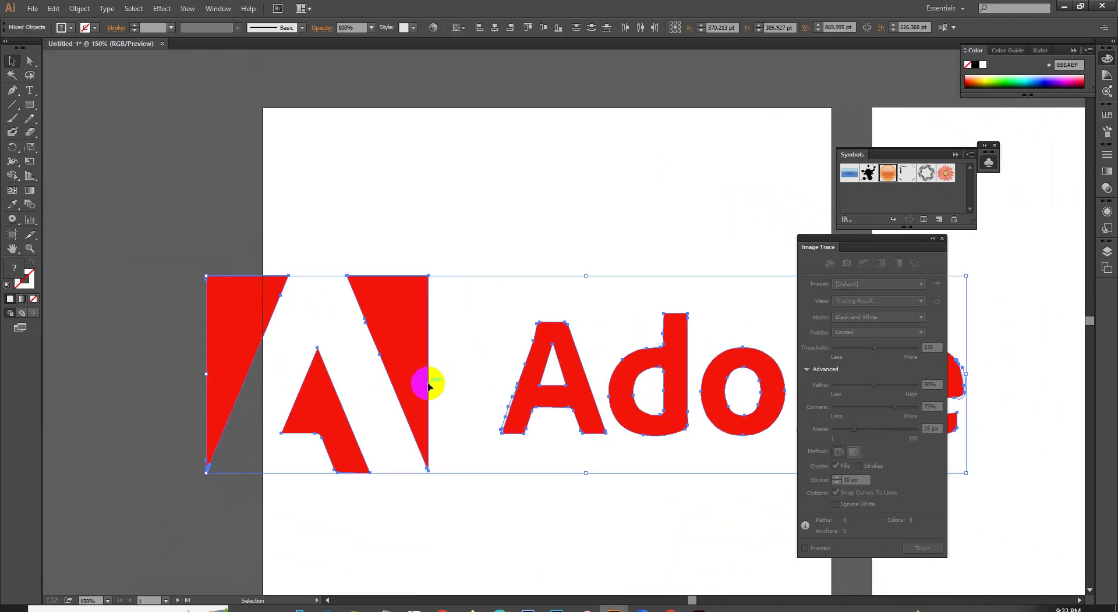
key(Delete)
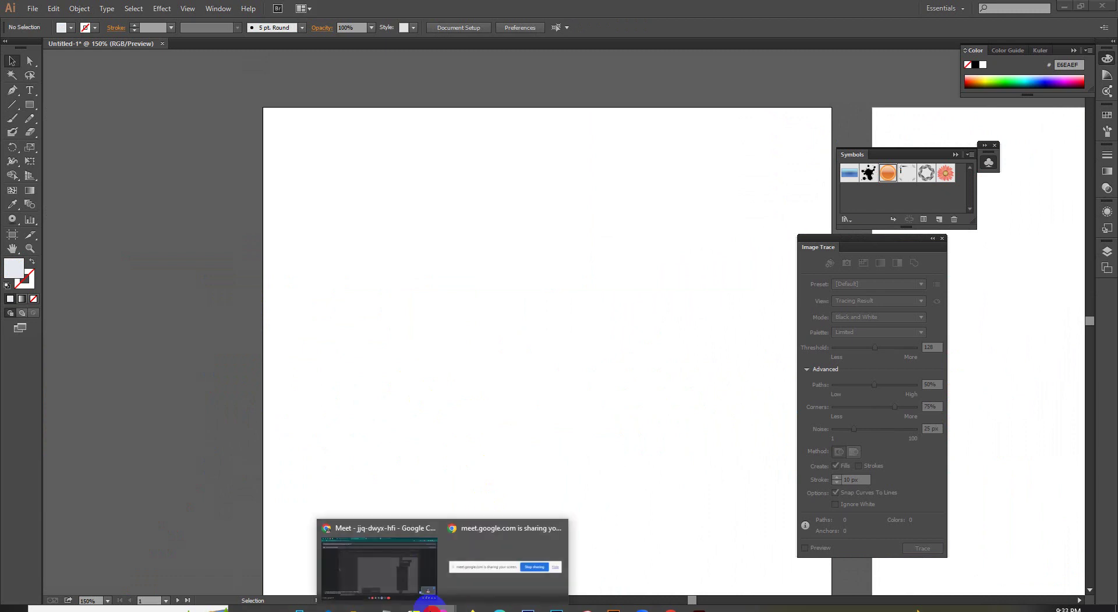
Bring Chrome forward on the 'logo design' image results and preview the Logo Design Nepal image.
mouse_move(428, 607)
click(414, 553)
click(617, 10)
scroll(716, 192, down, 5)
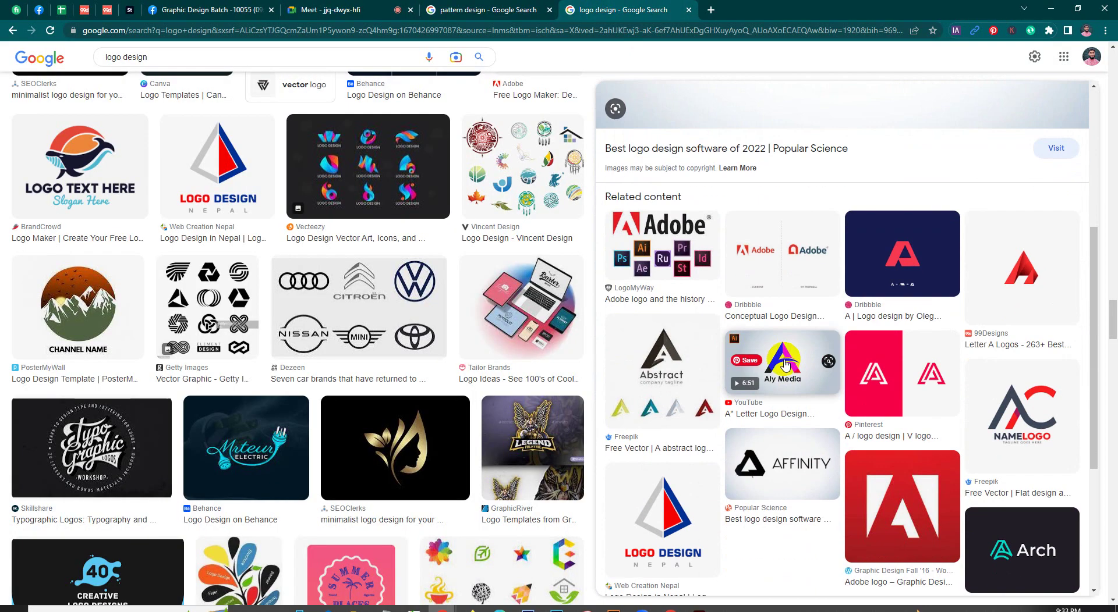
scroll(776, 360, down, 3)
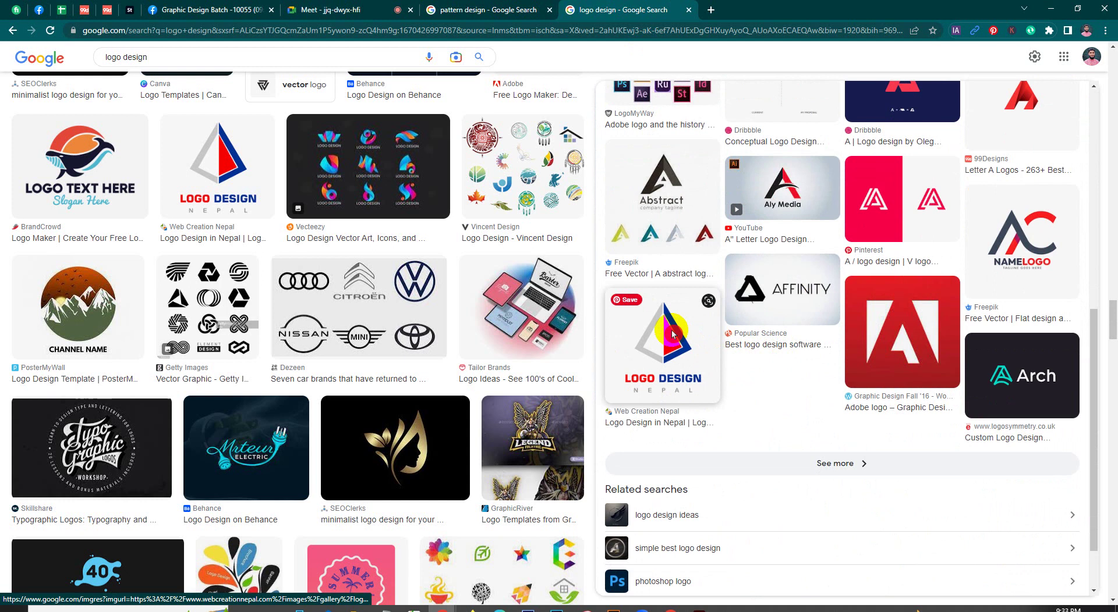
click(673, 334)
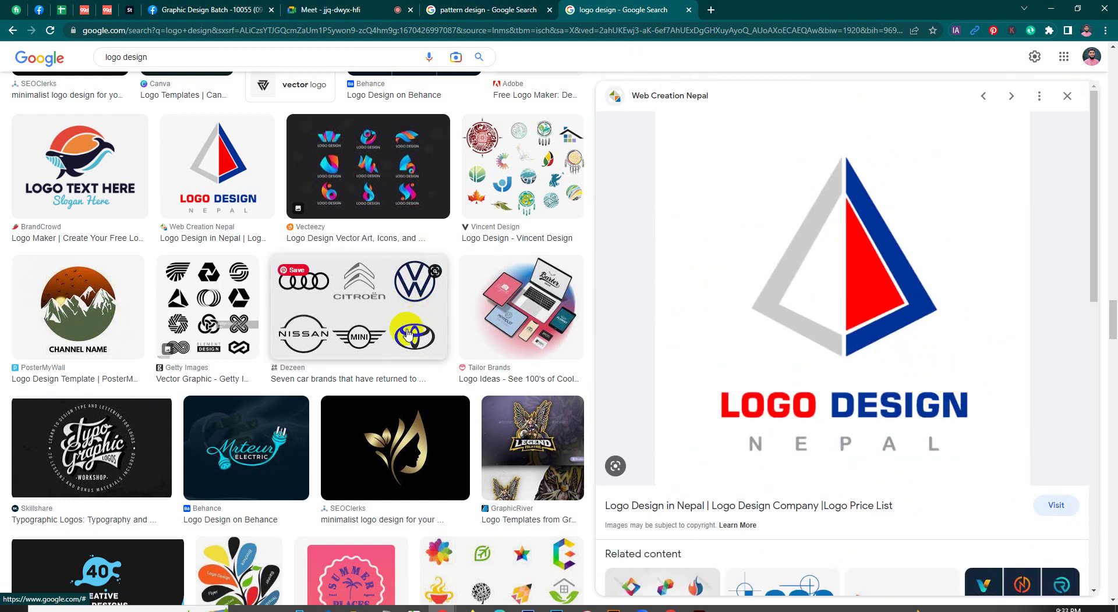
Scroll further through the results and preview the GraphicMama P logo image.
scroll(408, 317, down, 1)
scroll(380, 353, down, 2)
scroll(379, 353, down, 2)
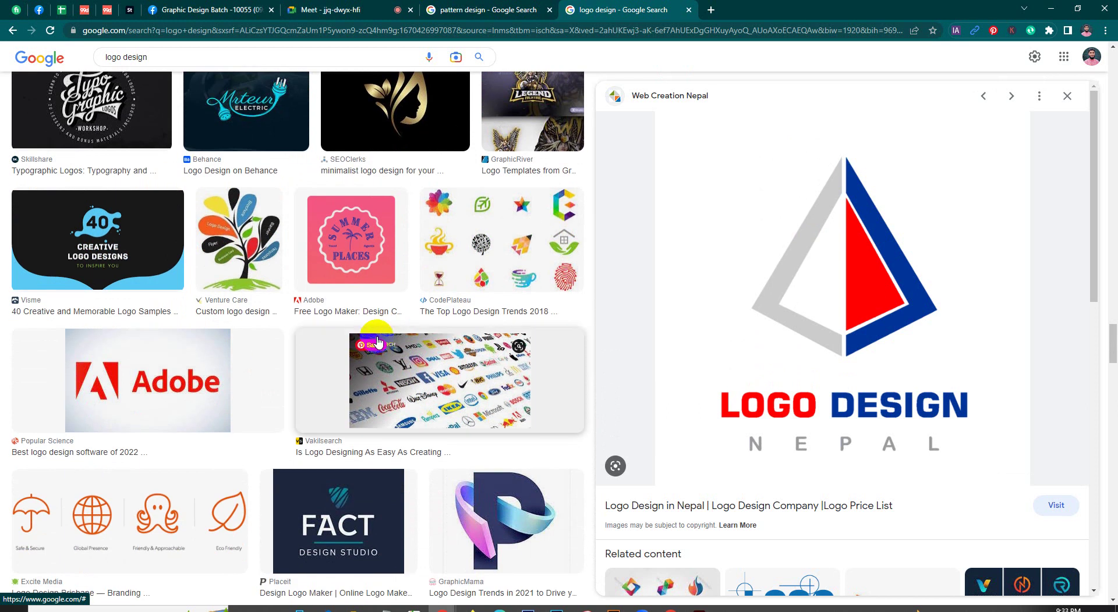
scroll(377, 342, down, 2)
scroll(369, 342, down, 1)
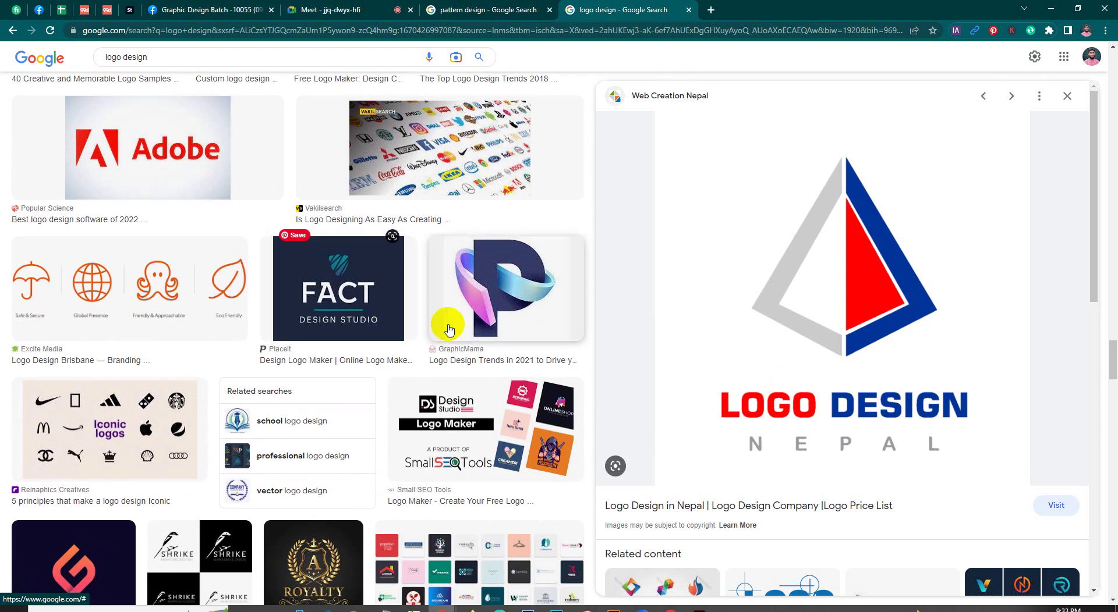
click(463, 317)
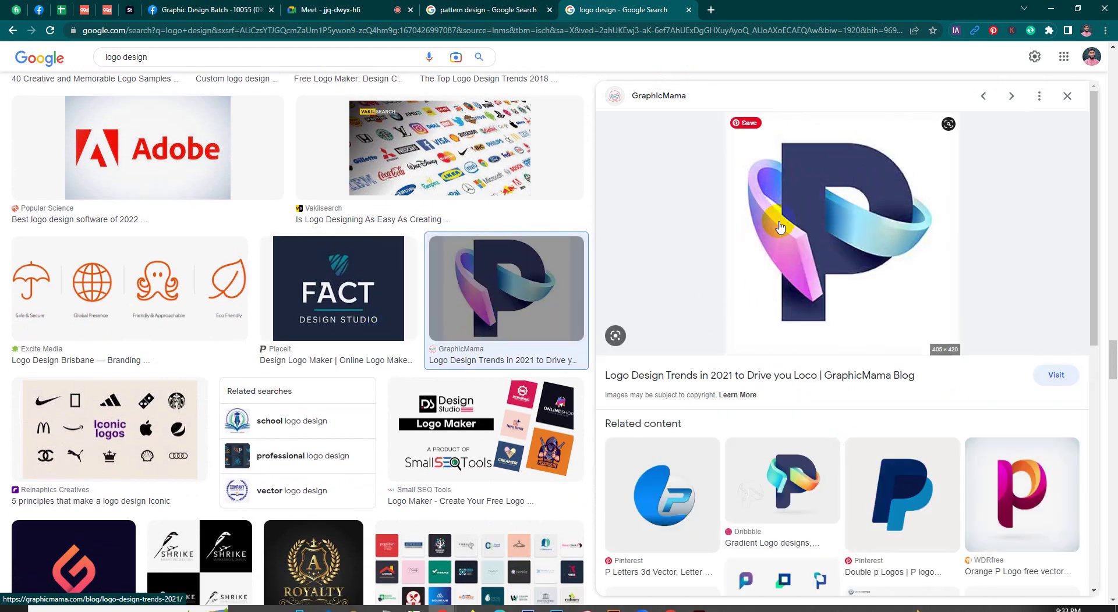
click(785, 269)
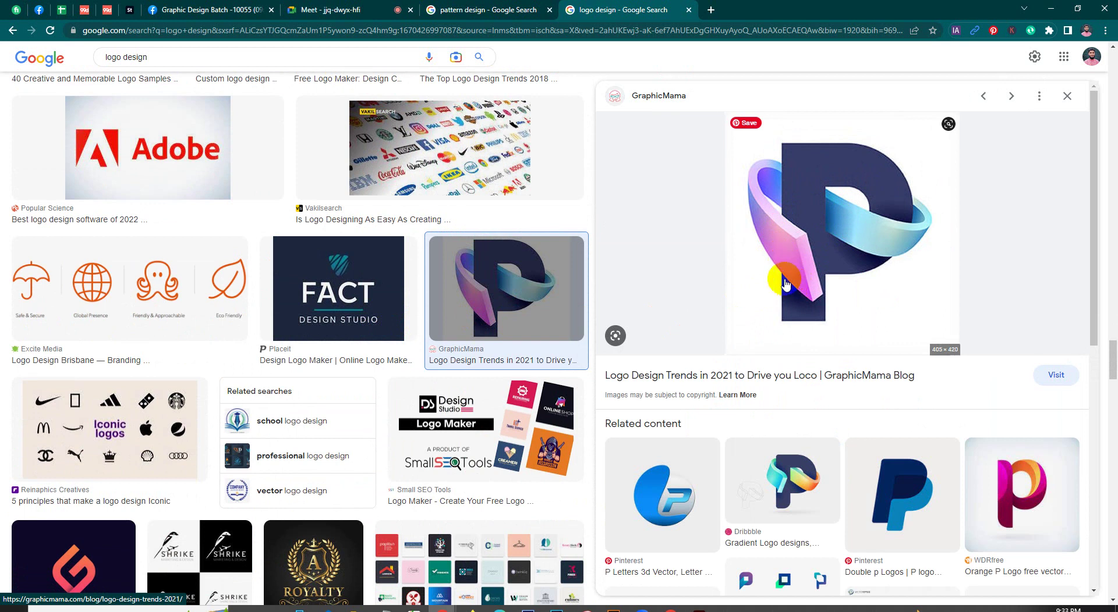
Browse more example logos, then close the image preview to see the full grid.
scroll(785, 285, down, 4)
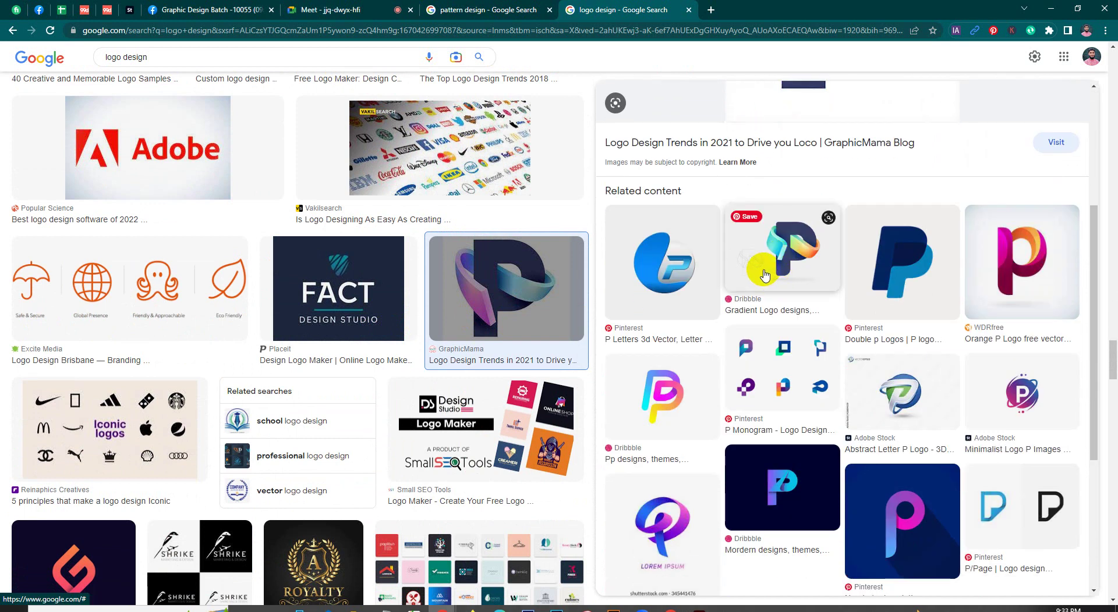
scroll(765, 276, down, 3)
scroll(512, 291, down, 3)
scroll(516, 306, down, 3)
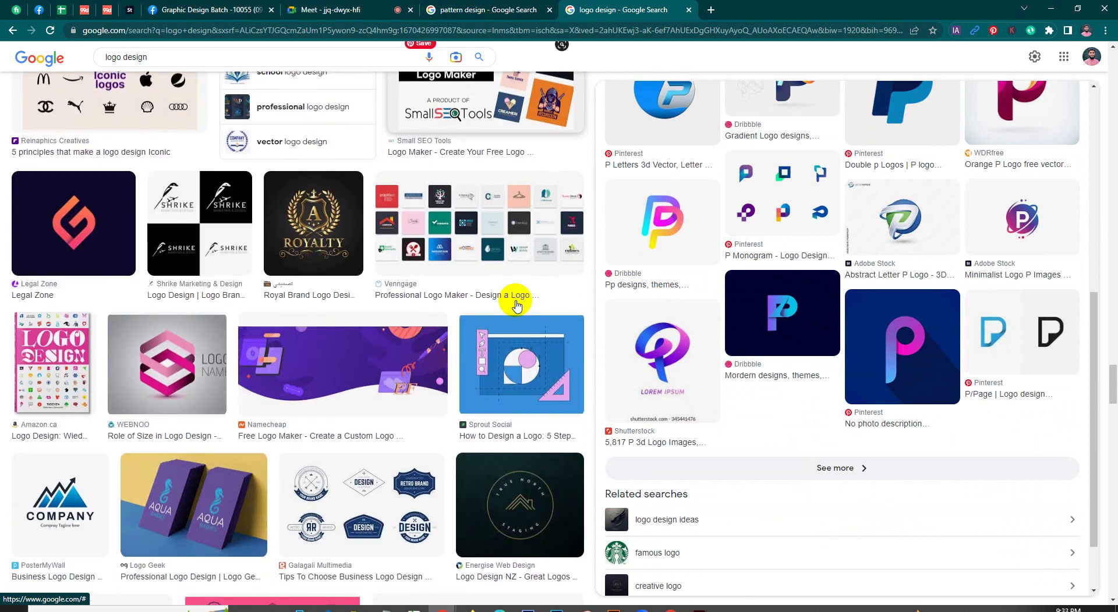
scroll(515, 305, down, 3)
scroll(516, 303, down, 1)
scroll(517, 301, down, 4)
scroll(518, 300, down, 3)
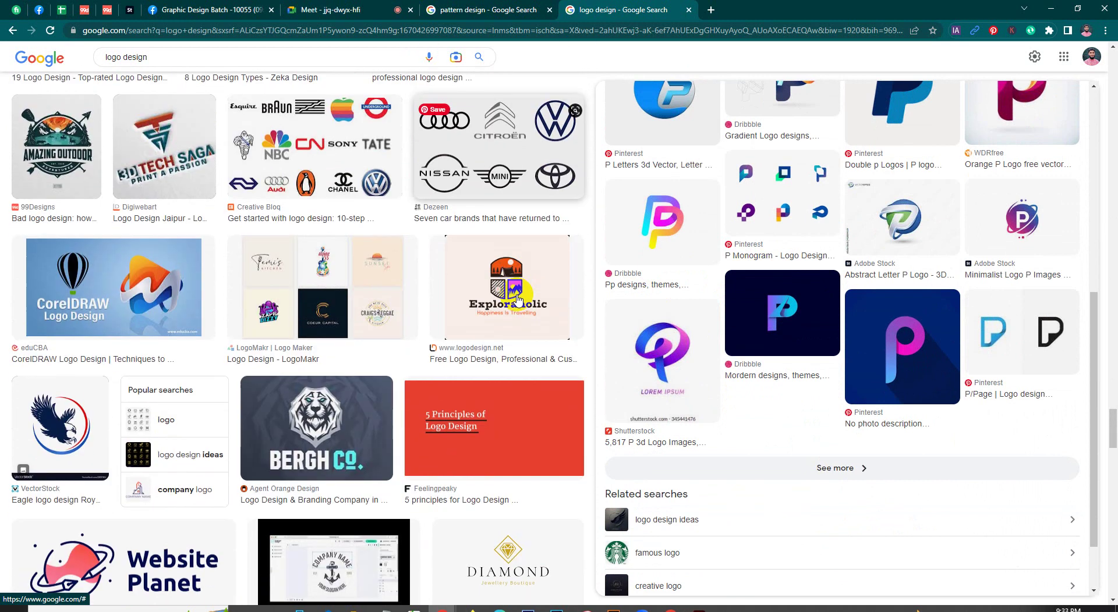
scroll(517, 299, down, 1)
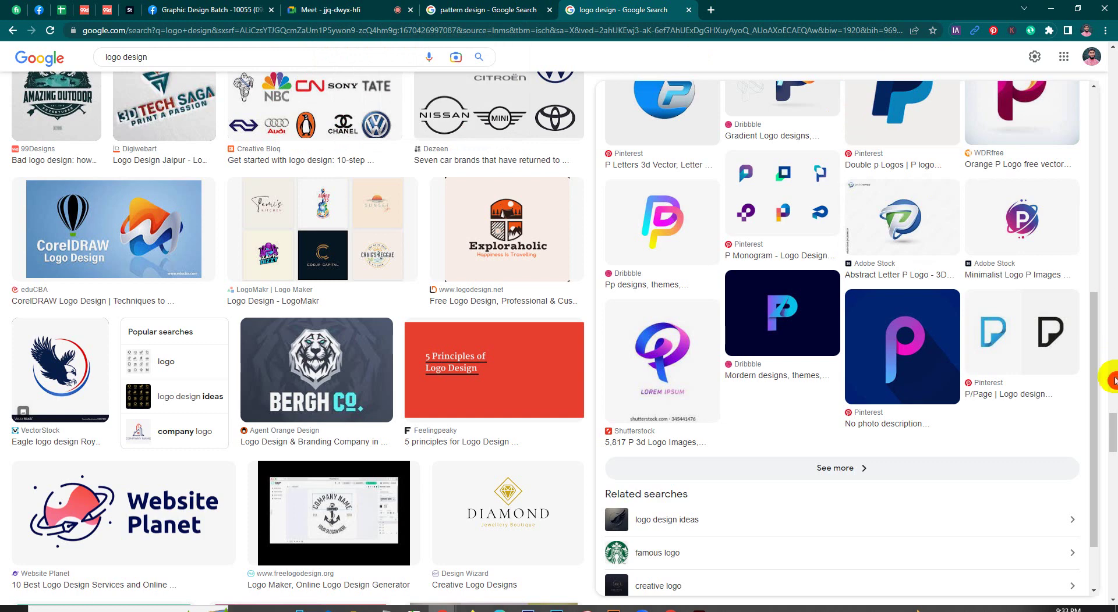
drag(1109, 424, 1112, 59)
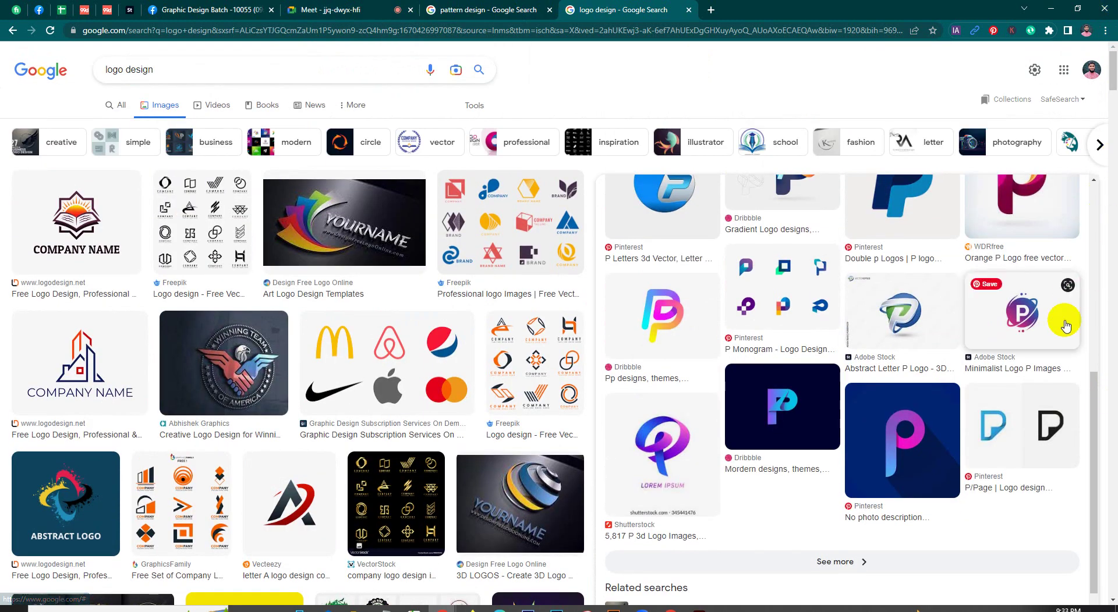
drag(1102, 428, 1100, 115)
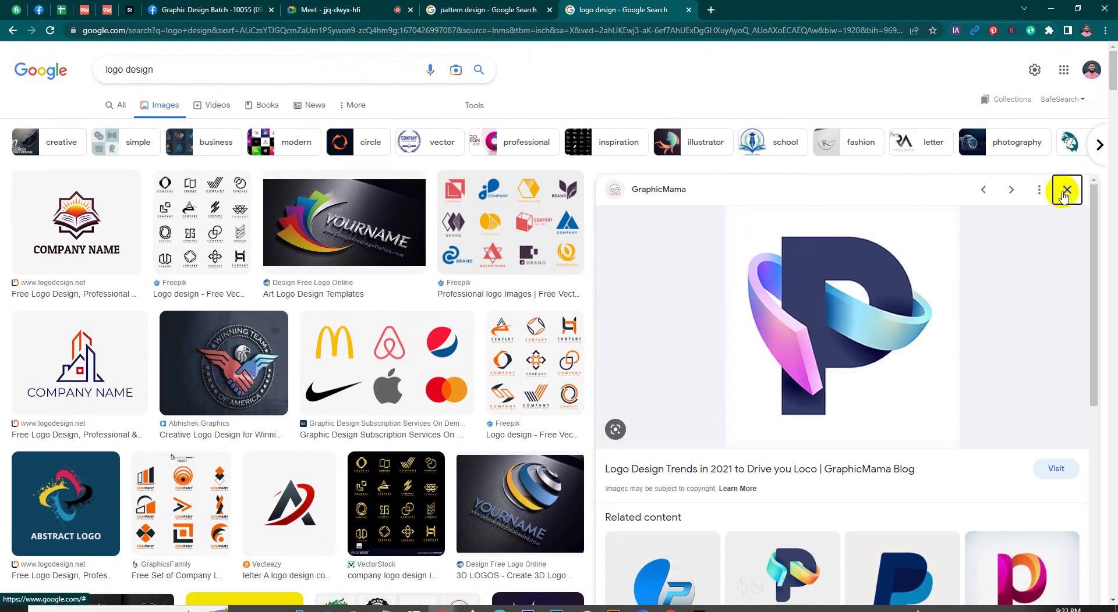
click(1065, 190)
scroll(677, 251, down, 1)
drag(1109, 378, 1112, 64)
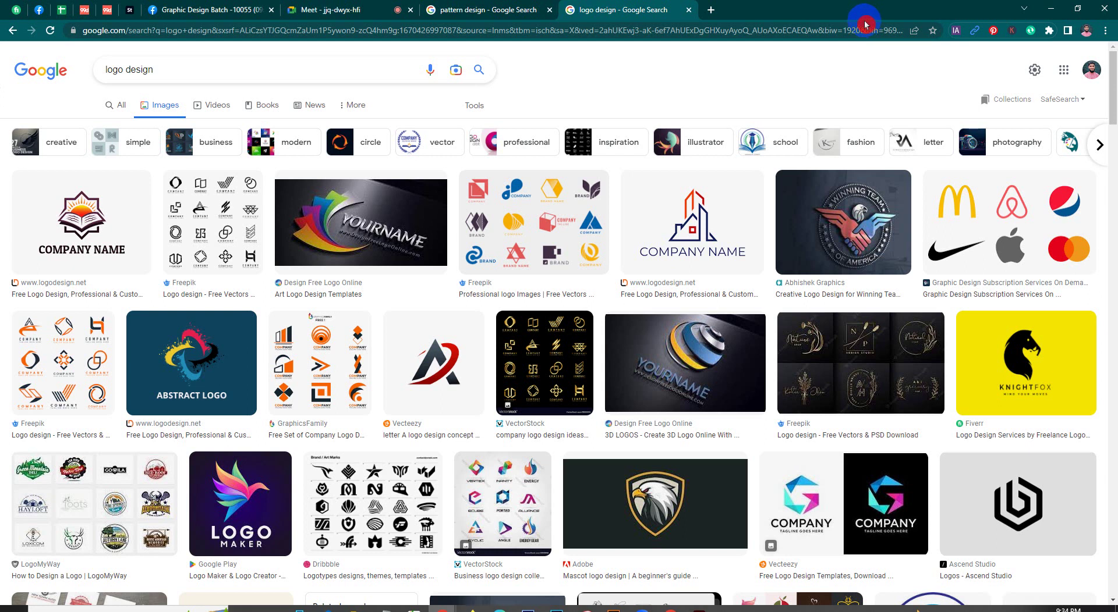
In a new tab, search 'global logo design' and show its image results.
click(713, 9)
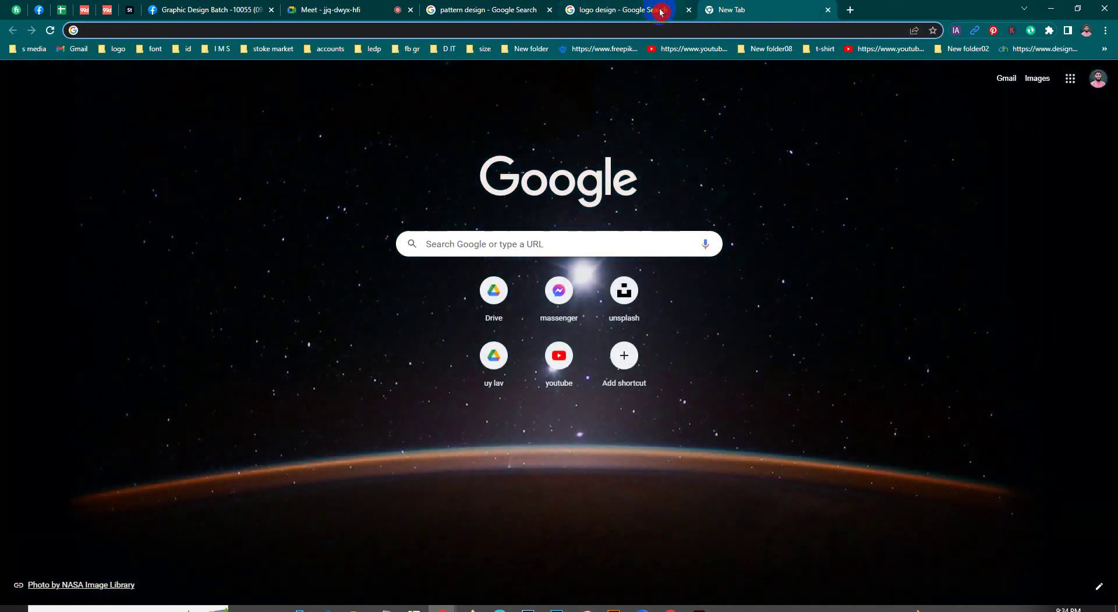
text(GLOBA)
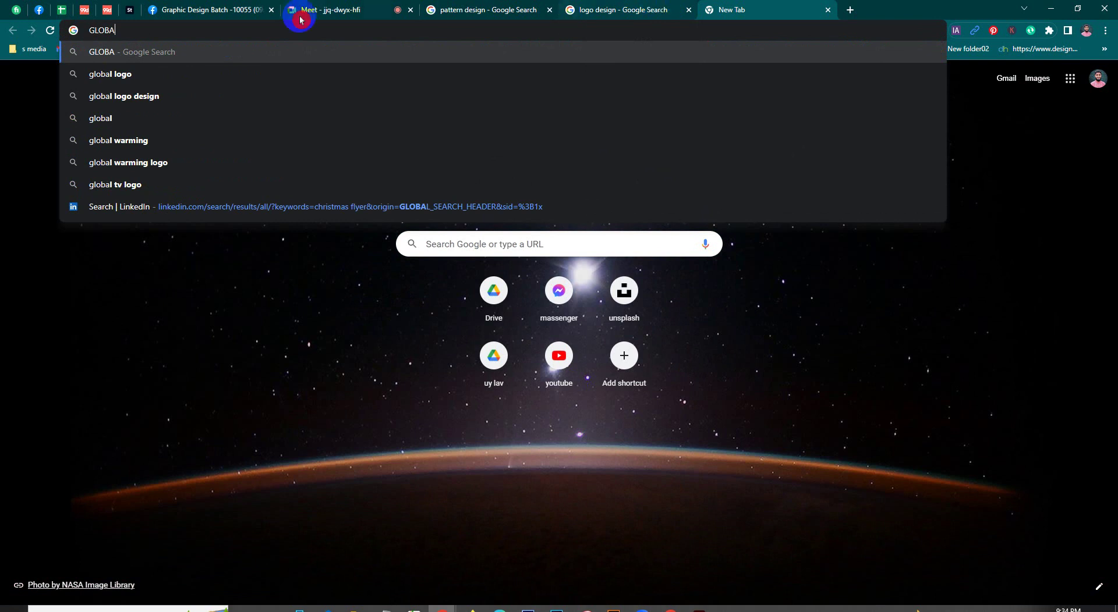
click(120, 96)
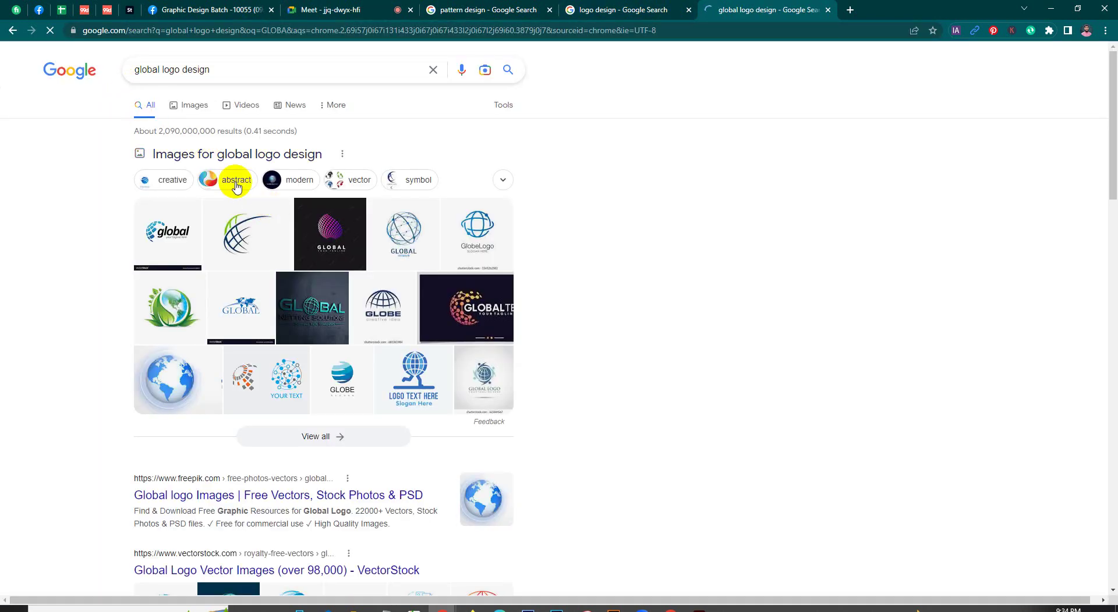
click(211, 103)
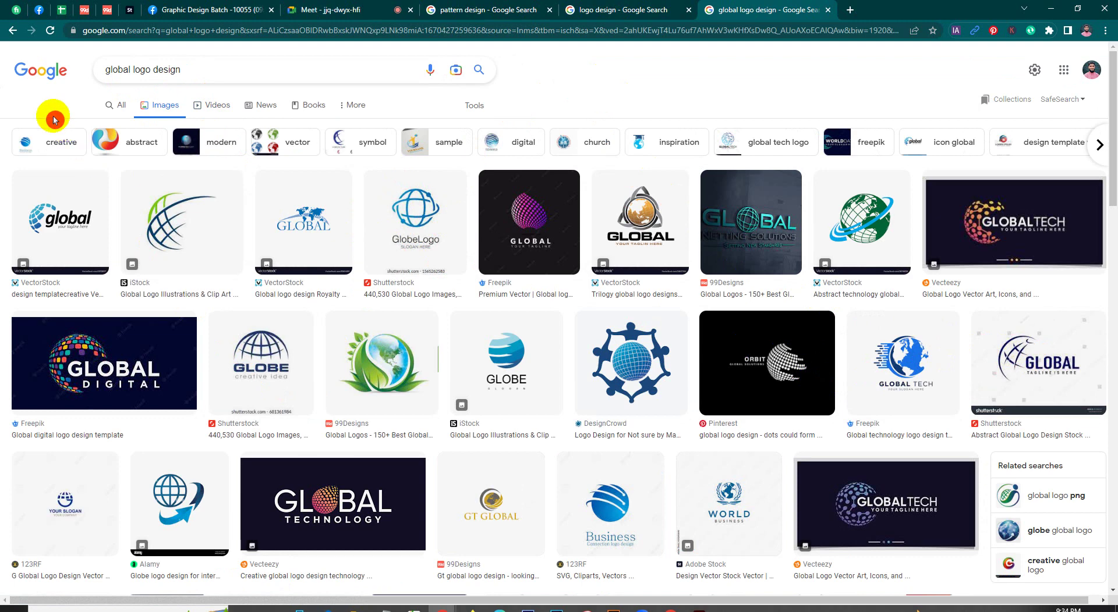
Scroll the global logo design images, return to the logo design tab, then open a blank tab.
scroll(702, 157, down, 4)
scroll(698, 156, down, 1)
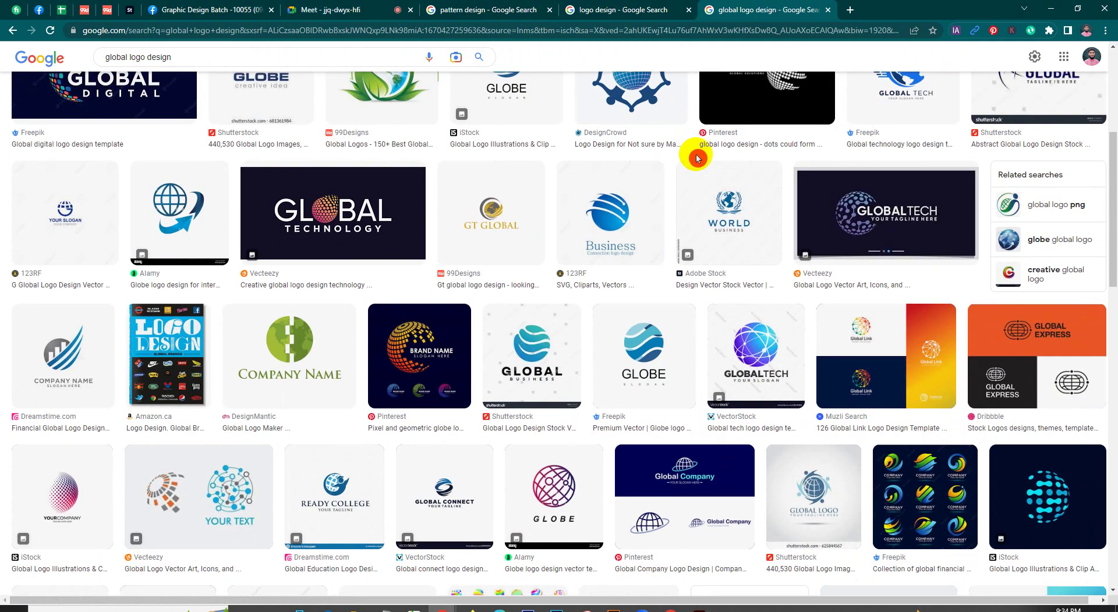
scroll(662, 243, down, 2)
scroll(662, 242, down, 5)
scroll(667, 251, down, 3)
scroll(667, 251, down, 3)
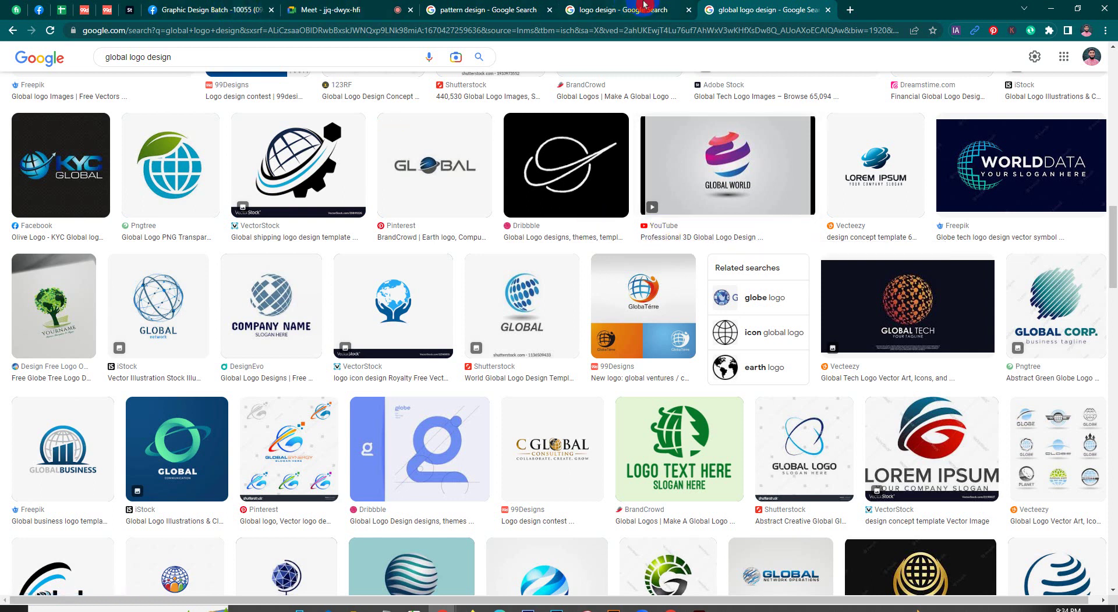
click(641, 9)
click(850, 7)
mouse_move(764, 9)
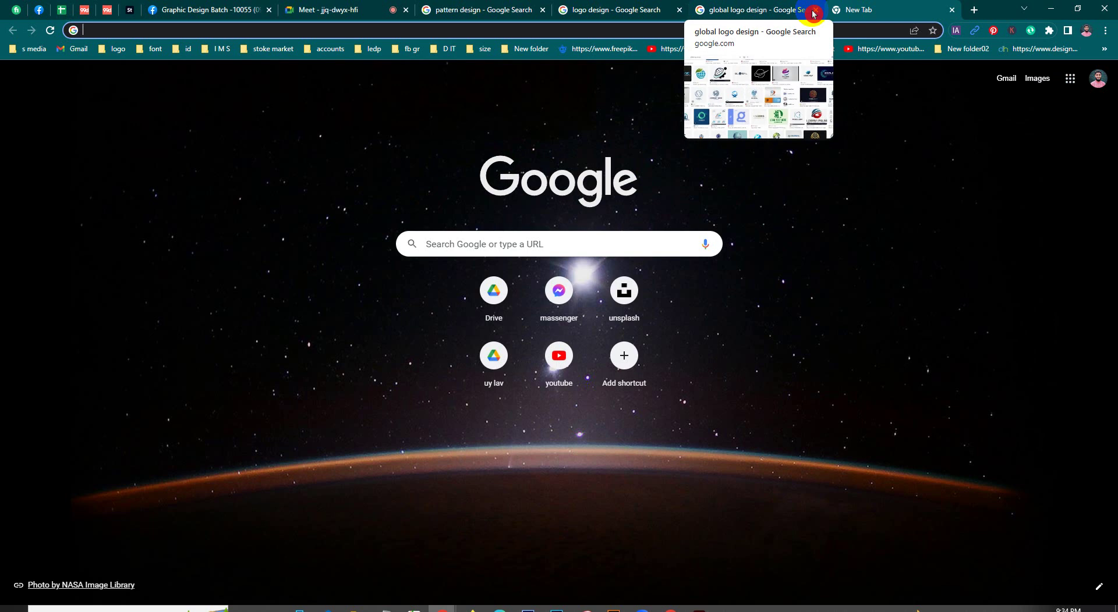
Search Google Images for 'TOP MARKETING AGENCY IN USA'.
text(TOP MARKETING AGENCY IN USA)
key(Return)
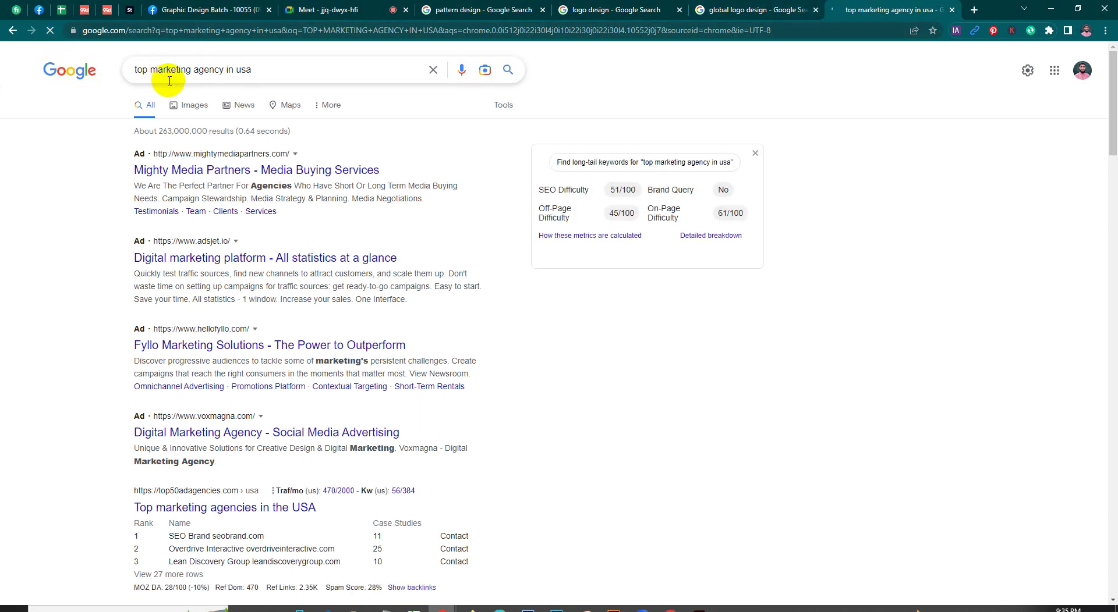
click(186, 104)
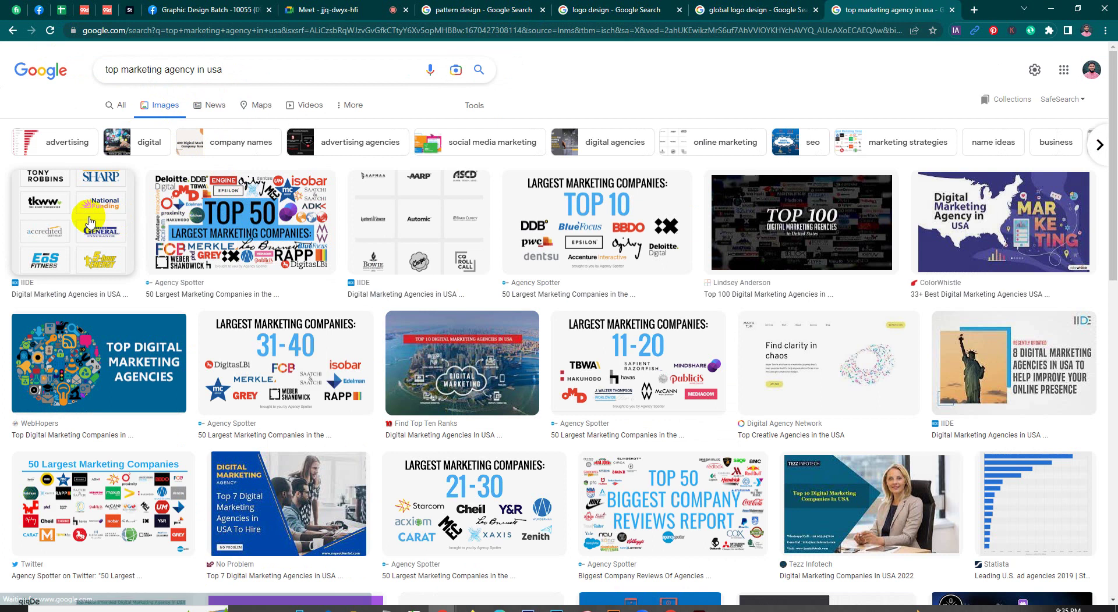
Preview the Agency Spotter Top 50 image, then the related 10Seos 2019 companies image.
click(88, 222)
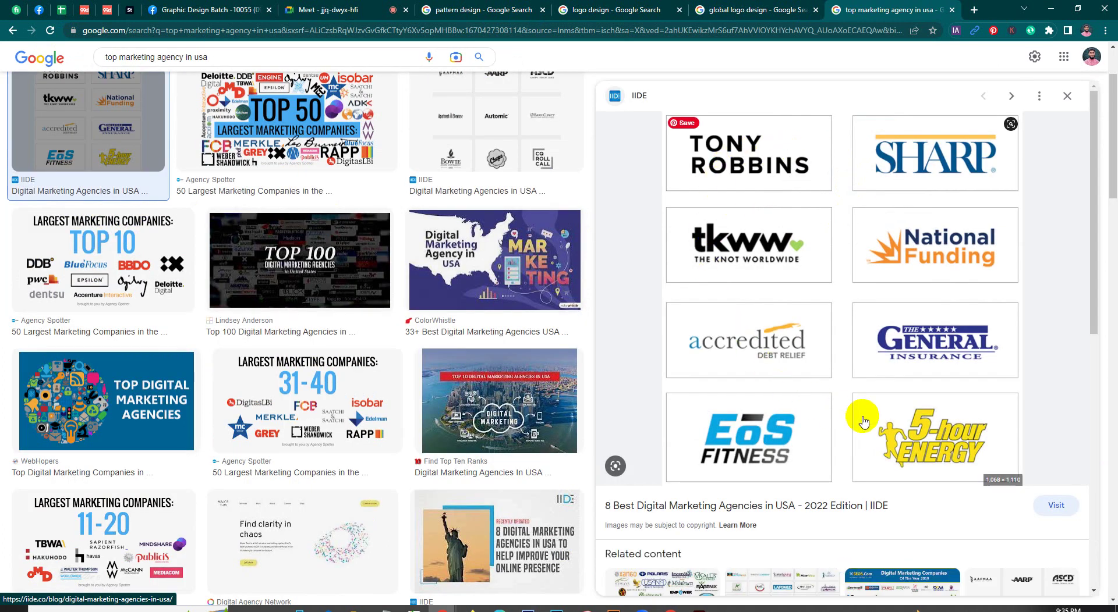
click(283, 119)
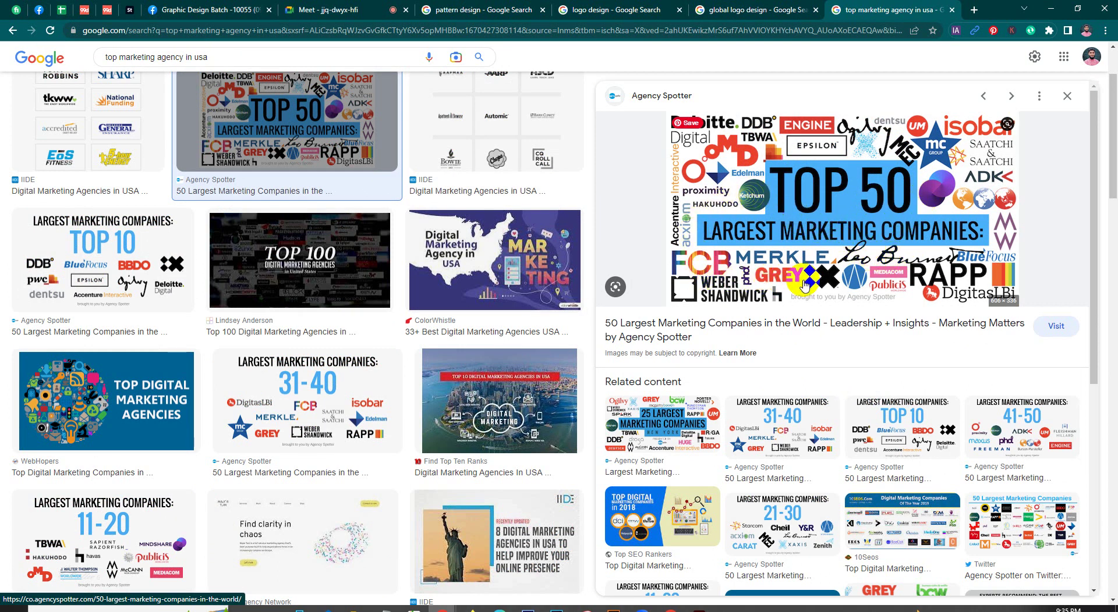
scroll(773, 298, down, 1)
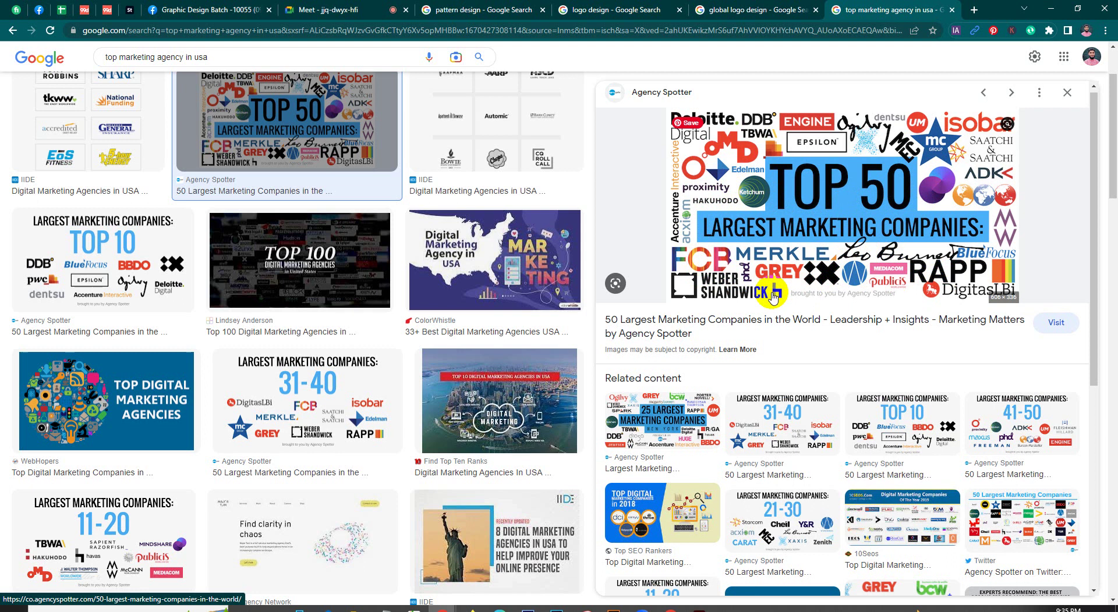
scroll(815, 349, down, 2)
click(891, 402)
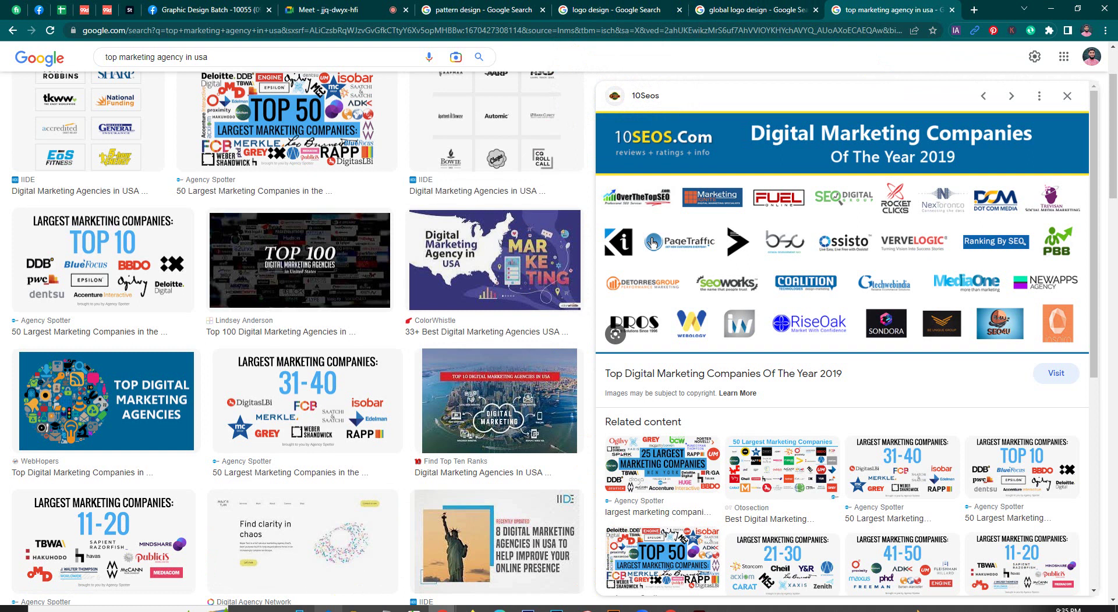
click(355, 609)
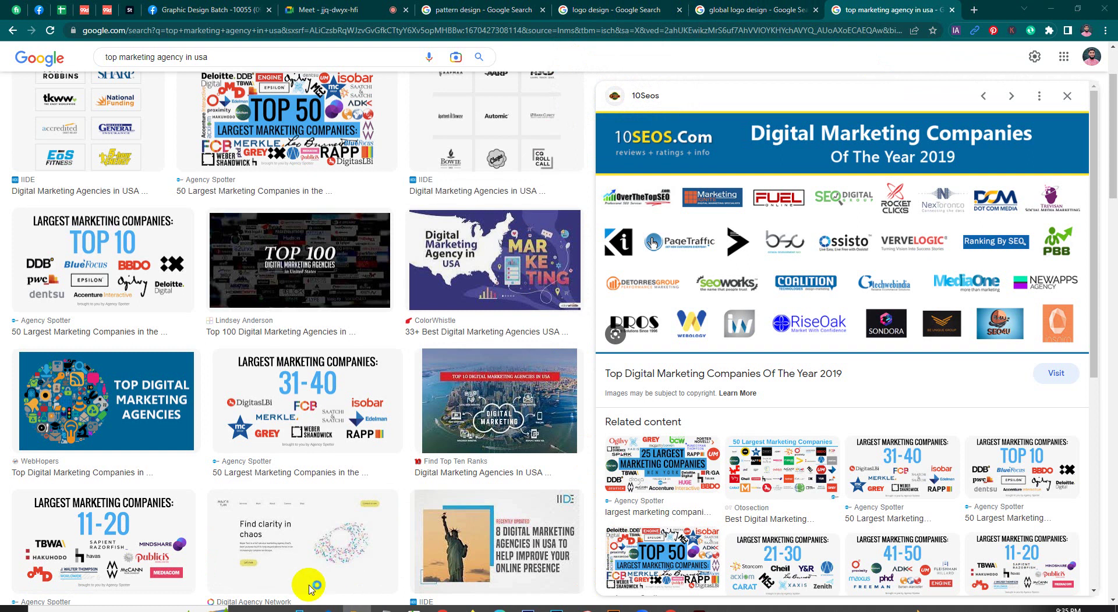
Browse New Volume (E:) > digital it > Sliders > Logo > 'How many types of Logo' to open the lesson deck.
click(64, 245)
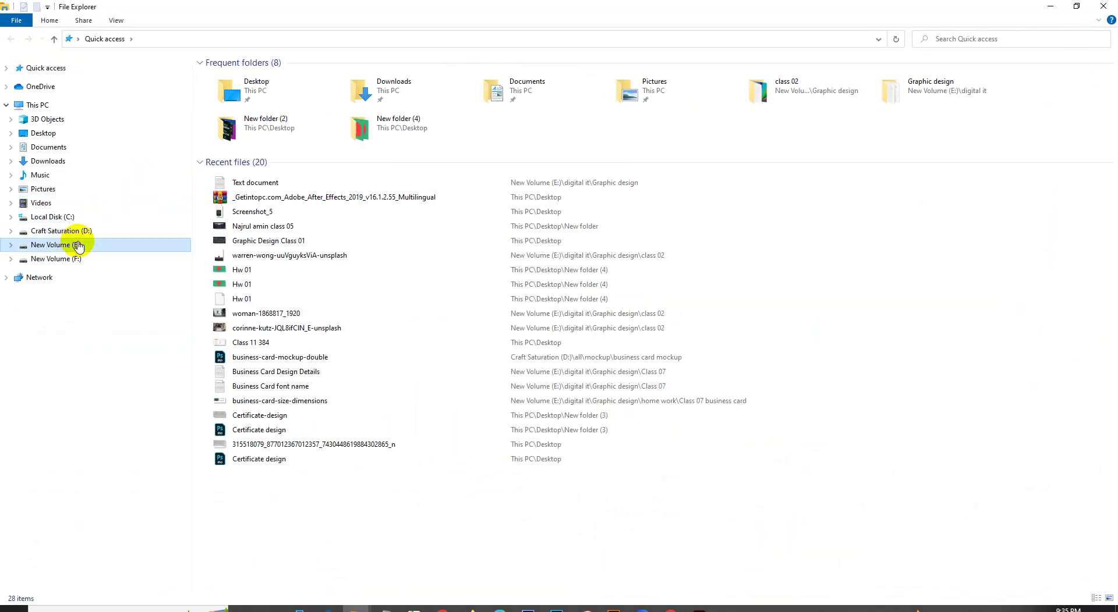
double_click(403, 82)
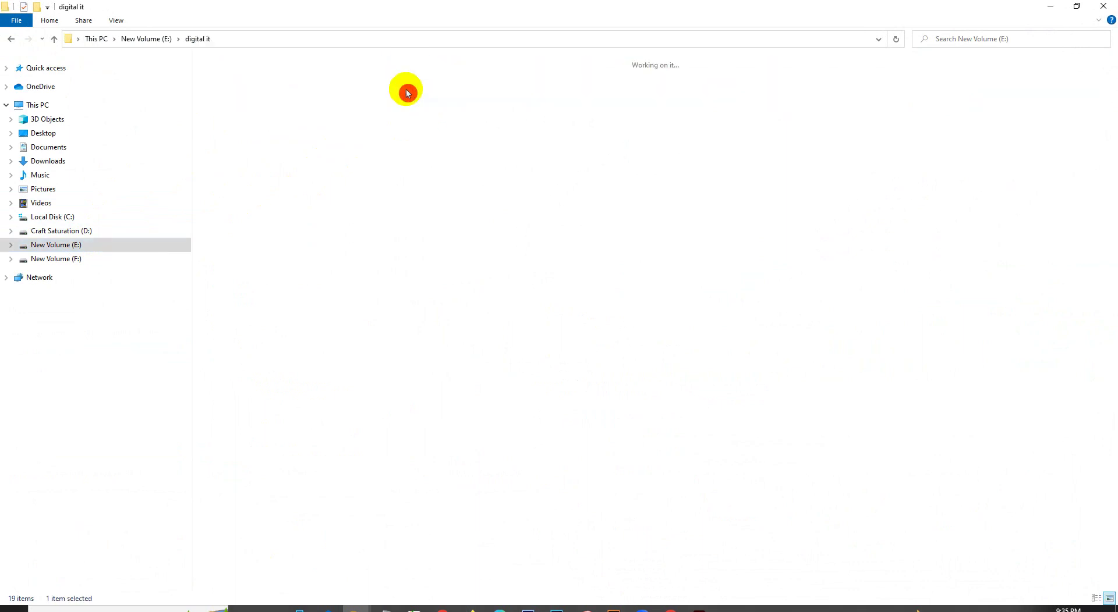
double_click(660, 97)
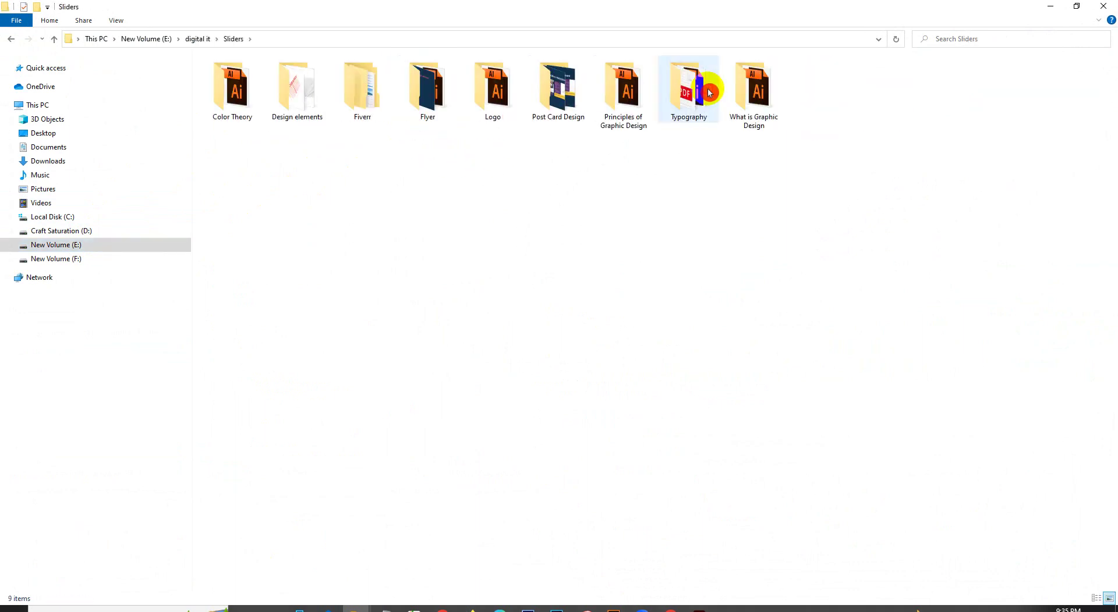
double_click(504, 97)
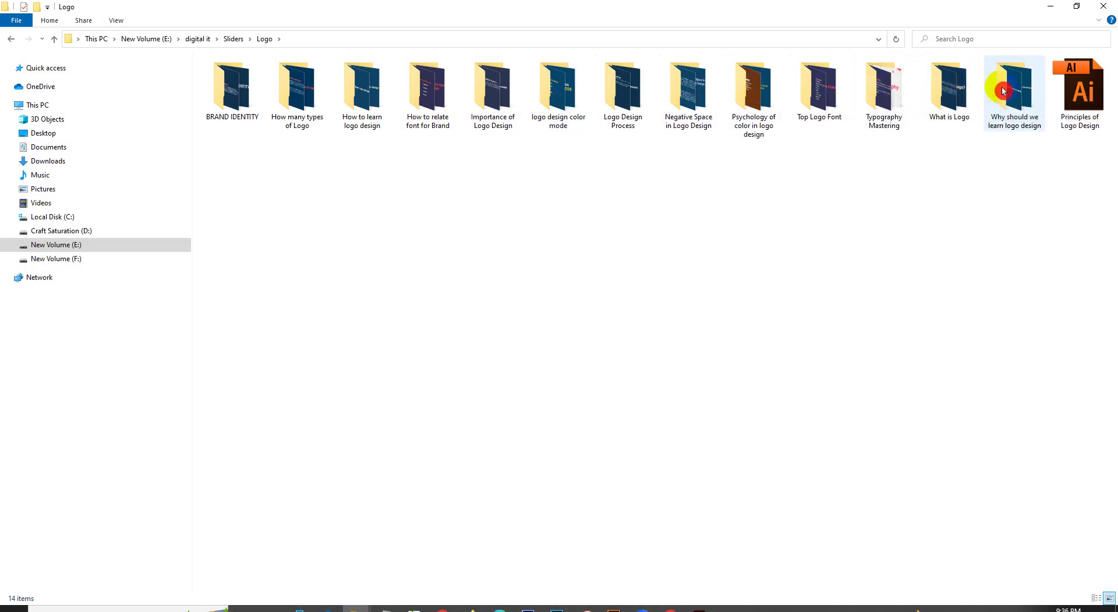
double_click(327, 110)
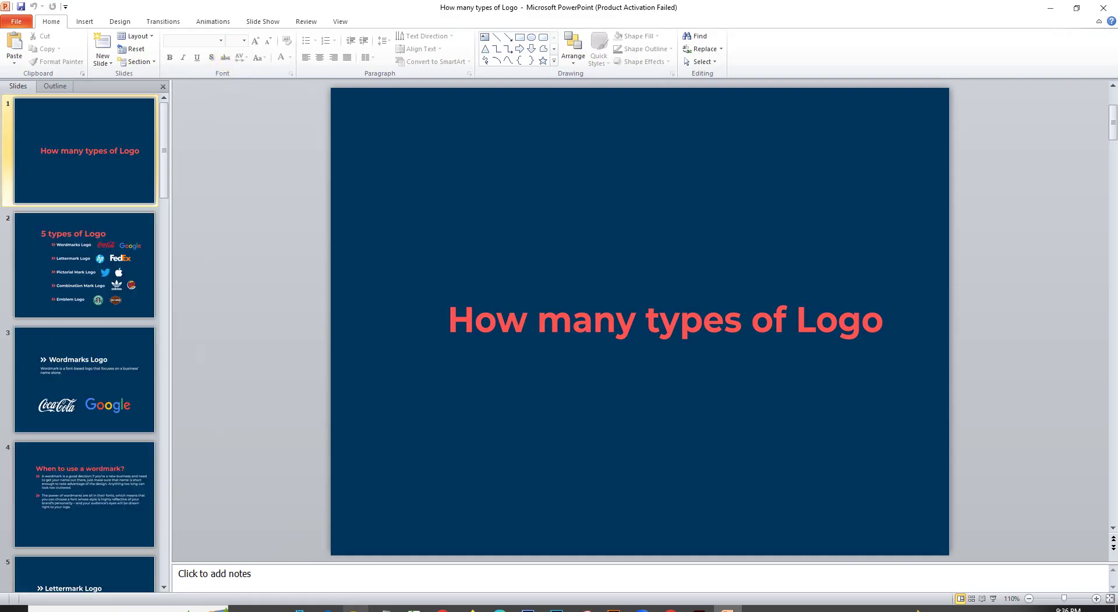
Open the Logo Design Process presentation and dismiss the error and activation notices.
click(309, 560)
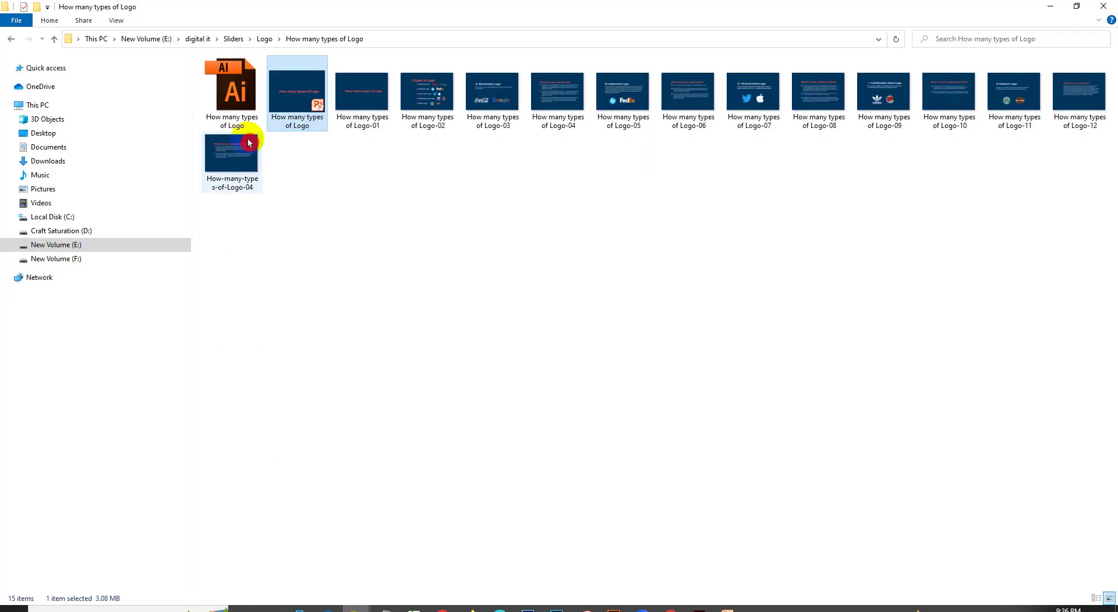
click(265, 39)
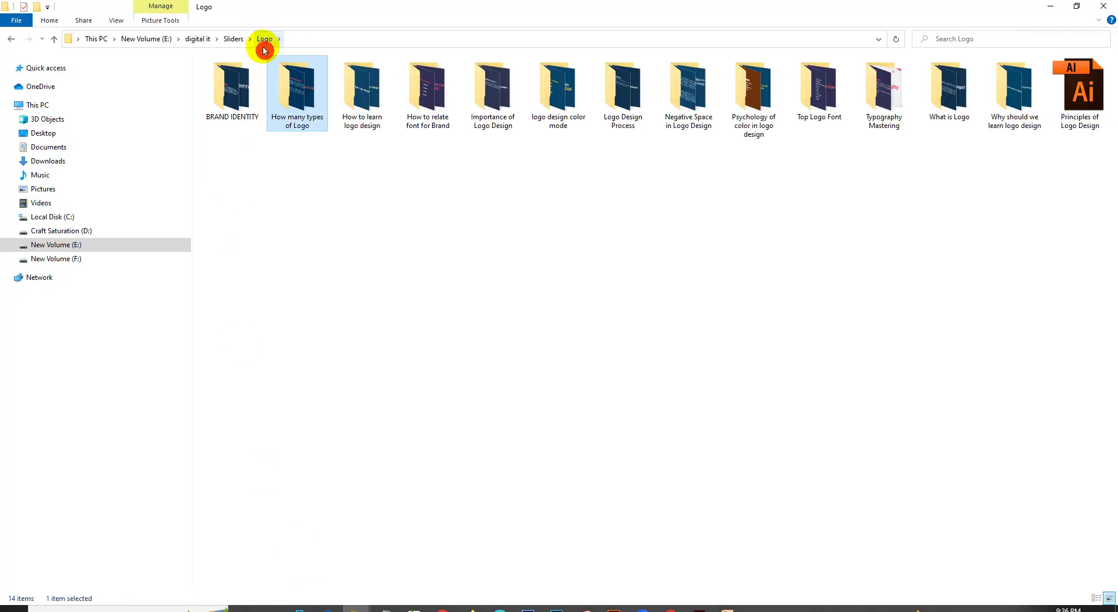
click(624, 100)
double_click(624, 101)
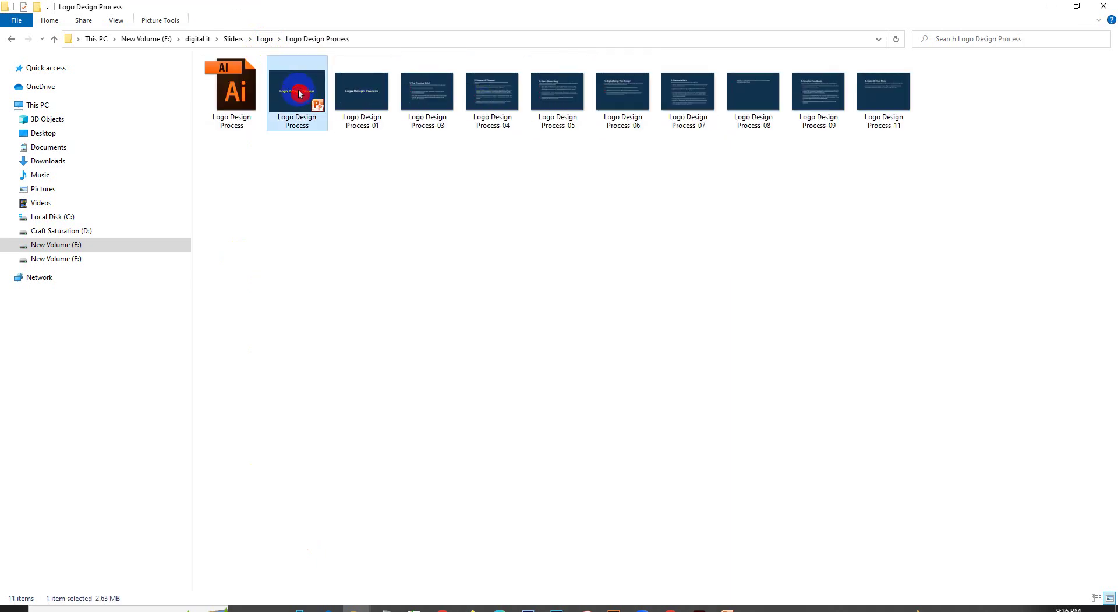
double_click(294, 114)
click(560, 338)
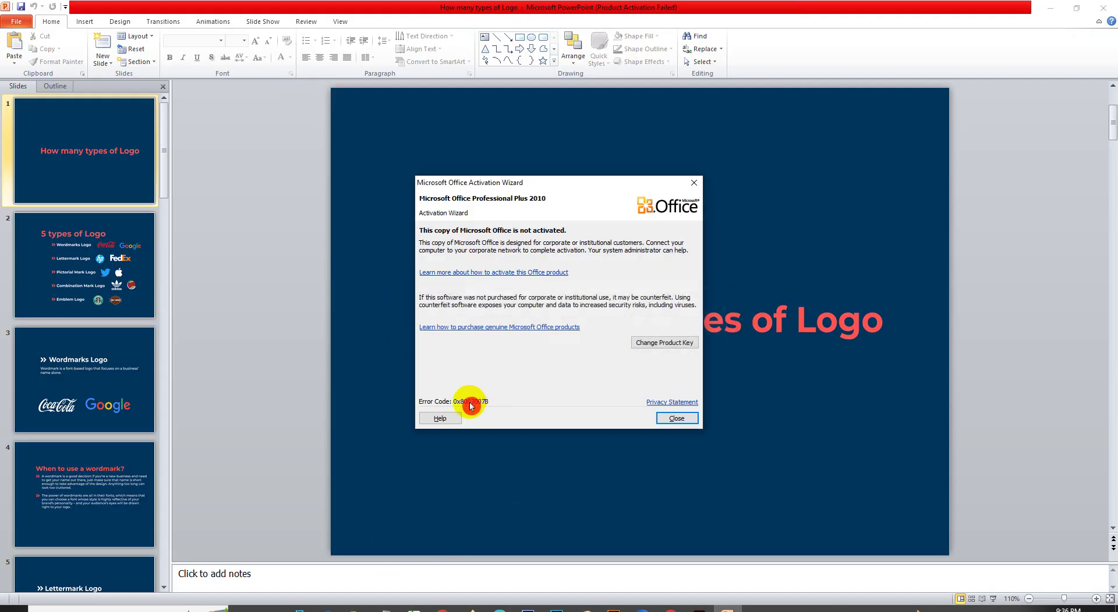
click(678, 418)
Open the Top Logo Font presentation from the Logo folder.
click(355, 608)
click(304, 578)
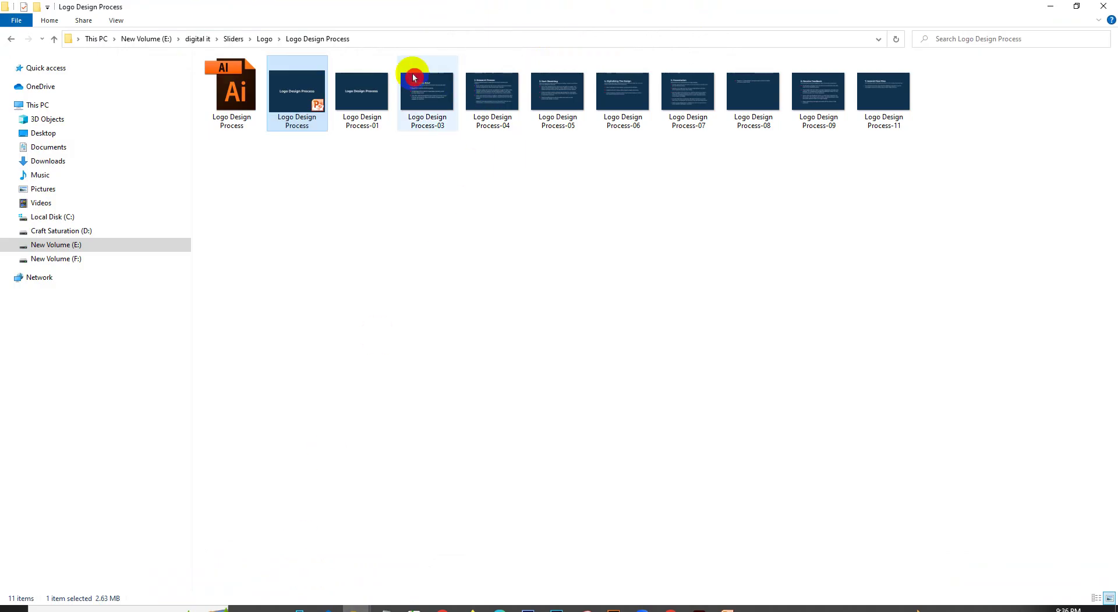
click(265, 40)
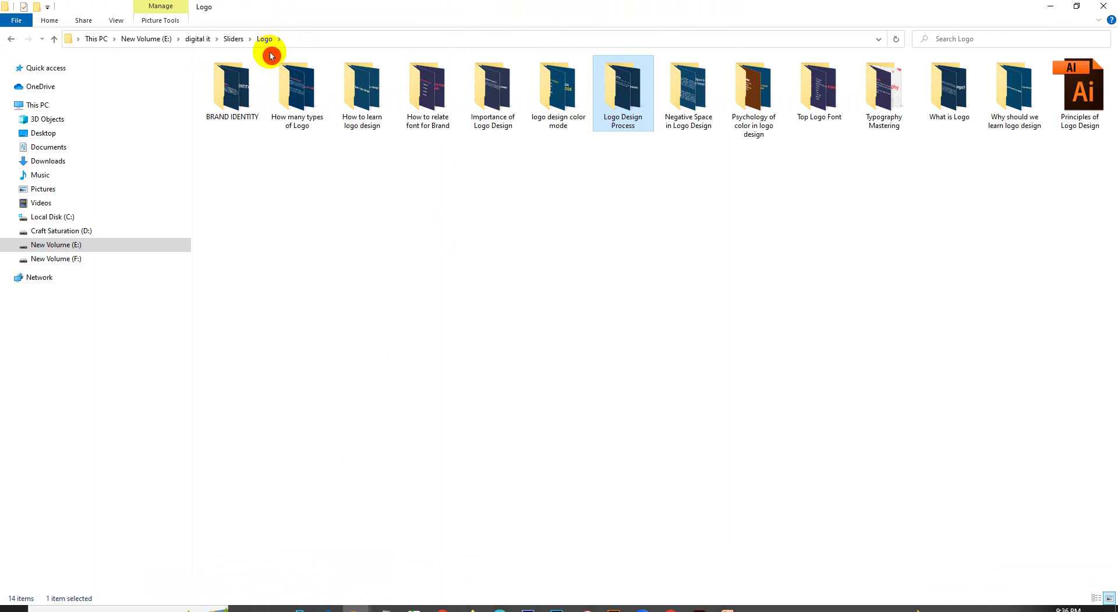
double_click(806, 73)
double_click(293, 91)
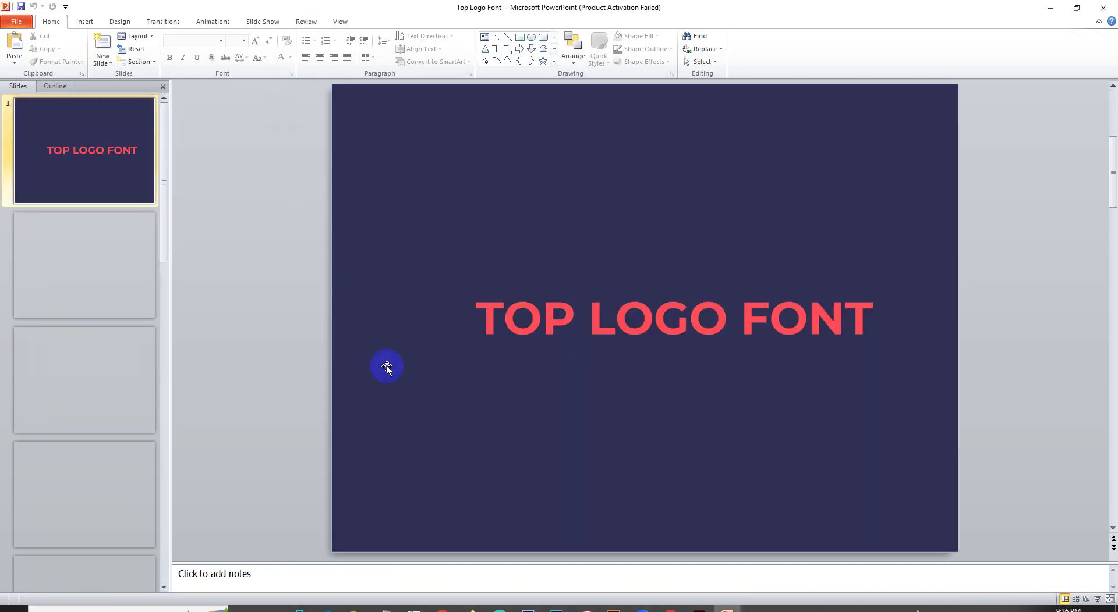
click(310, 576)
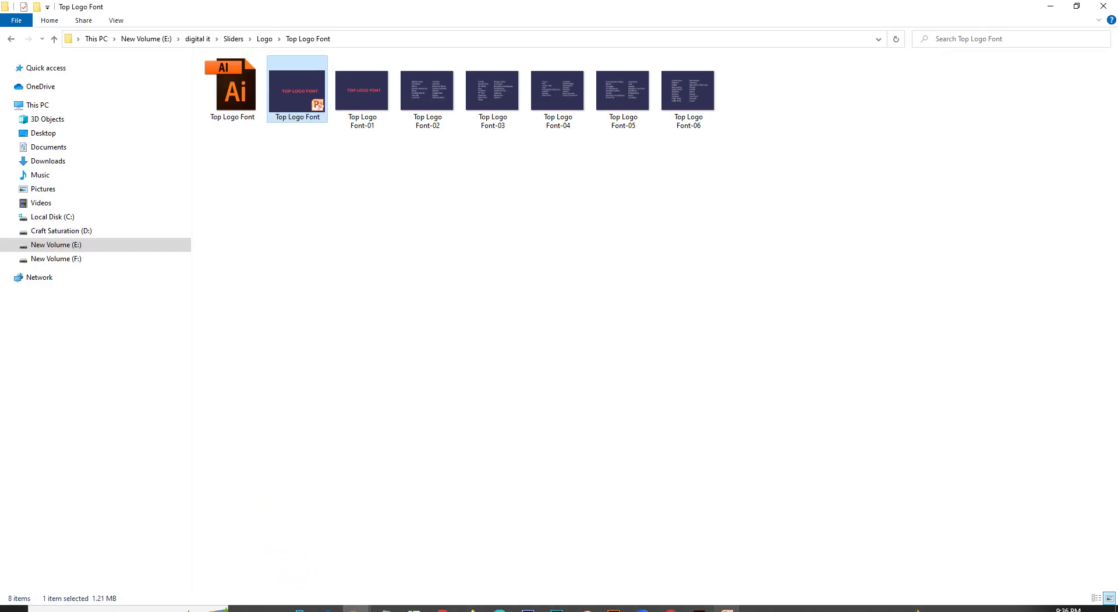
Bring the 'How many types of Logo' deck forward and show slide 2, '5 types of Logo'.
click(726, 609)
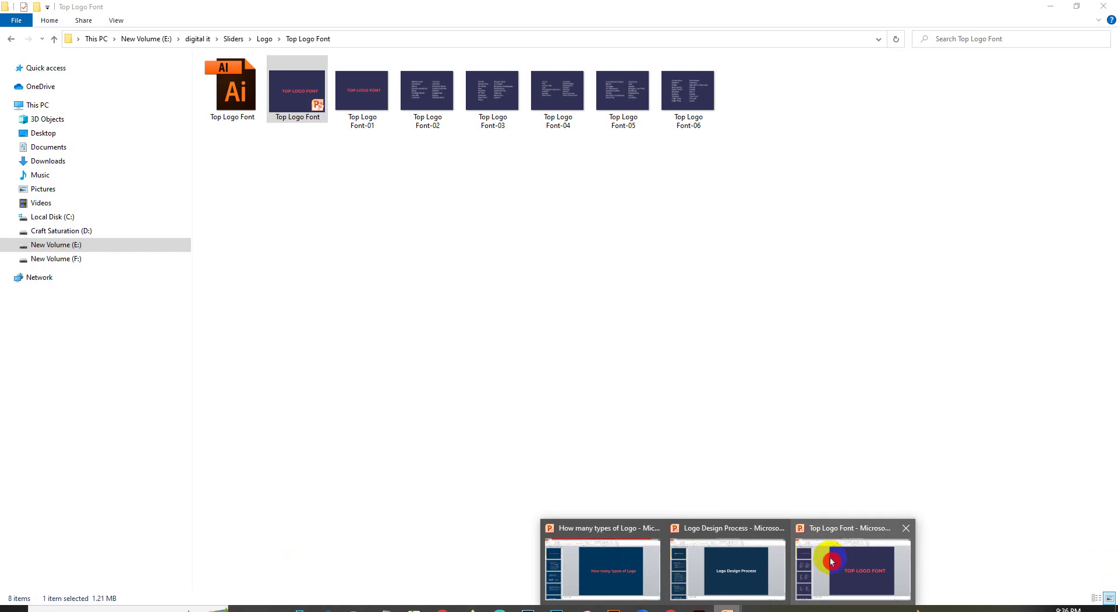
click(606, 565)
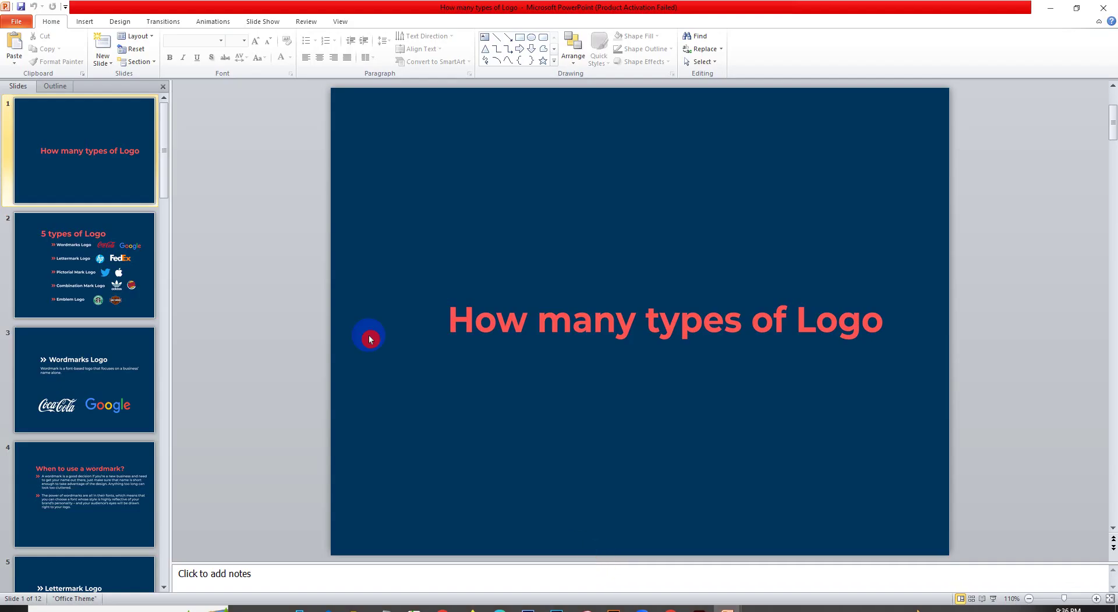
click(90, 254)
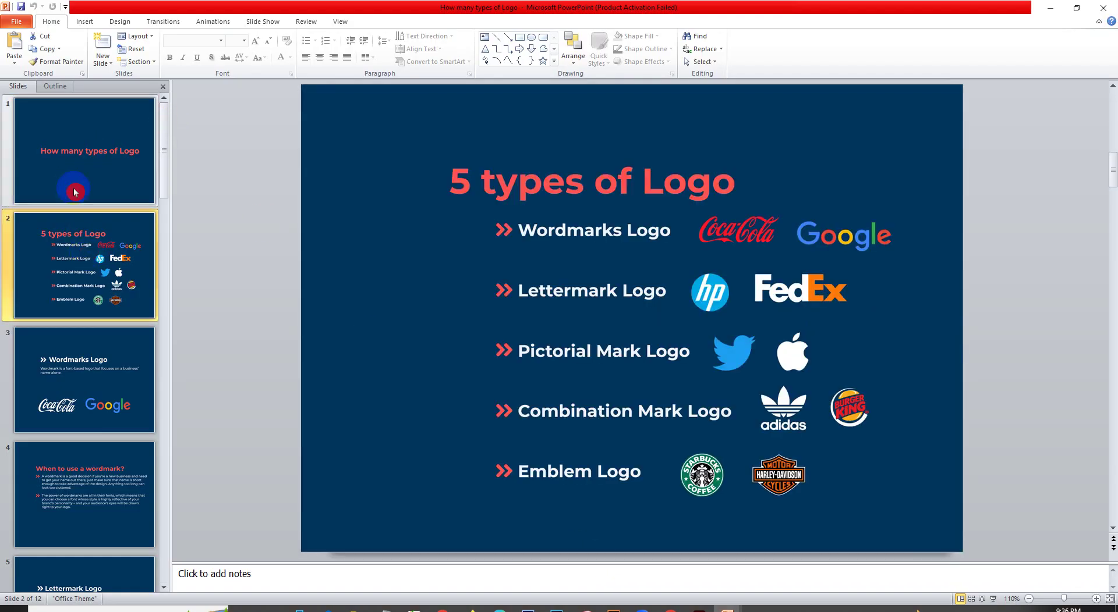
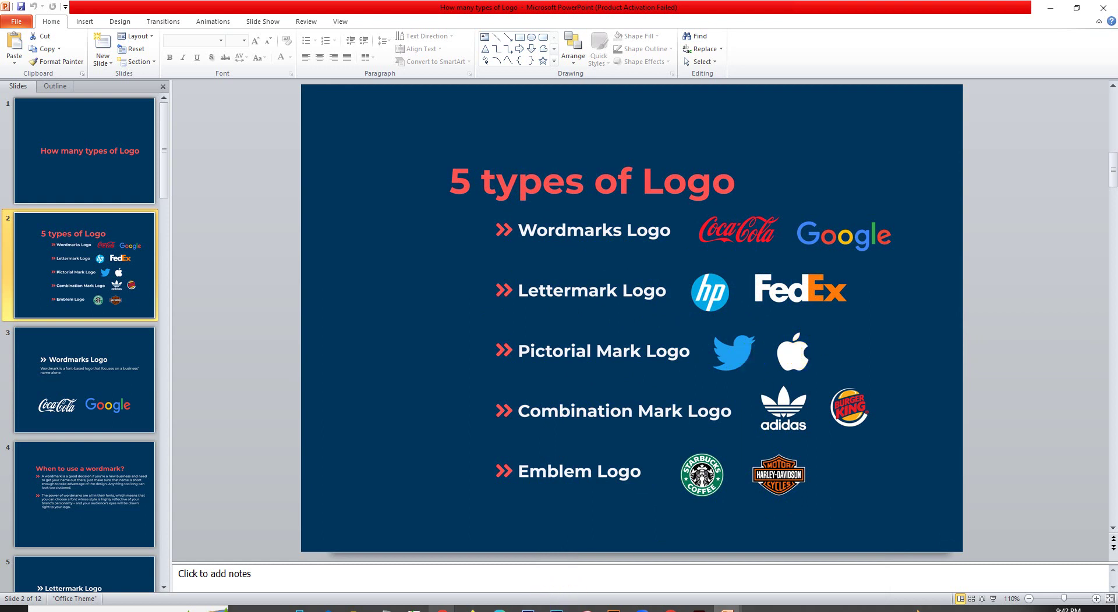
In a new Chrome tab, search Google for 'logo color psychology'.
click(405, 572)
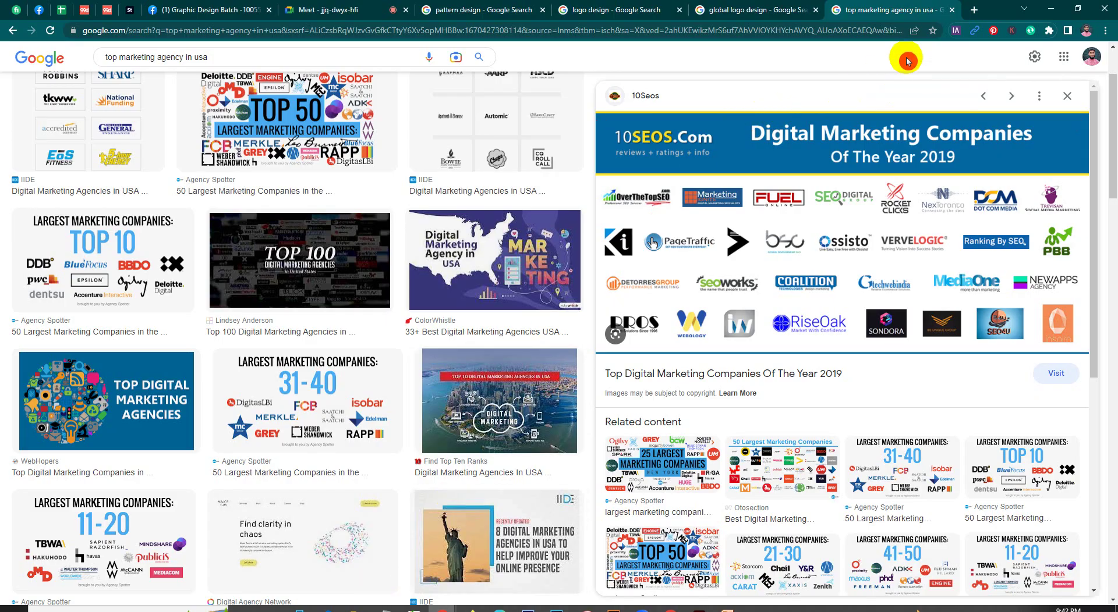
click(974, 10)
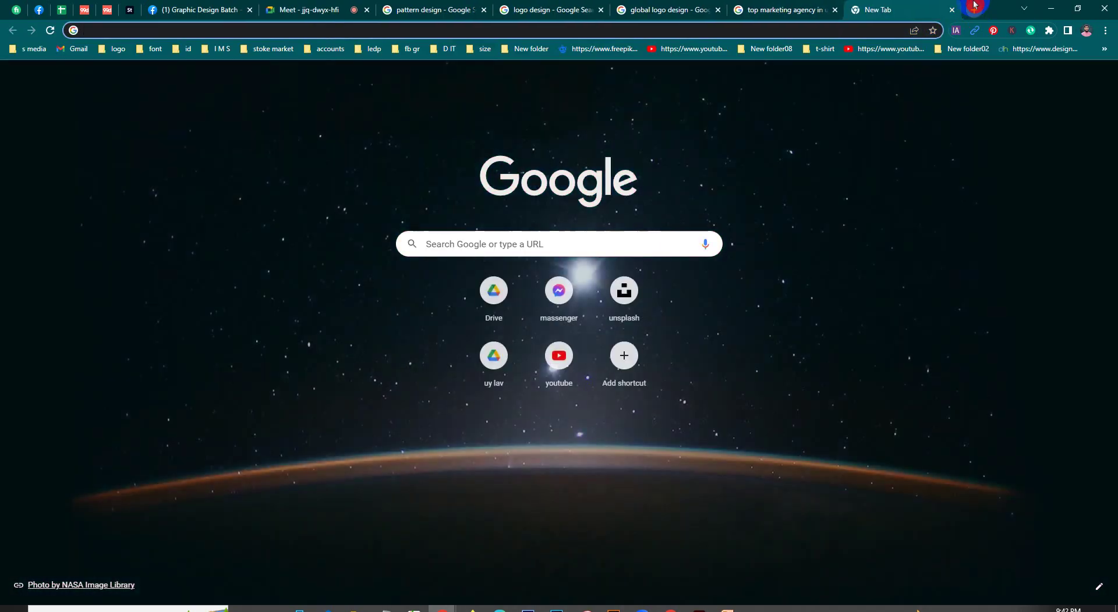
text(LOGO)
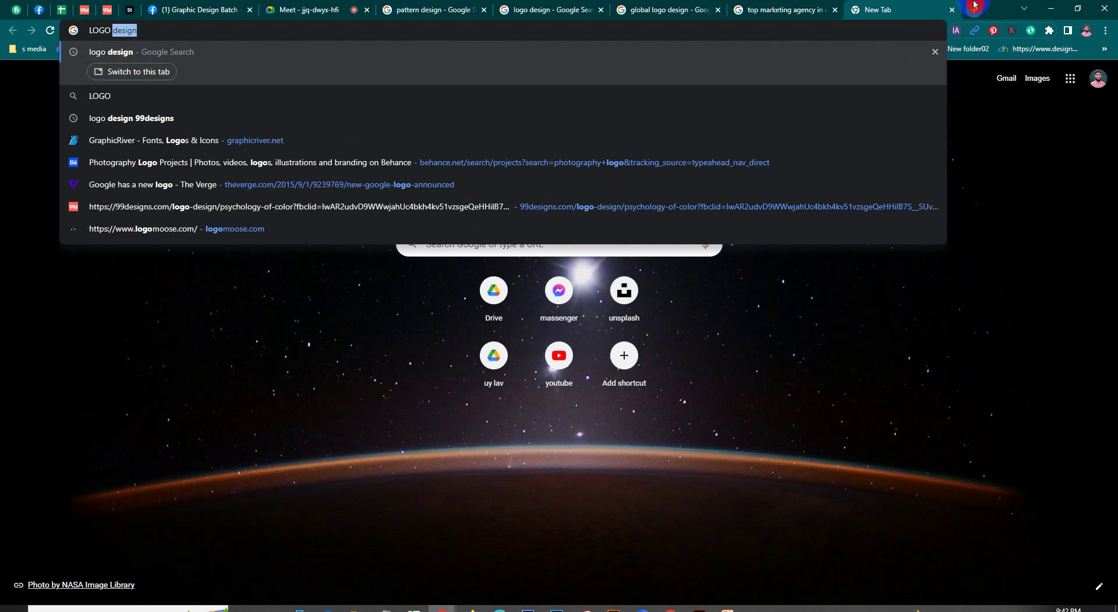
text( COLOR)
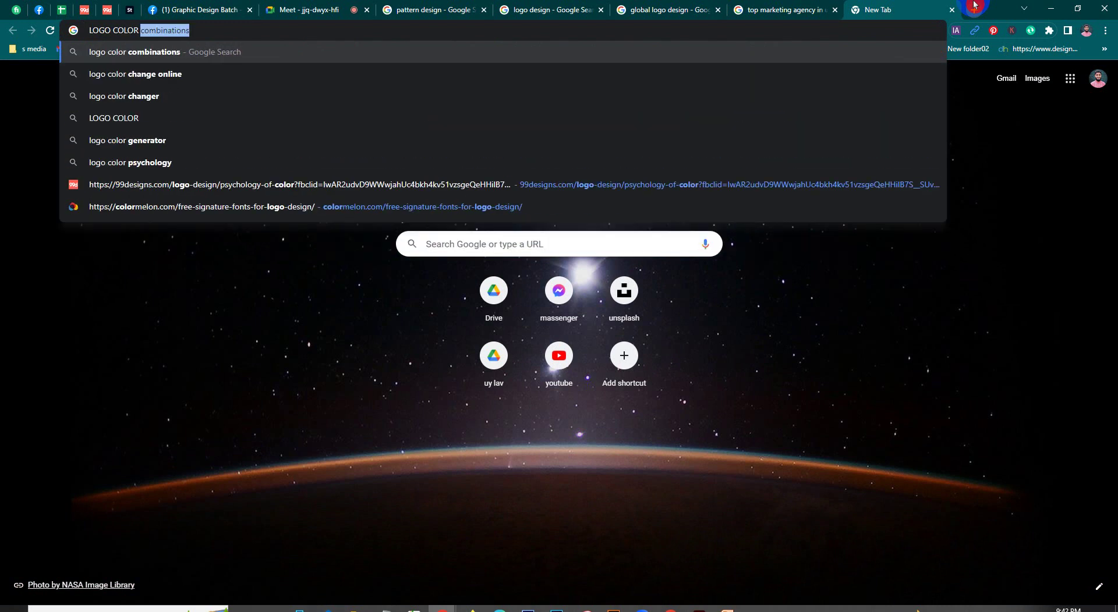
text( P)
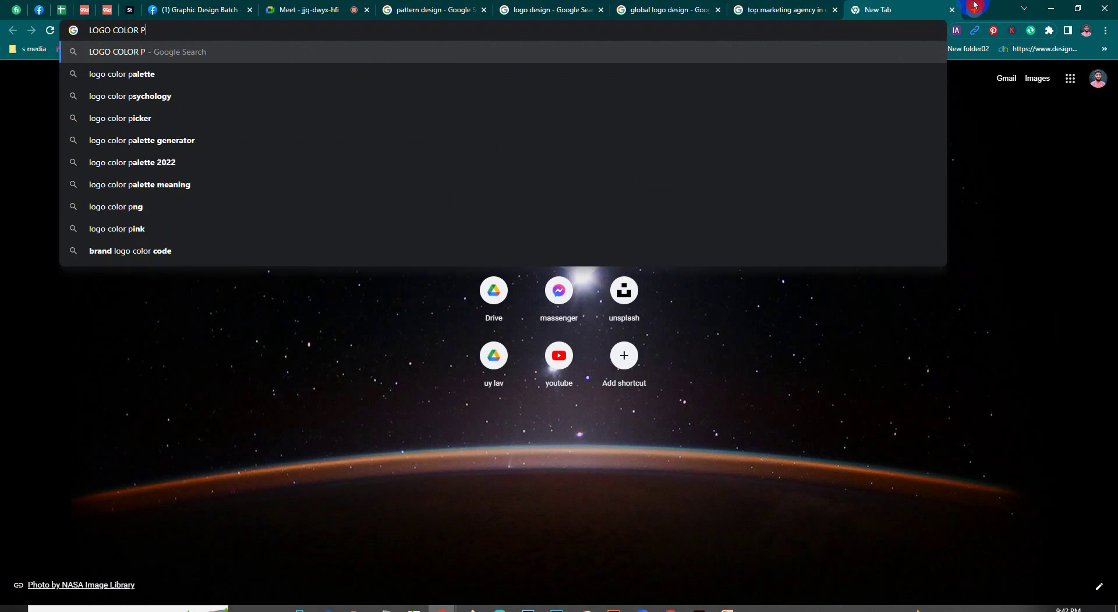
key(Down)
key(Down)
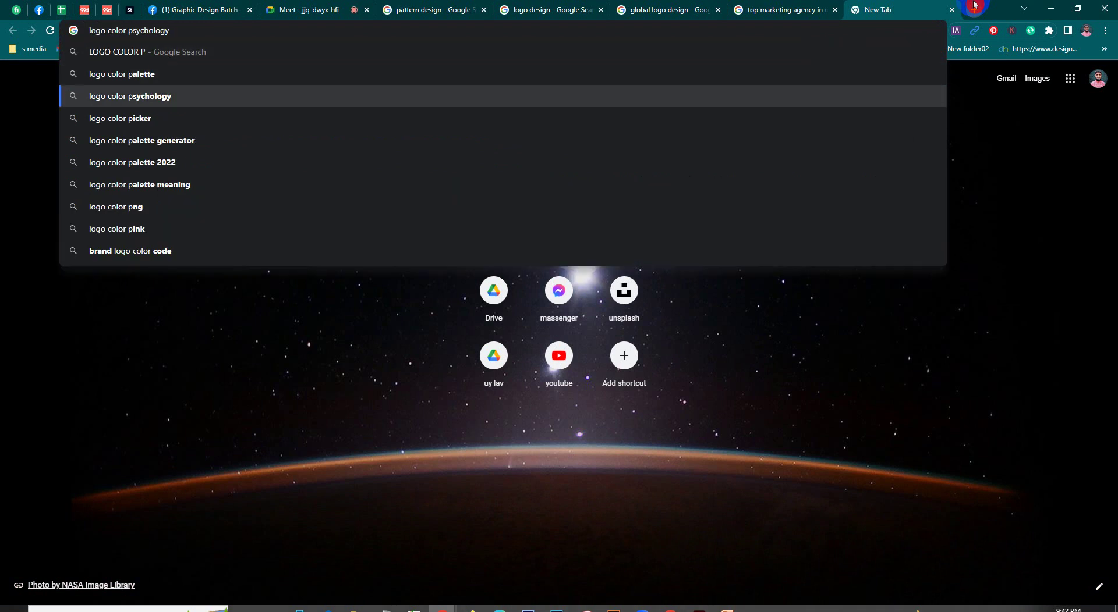
key(Return)
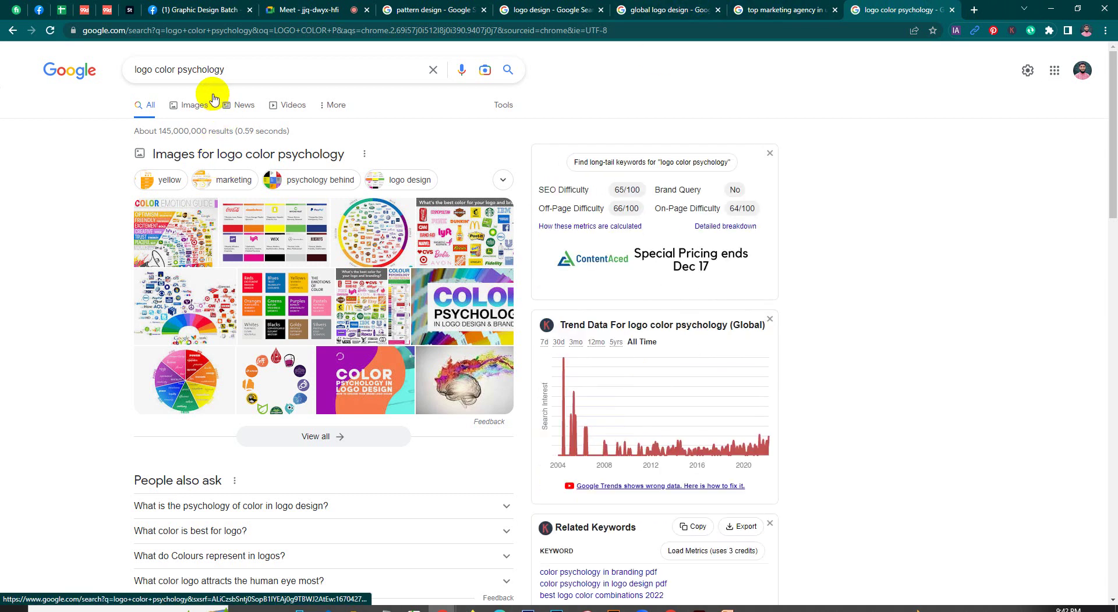
Show image results and enlarge the Creative Alys 'Psychology of Color' chart.
click(192, 102)
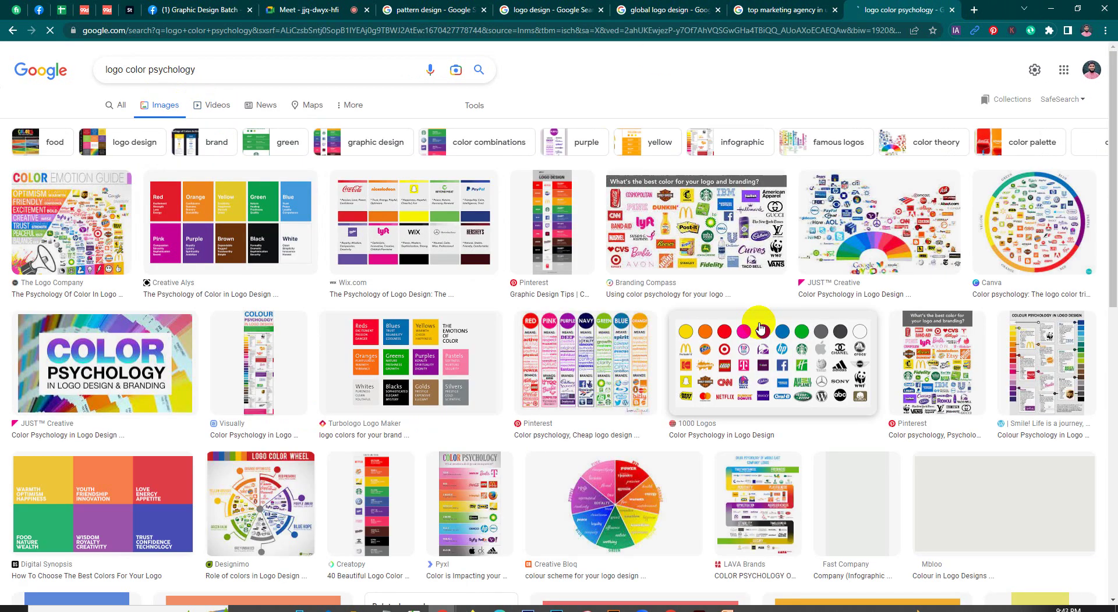
click(257, 221)
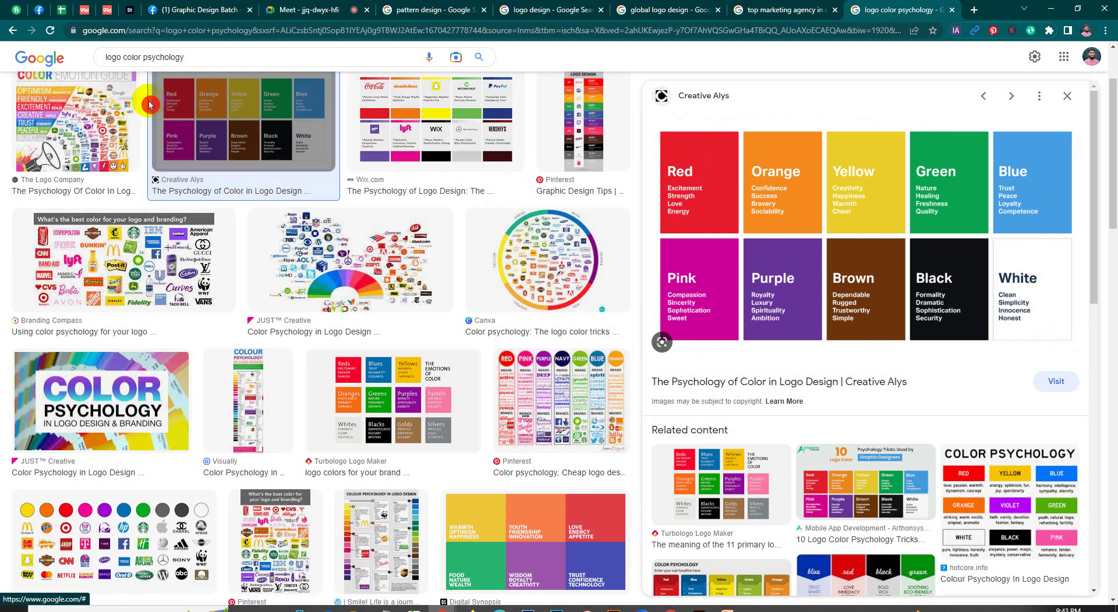
Preview The Logo Company's Color Emotion Guide image, then dismiss the tab-strip menu.
click(116, 111)
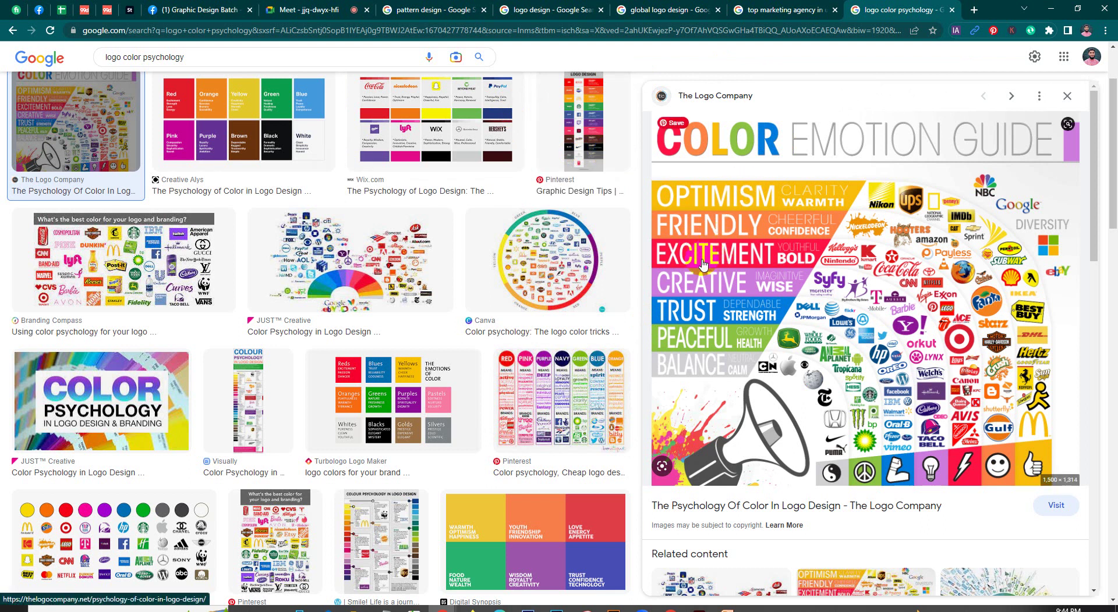
right_click(980, 7)
click(902, 53)
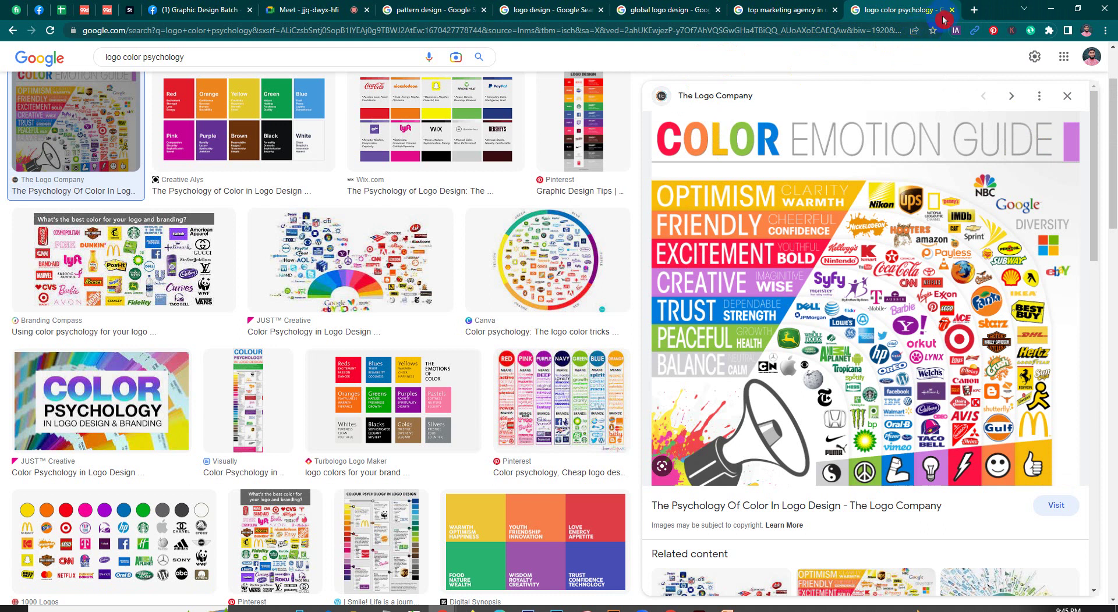
In a new tab, search Google Images for 'food logo color'.
click(973, 13)
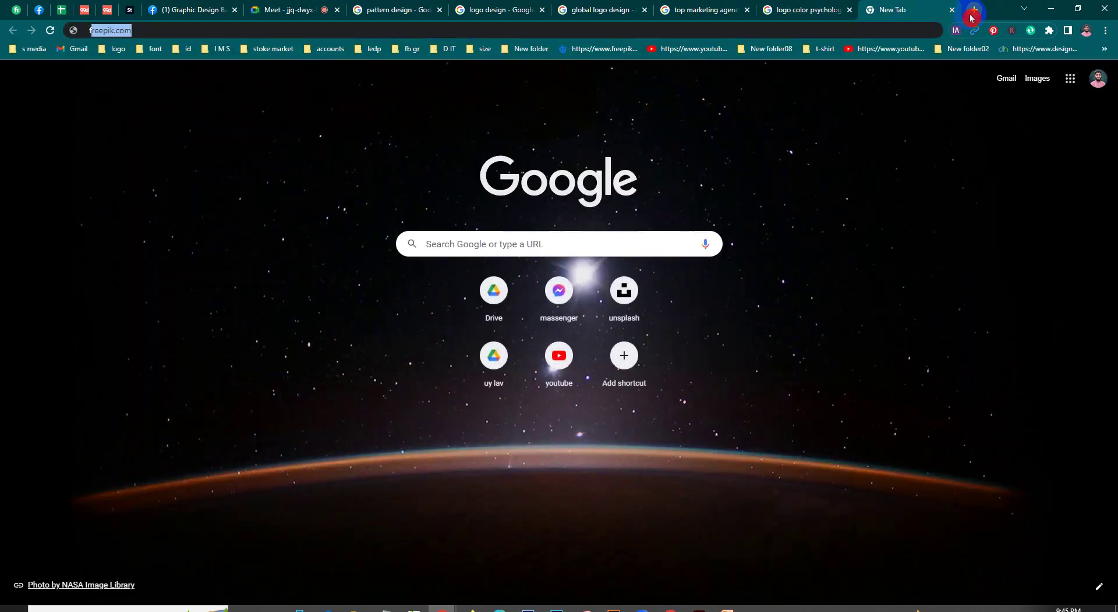
text(food logo co)
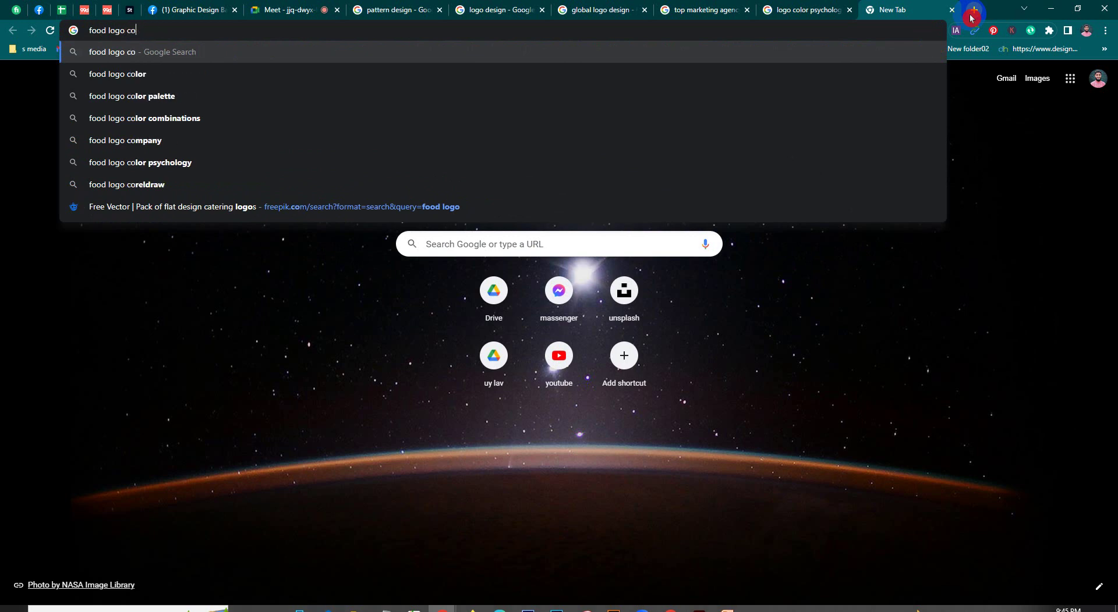
text(lo)
key(Return)
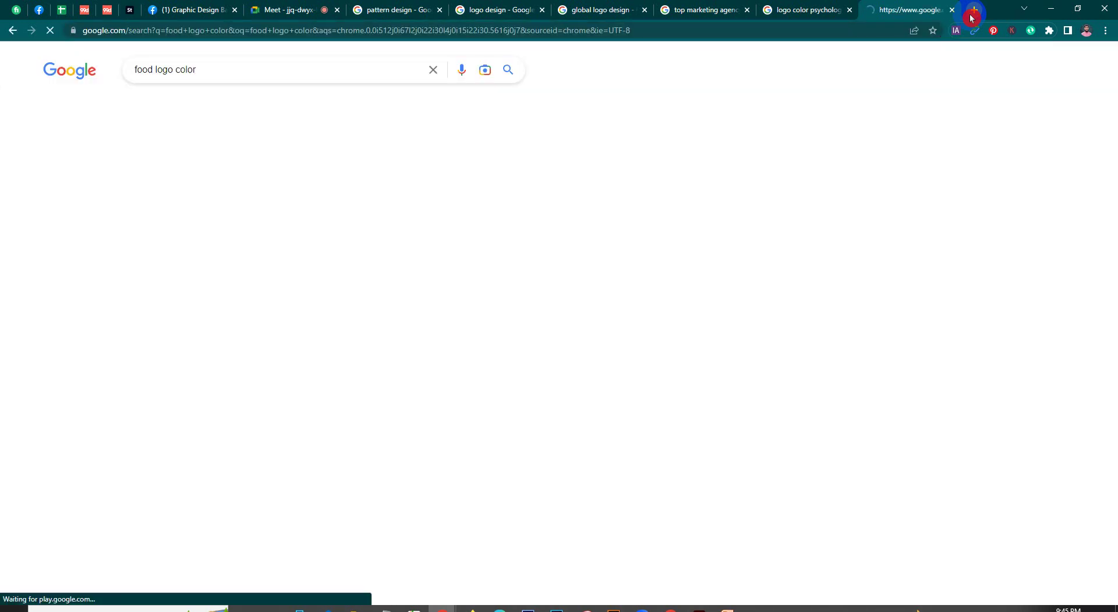
click(183, 107)
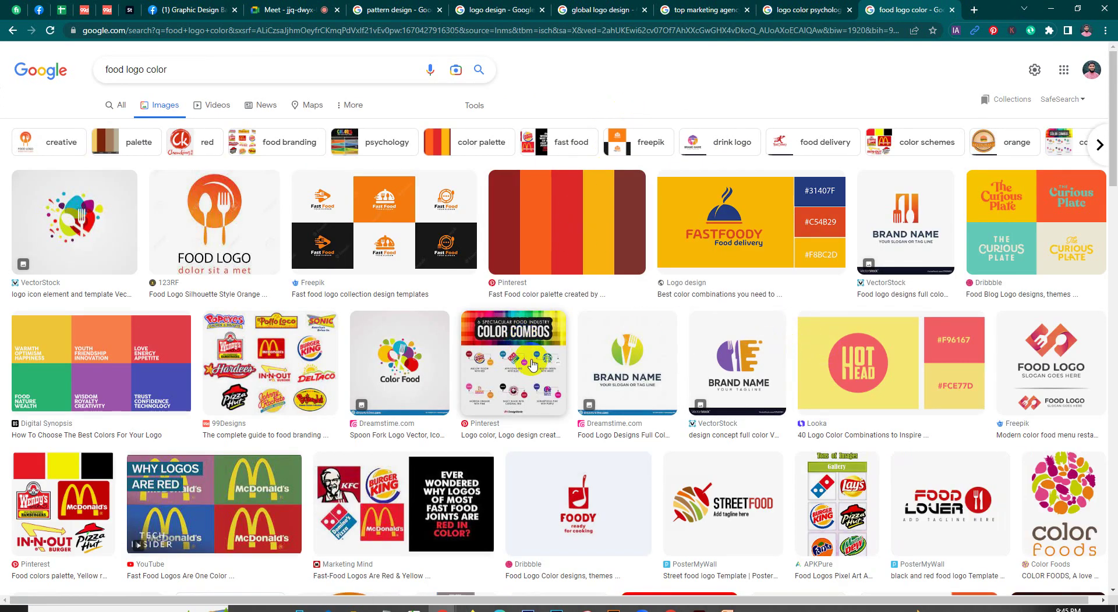
Browse the food logo color image results, previewing food brand logos and palettes.
click(445, 265)
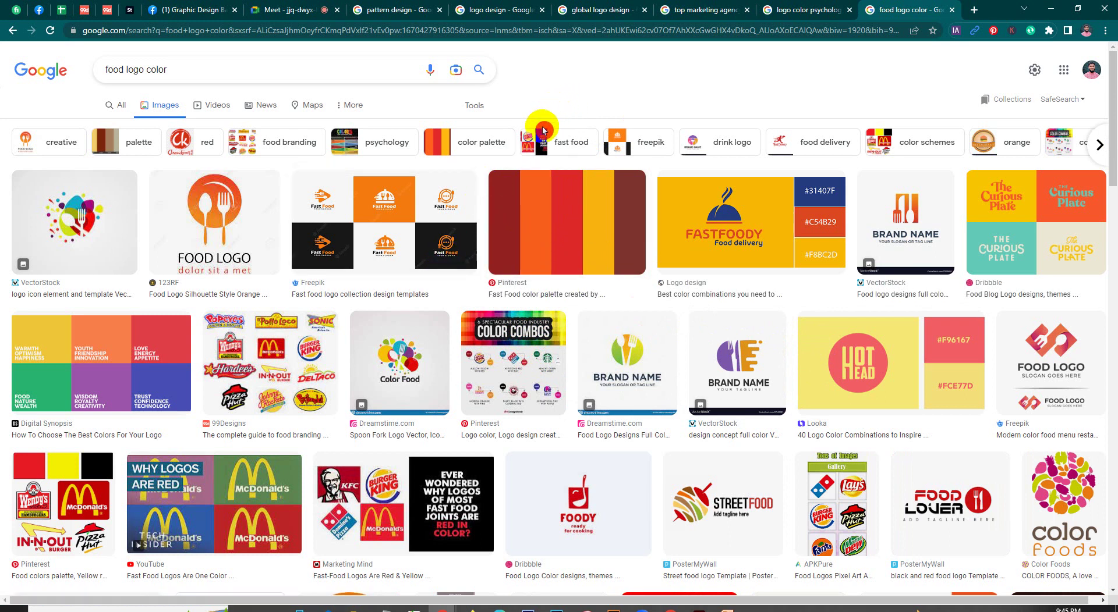
scroll(483, 386, down, 5)
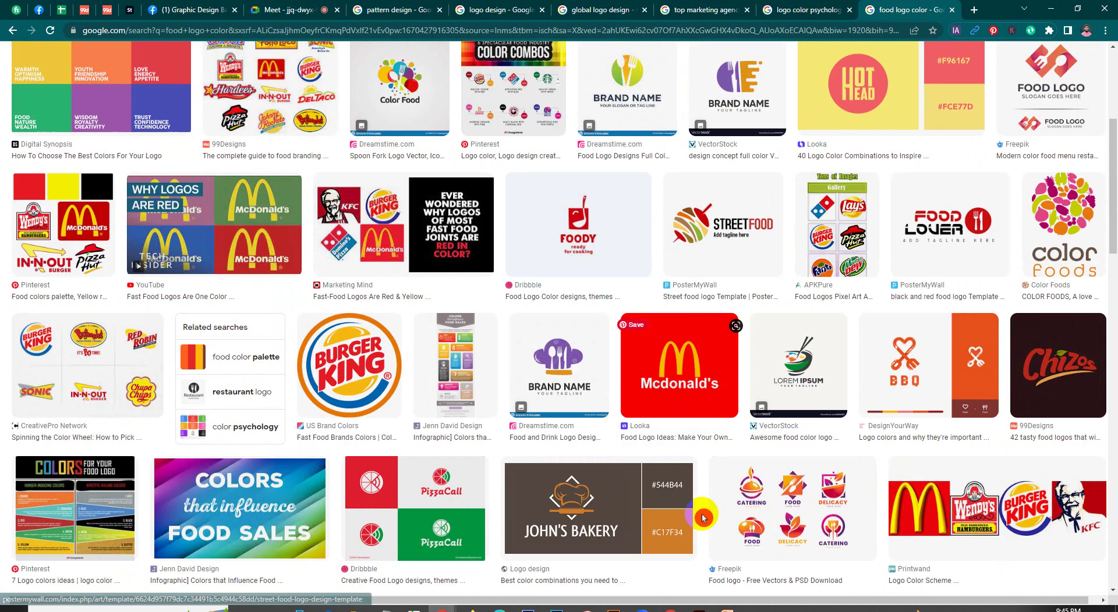
scroll(483, 385, down, 3)
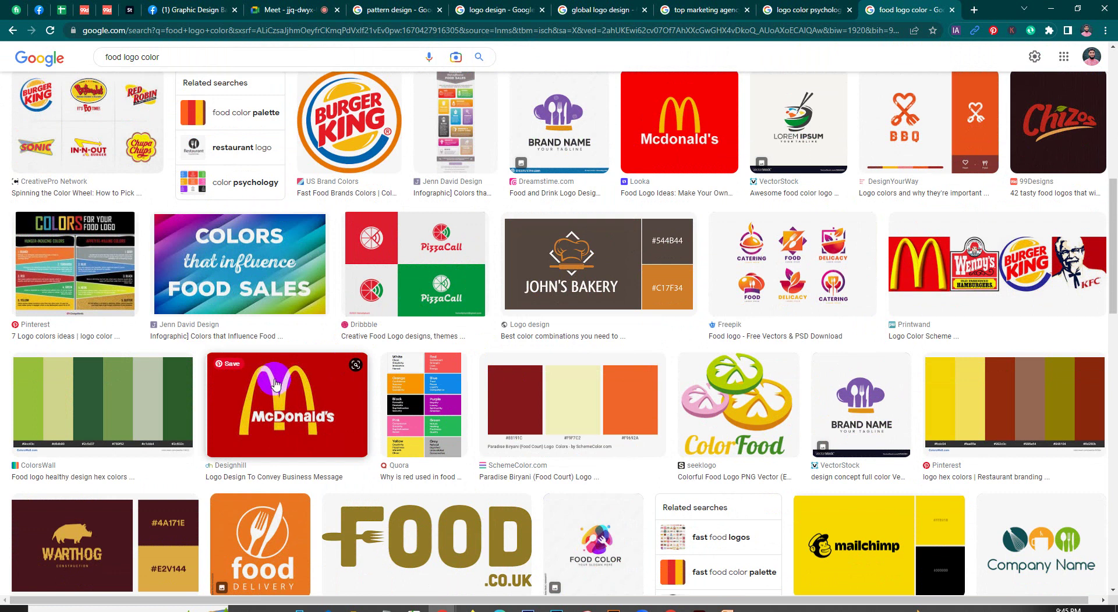
scroll(274, 382, up, 2)
scroll(275, 382, up, 1)
scroll(274, 382, up, 1)
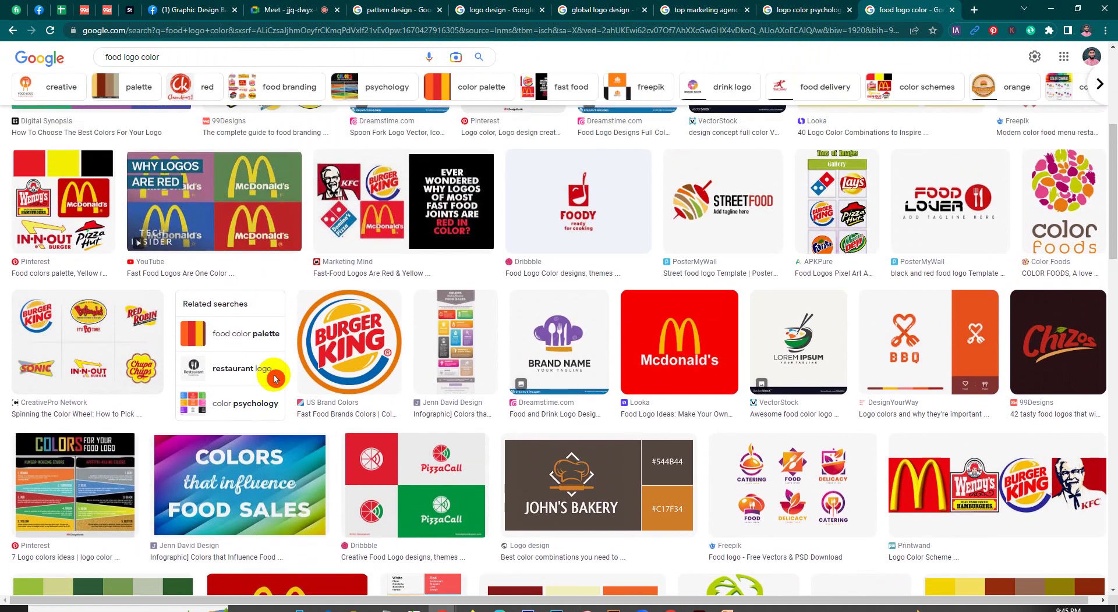
scroll(447, 361, down, 2)
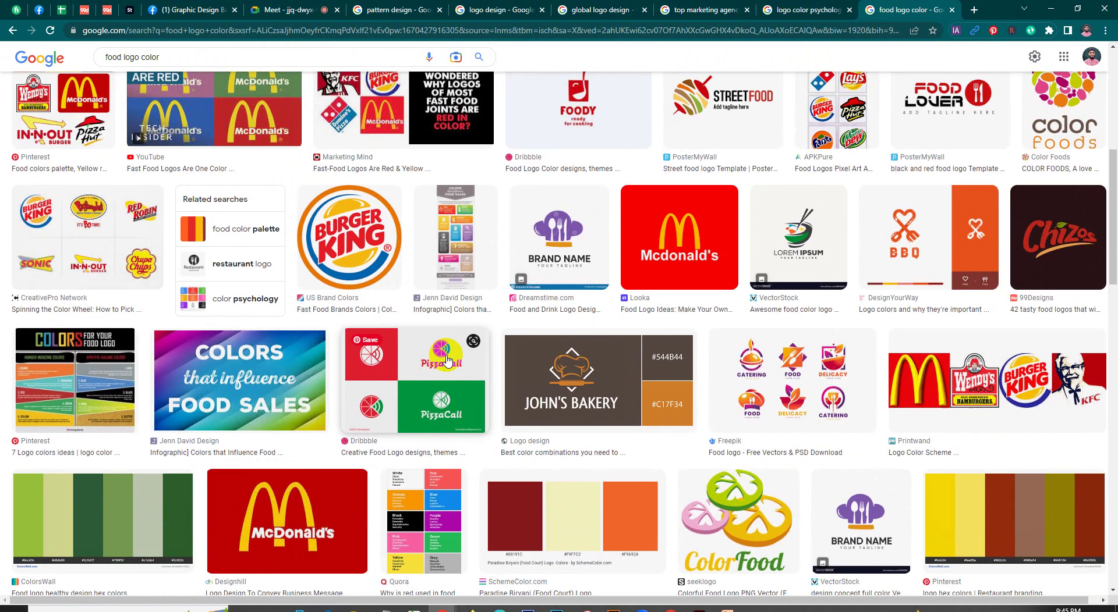
scroll(447, 361, down, 2)
scroll(447, 361, down, 3)
scroll(492, 378, down, 3)
mouse_move(480, 480)
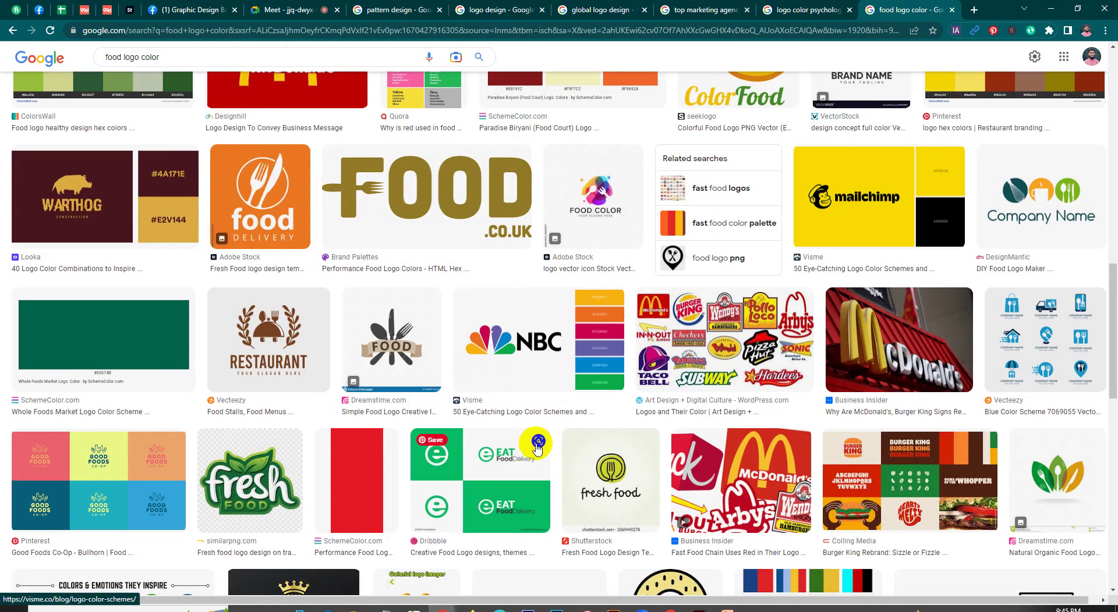
click(337, 405)
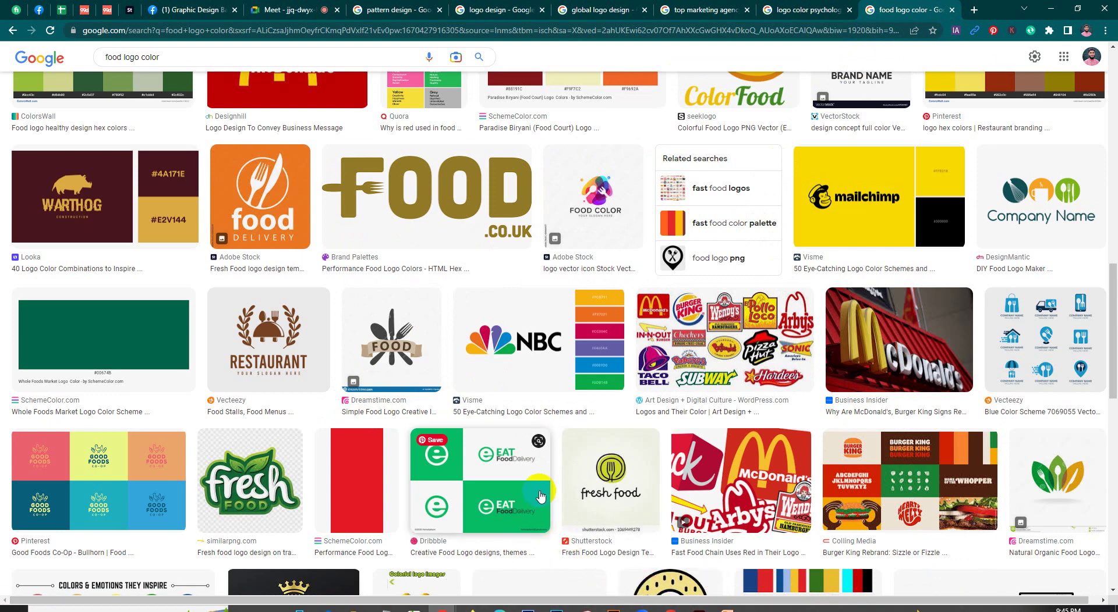
scroll(537, 410, up, 2)
scroll(537, 410, up, 4)
scroll(538, 410, up, 3)
scroll(538, 410, up, 3)
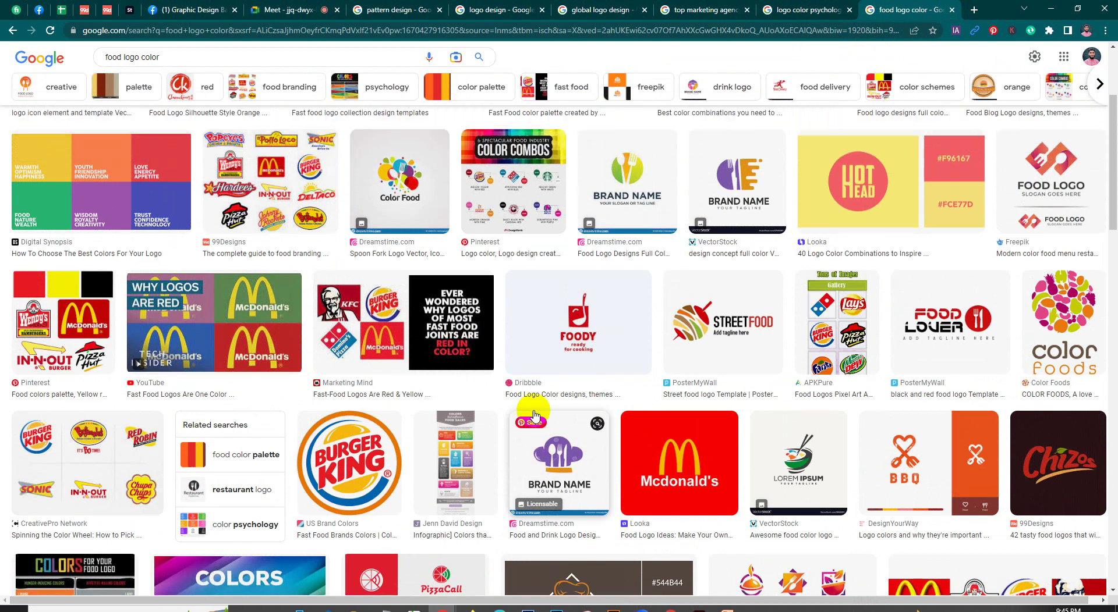
scroll(538, 411, up, 4)
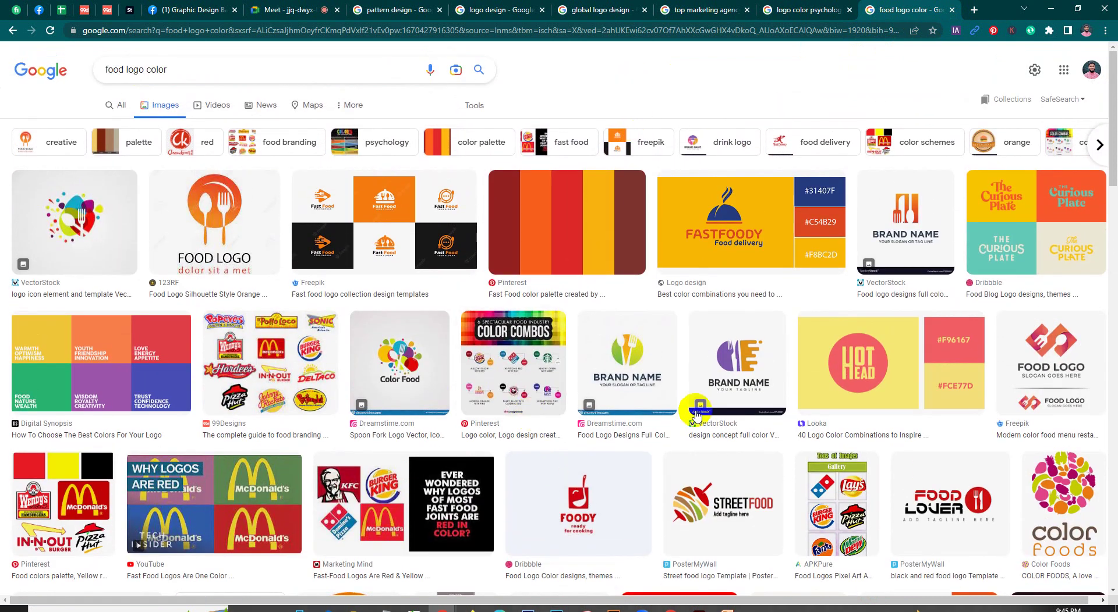
mouse_move(725, 608)
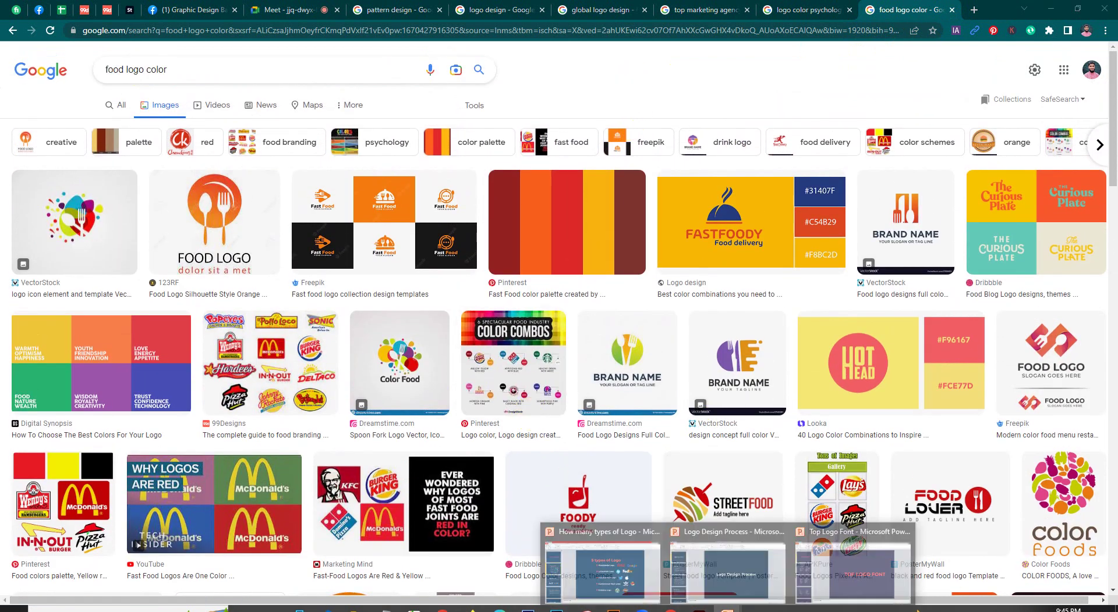
Flip through the Top Logo Font slides, ending on slide 3 listing Cardo through Azonix.
click(807, 520)
click(55, 243)
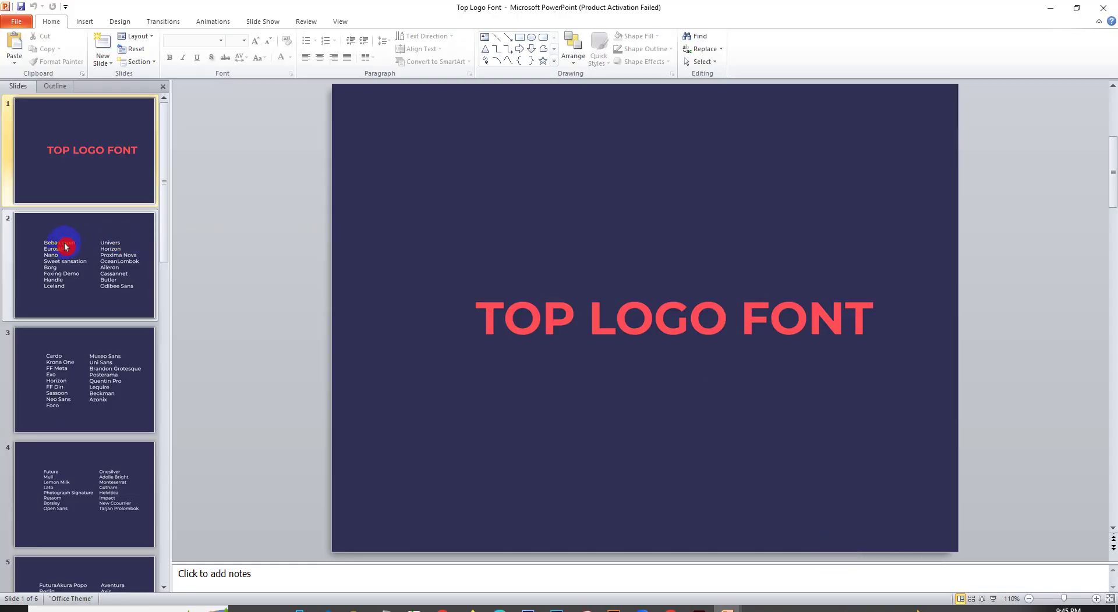
click(97, 359)
click(94, 308)
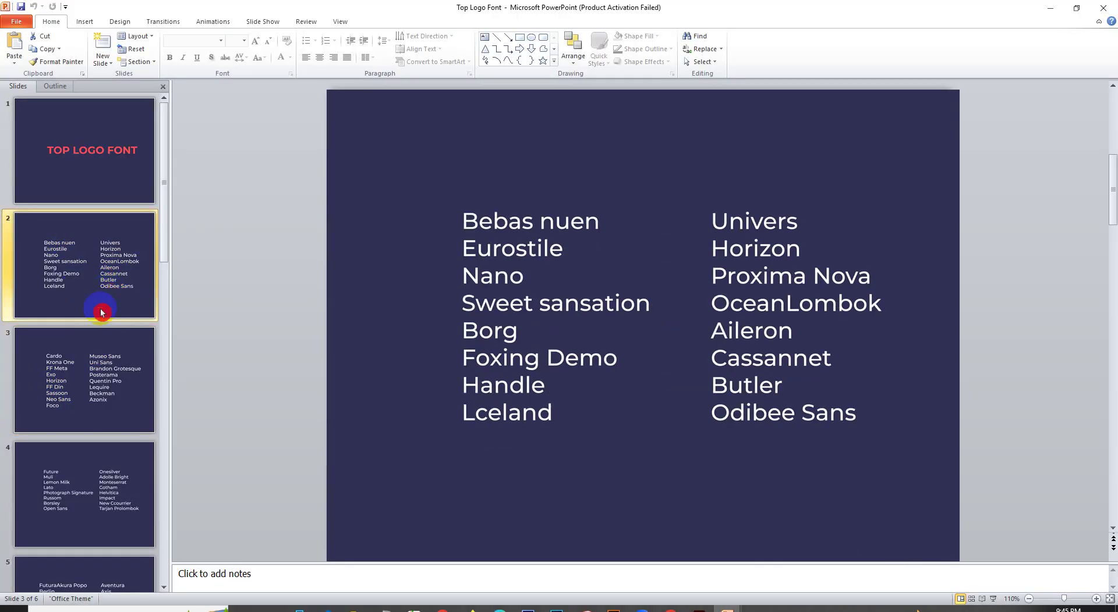
click(90, 474)
click(105, 568)
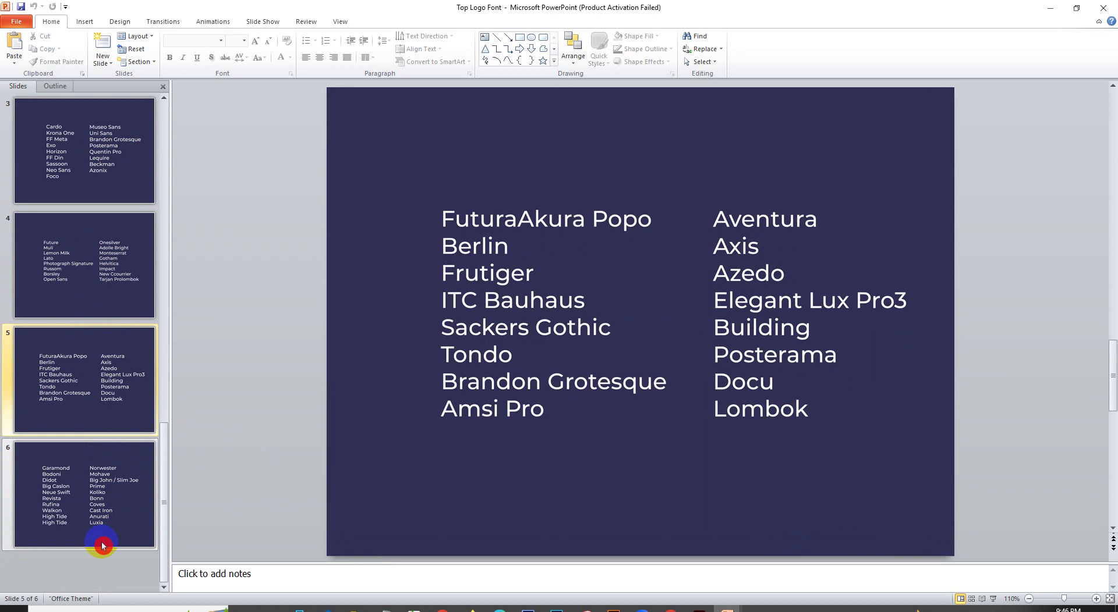
click(107, 527)
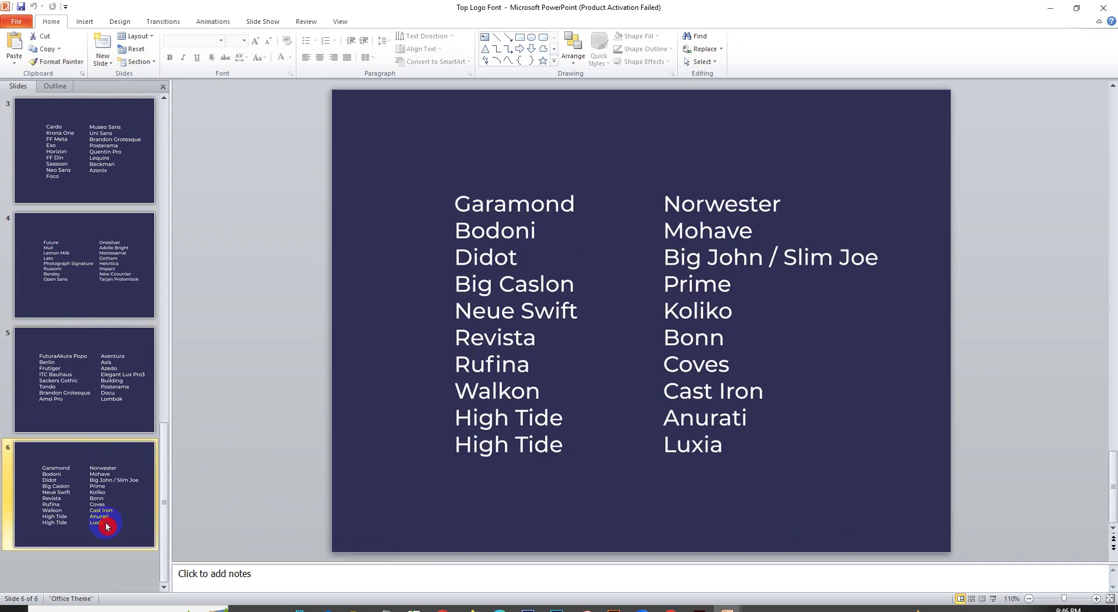
click(87, 357)
click(82, 293)
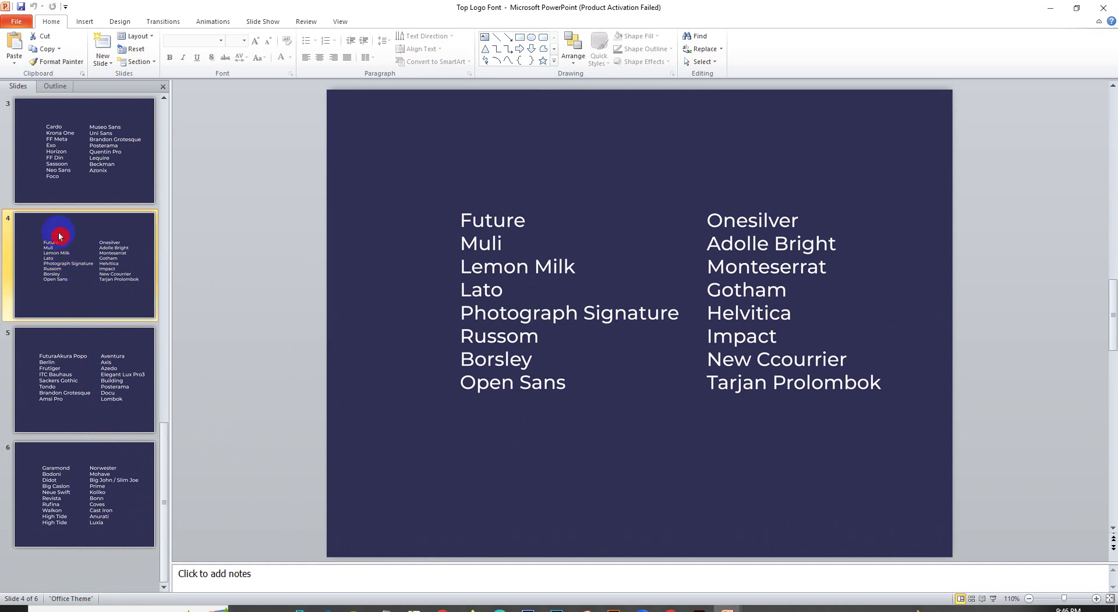
click(57, 169)
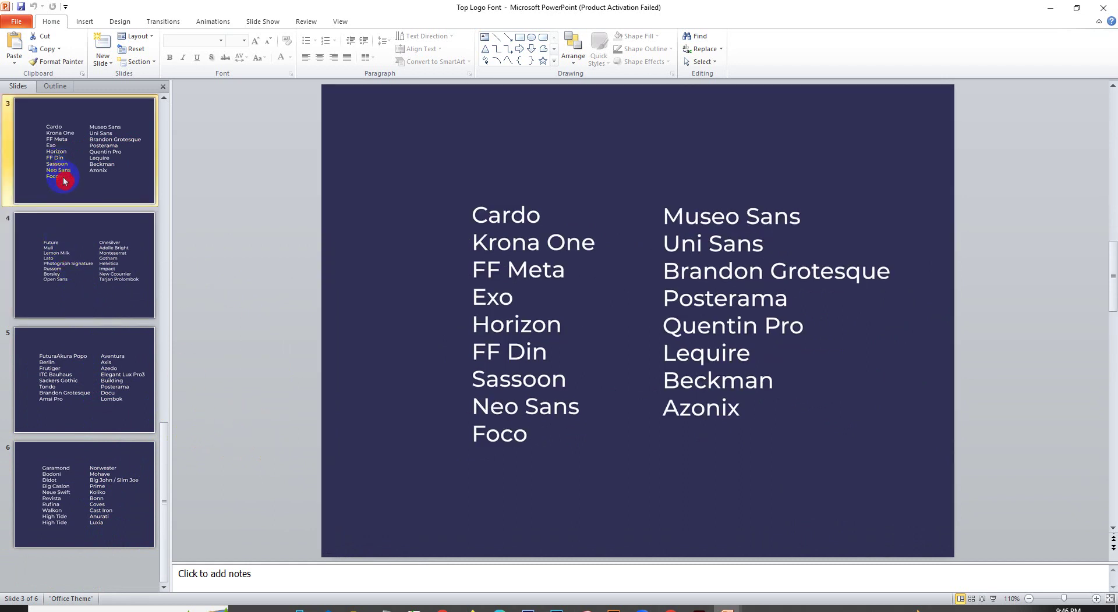
click(68, 107)
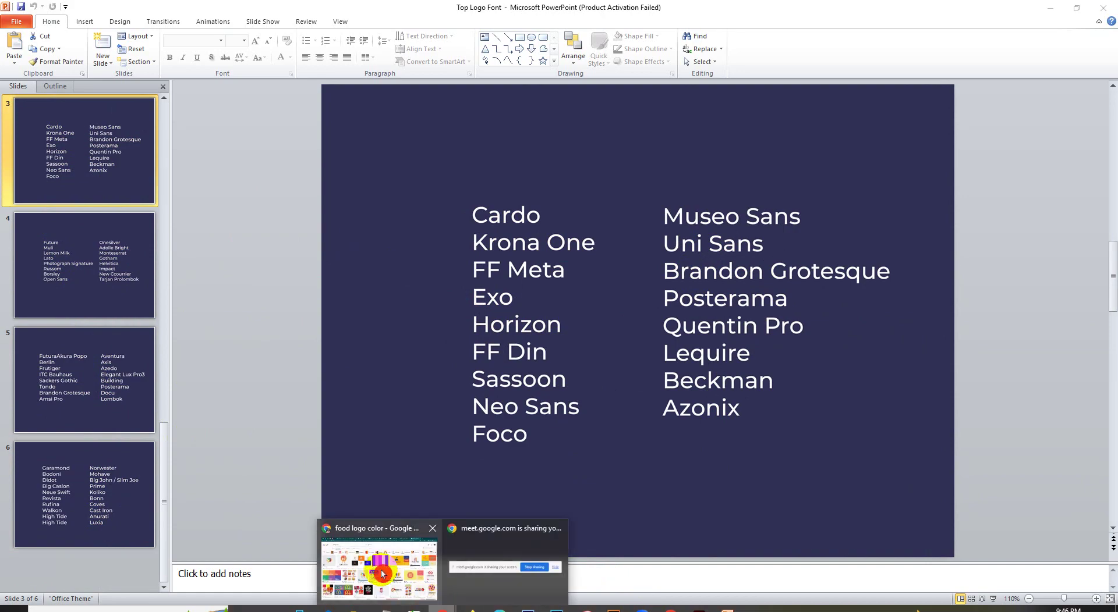
mouse_move(442, 609)
click(379, 570)
In a new tab, search Google for 'top logo font'.
click(976, 9)
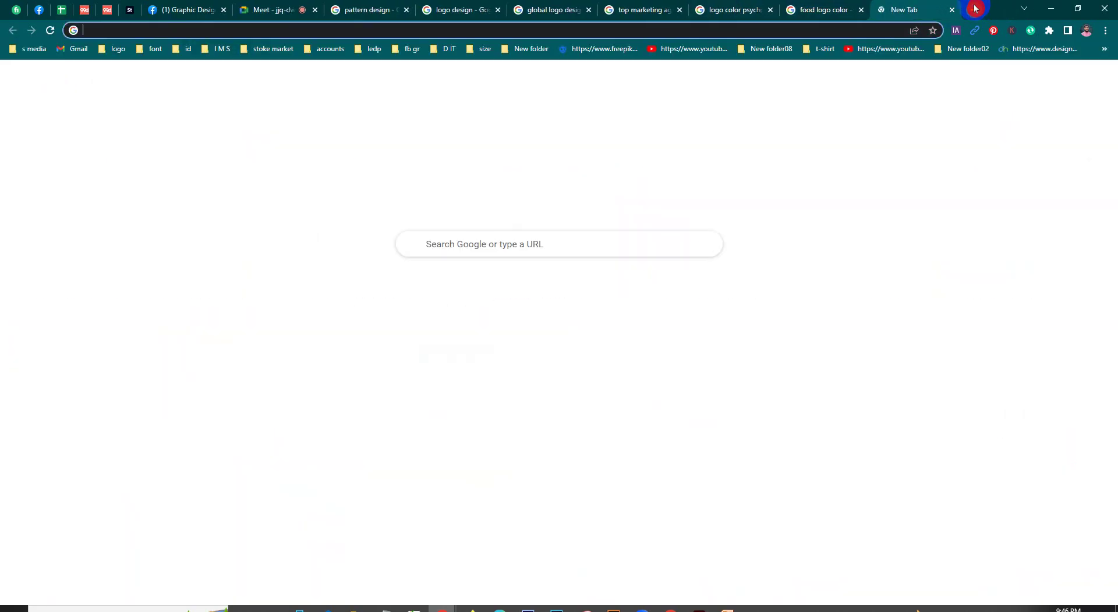
text(top )
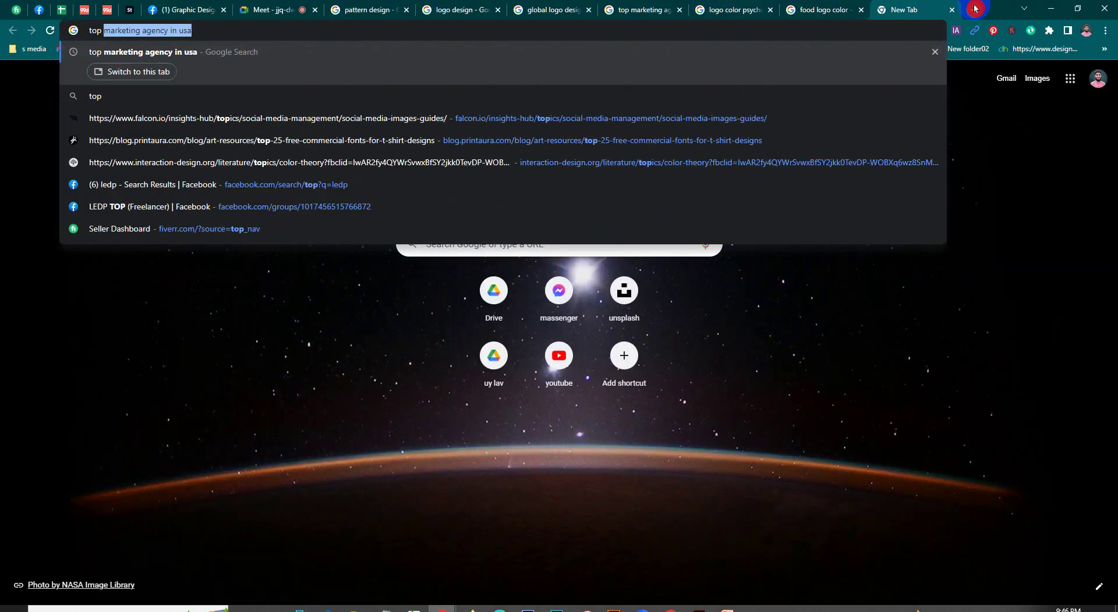
text(logo )
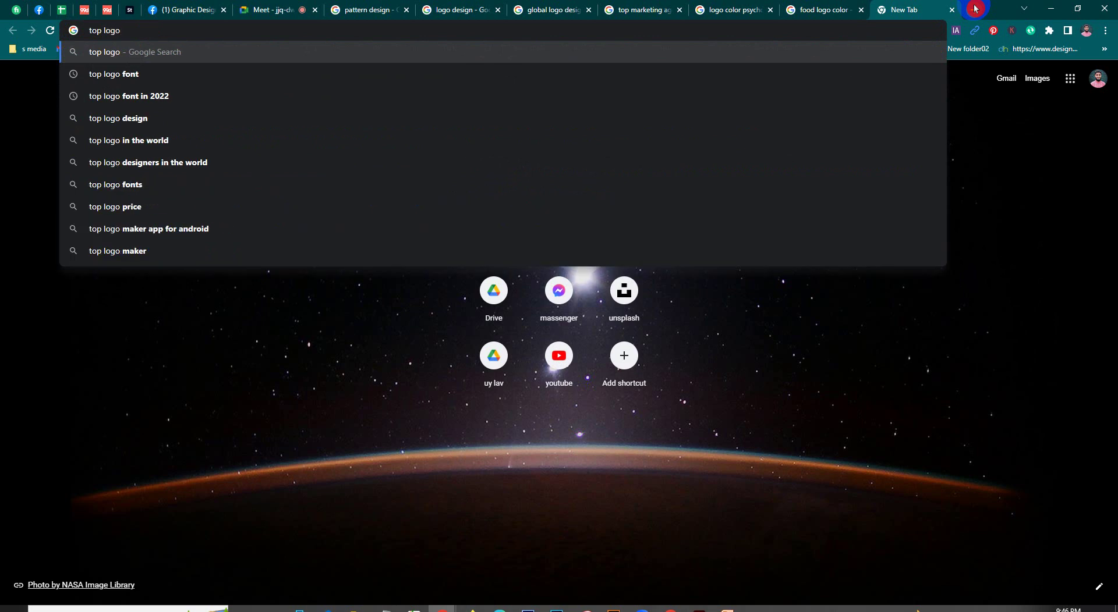
text(font)
key(Return)
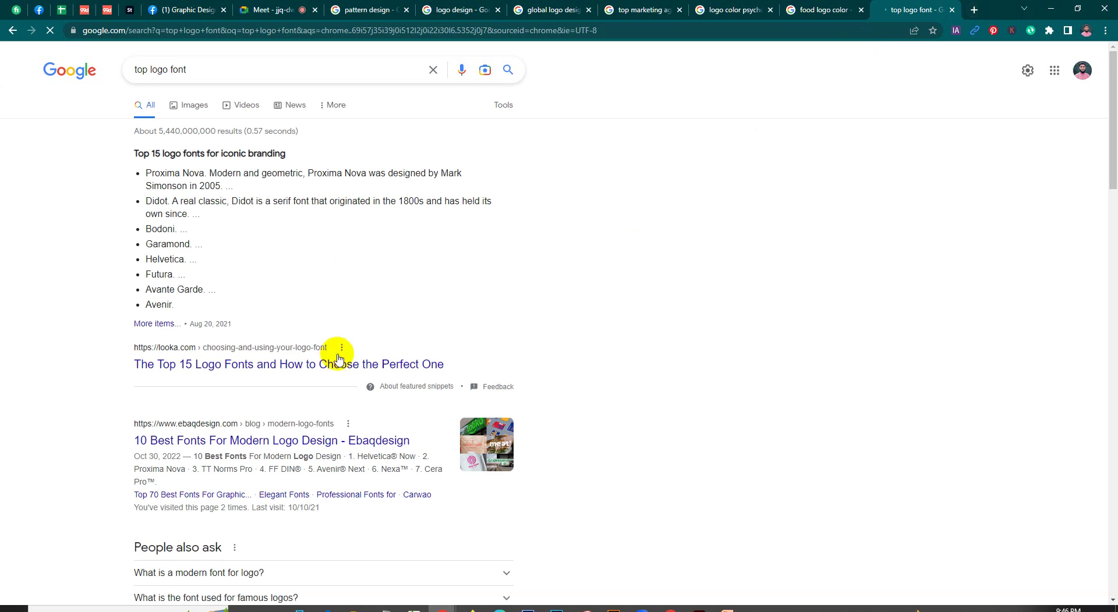
Open the looka, ebaqdesign and 99designs logo-font articles in background tabs.
right_click(186, 365)
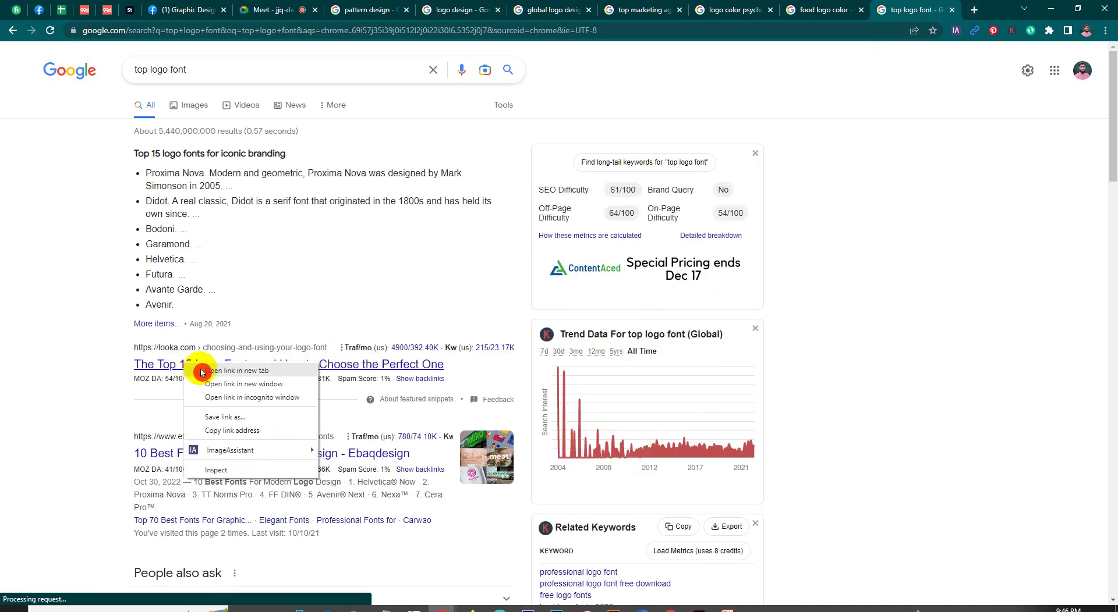
click(201, 371)
scroll(280, 378, down, 4)
right_click(250, 224)
click(269, 230)
scroll(241, 396, down, 2)
right_click(241, 396)
click(269, 401)
Open the Designhill article in a new tab, then view the 99designs '60 Best' article.
scroll(340, 531, down, 3)
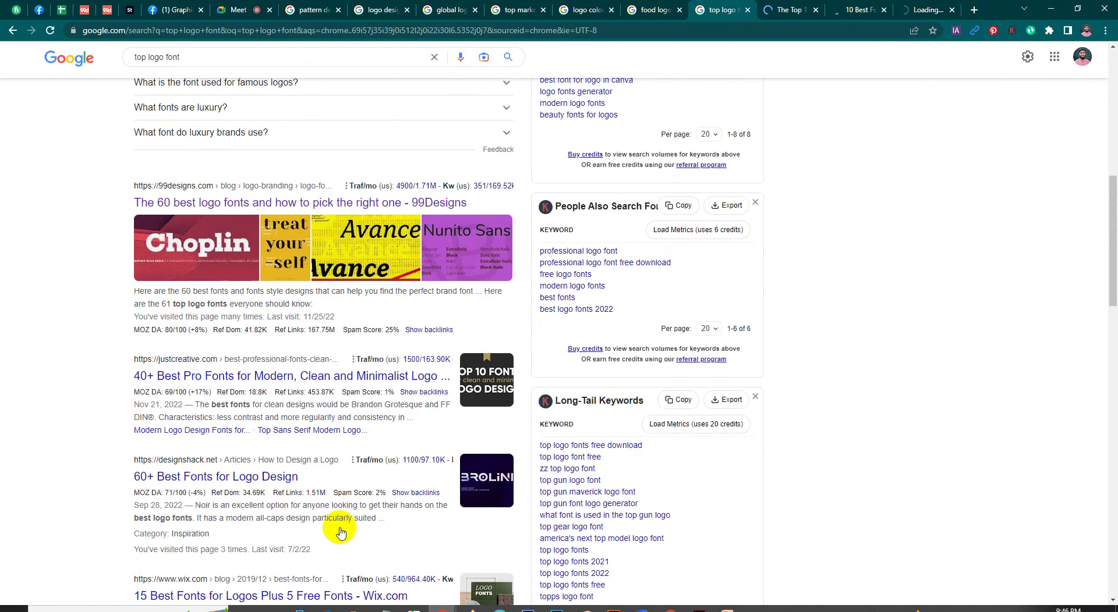
scroll(340, 531, down, 2)
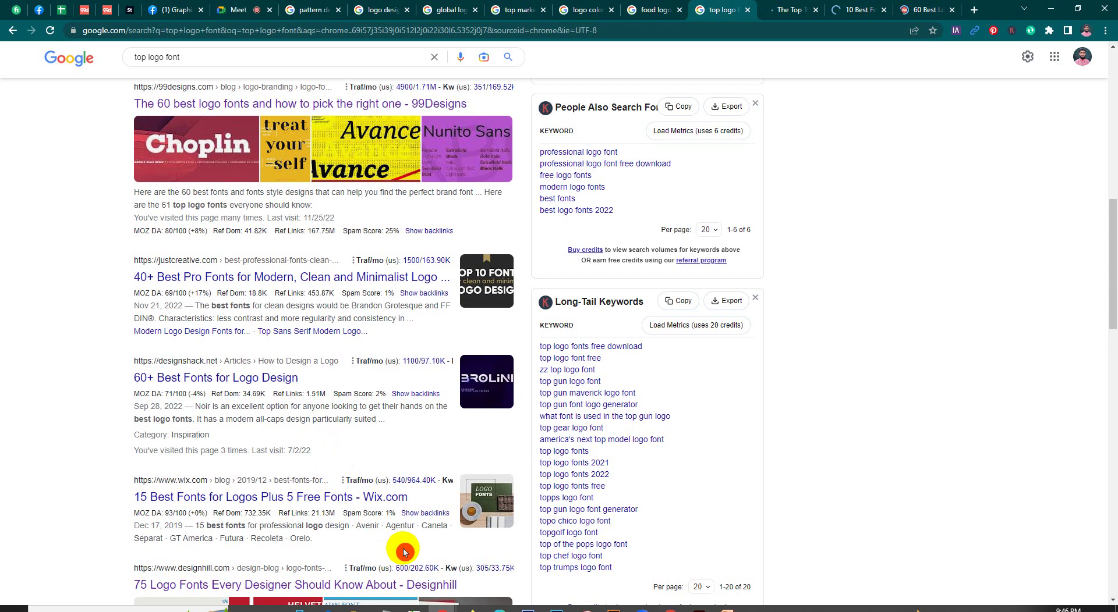
scroll(404, 552, down, 2)
scroll(399, 544, down, 1)
right_click(296, 413)
click(326, 419)
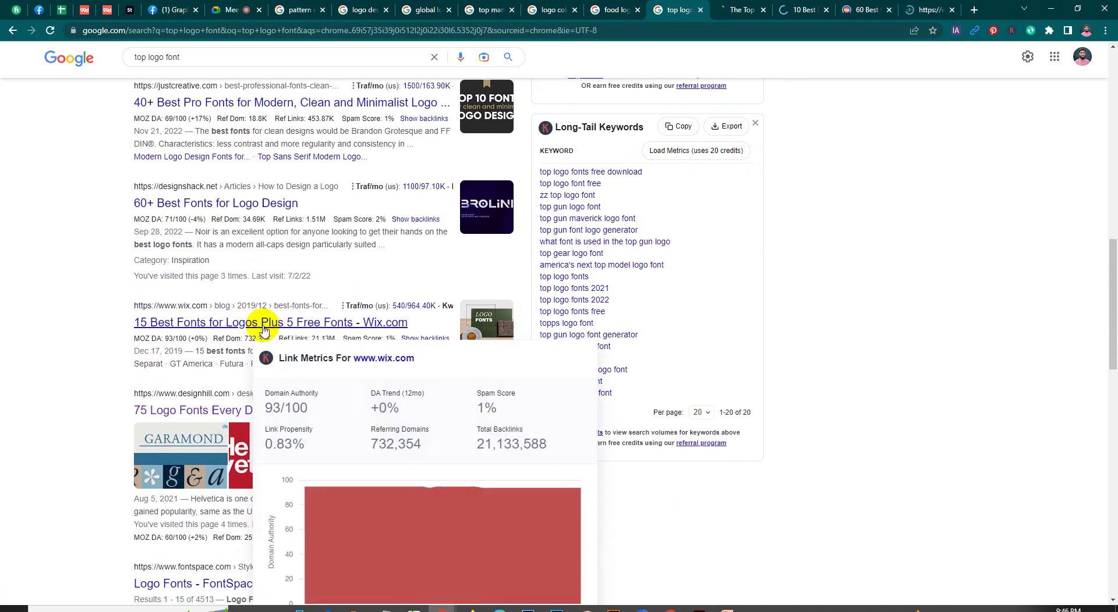
click(851, 14)
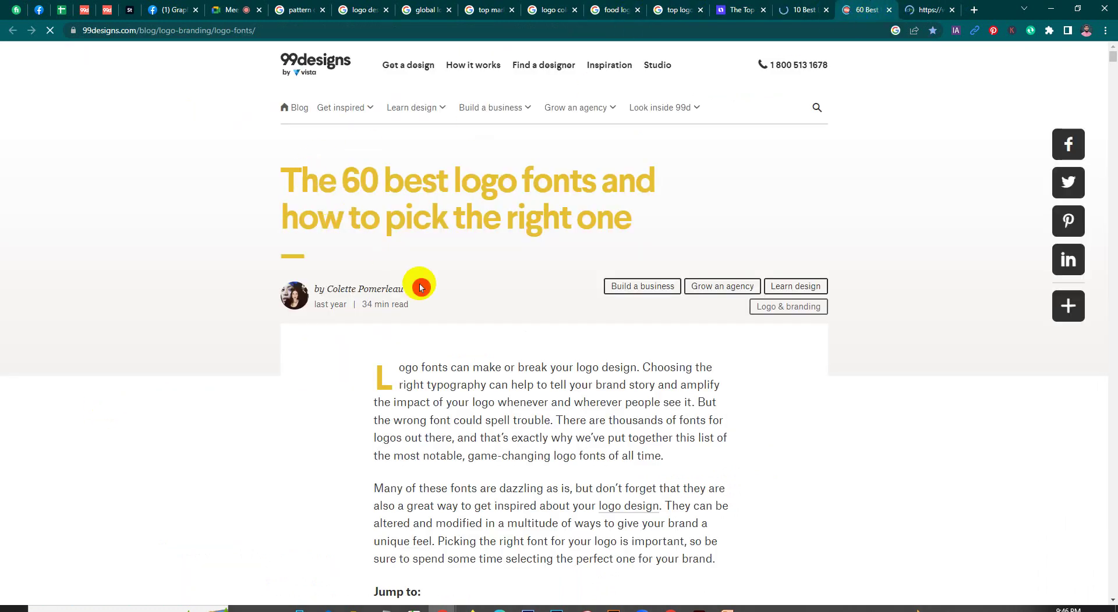
Glance at the Designhill article, then read the 99designs article down to '4. Yeseva One'.
click(914, 4)
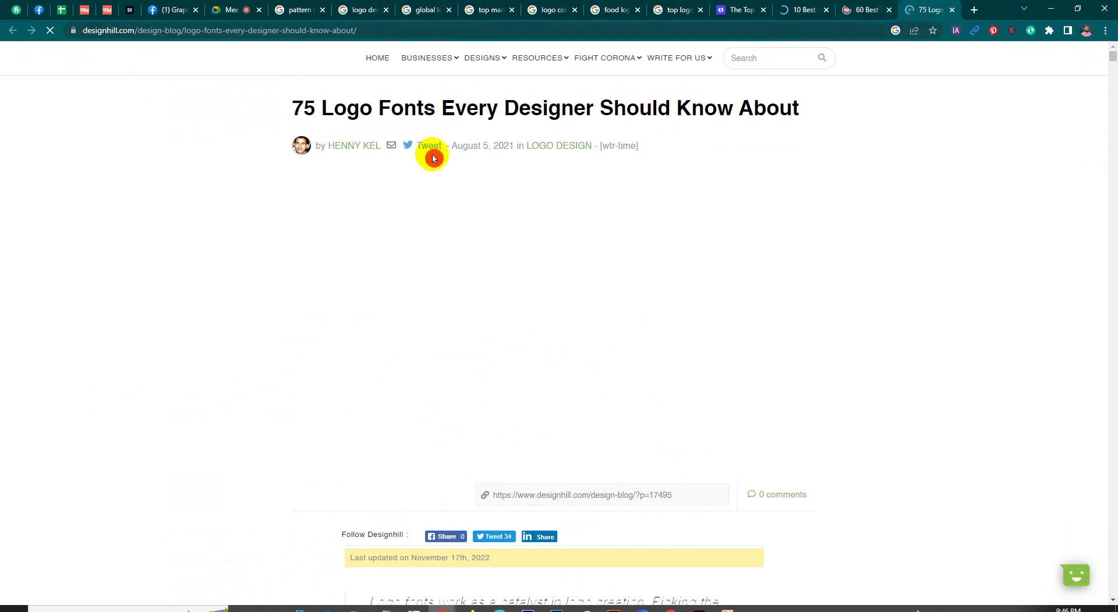
click(856, 10)
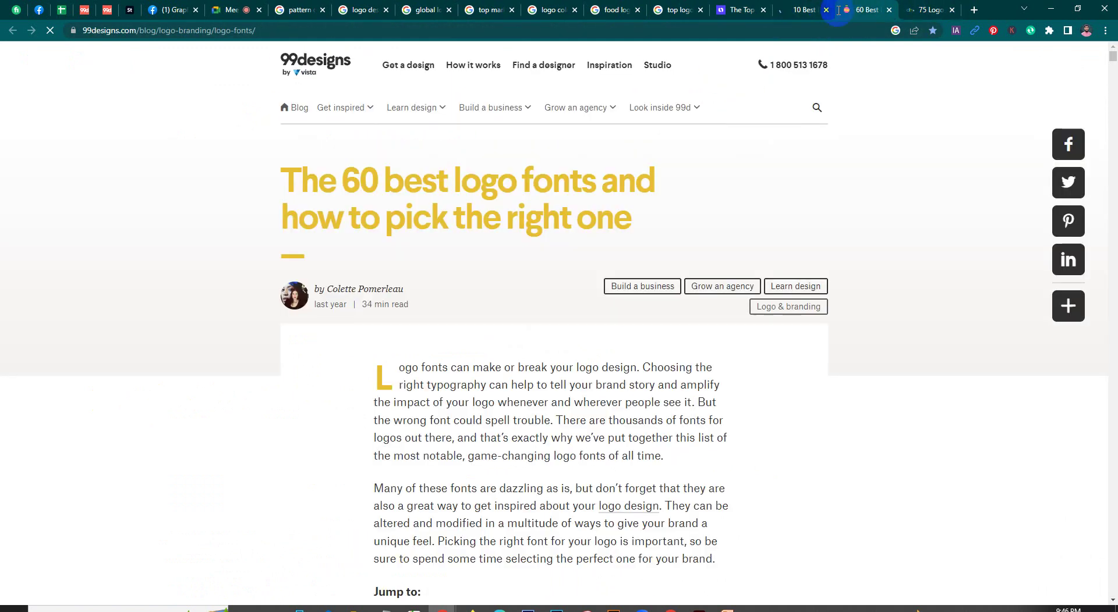
scroll(579, 379, down, 1)
scroll(509, 407, down, 4)
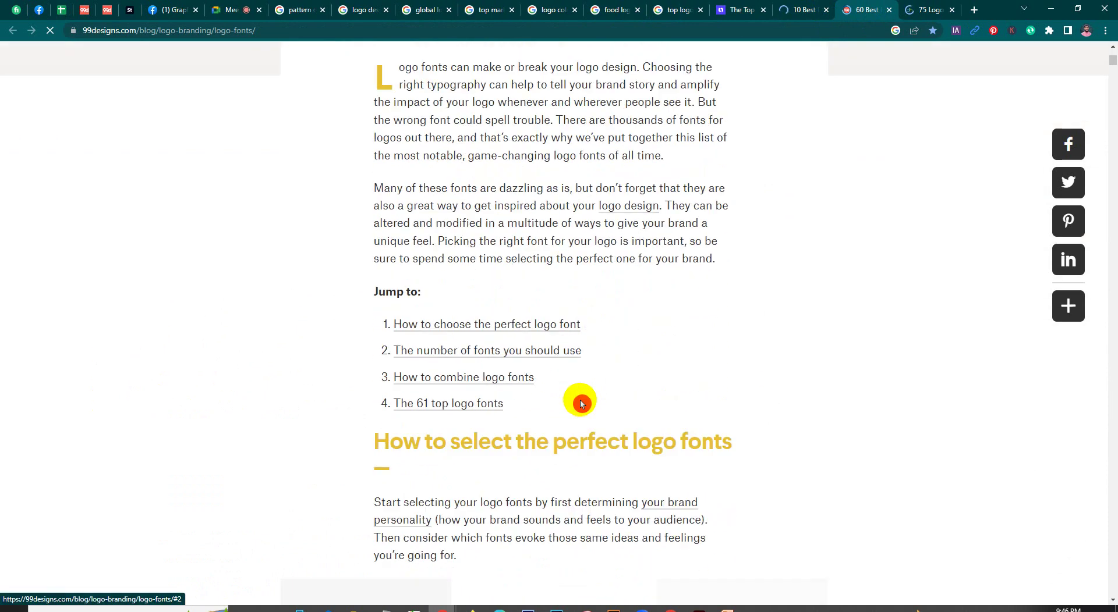
scroll(582, 470, down, 5)
scroll(466, 359, down, 2)
scroll(656, 334, up, 3)
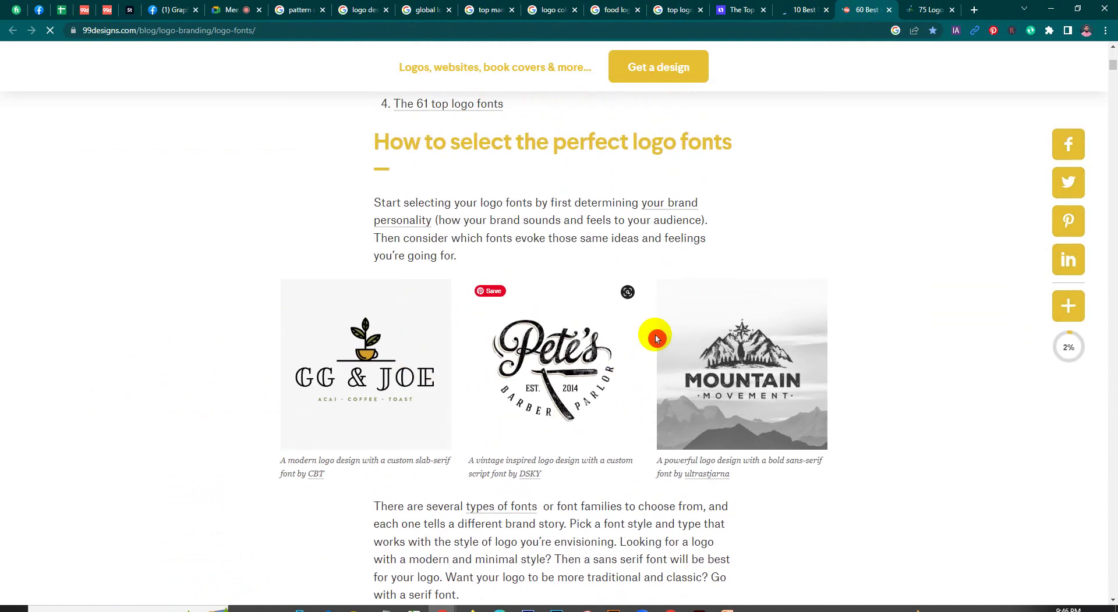
scroll(656, 341, down, 3)
scroll(656, 345, down, 3)
scroll(652, 343, down, 3)
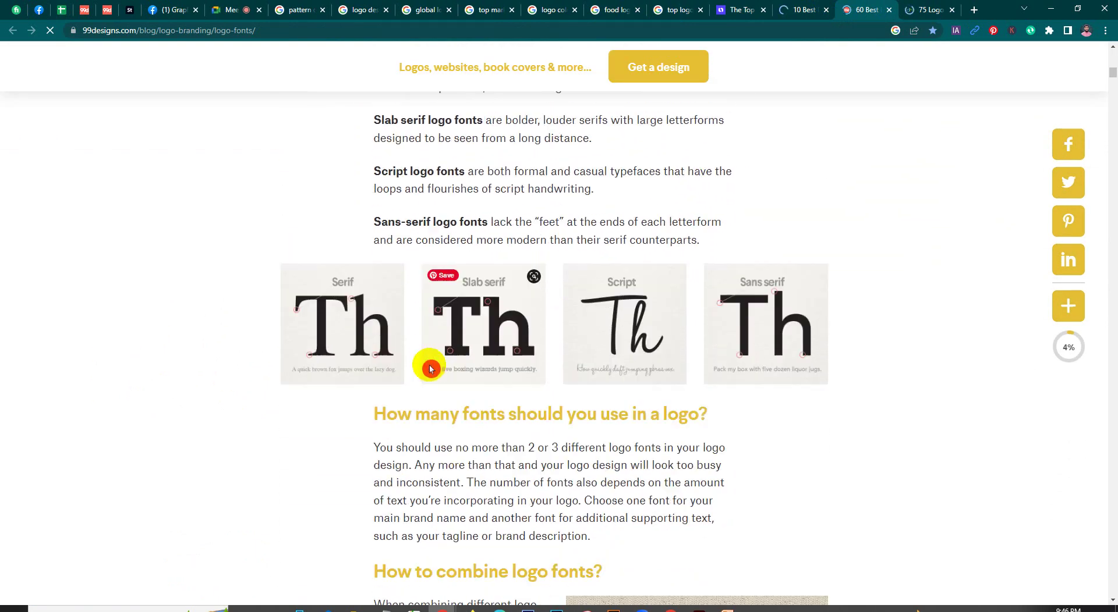
scroll(378, 291, down, 2)
scroll(378, 239, up, 1)
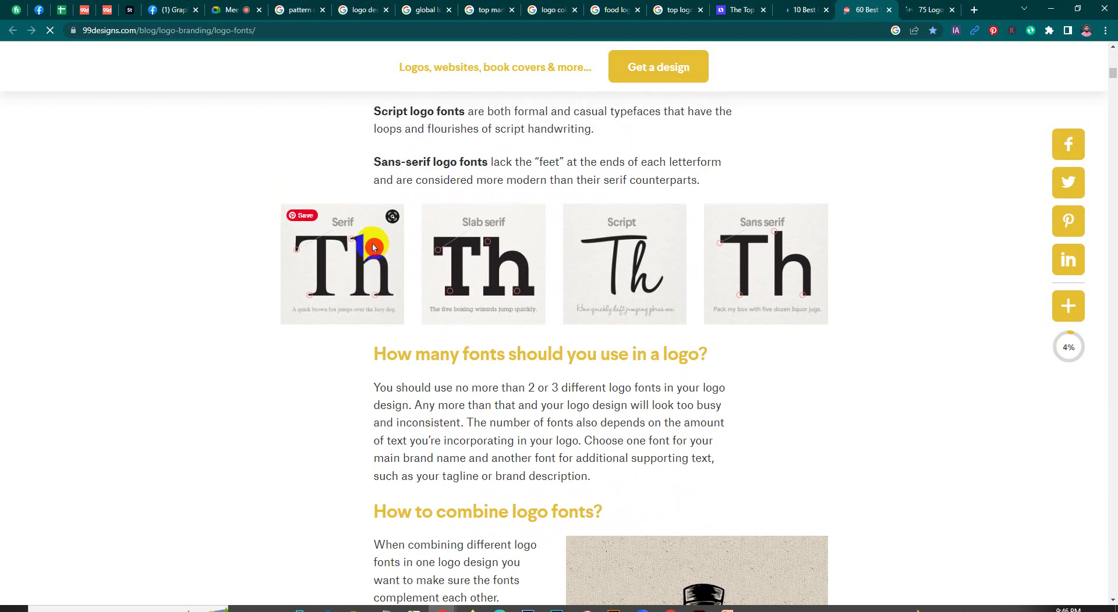
scroll(384, 224, up, 2)
scroll(375, 244, up, 1)
scroll(376, 251, up, 2)
scroll(427, 326, down, 1)
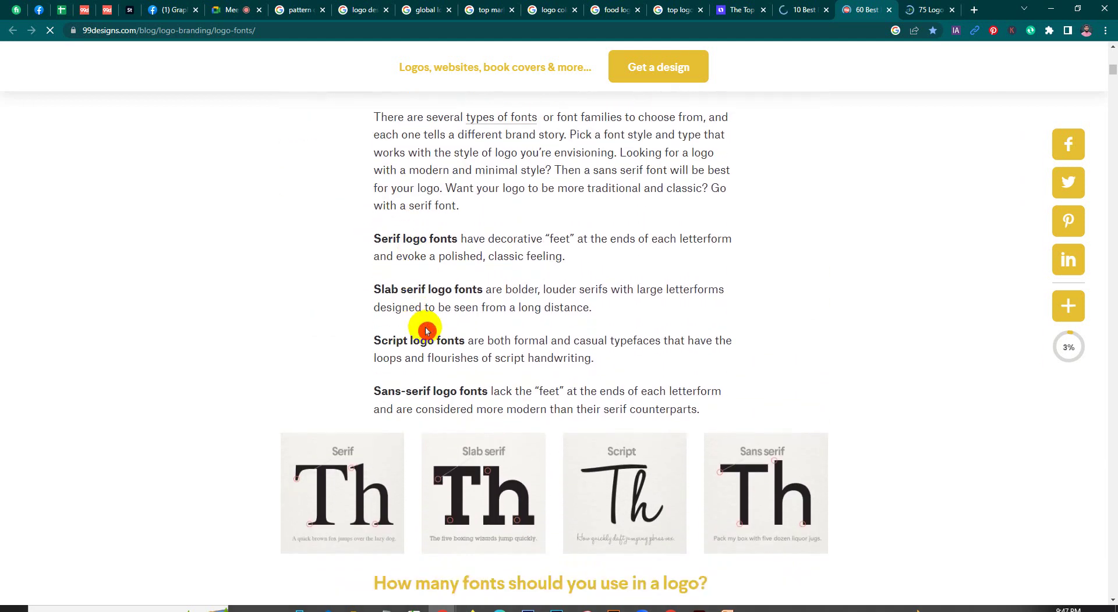
scroll(425, 327, down, 3)
scroll(427, 335, down, 3)
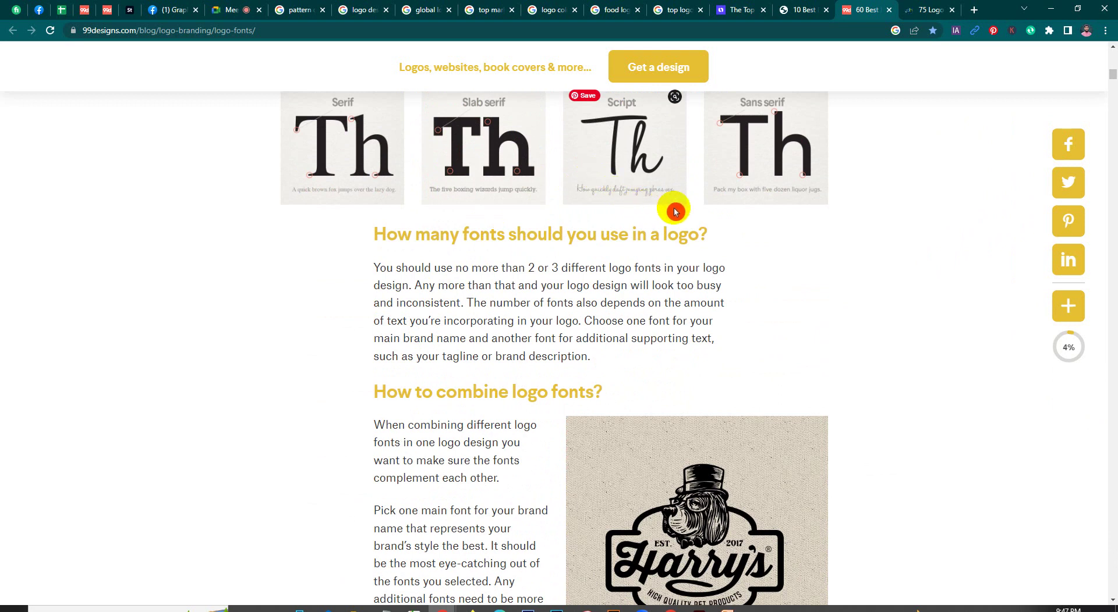
scroll(756, 291, down, 3)
scroll(725, 289, down, 4)
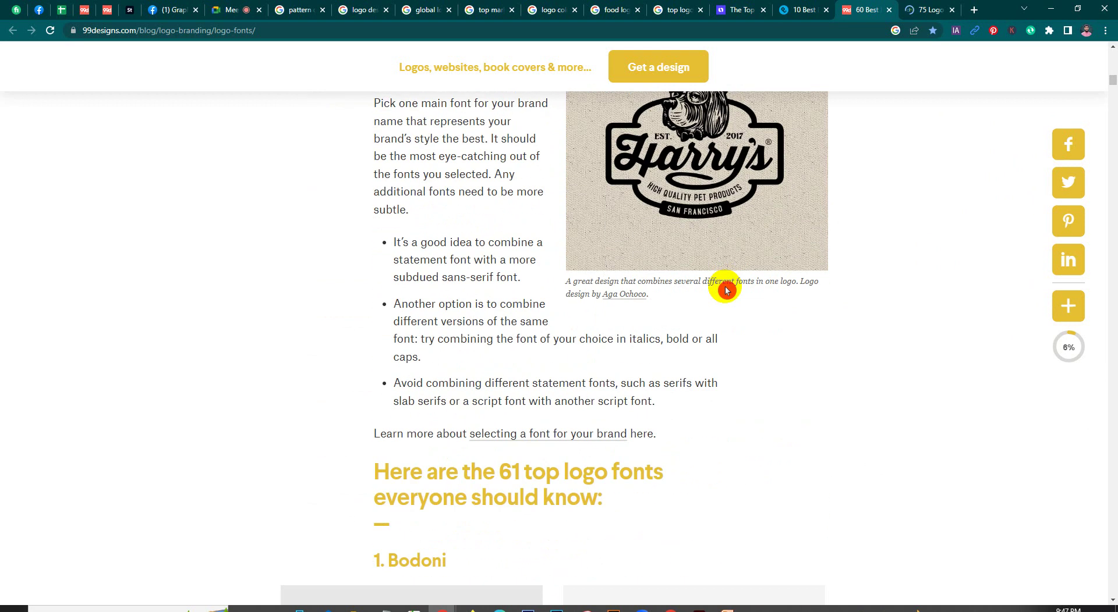
scroll(723, 291, down, 3)
scroll(721, 291, down, 3)
scroll(693, 276, down, 2)
scroll(629, 259, down, 4)
scroll(547, 251, up, 4)
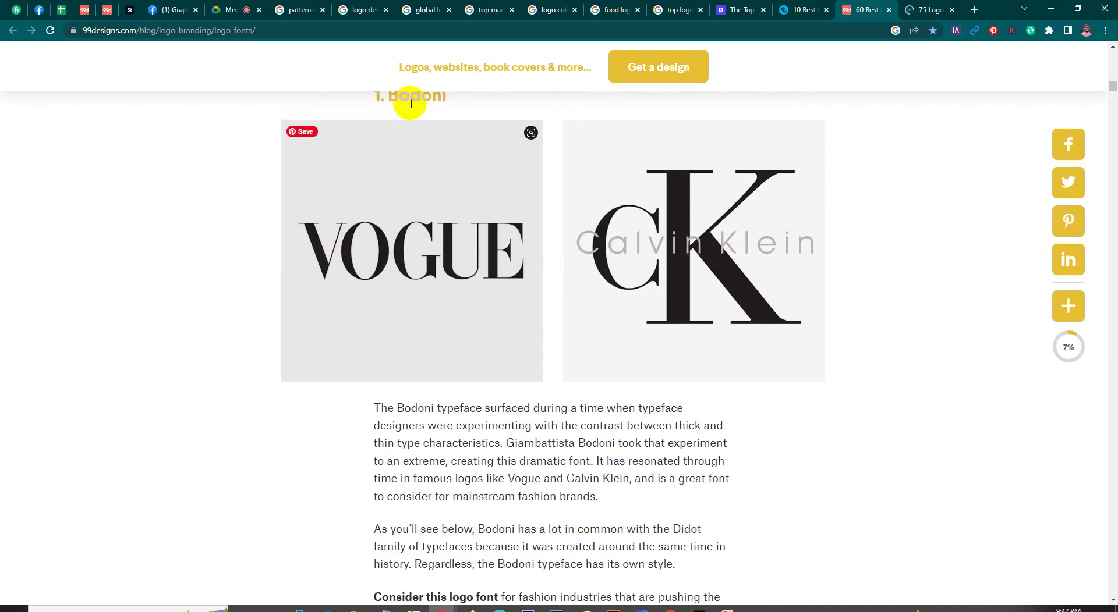
scroll(428, 162, up, 1)
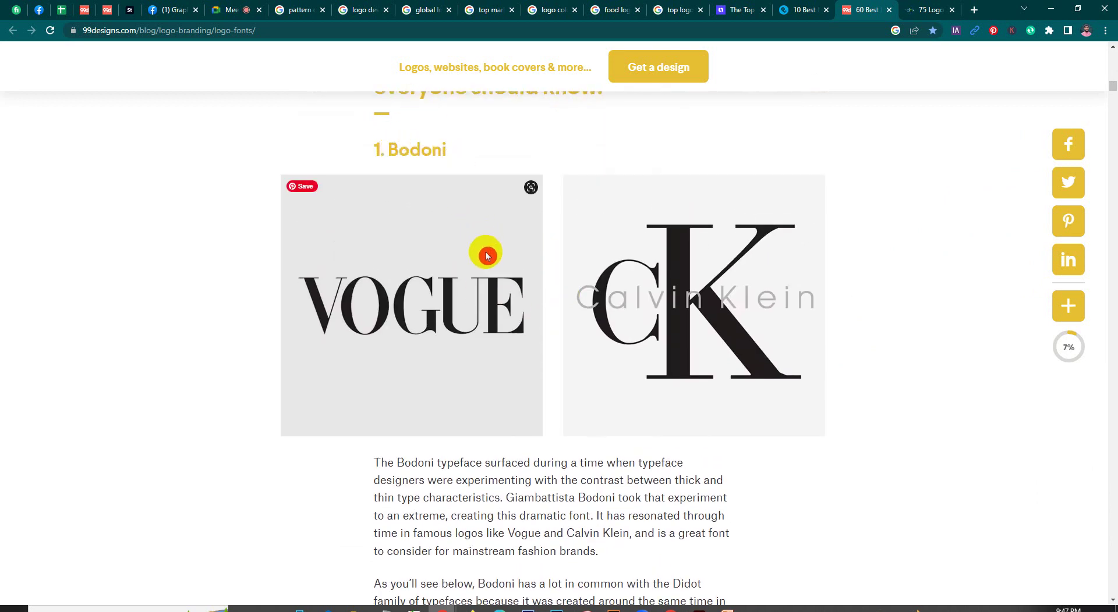
scroll(487, 257, down, 3)
scroll(487, 253, down, 4)
scroll(489, 256, down, 4)
scroll(489, 259, down, 5)
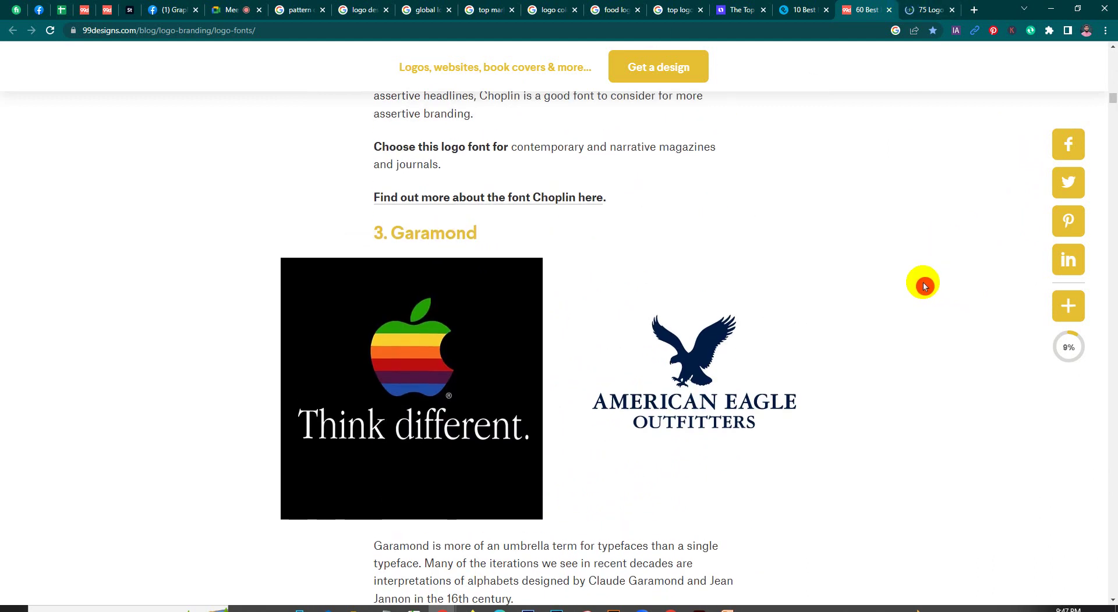
scroll(749, 374, down, 3)
scroll(686, 442, down, 4)
scroll(682, 445, down, 2)
scroll(682, 445, down, 7)
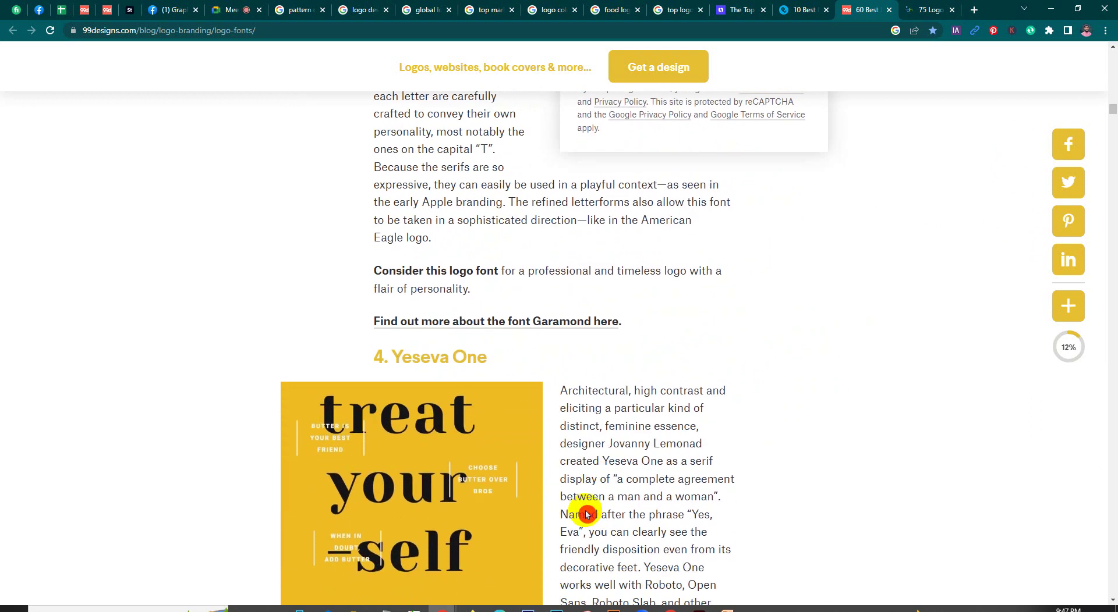
Select the font name 'Yeseva One' in the entry heading.
double_click(411, 173)
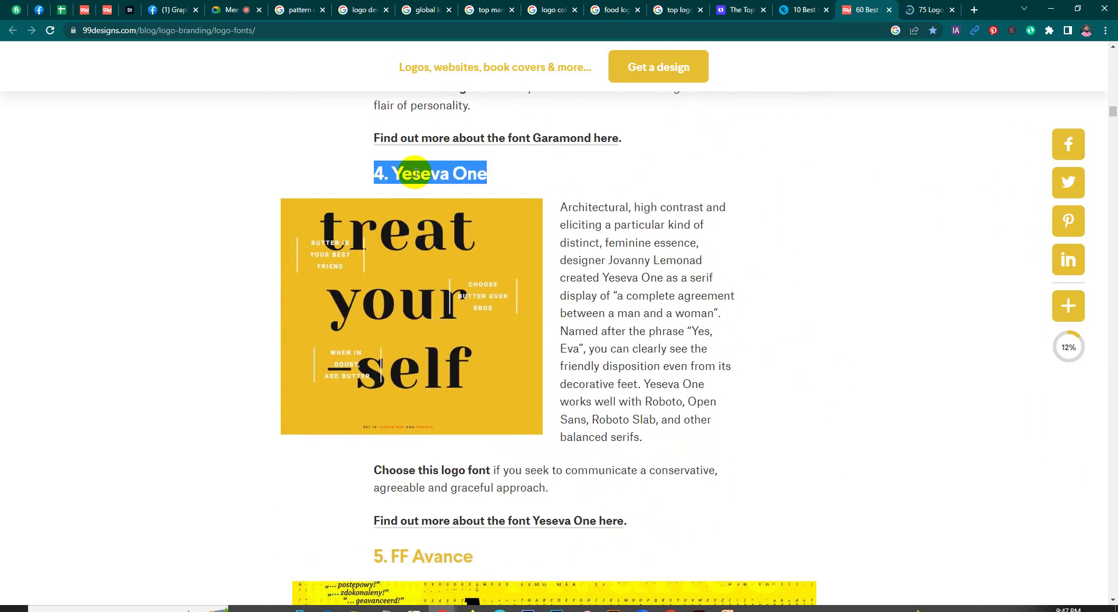
click(398, 173)
drag(394, 172, 499, 166)
Look up 'Yeseva One' on Google and open its Google Fonts specimen page.
right_click(448, 171)
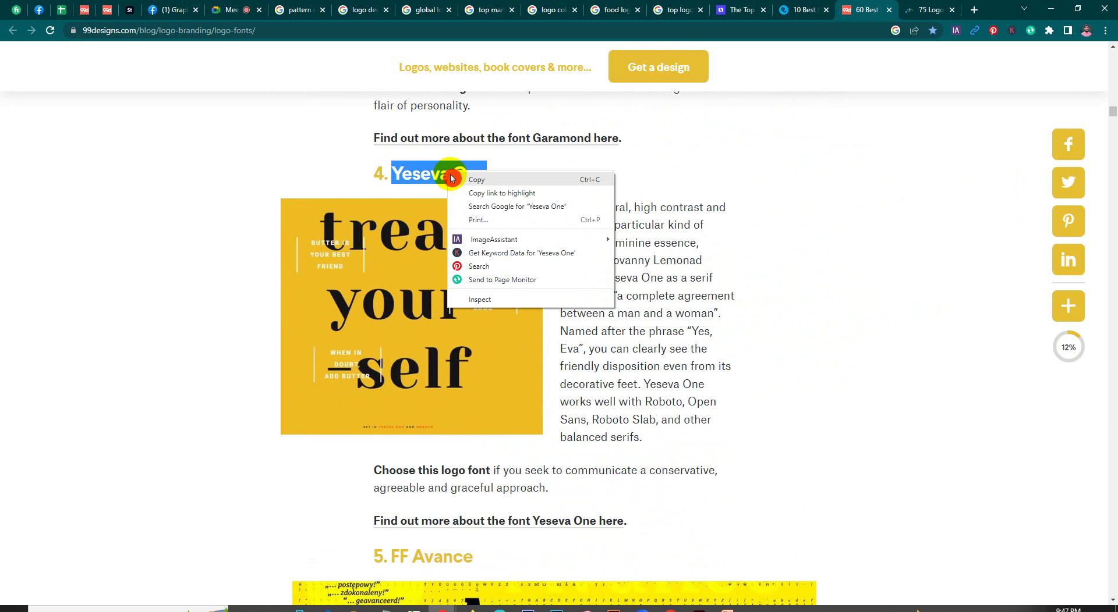
click(502, 206)
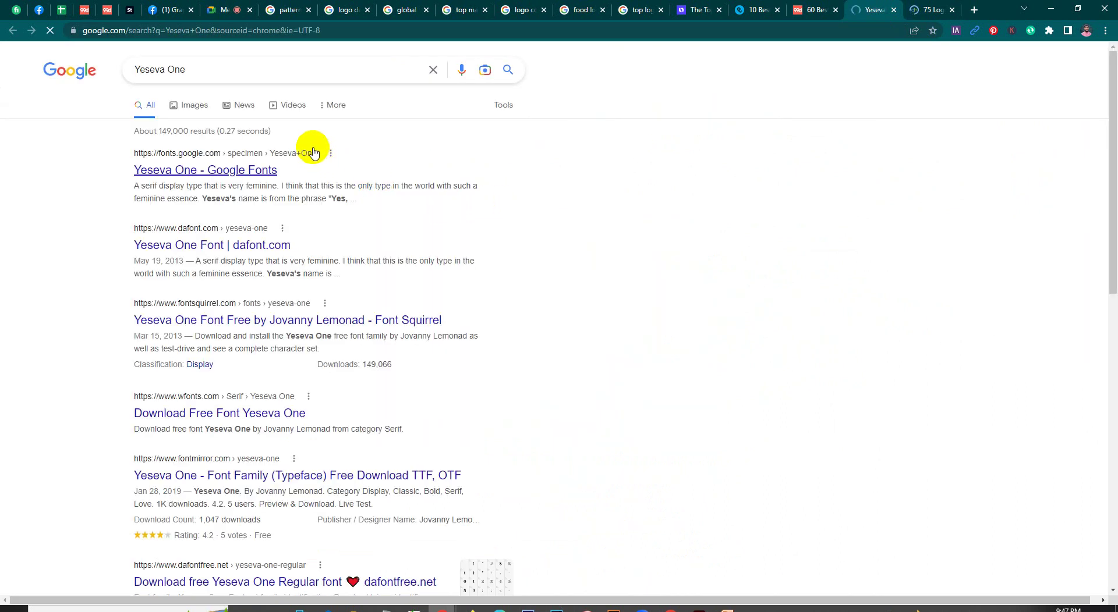
click(240, 66)
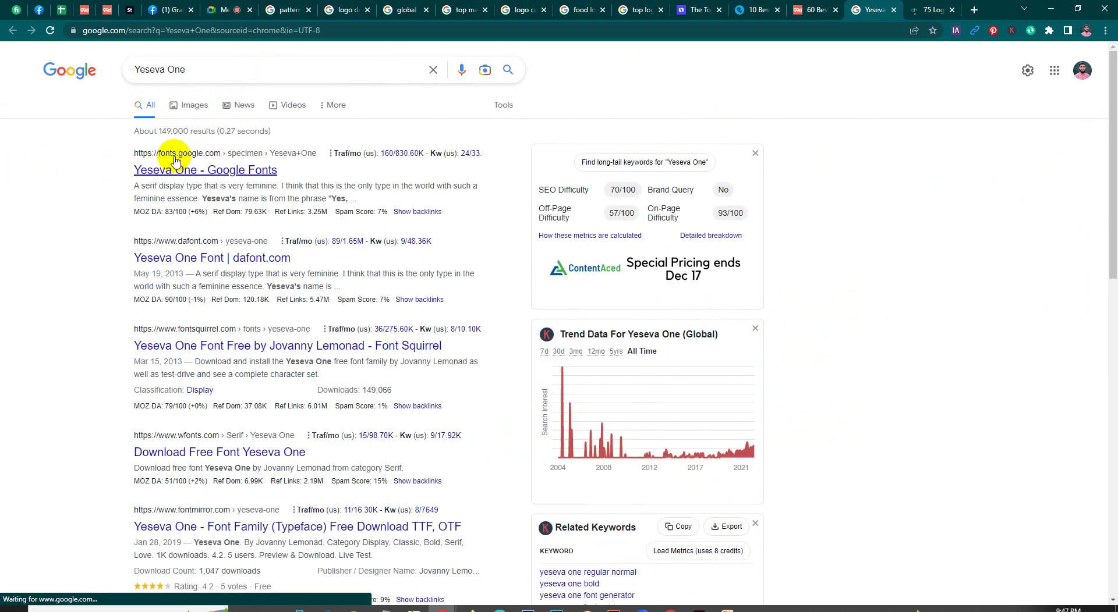
click(213, 174)
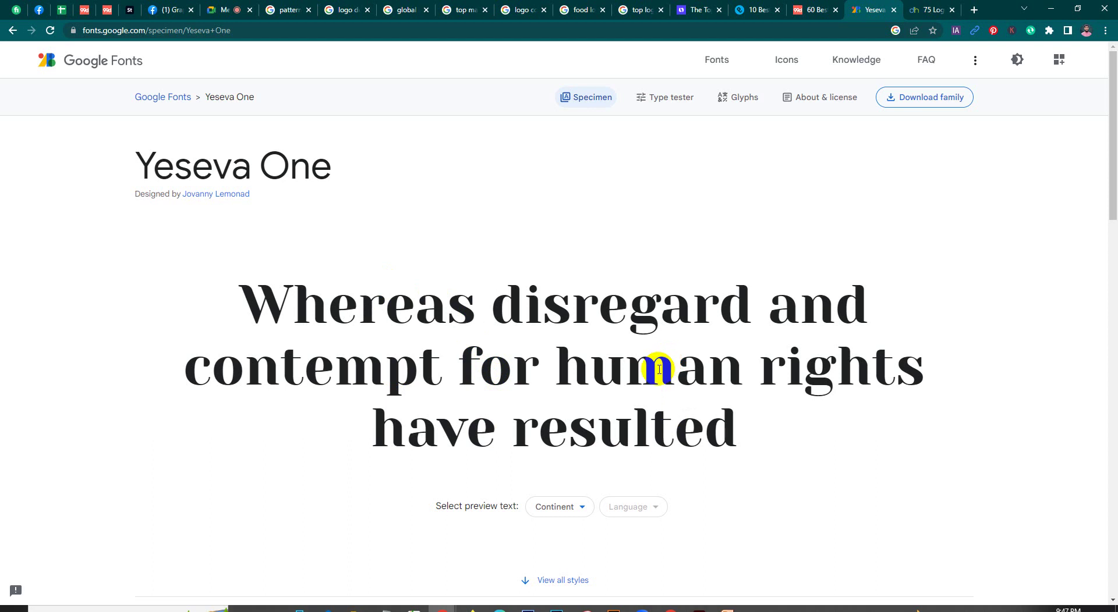
click(694, 532)
Return to the food logo color images to highlight fast-food examples, then switch to Illustrator.
click(760, 6)
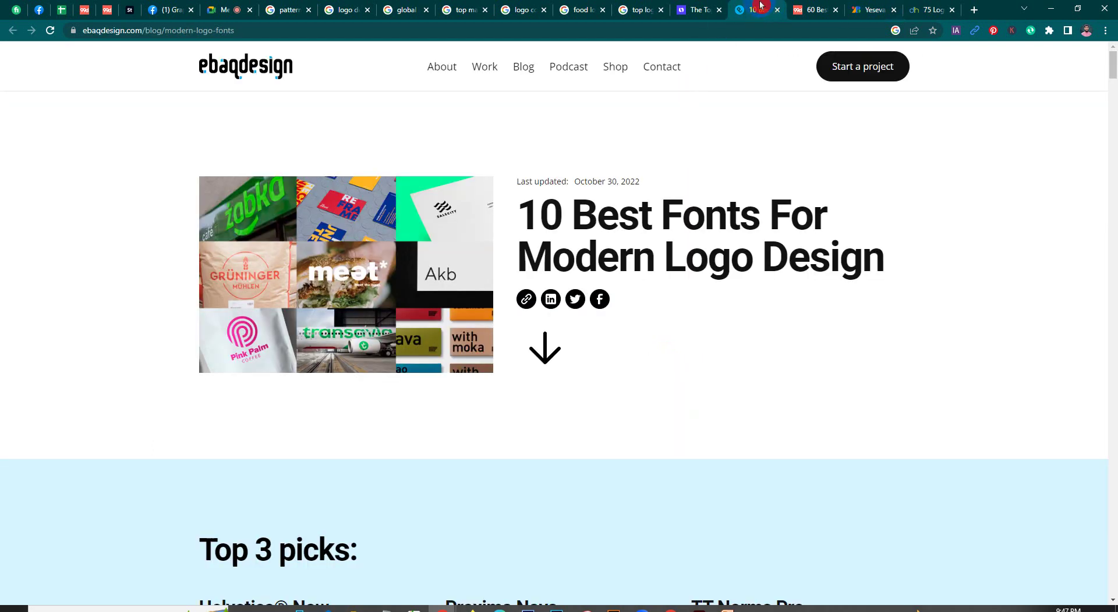
click(642, 6)
click(581, 5)
click(559, 194)
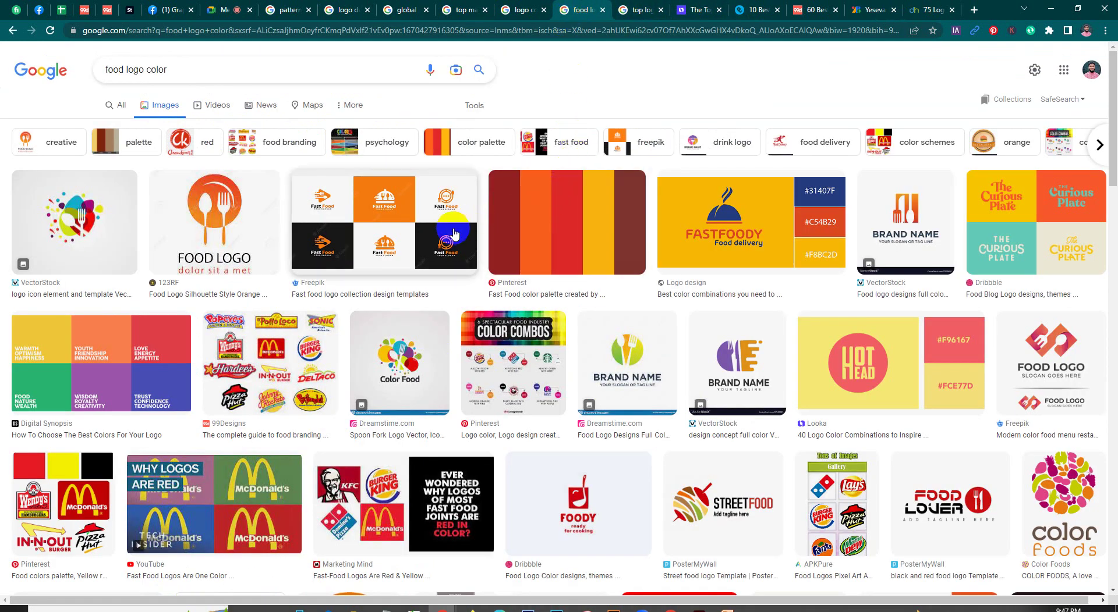
triple_click(589, 90)
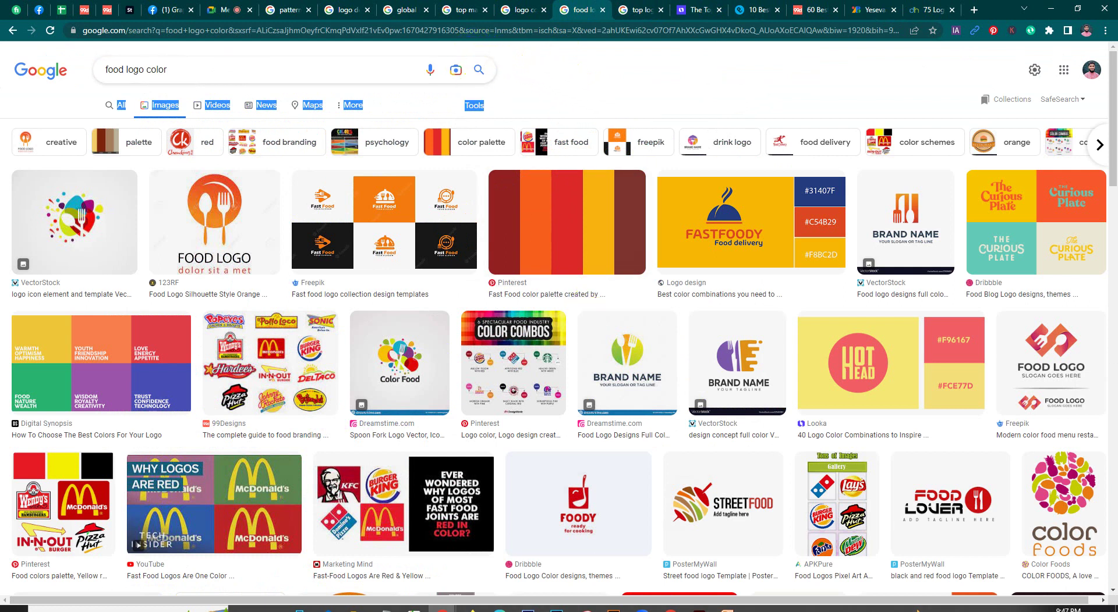
click(613, 610)
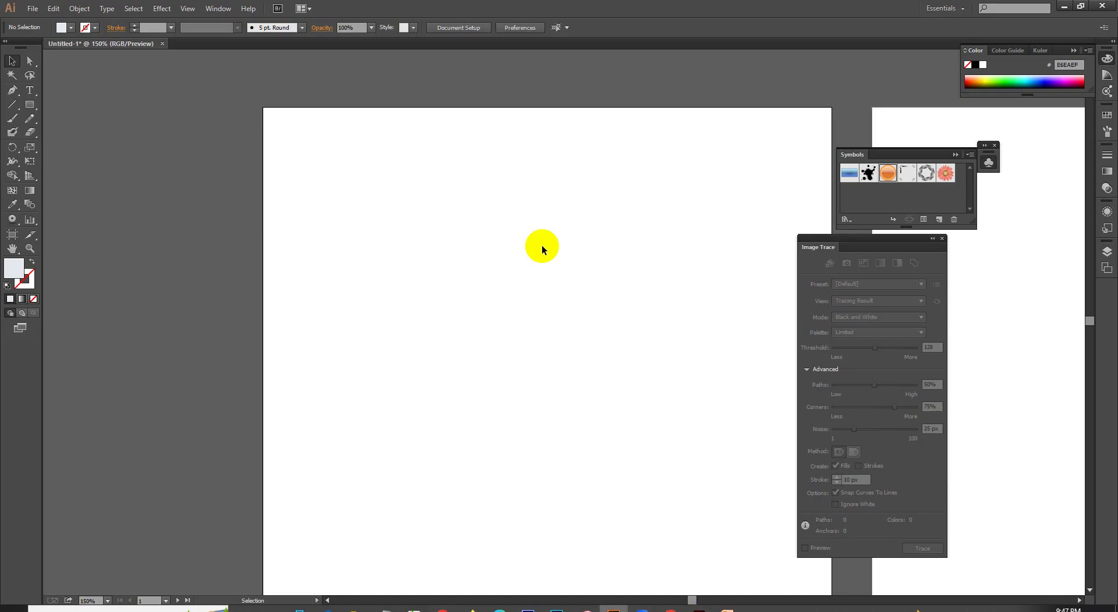
Pan Illustrator's blank artboard, check Chrome and the Google Meet call, then switch to Photoshop.
drag(624, 437, 557, 400)
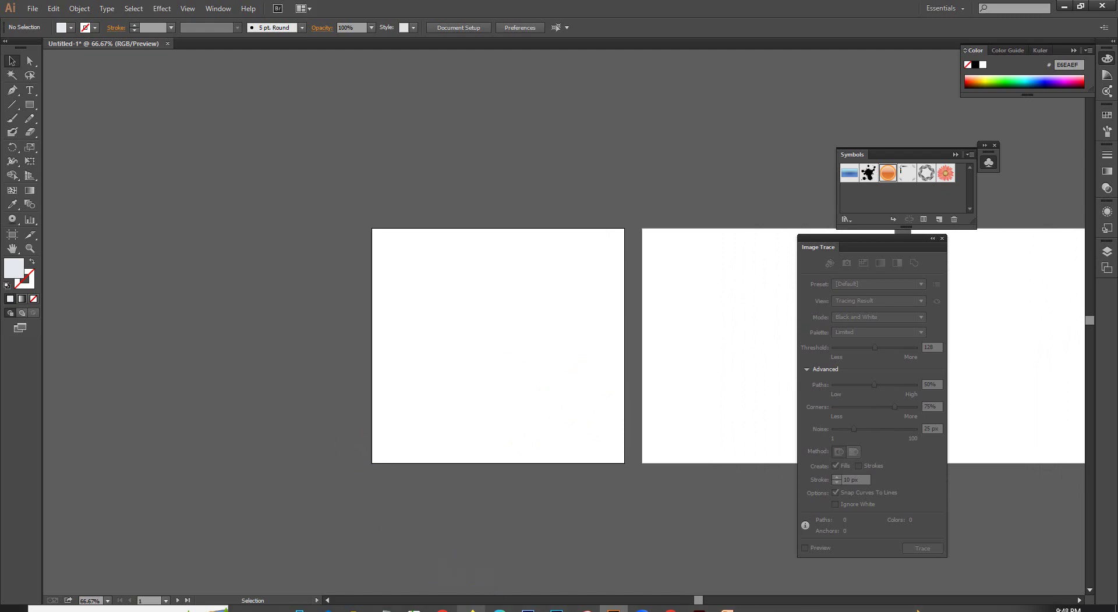
click(378, 559)
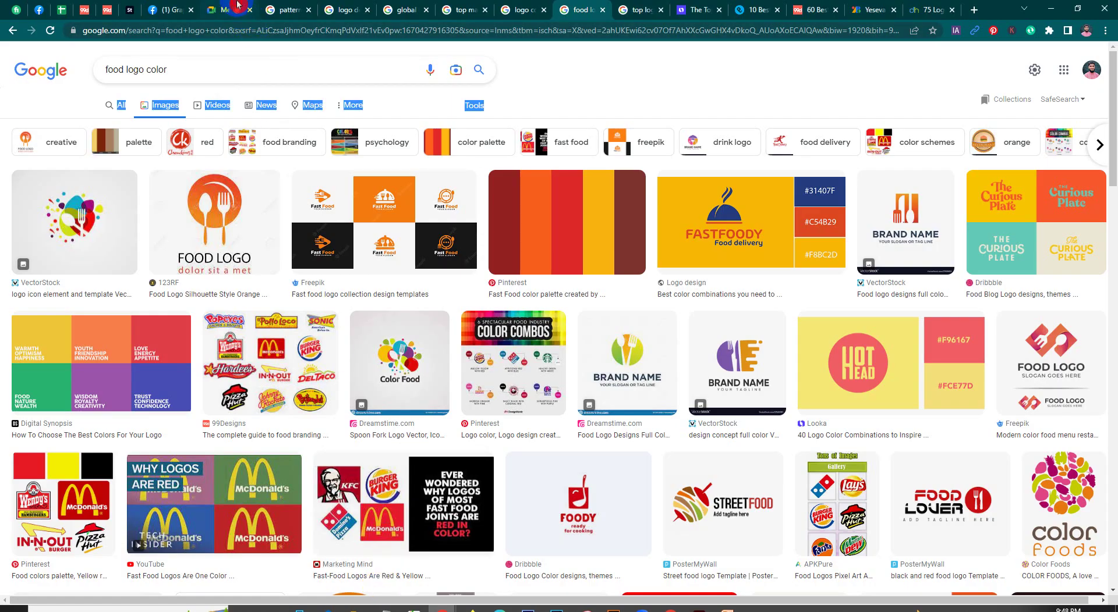
click(237, 5)
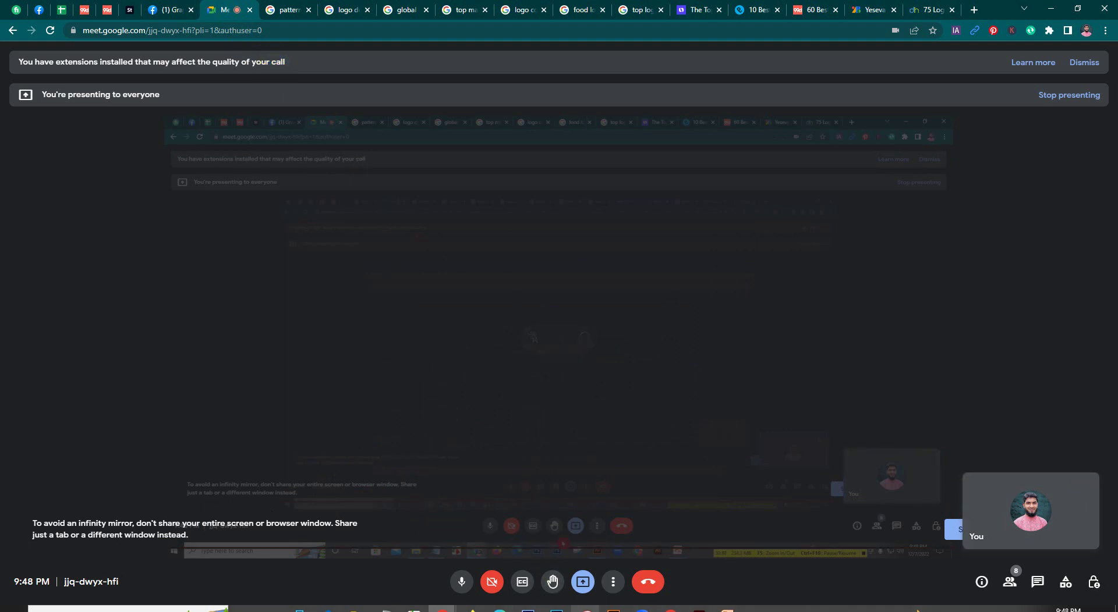
click(613, 609)
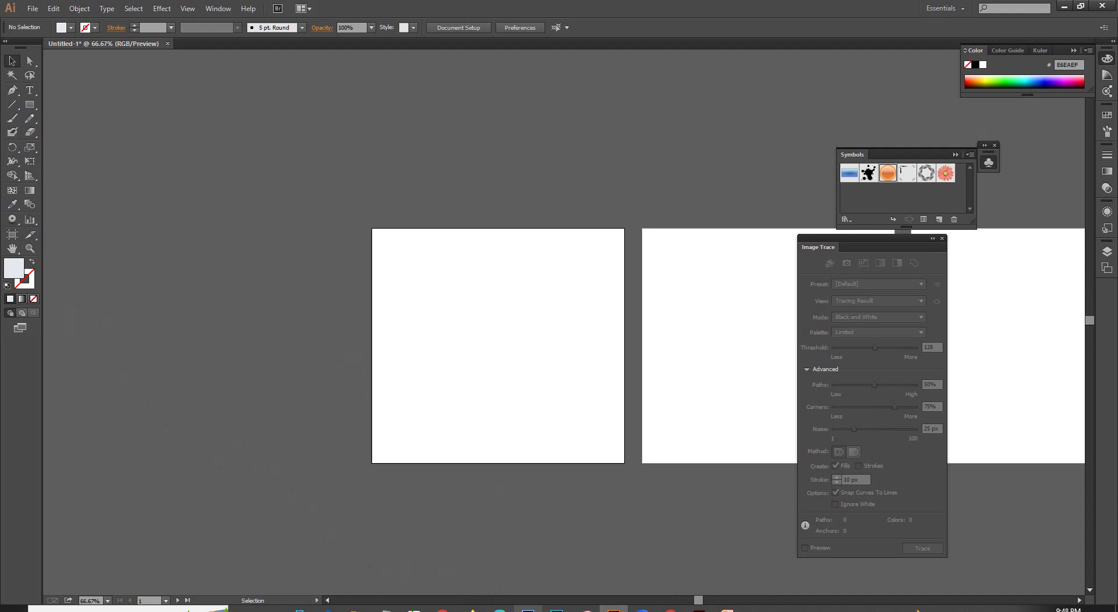
click(484, 392)
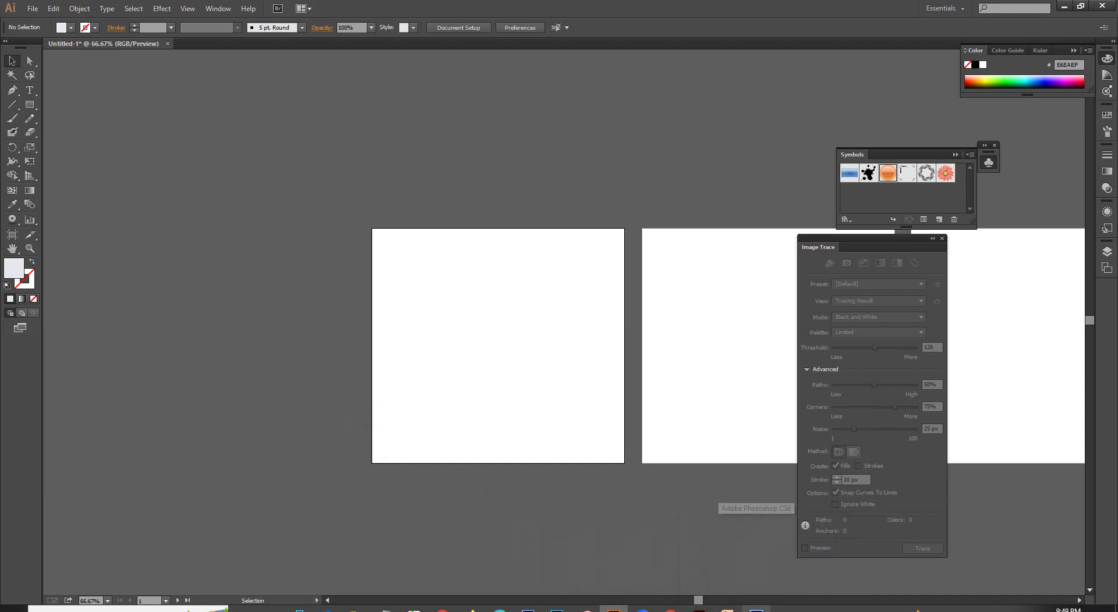
click(755, 567)
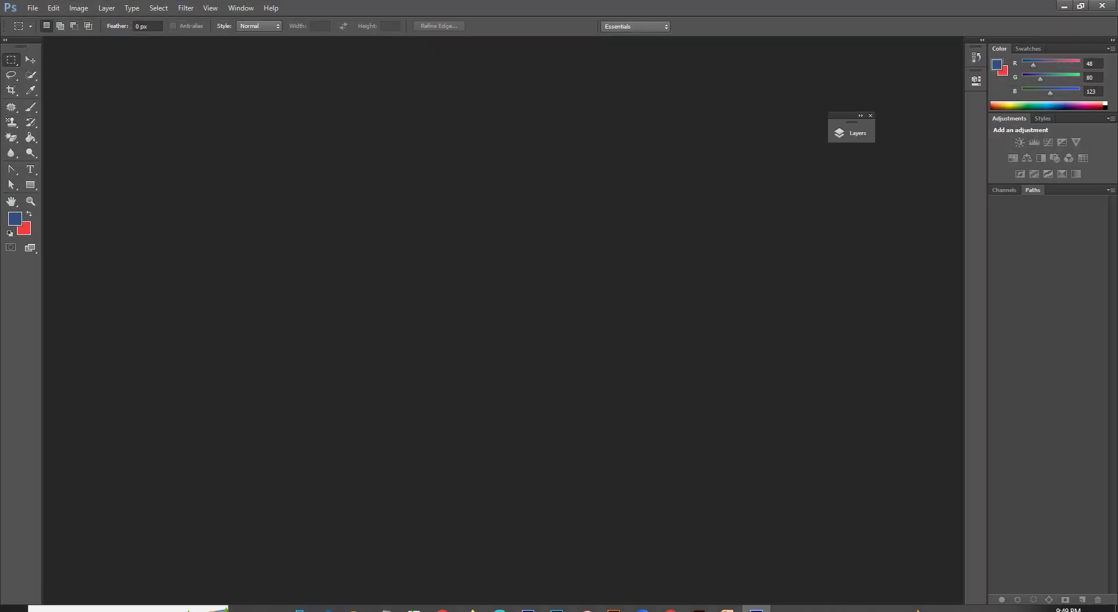
Create a new 1000×626 px Photoshop document.
click(40, 8)
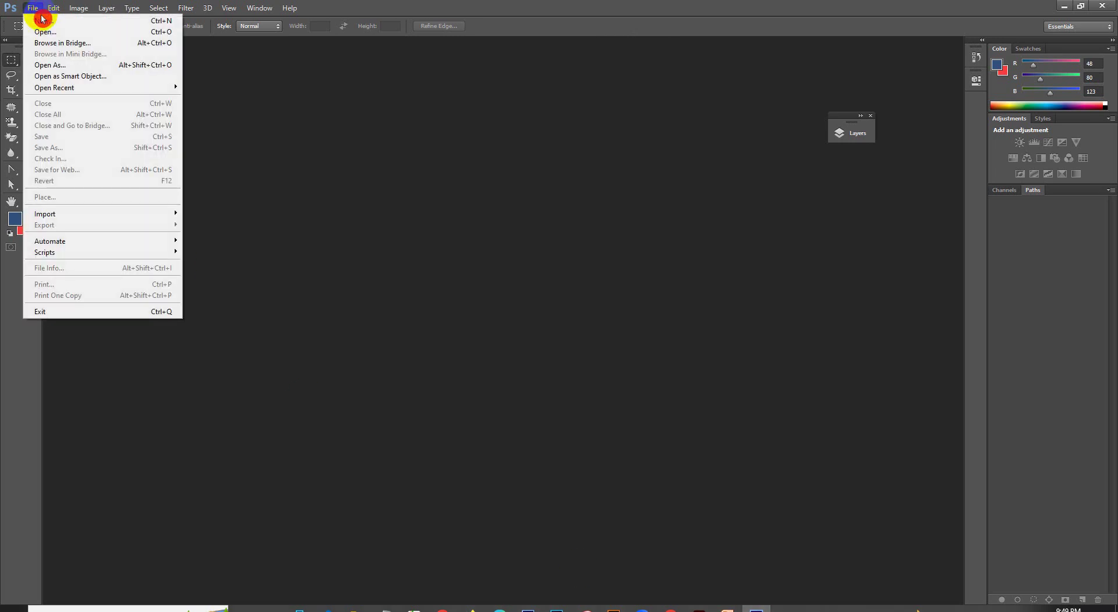
click(41, 19)
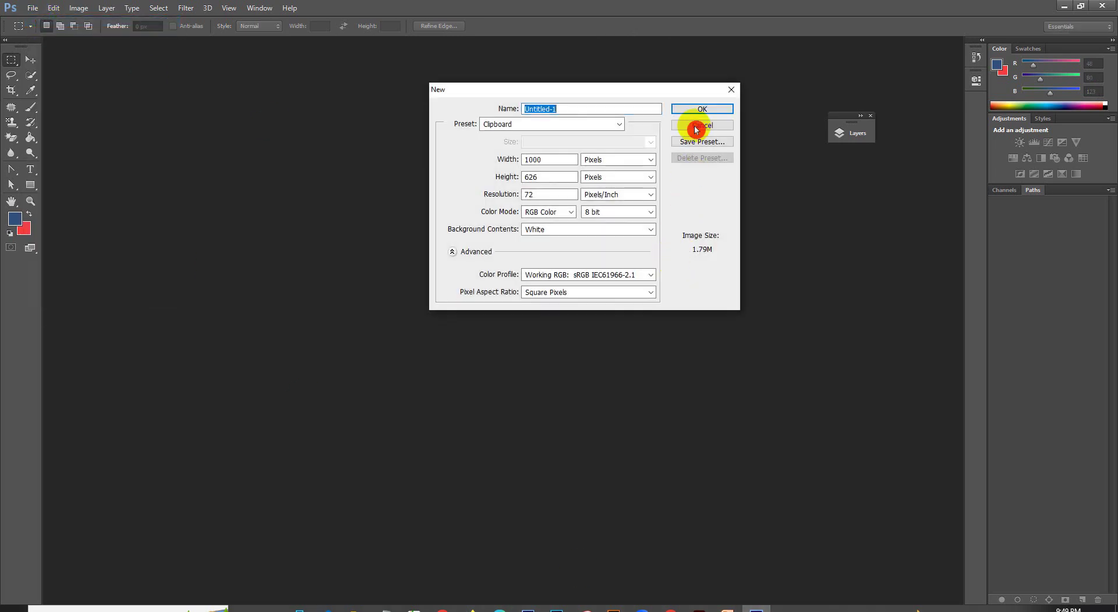
click(704, 105)
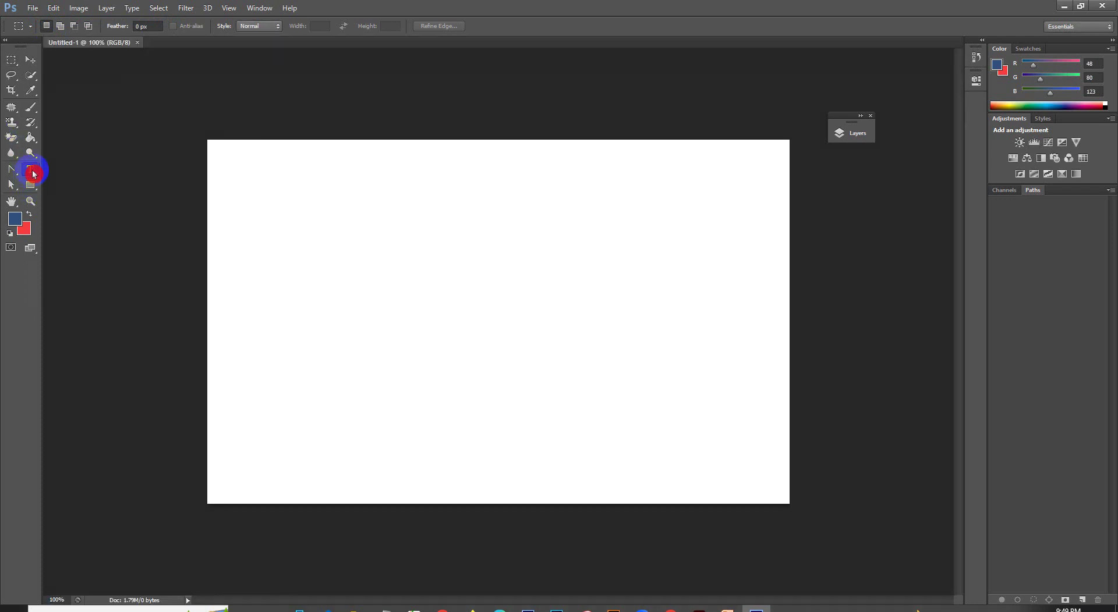
Type 'asdfafdafhag' in Montserrat Bold 32 pt with text colour #006dff and commit it.
click(33, 173)
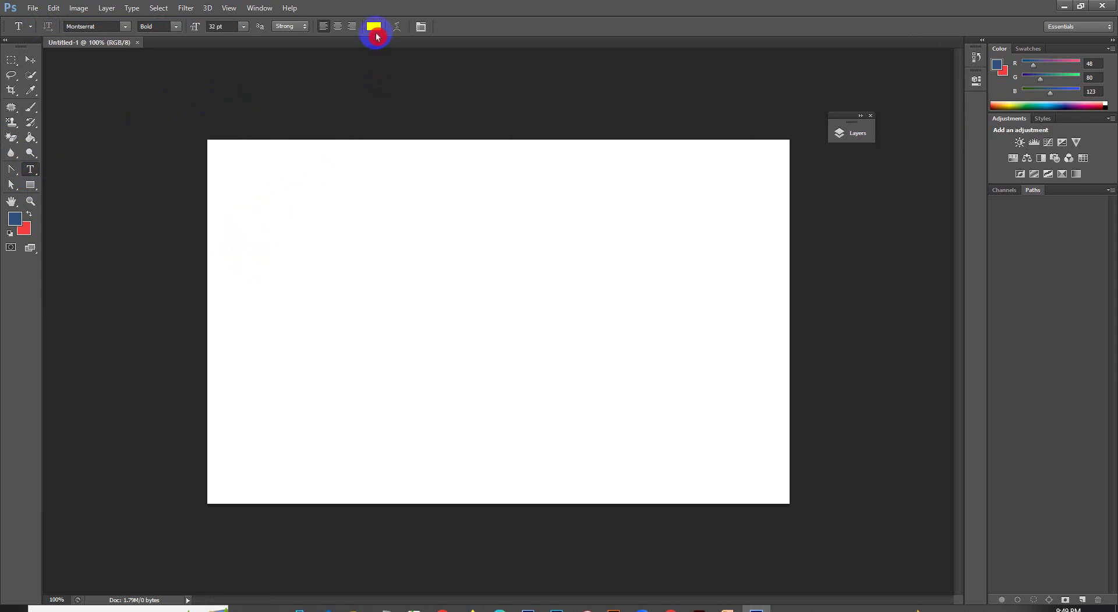
click(37, 169)
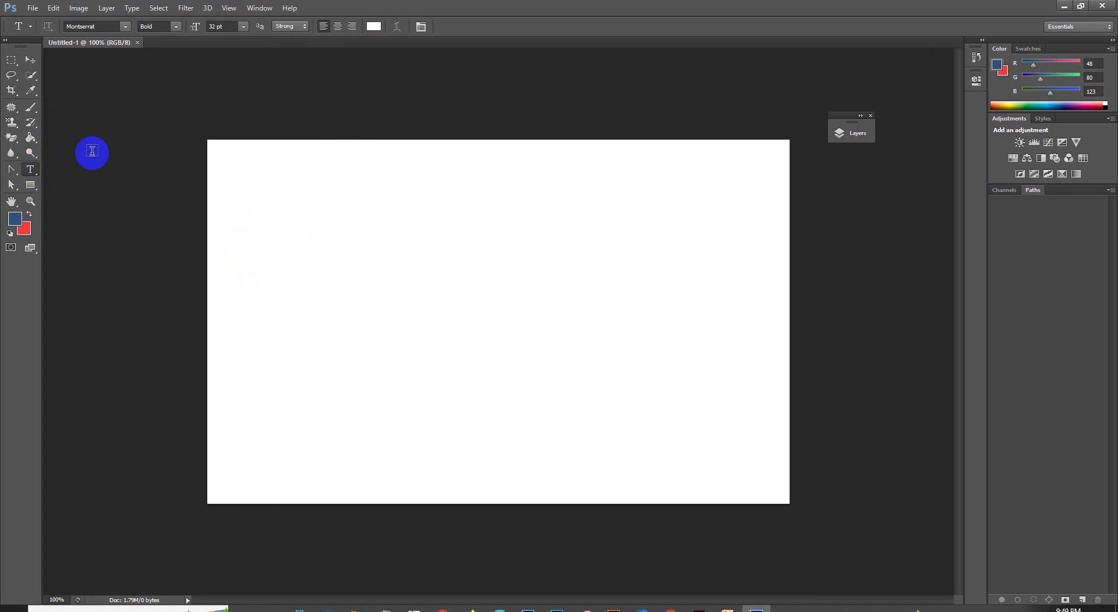
click(372, 26)
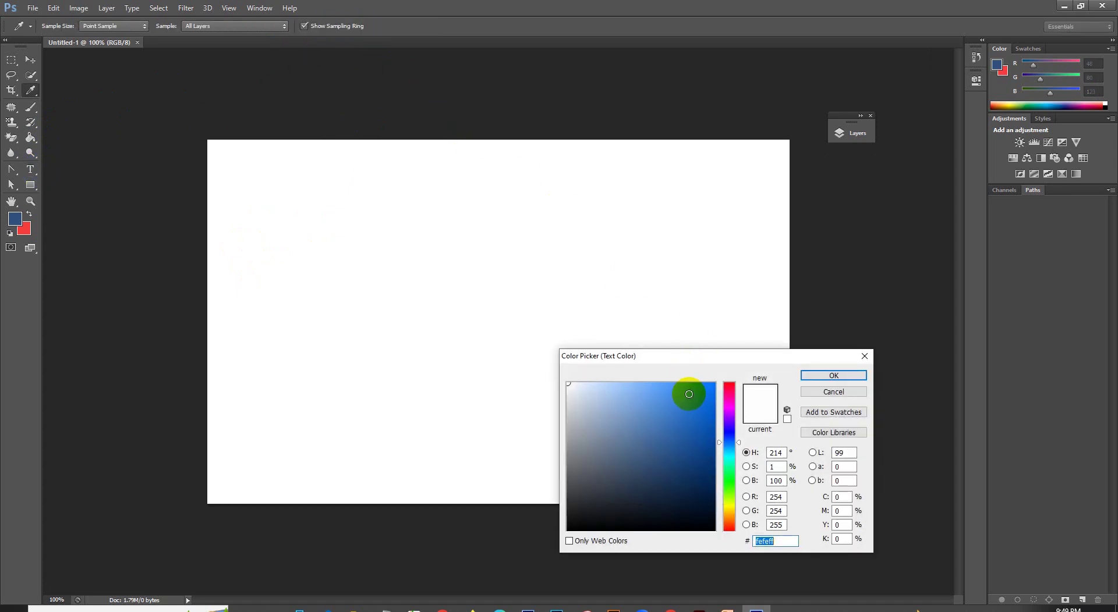
text(006dff)
click(819, 376)
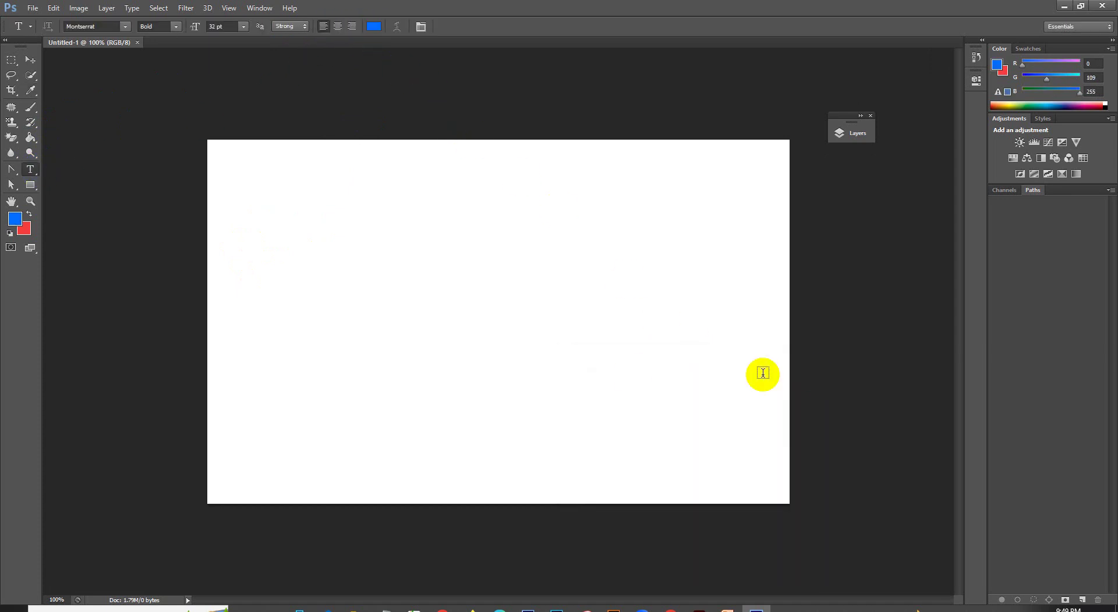
click(330, 290)
text(asdfafd)
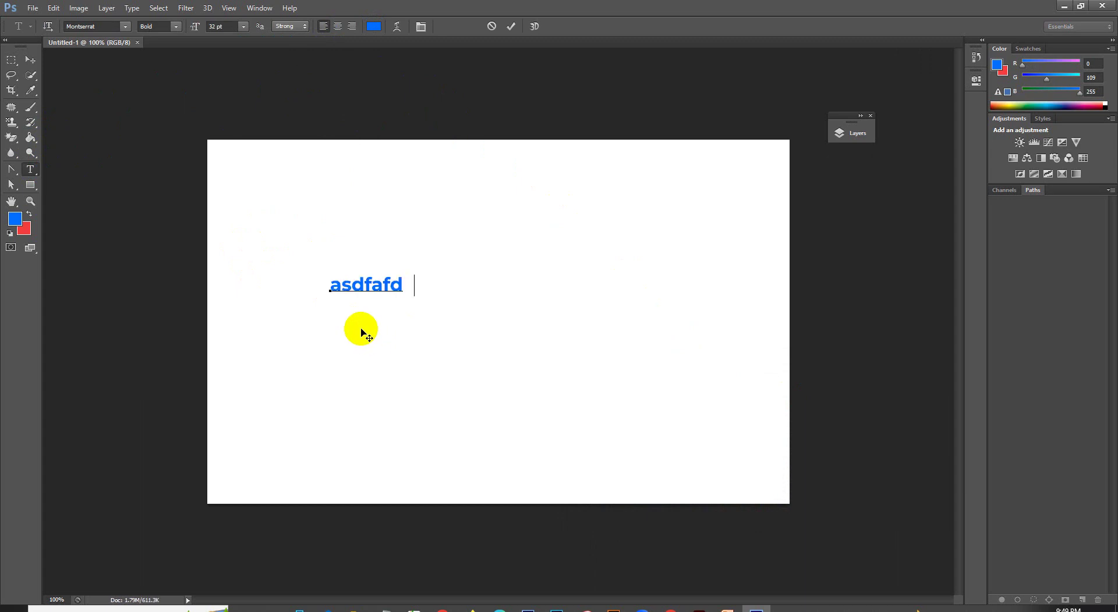
text(afhag)
click(511, 26)
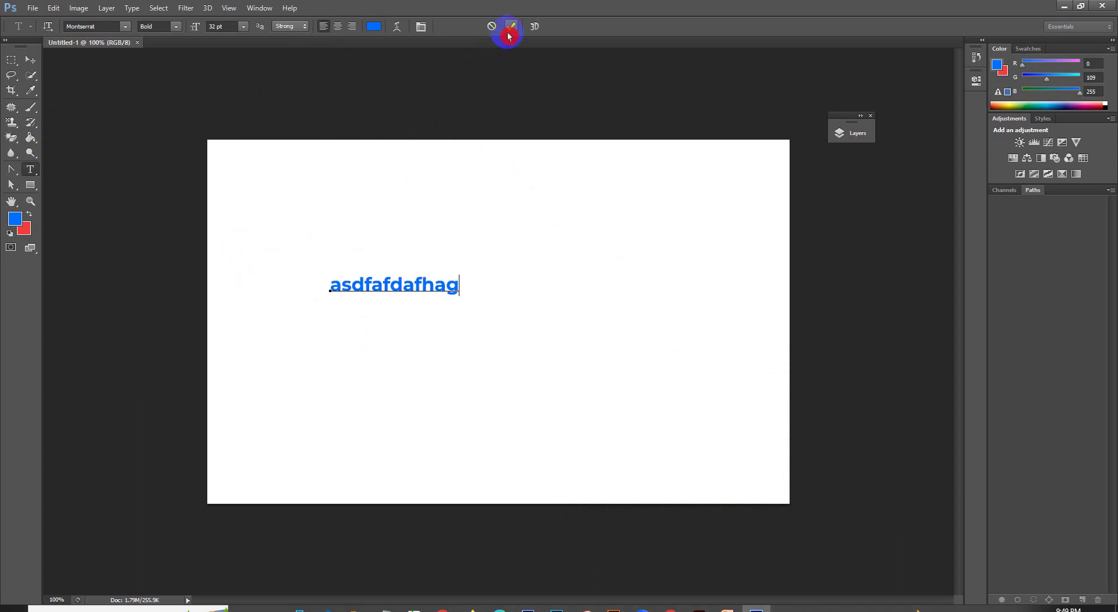
Move the text layer toward the centre of the canvas.
click(32, 60)
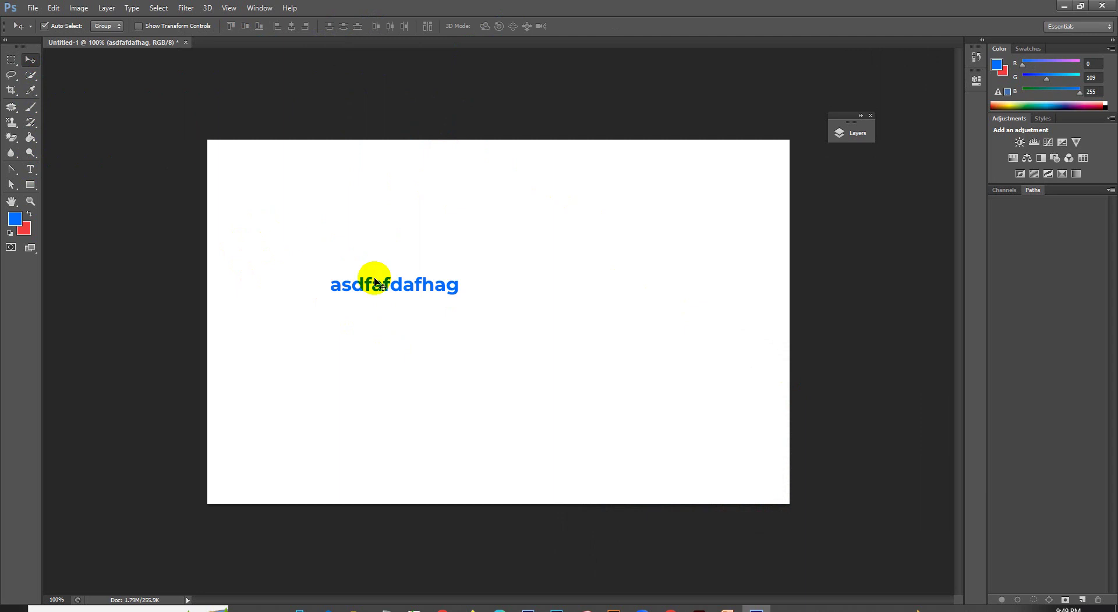
drag(401, 291, 479, 292)
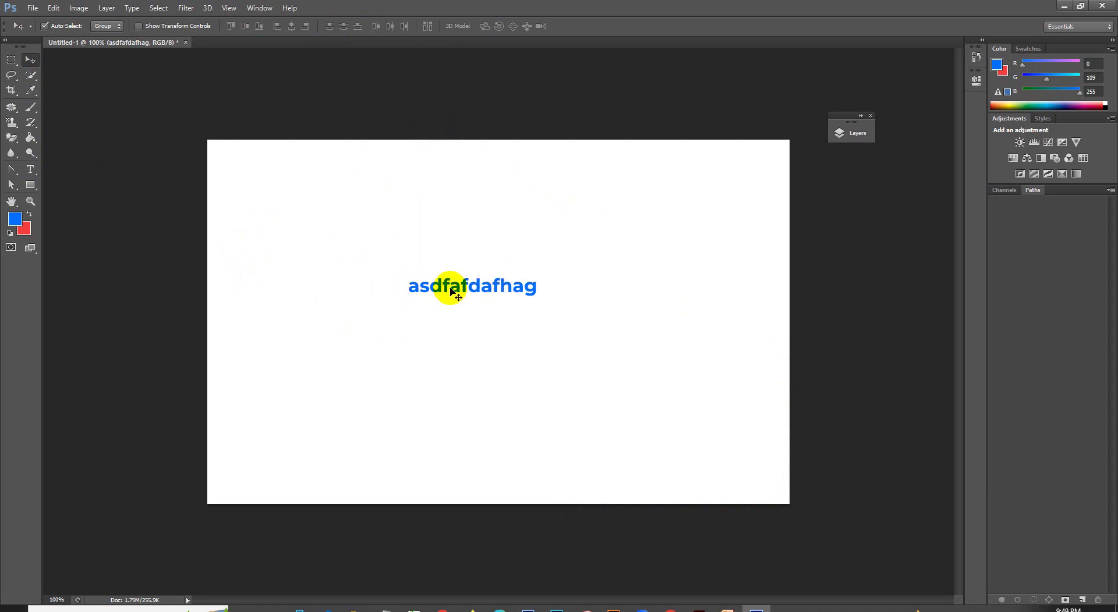
click(581, 242)
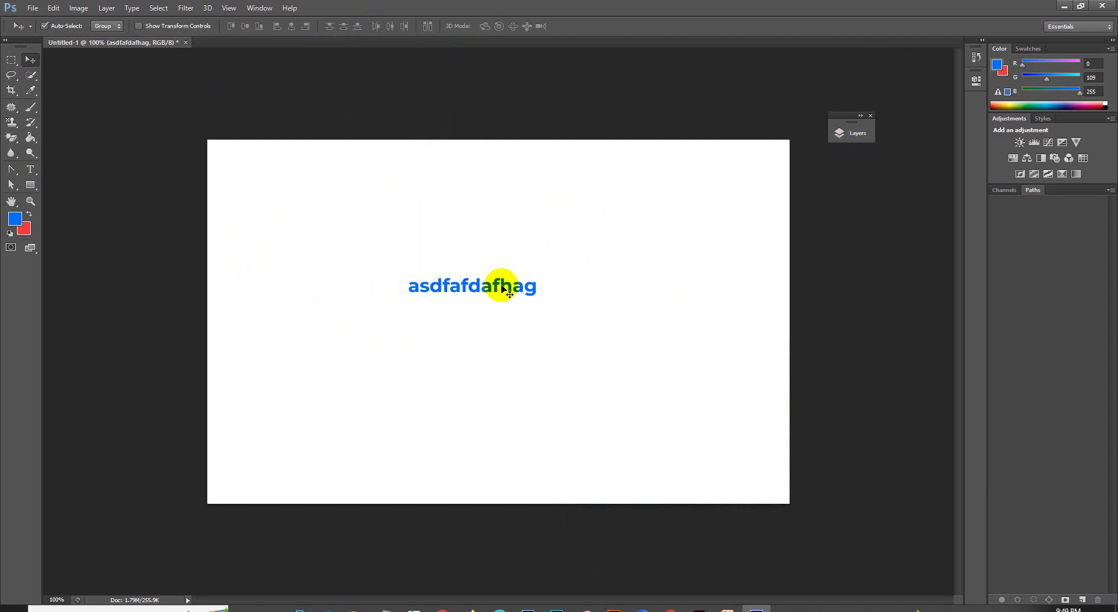
click(259, 8)
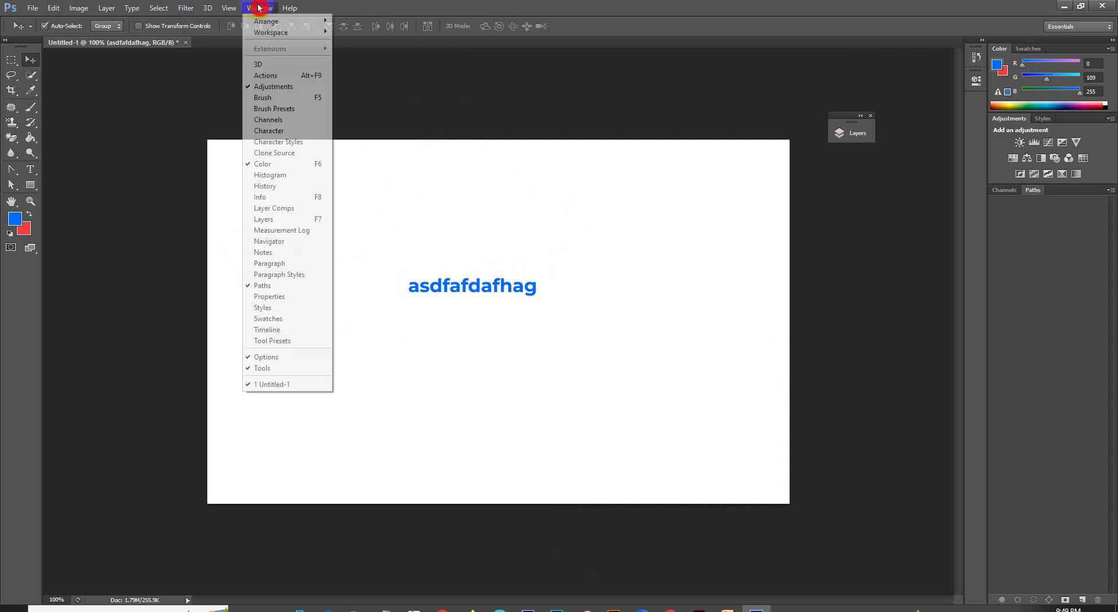
Change the text colour to red and shift the text left and down.
click(284, 136)
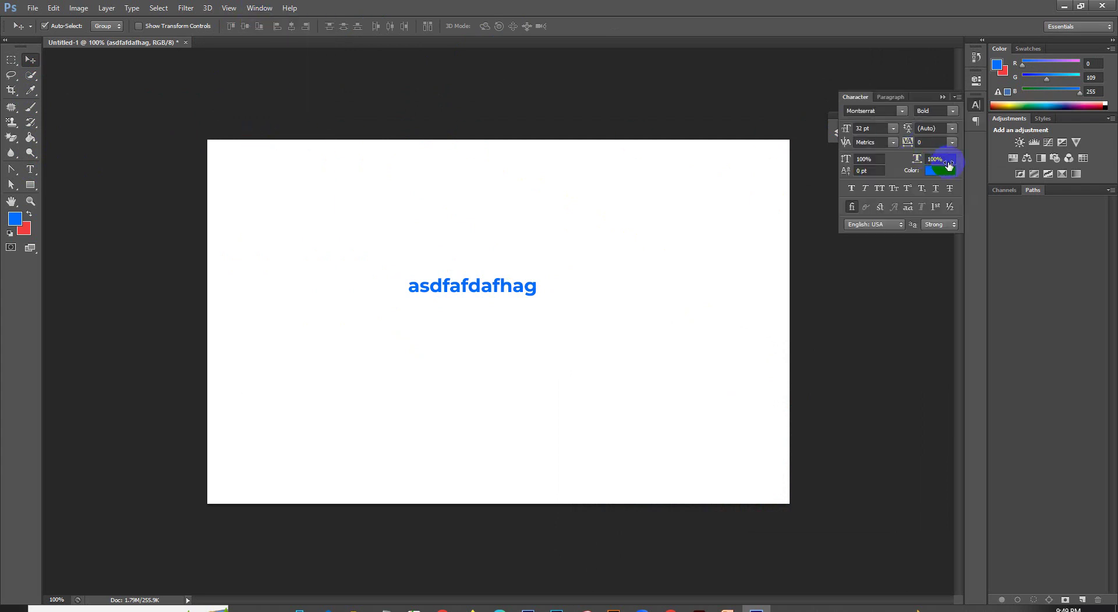
click(835, 132)
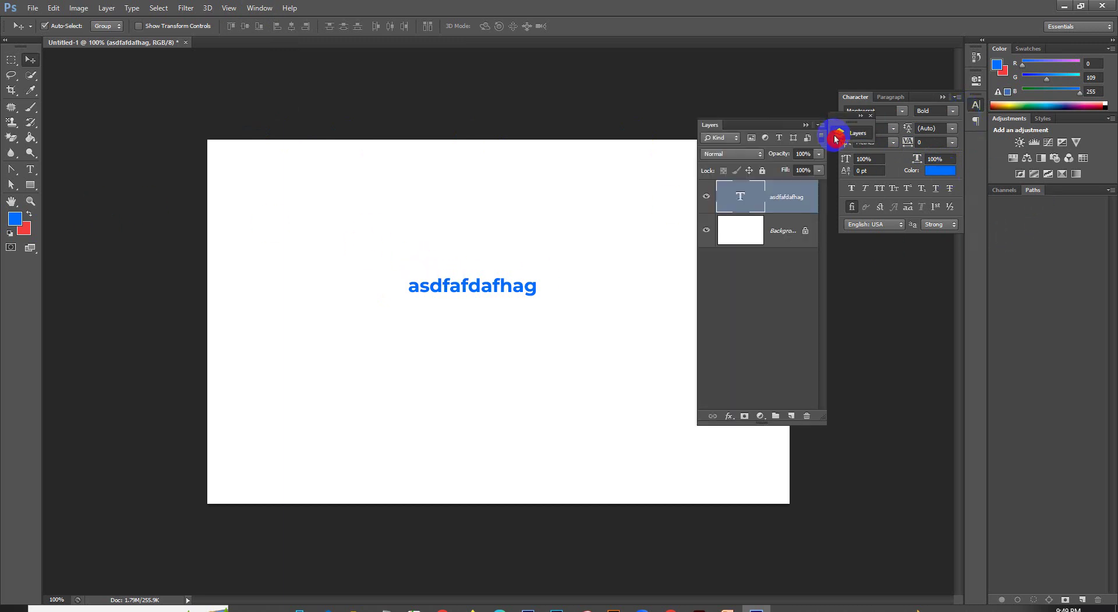
click(807, 133)
click(939, 170)
drag(731, 417, 733, 383)
click(826, 379)
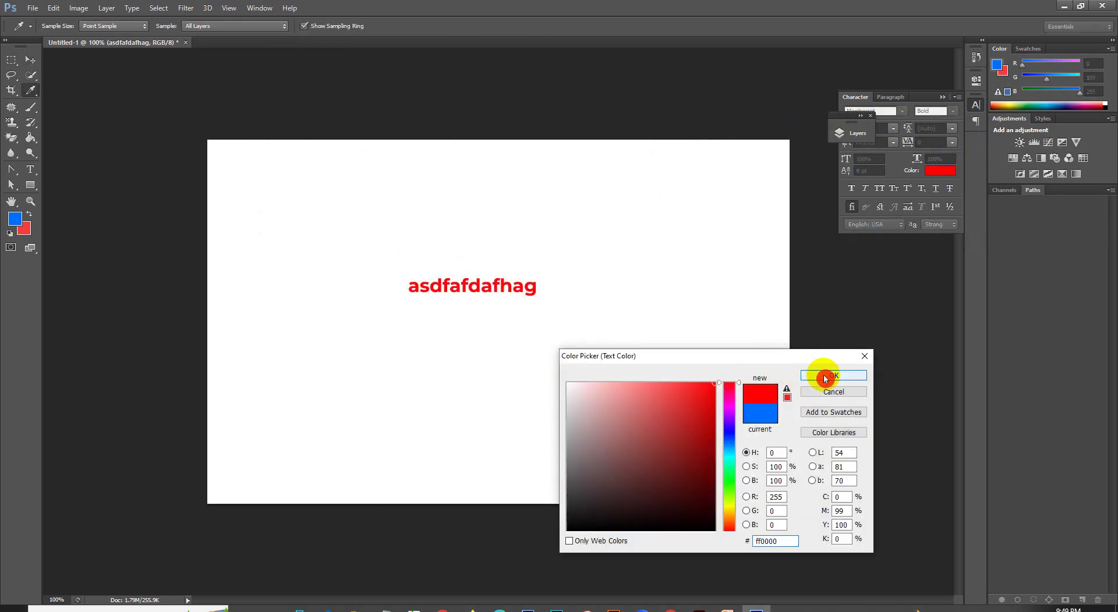
drag(504, 290, 481, 313)
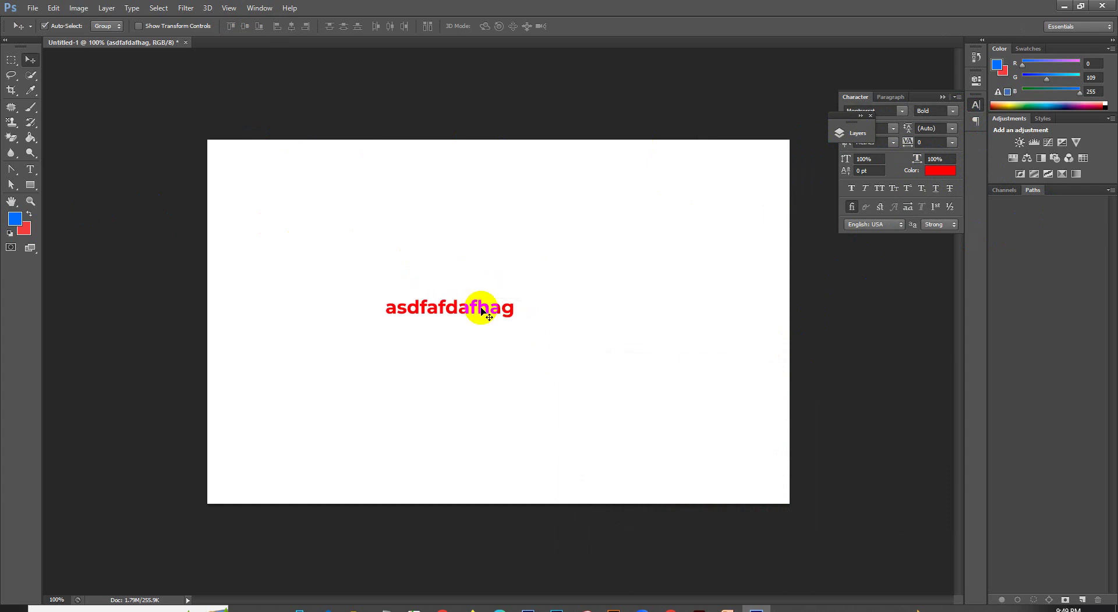
Select all of 'asdfafdafhag', recolour it blue #1200ff, and dock the Layers panel beside the canvas.
click(30, 170)
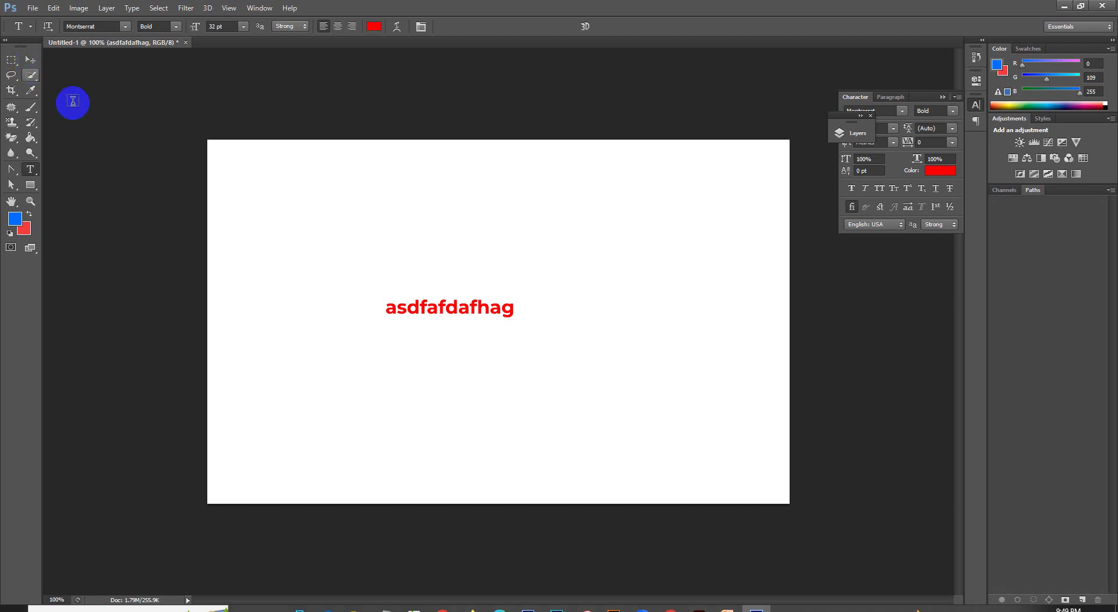
drag(386, 309, 526, 309)
click(425, 312)
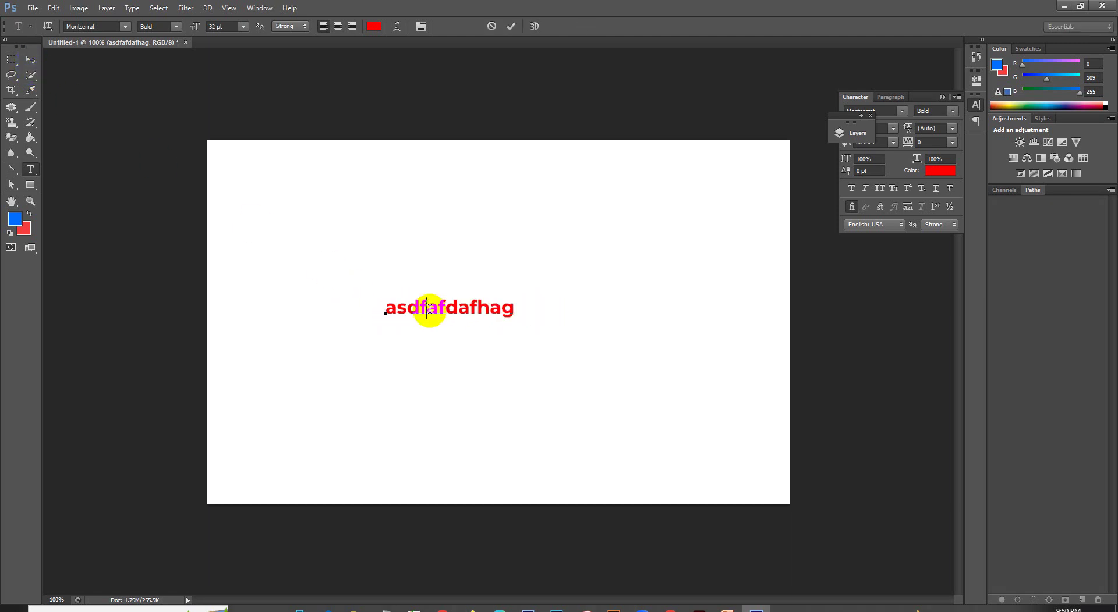
click(31, 169)
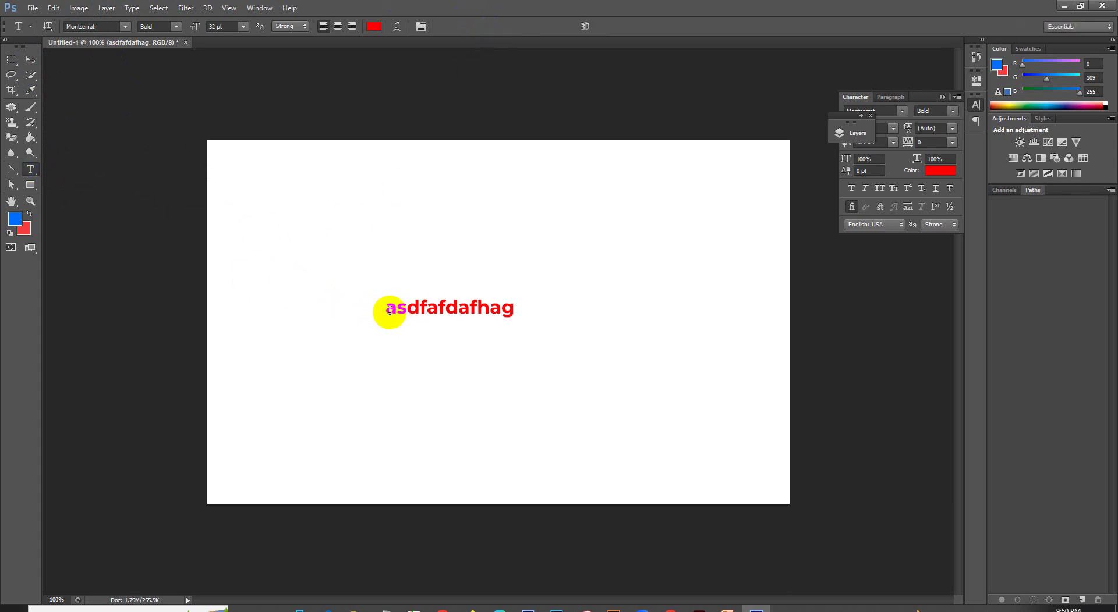
drag(387, 309, 515, 311)
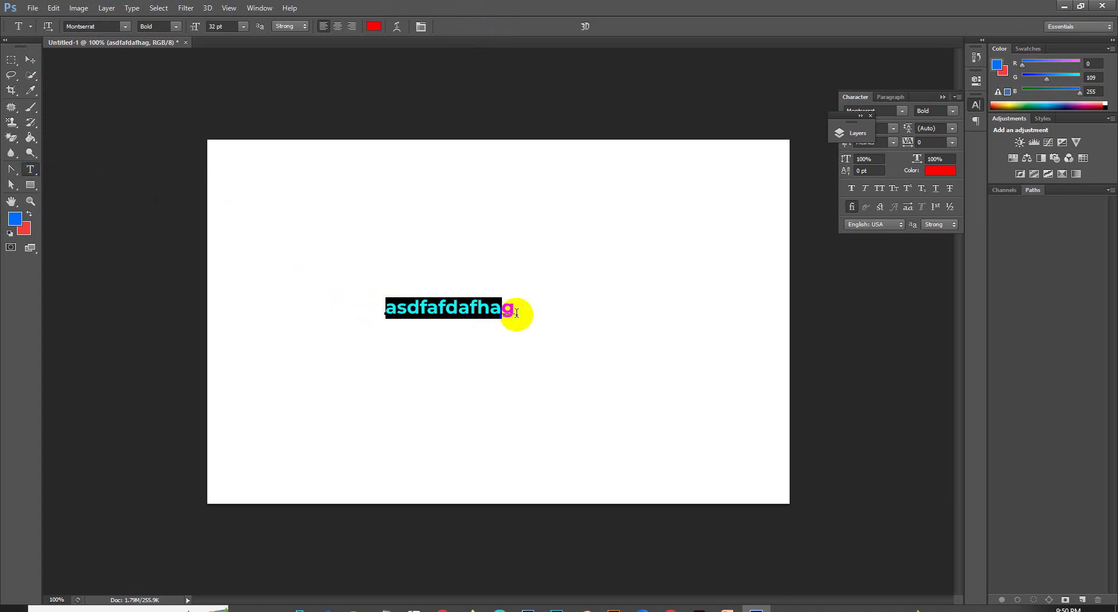
click(371, 27)
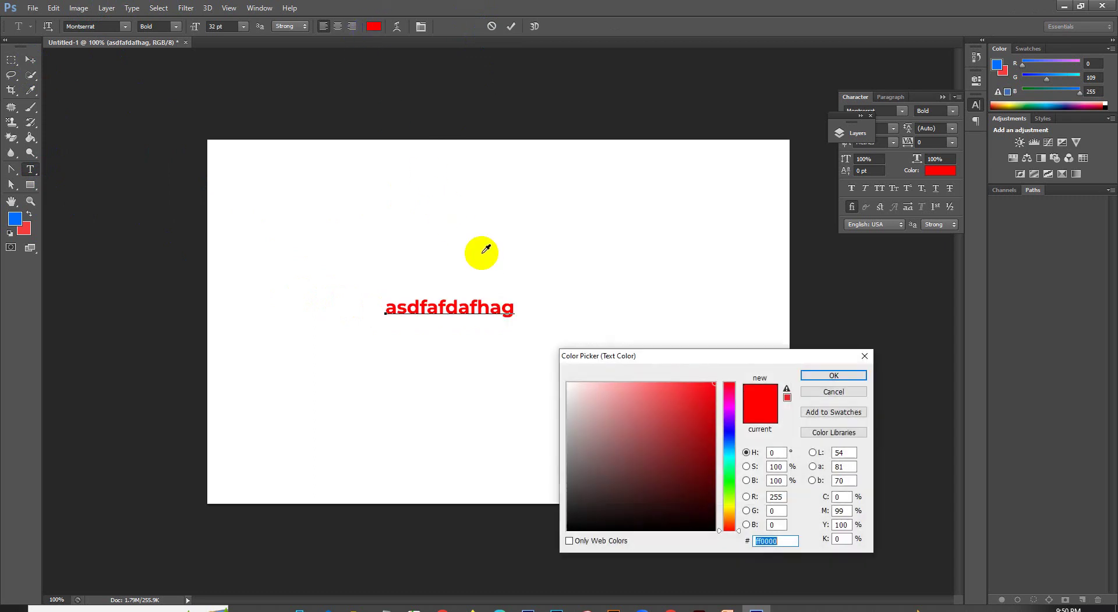
click(731, 431)
click(835, 376)
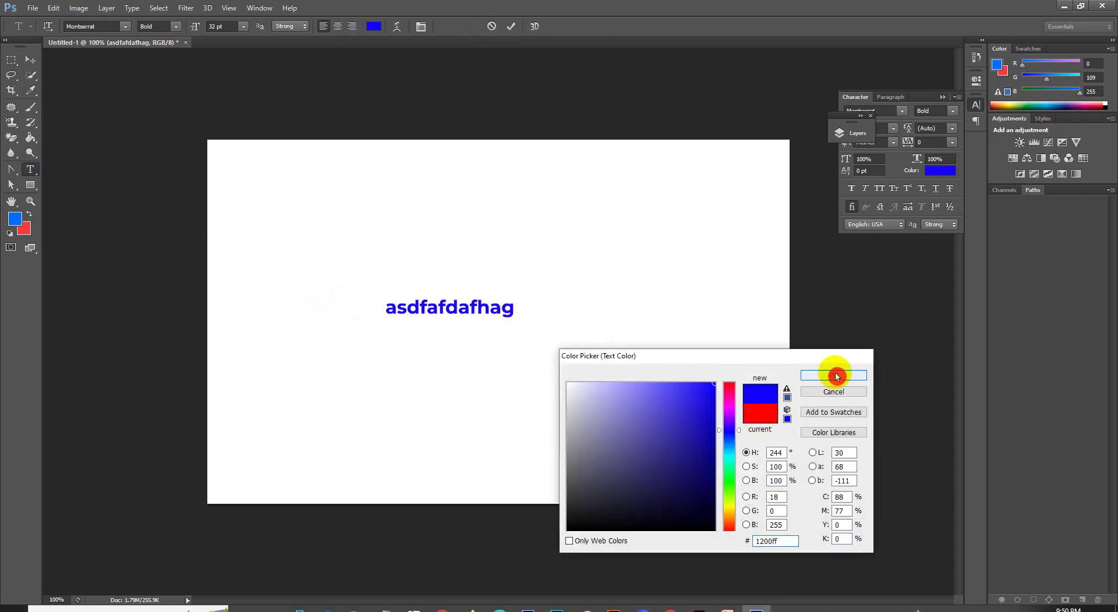
click(31, 60)
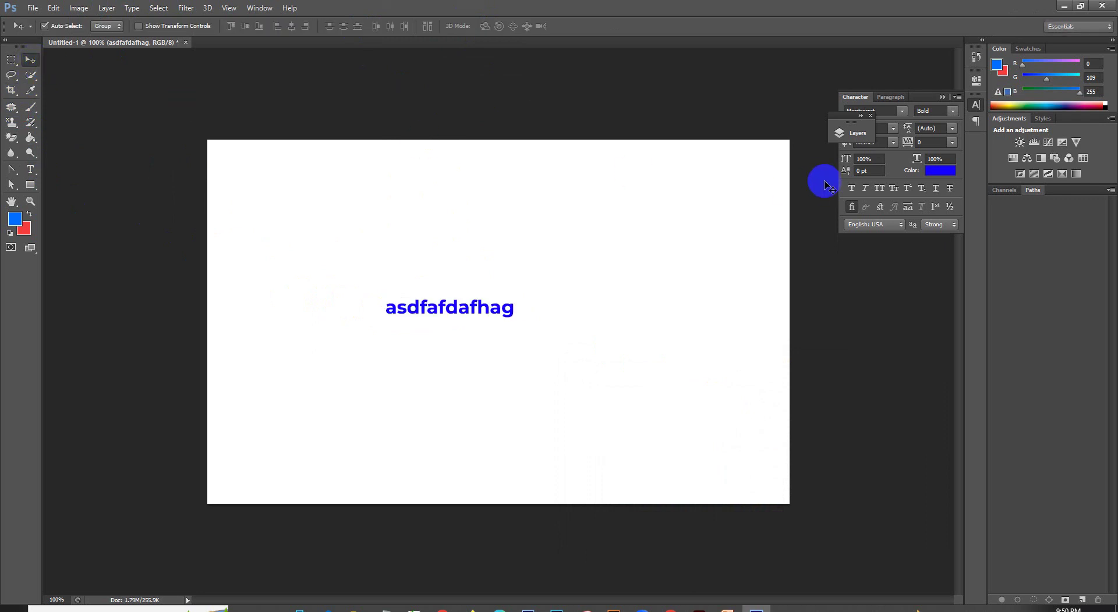
drag(850, 122, 744, 210)
click(740, 221)
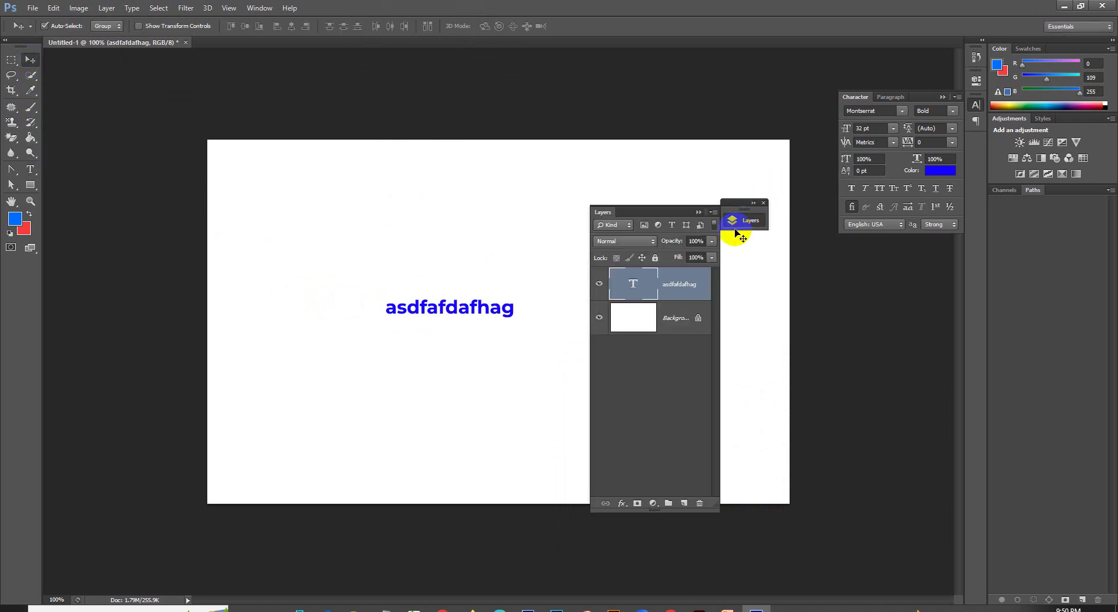
Open the text layer's Blending Options and enable Color Overlay, briefly trying Inner Glow.
right_click(698, 280)
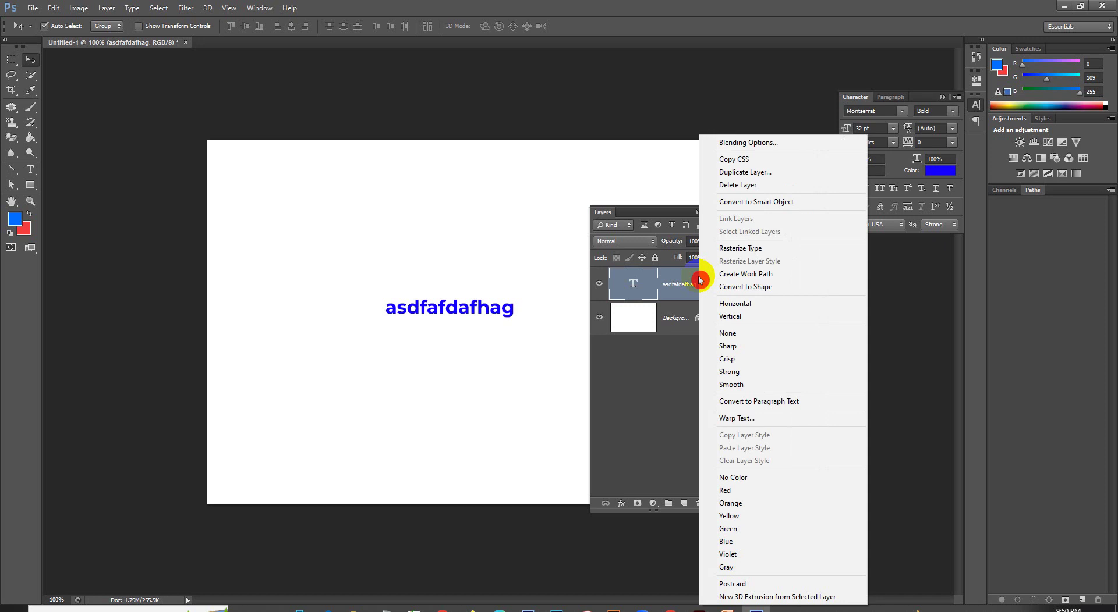
click(747, 143)
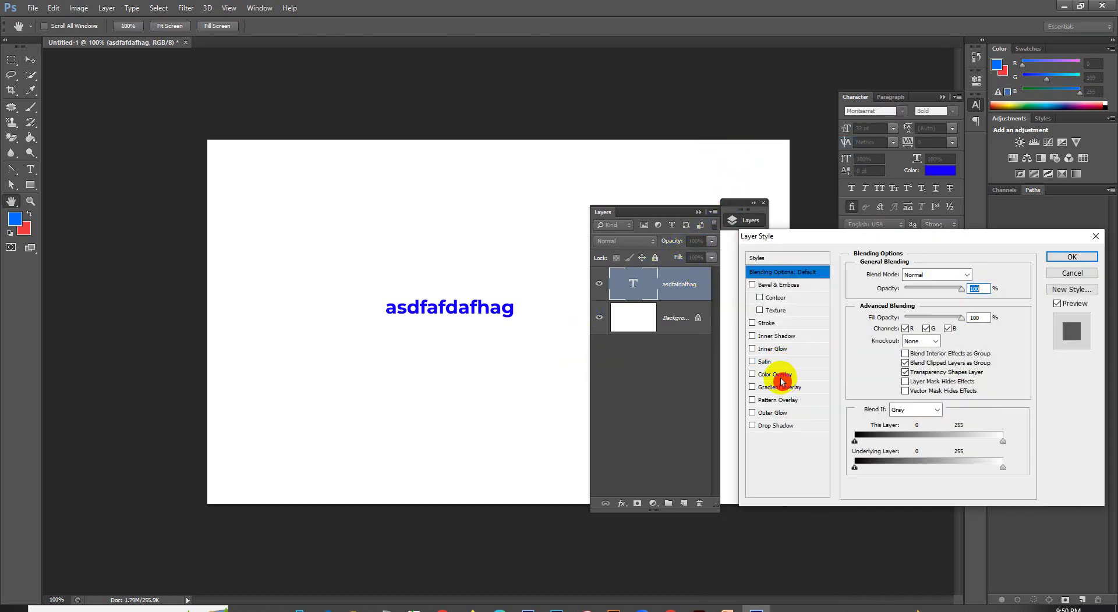
click(779, 376)
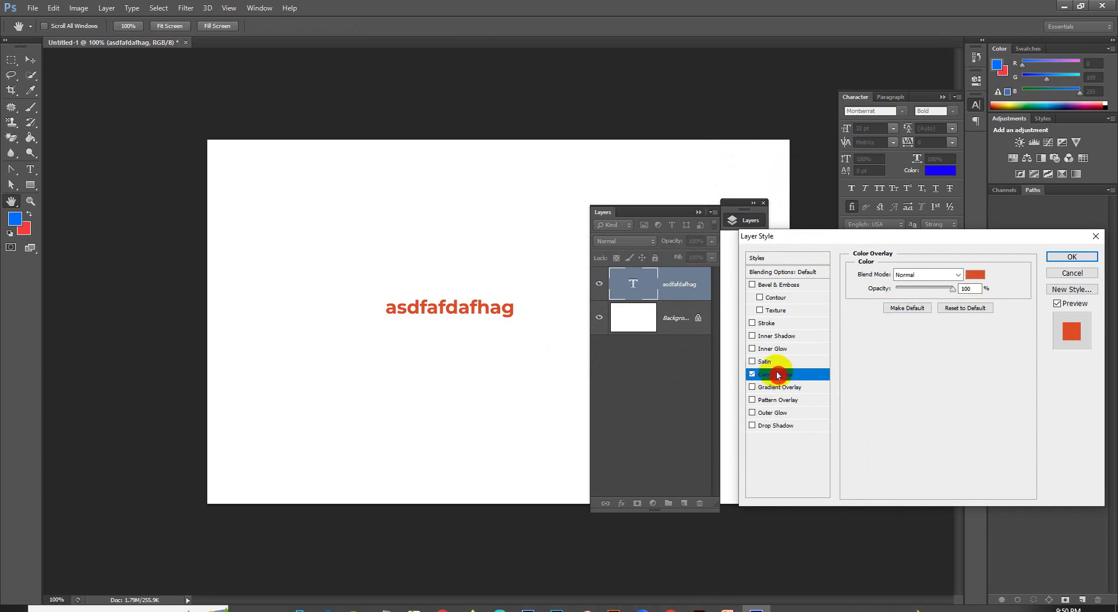
click(751, 376)
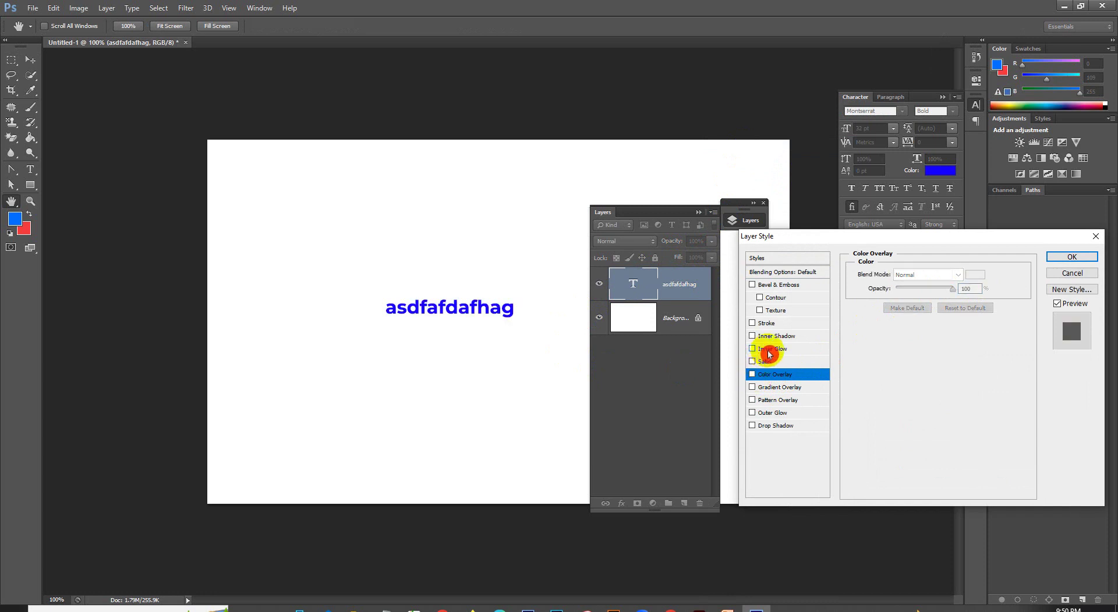
click(752, 349)
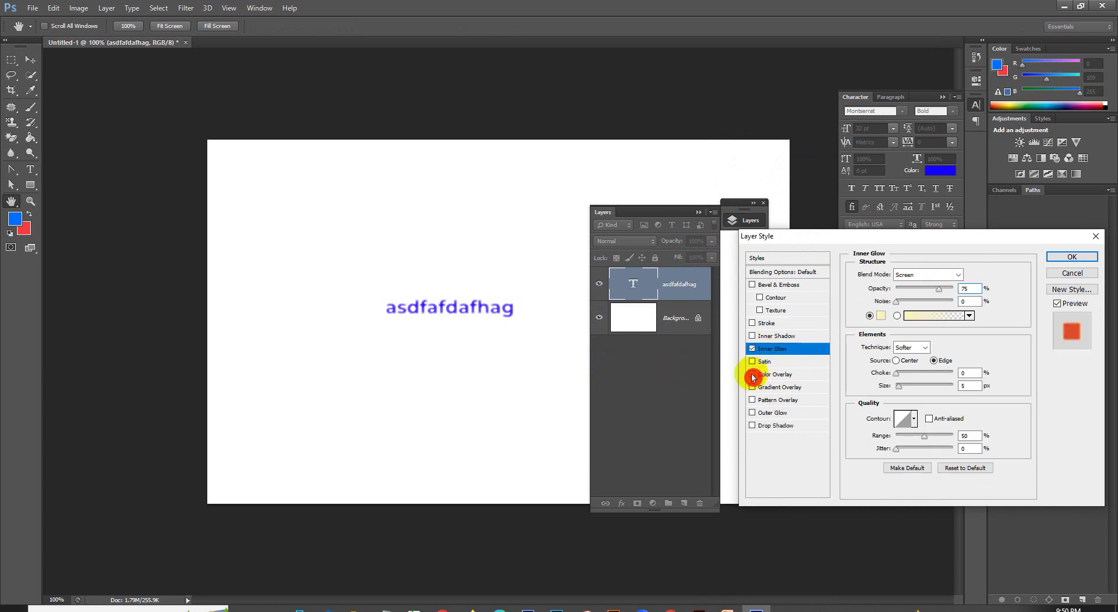
click(752, 375)
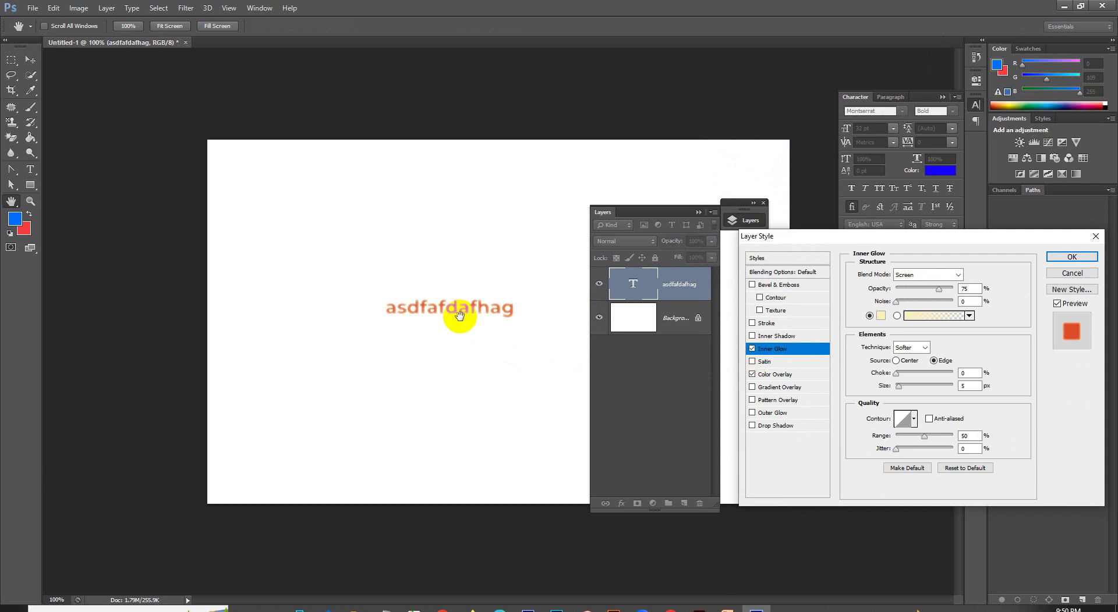
click(752, 350)
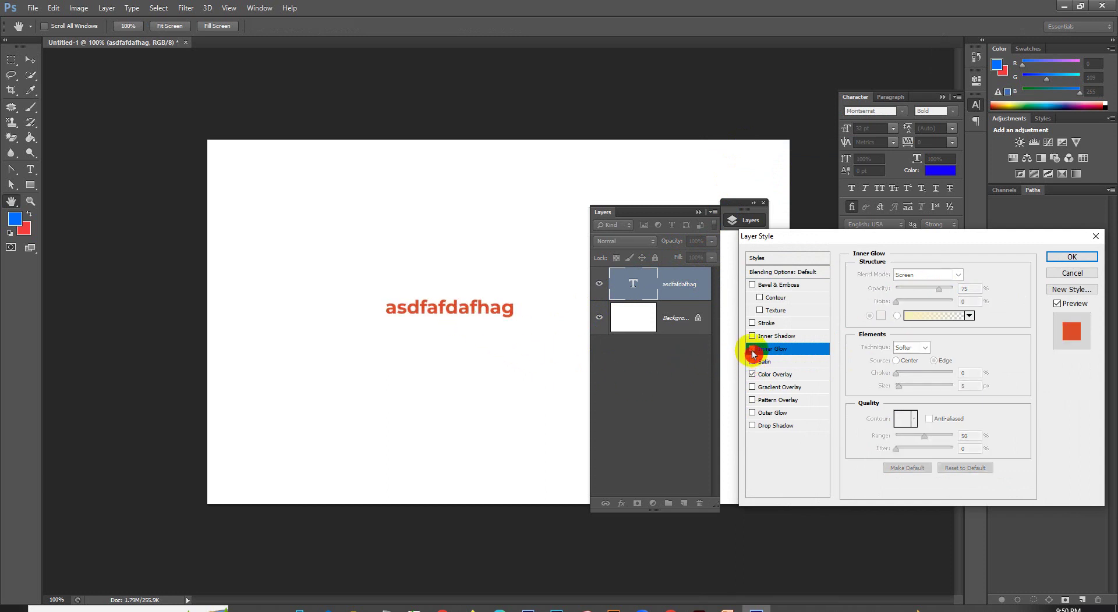
Set the Color Overlay colour to violet-blue #4800ff and apply the layer style.
click(783, 375)
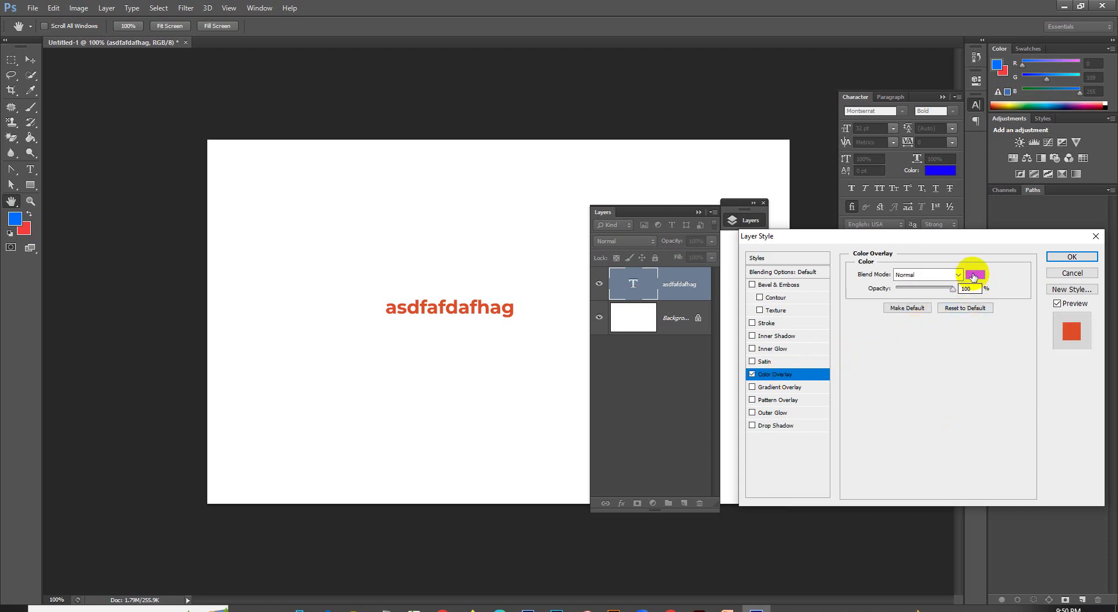
click(975, 274)
click(737, 382)
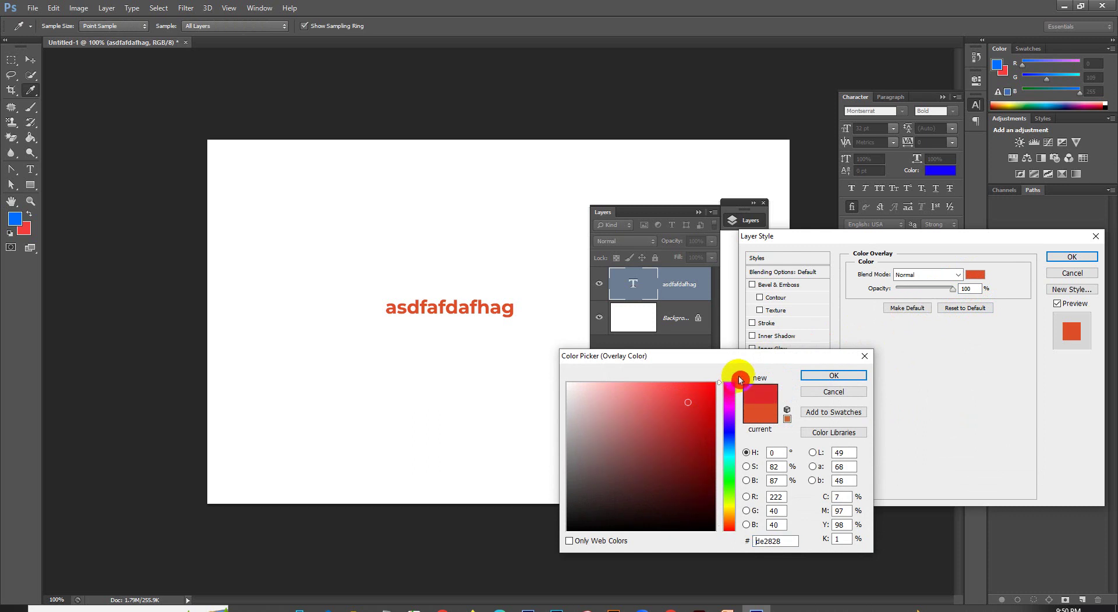
click(734, 452)
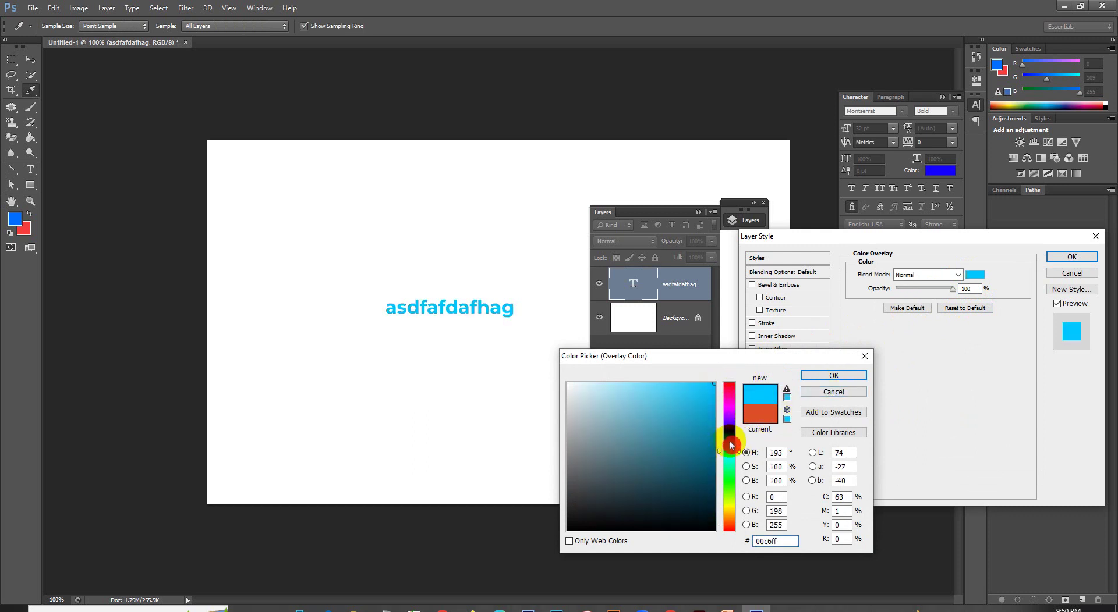
click(740, 427)
click(834, 376)
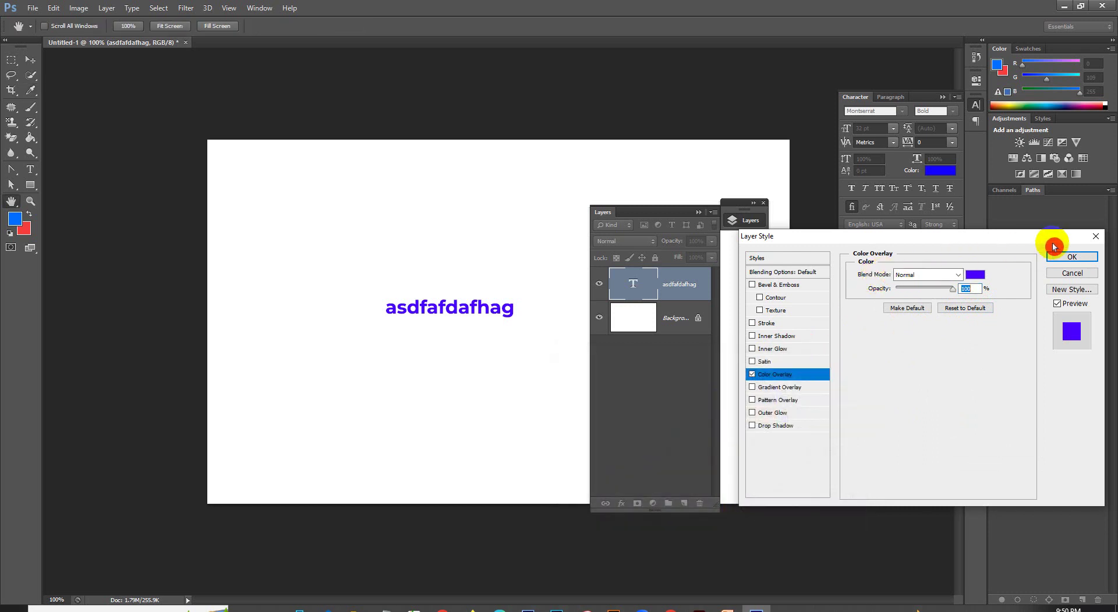
click(1072, 257)
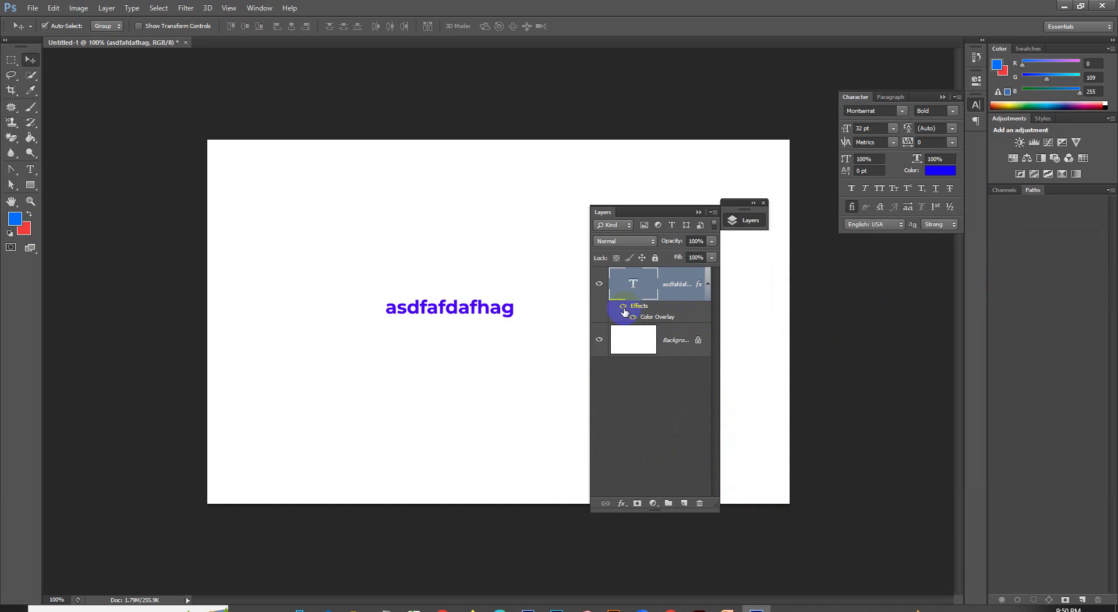
Quit Photoshop without saving Untitled-1 and return to the Google Meet window in Chrome.
click(697, 212)
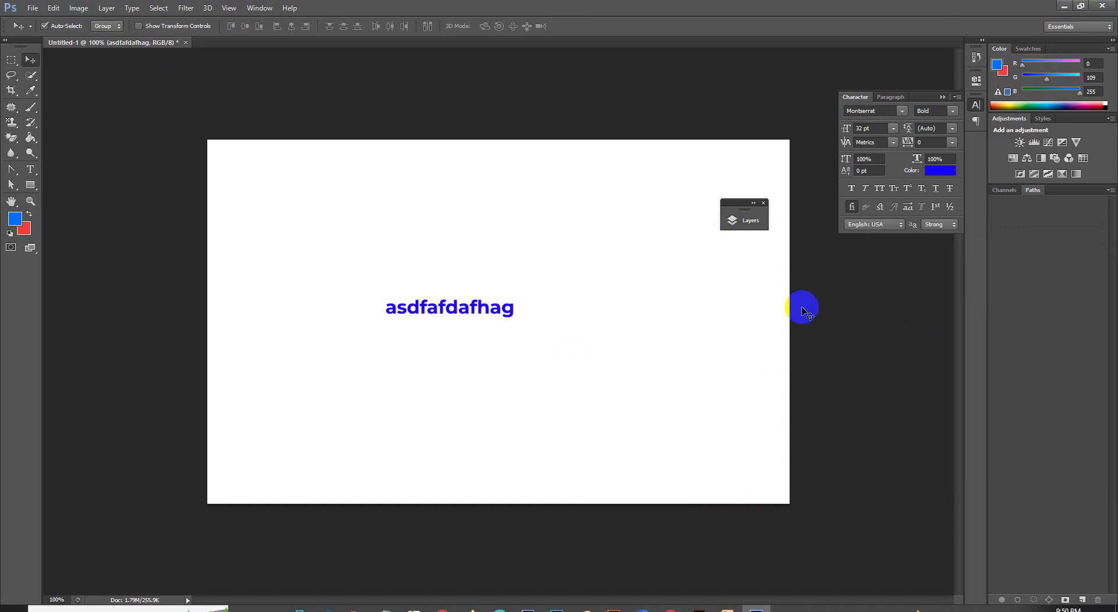
click(614, 453)
click(1094, 8)
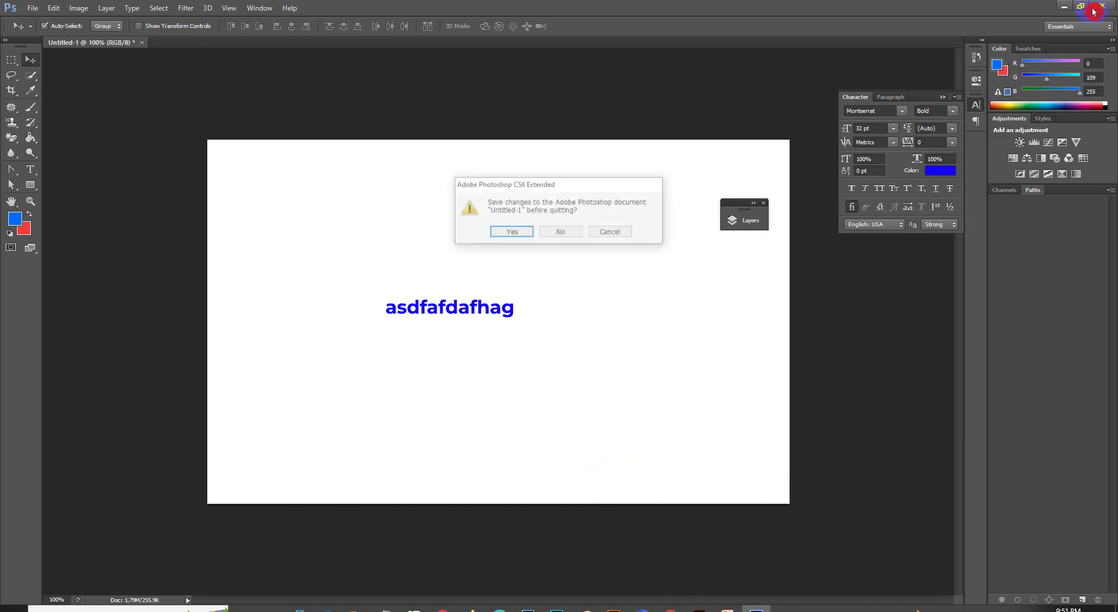
click(558, 236)
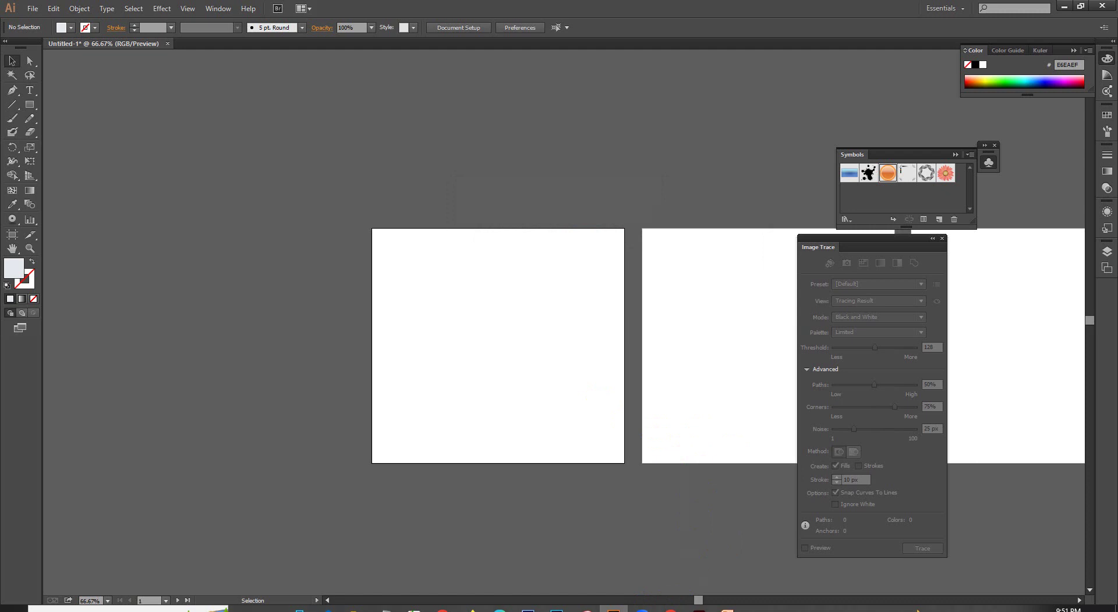
key(alt+Tab)
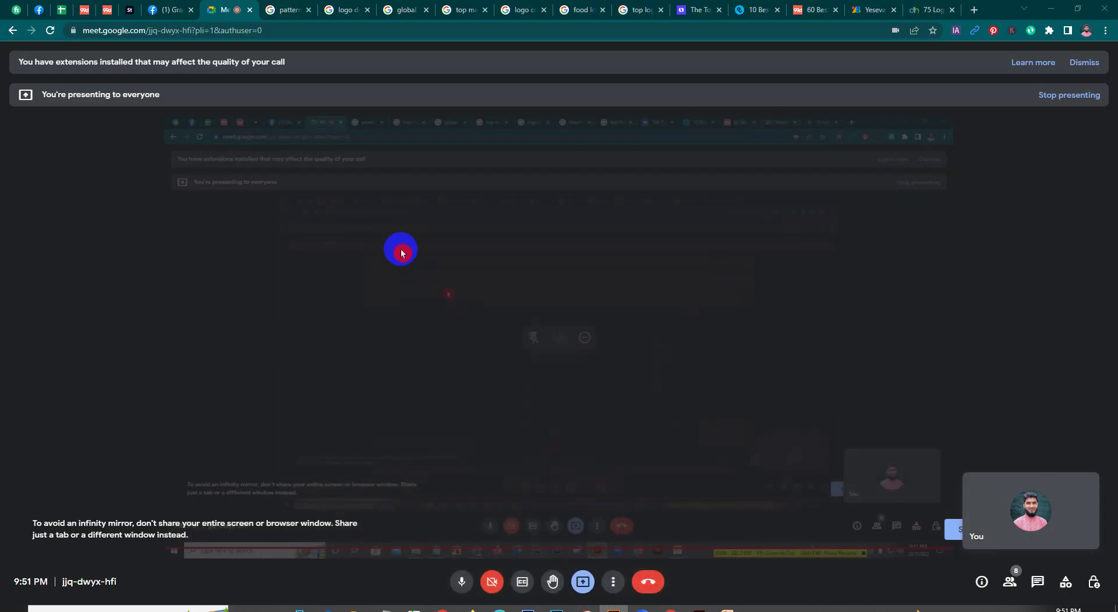